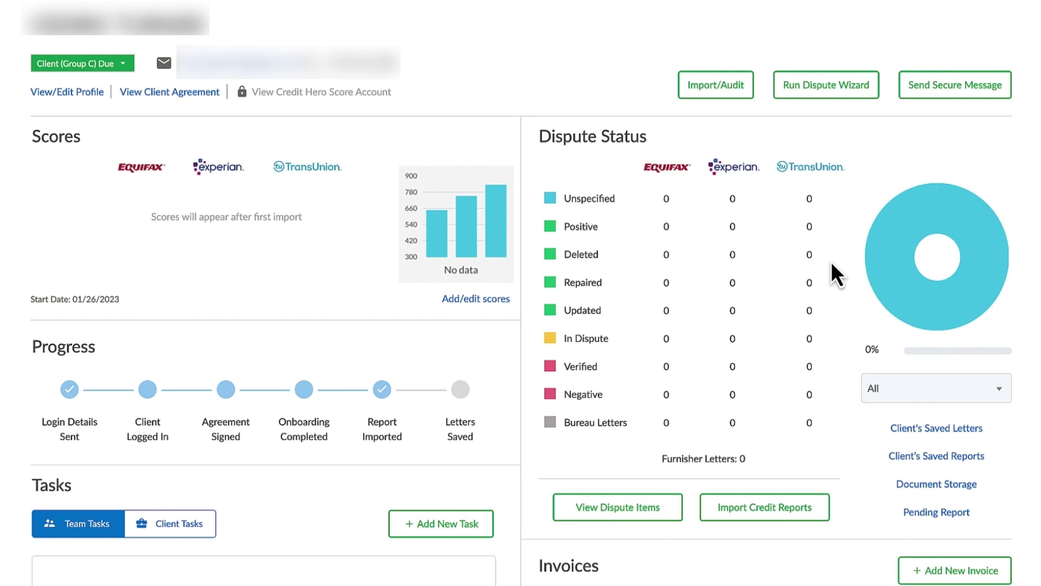
Open the client's profile for editing and examine the available client status options
{"action": "scroll", "coordinate": [831, 261], "scroll_direction": "up", "scroll_amount": 3}
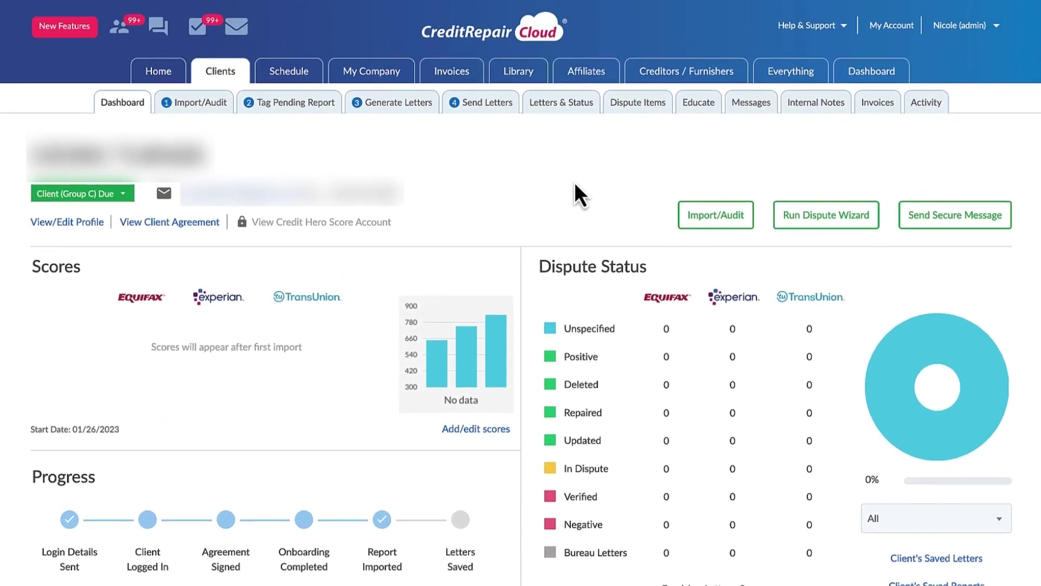
{"action": "left_click", "coordinate": [85, 223]}
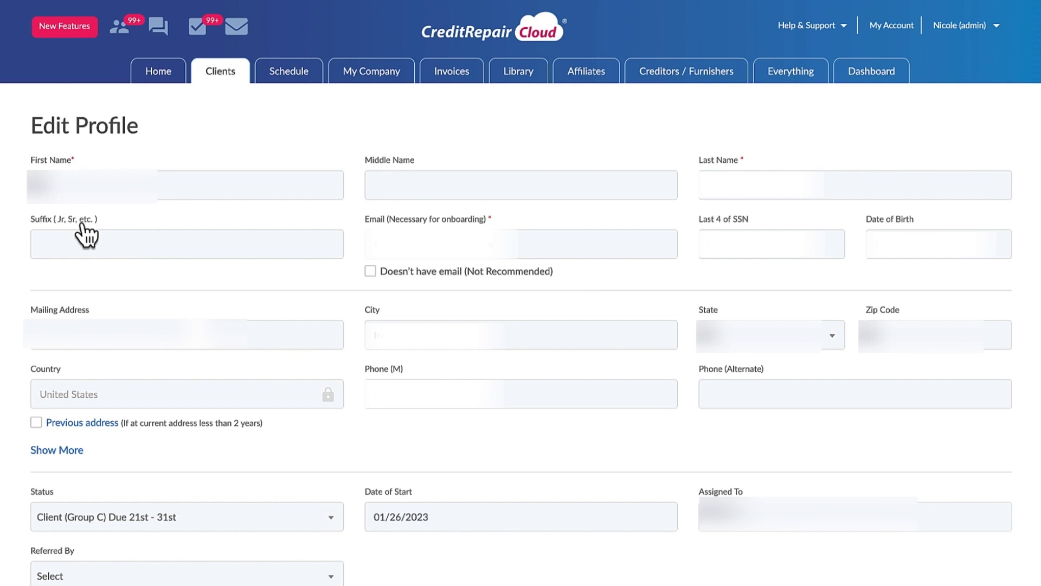
{"action": "scroll", "coordinate": [82, 232], "scroll_direction": "down", "scroll_amount": 3}
{"action": "left_click", "coordinate": [87, 366]}
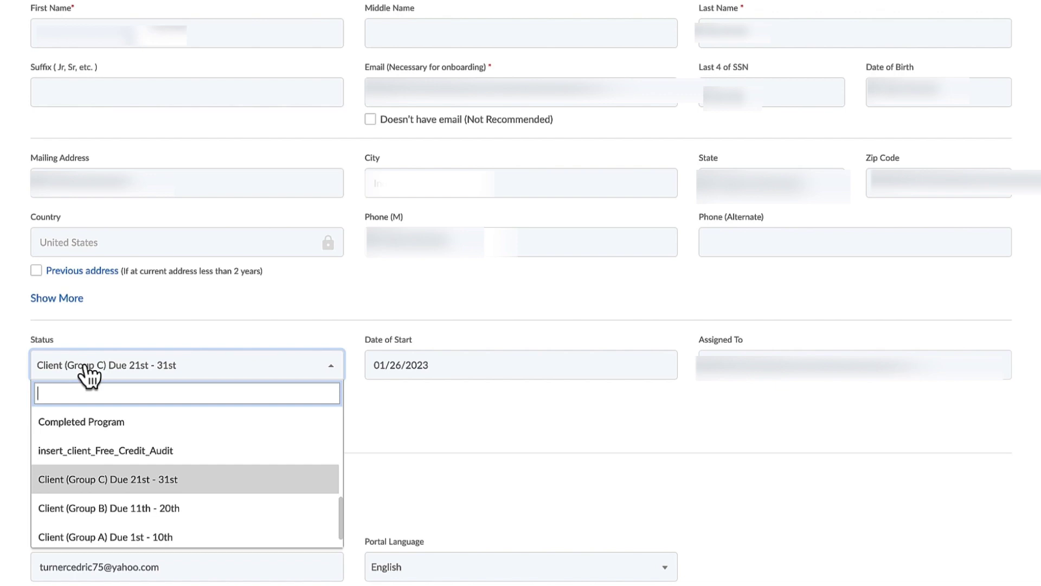
{"action": "scroll", "coordinate": [89, 375], "scroll_direction": "up", "scroll_amount": 3}
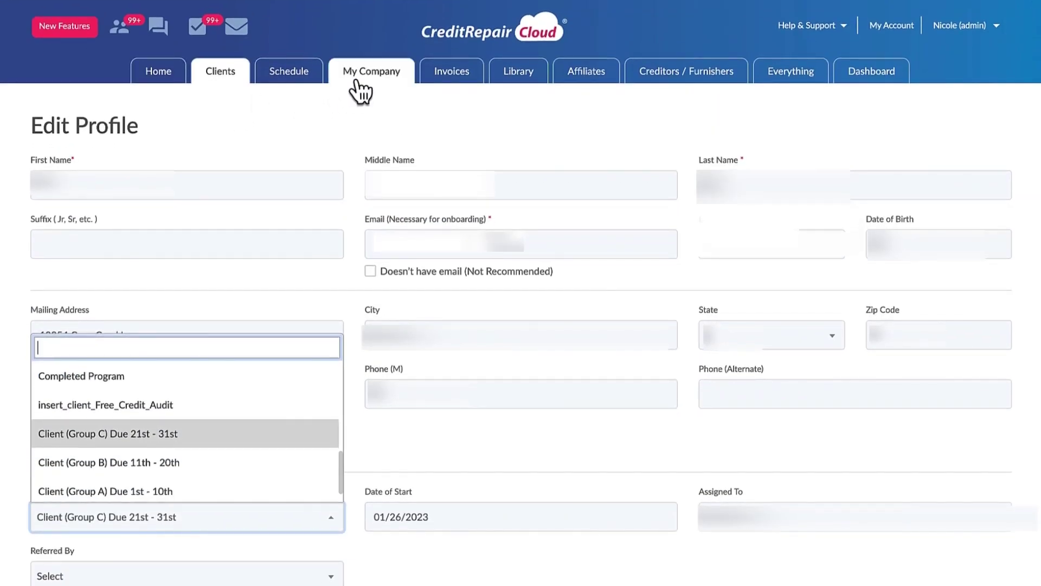
{"action": "left_click", "coordinate": [442, 577]}
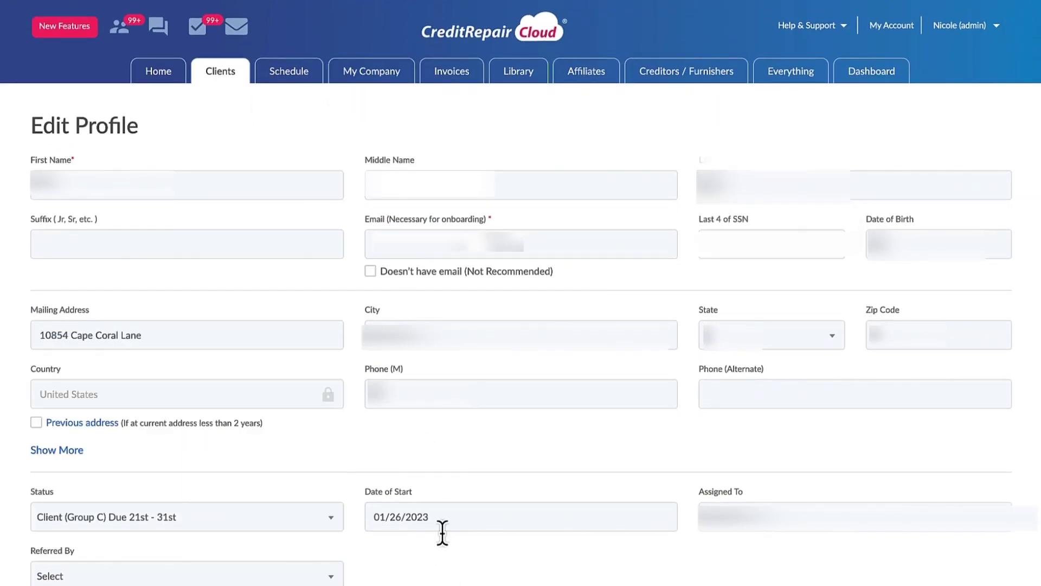
Review the portal access settings, login details notice and Chargebee payment information in the client's profile
{"action": "scroll", "coordinate": [442, 533], "scroll_direction": "down", "scroll_amount": 3}
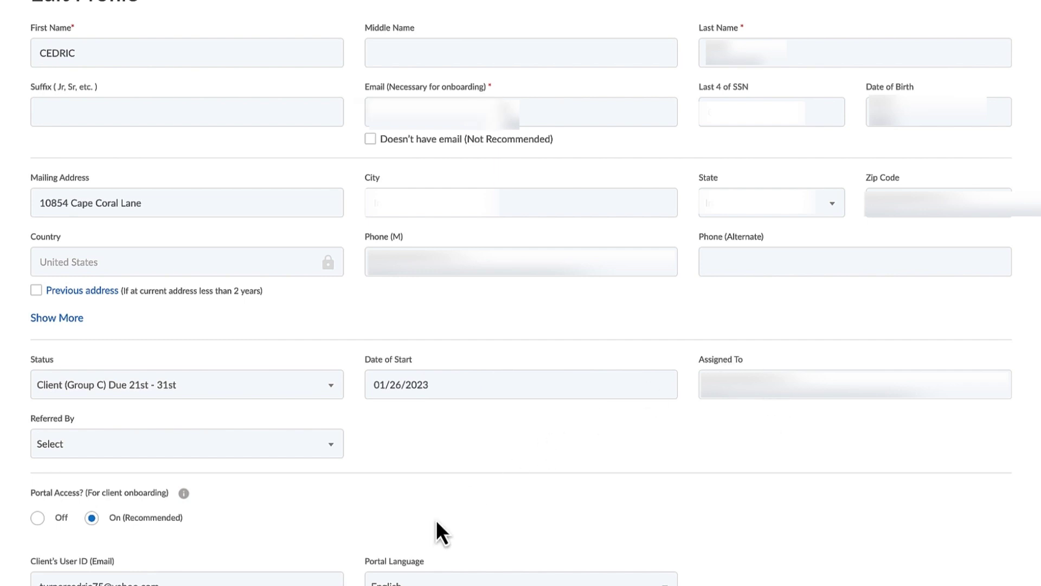
{"action": "scroll", "coordinate": [436, 529], "scroll_direction": "down", "scroll_amount": 2}
{"action": "scroll", "coordinate": [394, 472], "scroll_direction": "down", "scroll_amount": 2}
{"action": "scroll", "coordinate": [394, 469], "scroll_direction": "down", "scroll_amount": 2}
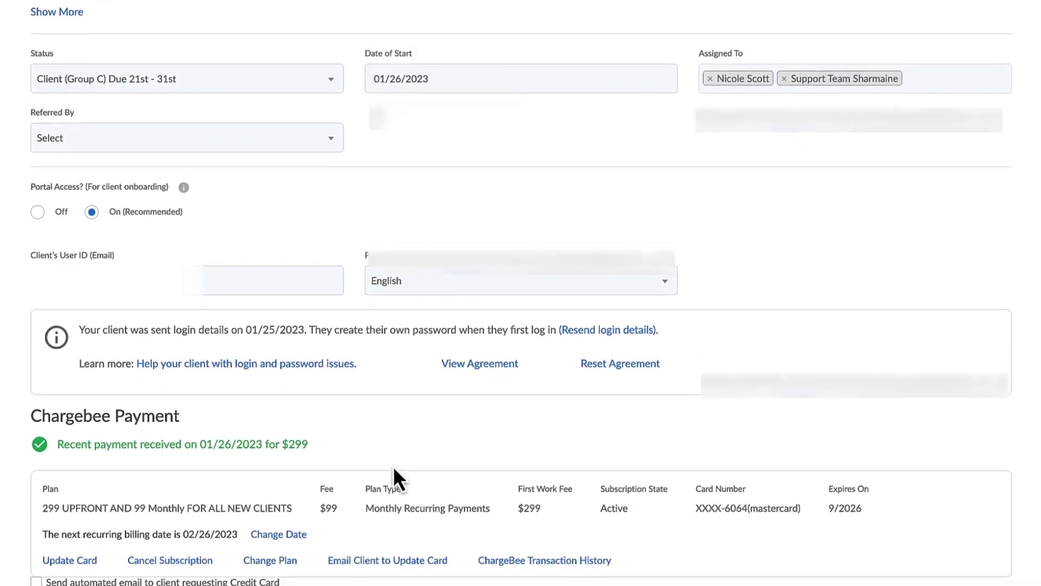
{"action": "scroll", "coordinate": [395, 469], "scroll_direction": "up", "scroll_amount": 1}
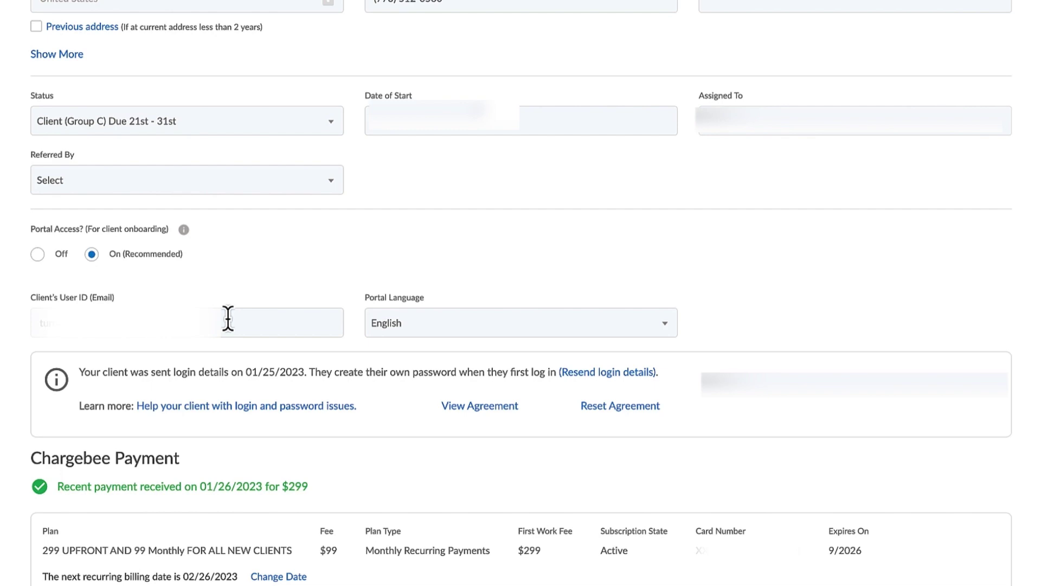
{"action": "scroll", "coordinate": [227, 318], "scroll_direction": "up", "scroll_amount": 7}
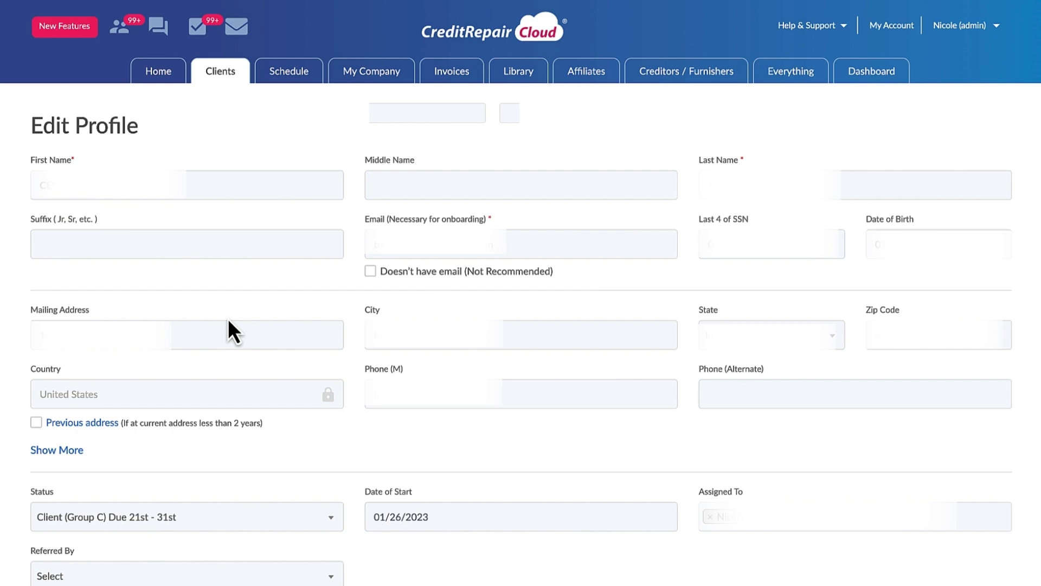
{"action": "scroll", "coordinate": [374, 446], "scroll_direction": "down", "scroll_amount": 1}
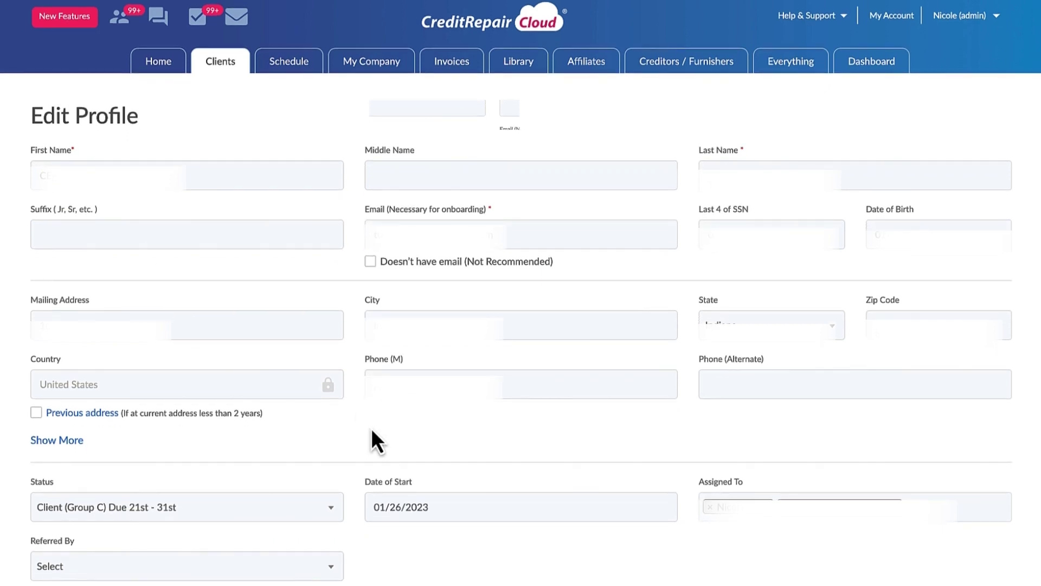
Return to the client's dashboard and review its scores, tasks, documents and invoices sections
{"action": "left_click", "coordinate": [8, 1]}
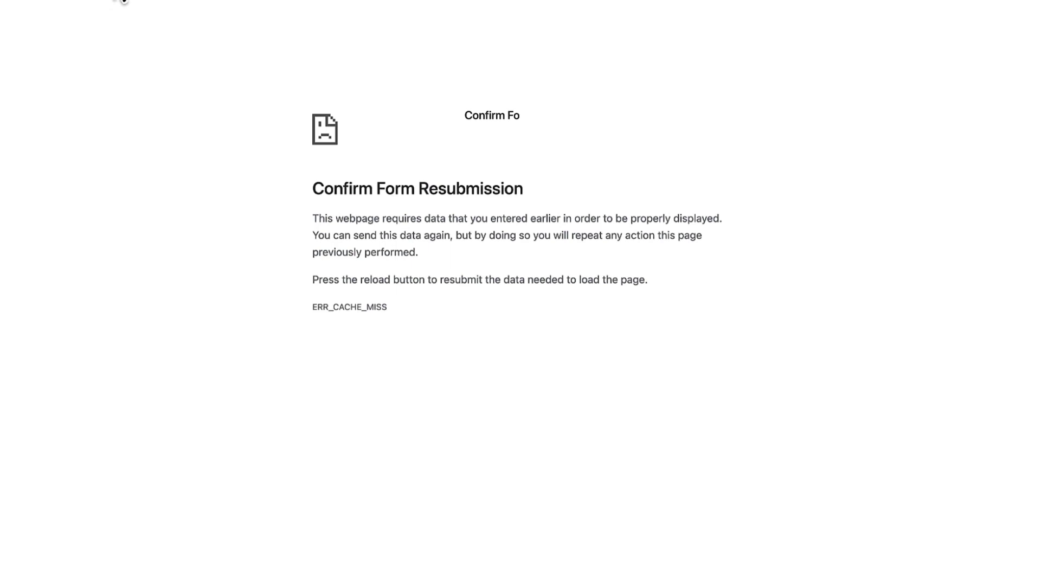
{"action": "left_click", "coordinate": [11, 4]}
{"action": "scroll", "coordinate": [121, 112], "scroll_direction": "down", "scroll_amount": 8}
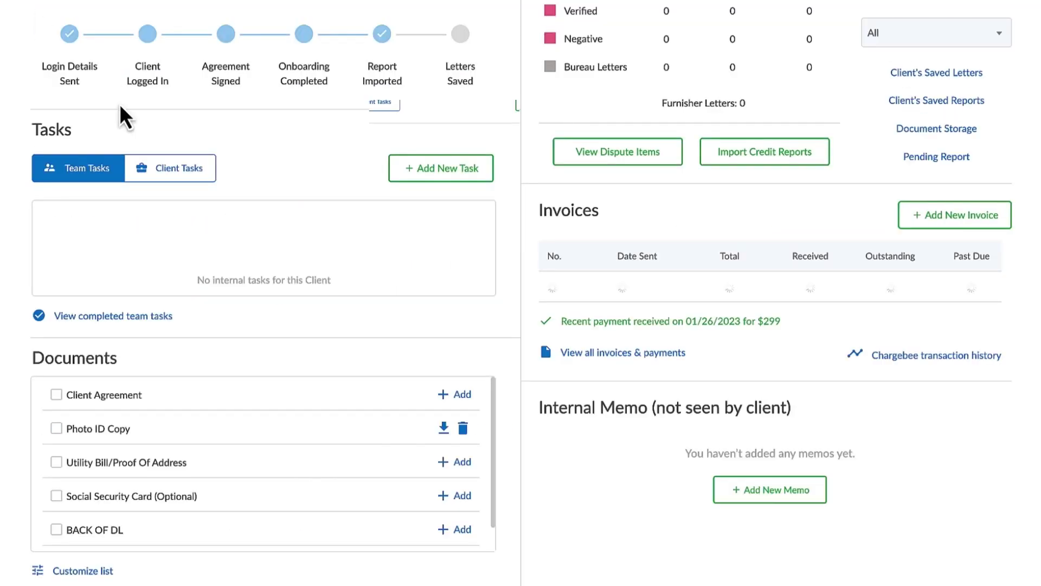
{"action": "scroll", "coordinate": [225, 257], "scroll_direction": "up", "scroll_amount": 9}
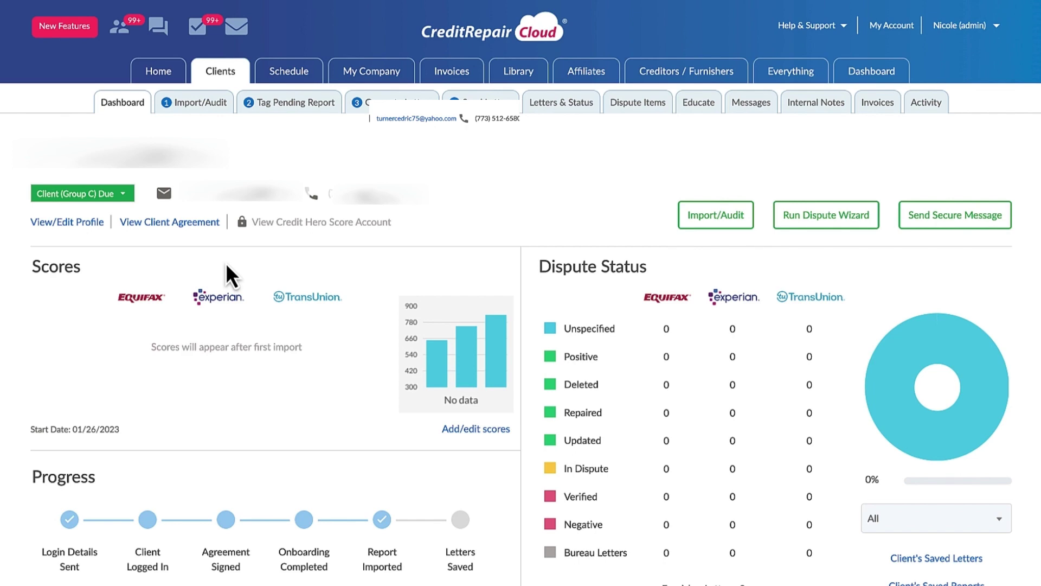
{"action": "scroll", "coordinate": [226, 264], "scroll_direction": "down", "scroll_amount": 10}
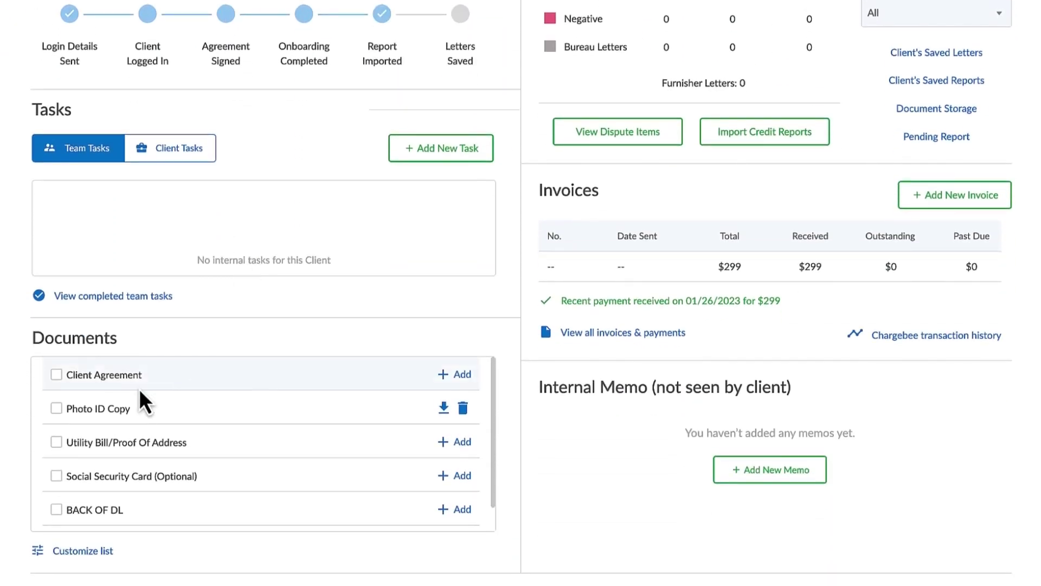
{"action": "scroll", "coordinate": [121, 383], "scroll_direction": "up", "scroll_amount": 1}
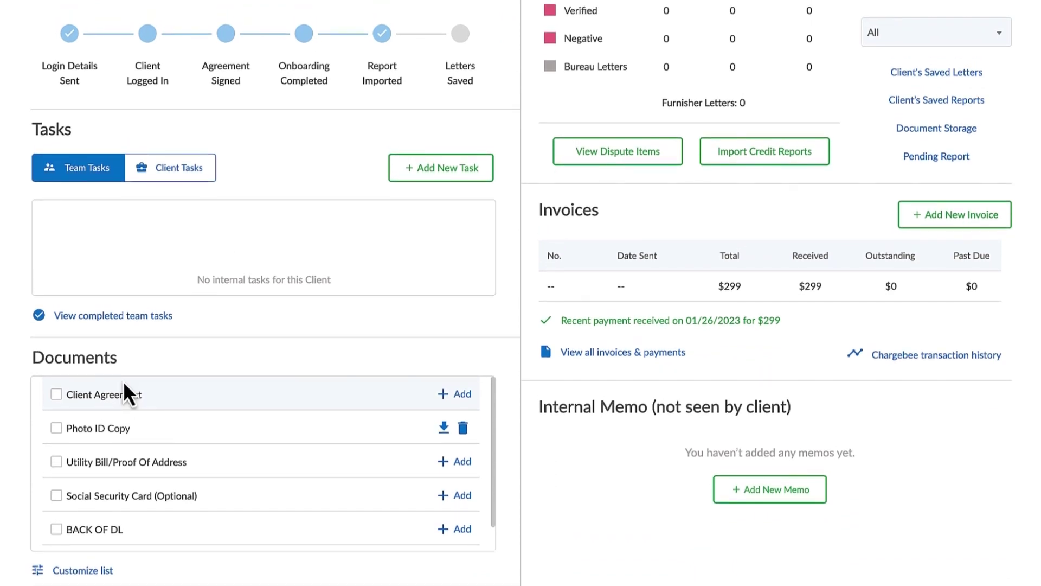
Check the Client Logged In and Agreement Signed milestones in the client's Progress section
{"action": "scroll", "coordinate": [141, 261], "scroll_direction": "up", "scroll_amount": 4}
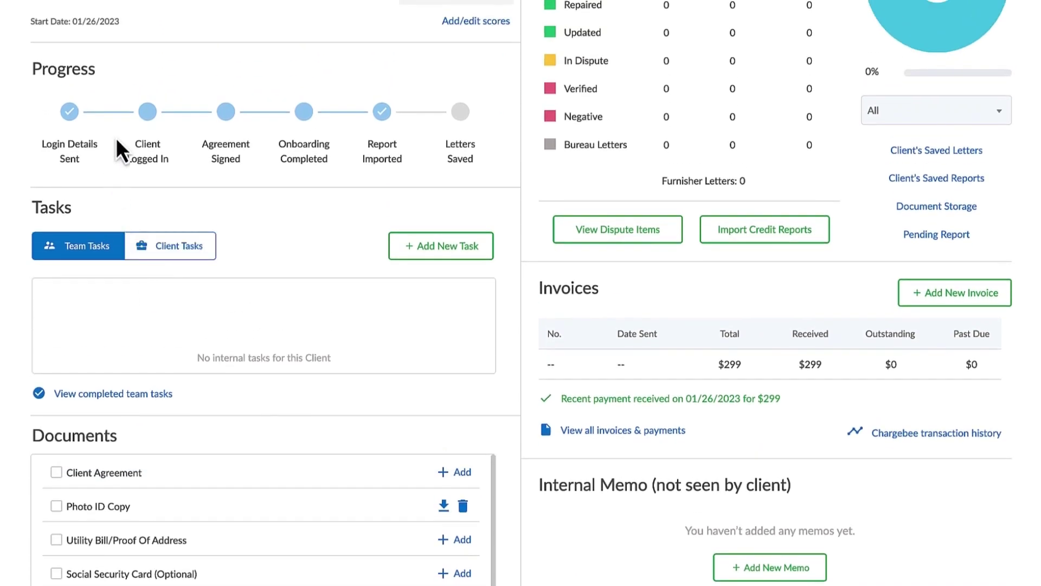
{"action": "mouse_move", "coordinate": [149, 119]}
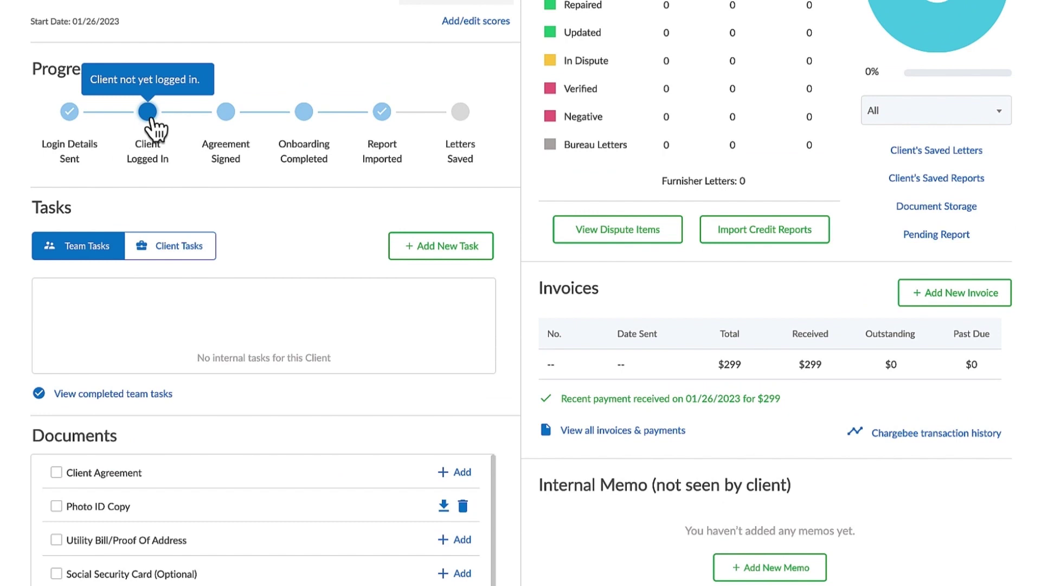
{"action": "mouse_move", "coordinate": [227, 103]}
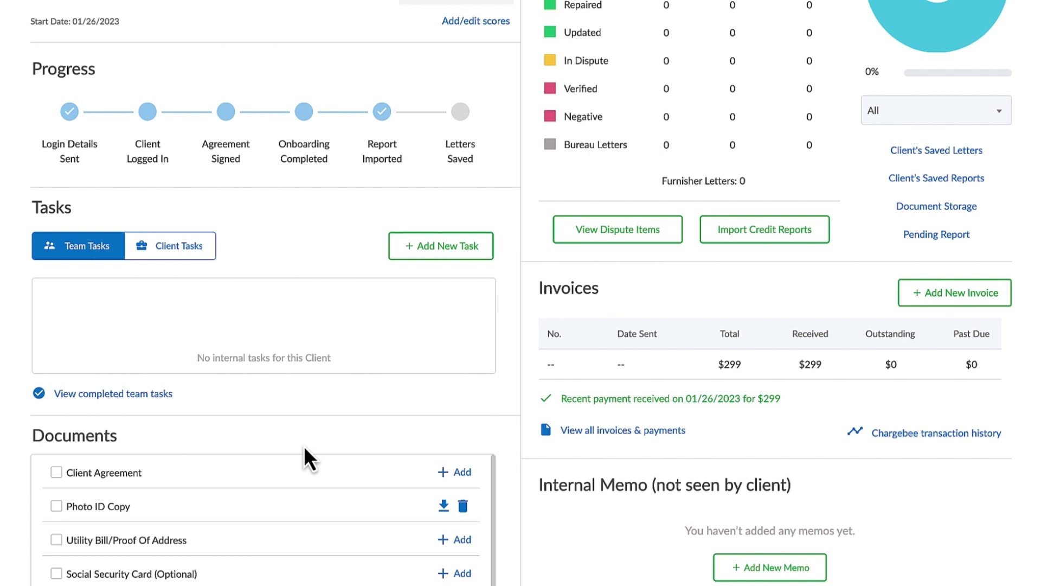
Examine the client's Documents checklist, from the client agreement and photo ID copy down to the proof docs
{"action": "scroll", "coordinate": [304, 446], "scroll_direction": "down", "scroll_amount": 2}
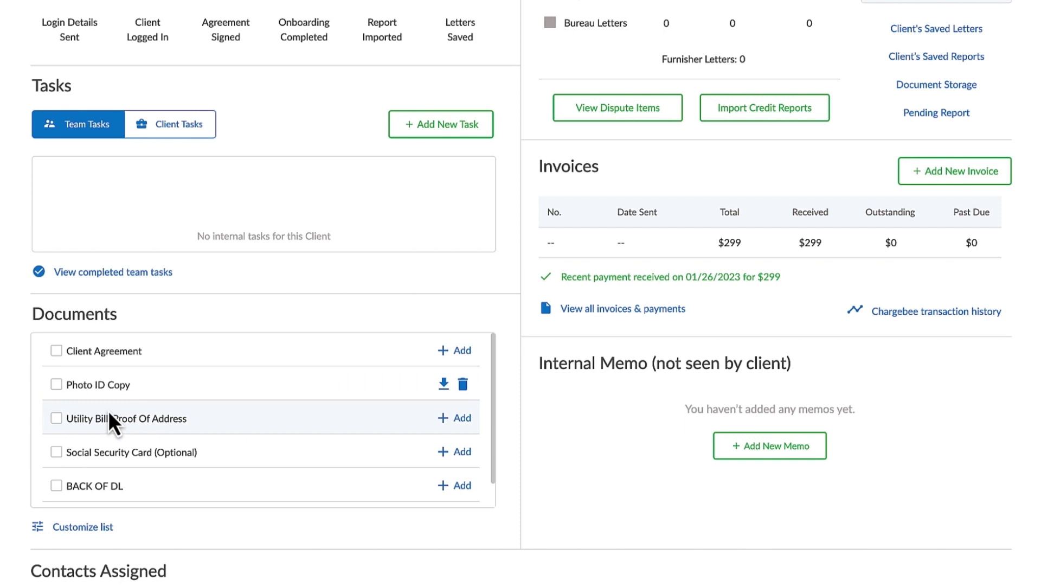
{"action": "scroll", "coordinate": [108, 412], "scroll_direction": "down", "scroll_amount": 1}
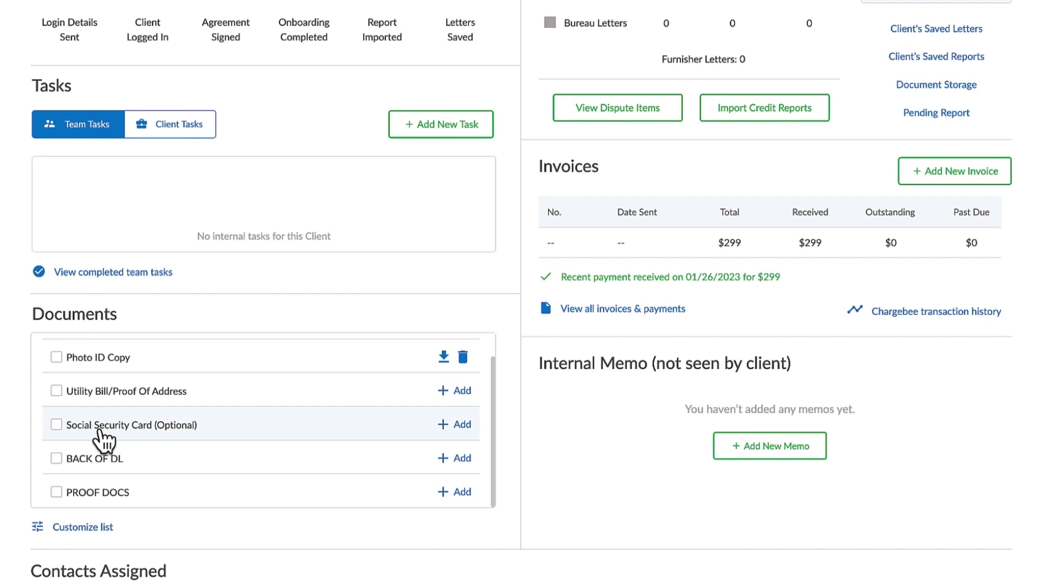
{"action": "scroll", "coordinate": [99, 433], "scroll_direction": "up", "scroll_amount": 1}
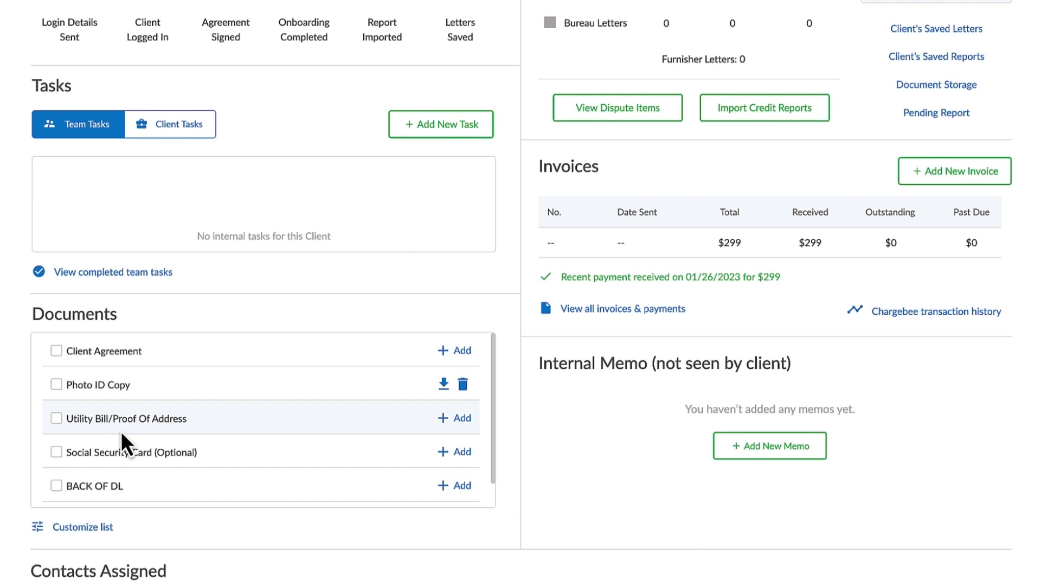
{"action": "scroll", "coordinate": [121, 434], "scroll_direction": "up", "scroll_amount": 1}
{"action": "scroll", "coordinate": [122, 431], "scroll_direction": "up", "scroll_amount": 1}
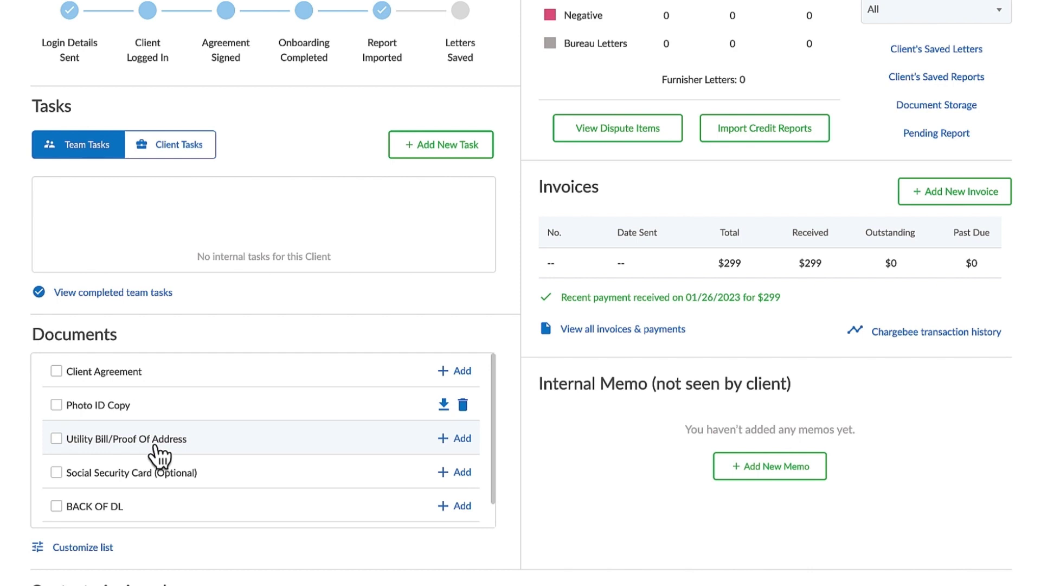
Open the client's pending credit report for tagging
{"action": "scroll", "coordinate": [156, 445], "scroll_direction": "up", "scroll_amount": 7}
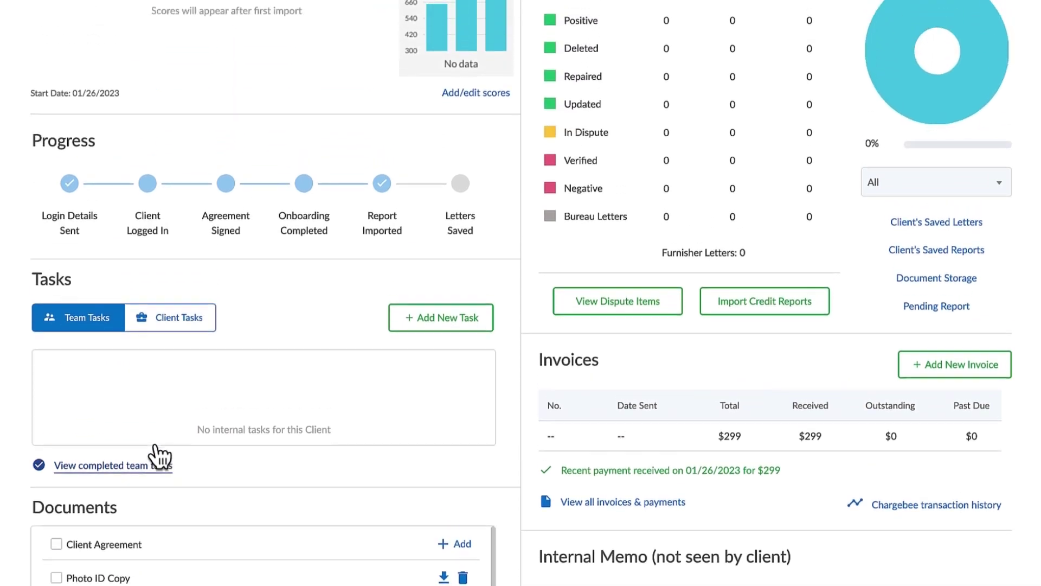
{"action": "scroll", "coordinate": [156, 444], "scroll_direction": "up", "scroll_amount": 2}
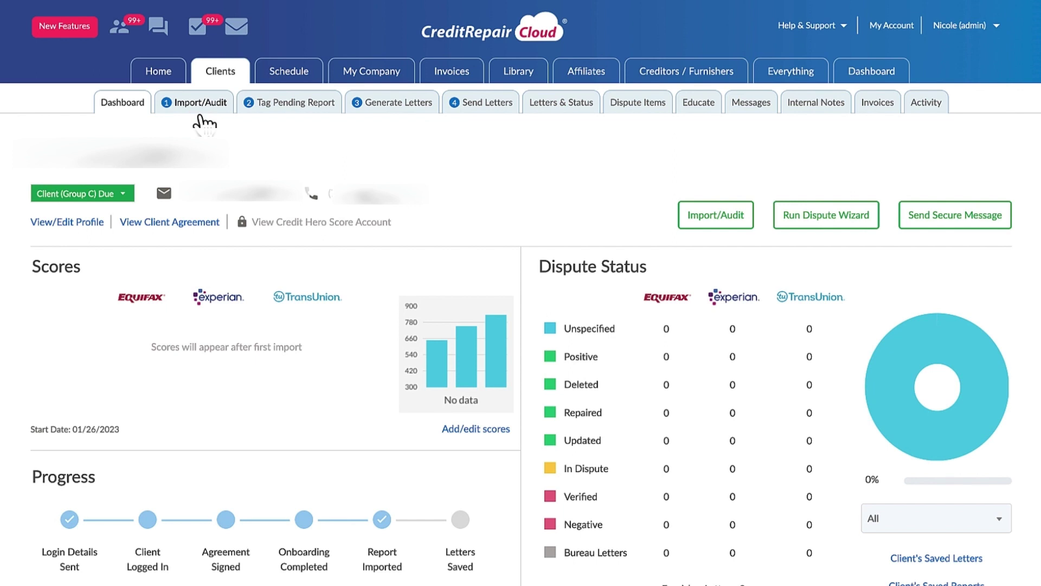
{"action": "left_click", "coordinate": [296, 109]}
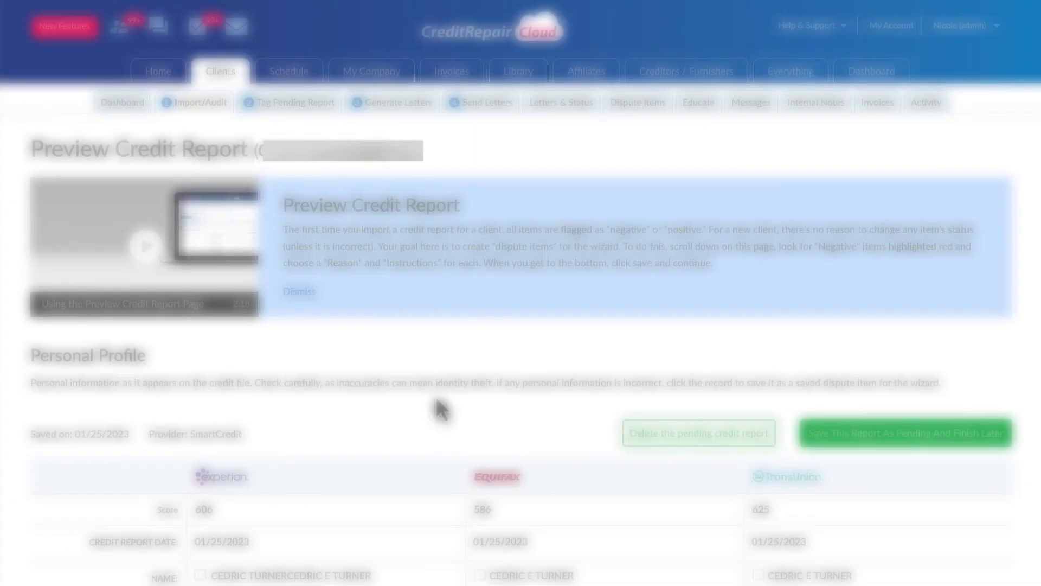
Mark the current address under Experian, Equifax and TransUnion as dispute items in the Personal Profile section
{"action": "scroll", "coordinate": [442, 409], "scroll_direction": "down", "scroll_amount": 3}
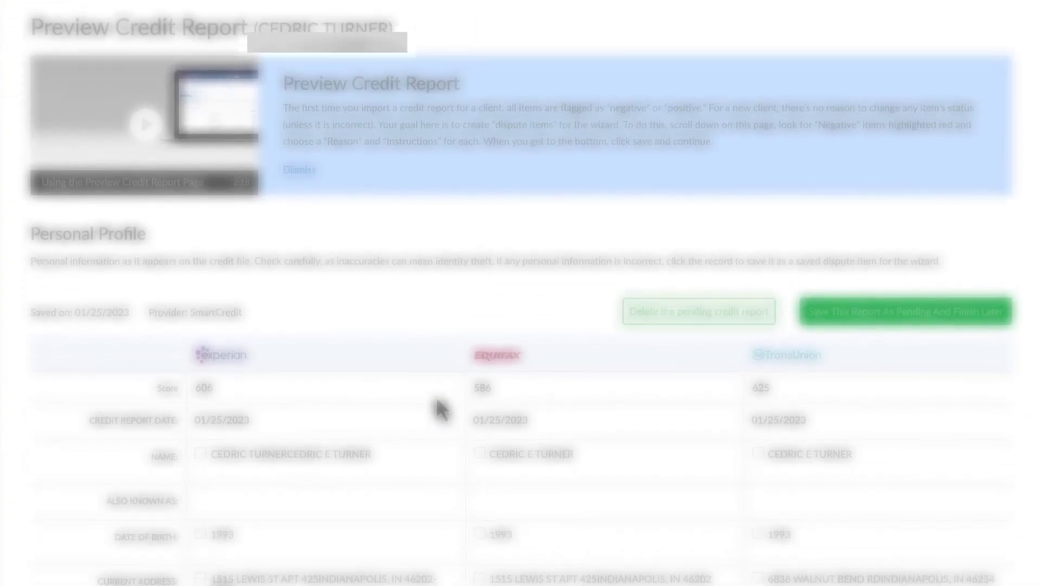
{"action": "scroll", "coordinate": [442, 410], "scroll_direction": "down", "scroll_amount": 2}
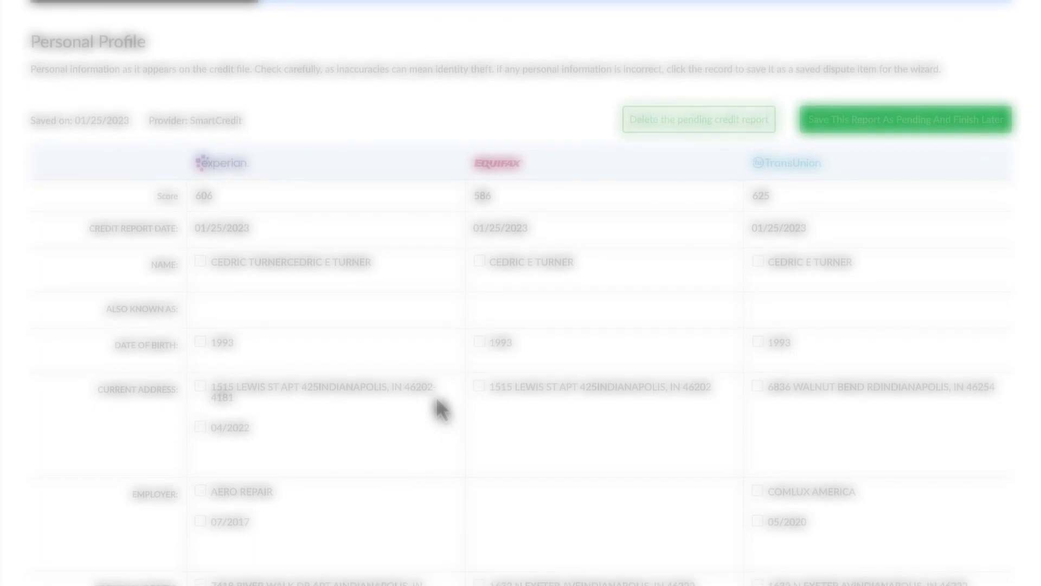
{"action": "scroll", "coordinate": [442, 409], "scroll_direction": "down", "scroll_amount": 2}
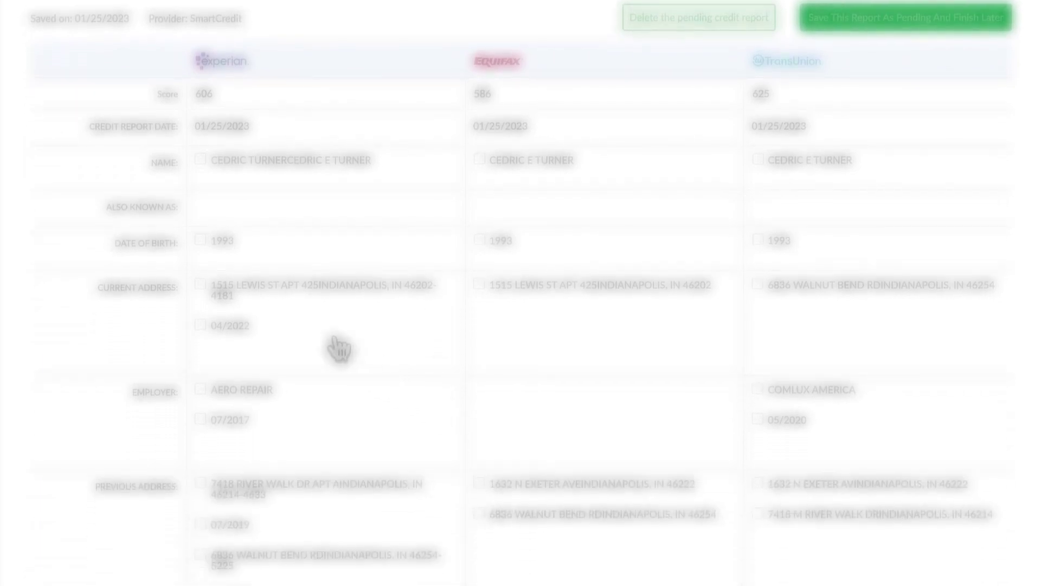
{"action": "left_click", "coordinate": [200, 285]}
{"action": "left_click", "coordinate": [479, 285]}
{"action": "left_click", "coordinate": [757, 285]}
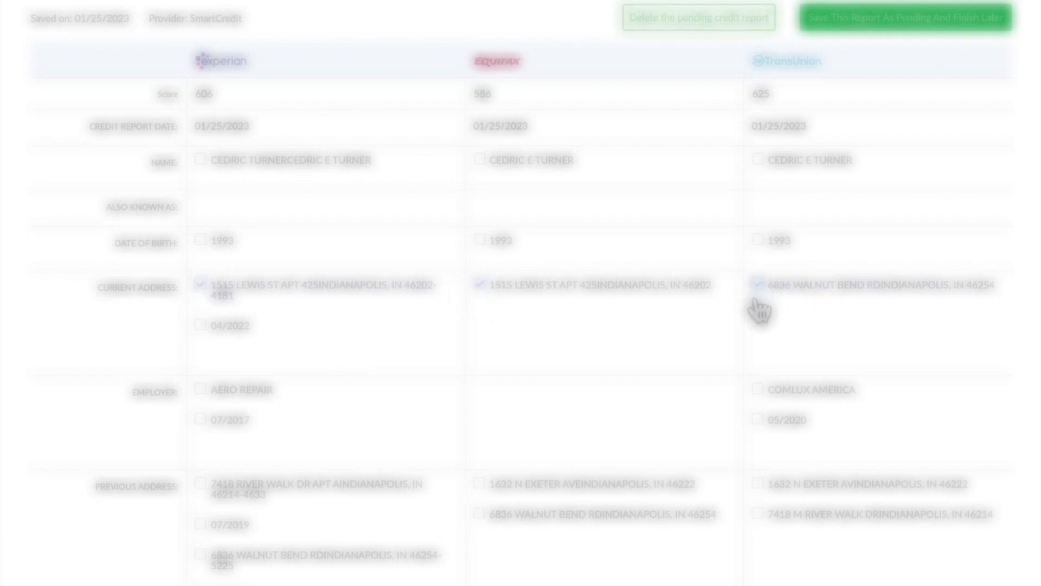
Mark only the second previous address under TransUnion as a dispute item
{"action": "scroll", "coordinate": [759, 336], "scroll_direction": "down", "scroll_amount": 2}
{"action": "left_click", "coordinate": [759, 409]}
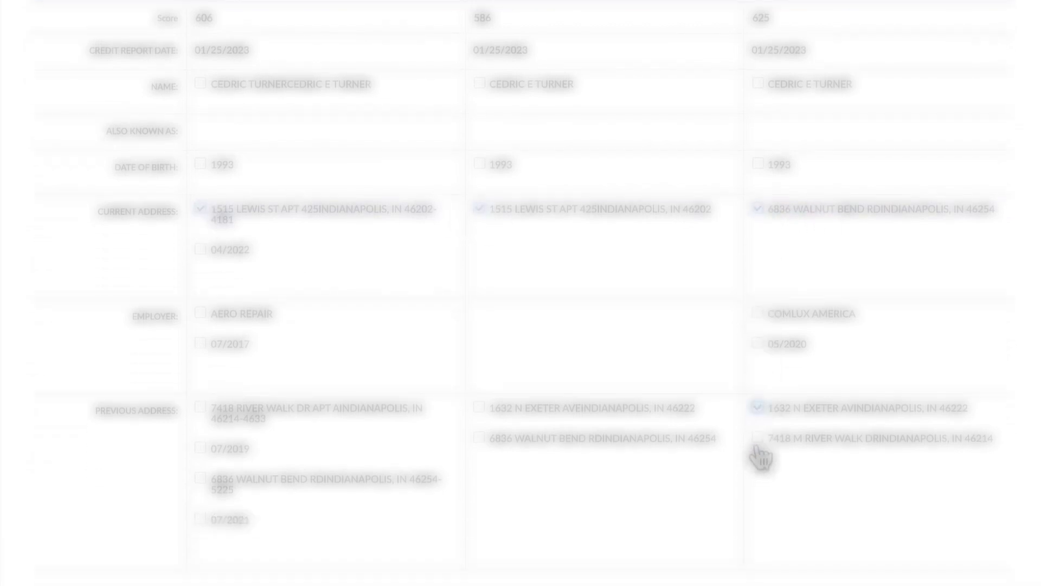
{"action": "left_click", "coordinate": [758, 438]}
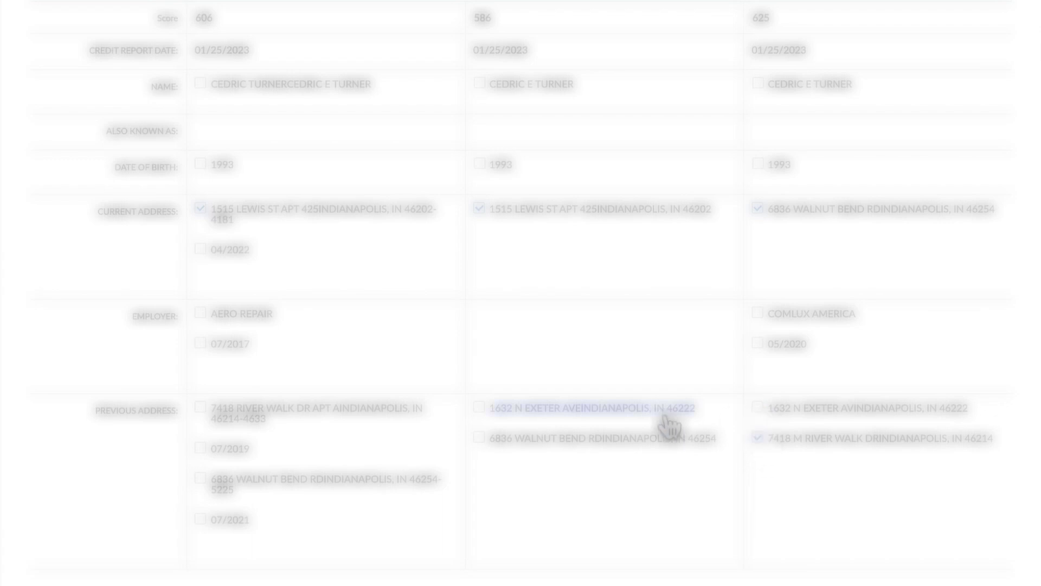
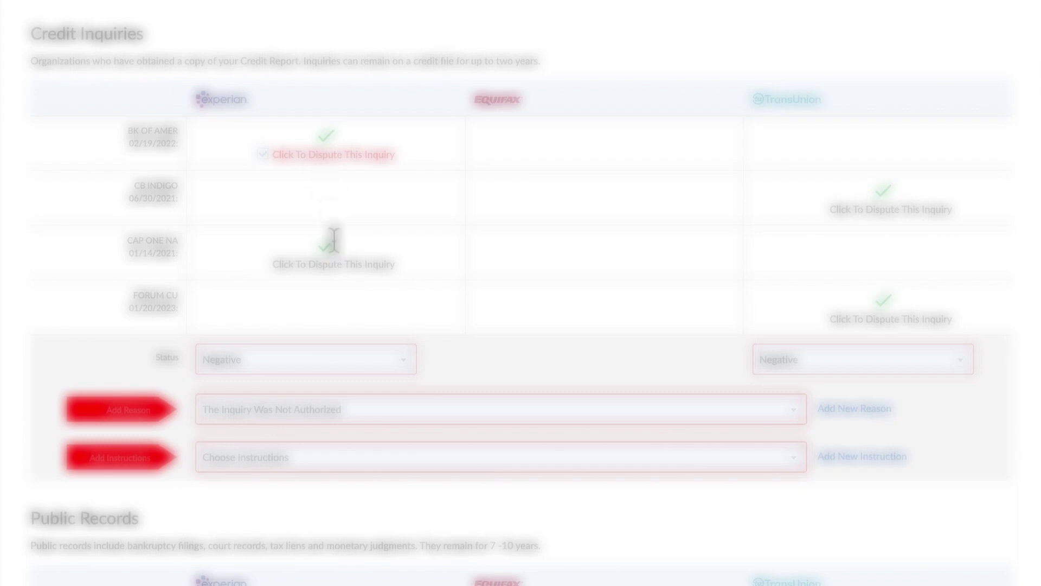
Mark the Experian CAP ONE NA inquiry and the TransUnion CB INDIGO and FORUM CU inquiries for dispute
{"action": "left_click", "coordinate": [332, 264]}
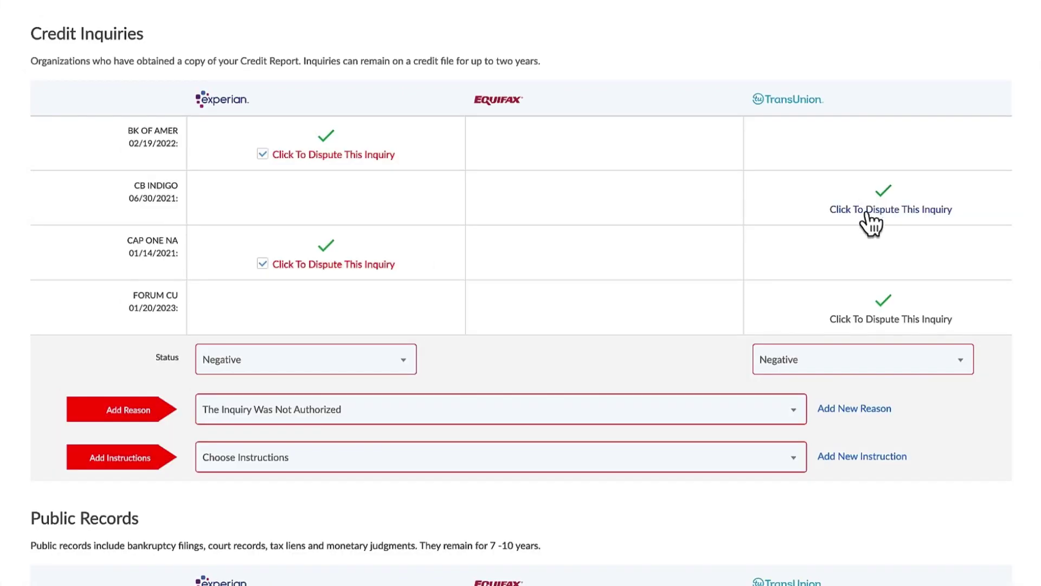
{"action": "left_click", "coordinate": [874, 212]}
{"action": "left_click", "coordinate": [874, 324]}
Set the inquiries' reason to "Inquiry Not Authorized NO Permissible Purpose..." and instruction to "Delete this fraudulent data from my credit report before I sue you."
{"action": "left_click", "coordinate": [516, 415]}
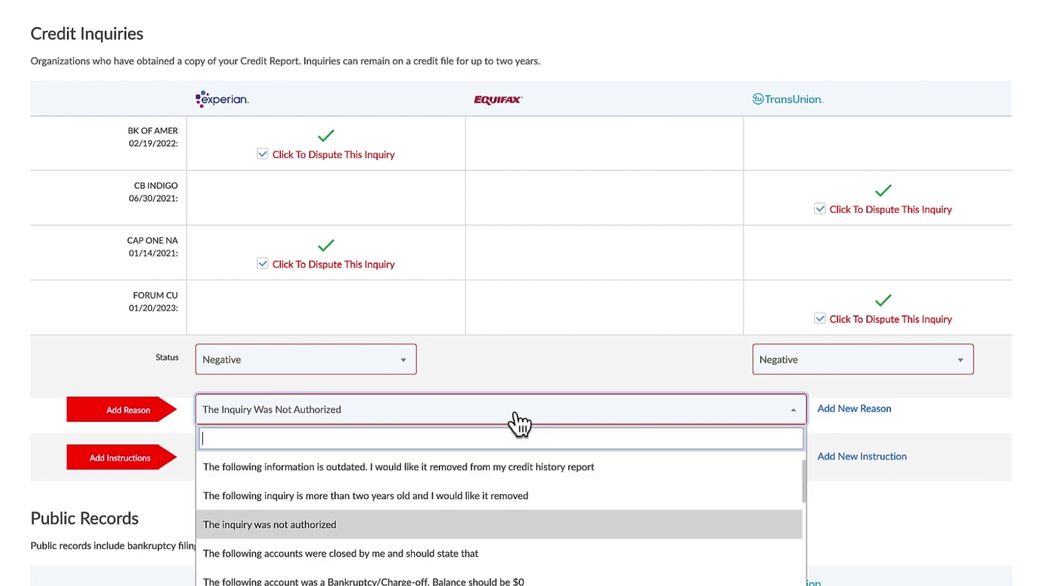
{"action": "scroll", "coordinate": [507, 521], "scroll_direction": "down", "scroll_amount": 10}
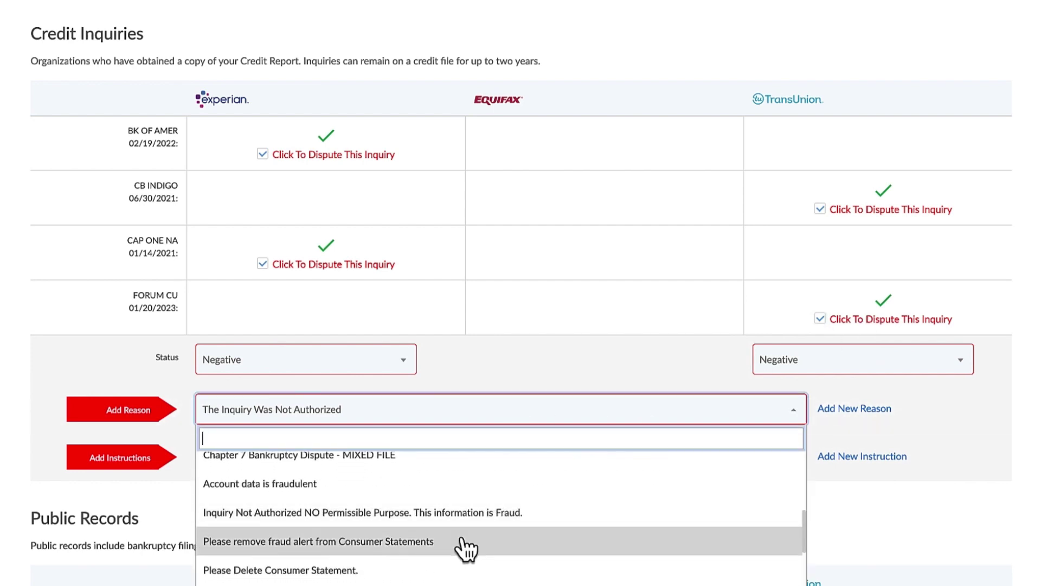
{"action": "left_click", "coordinate": [442, 514]}
{"action": "left_click", "coordinate": [365, 460]}
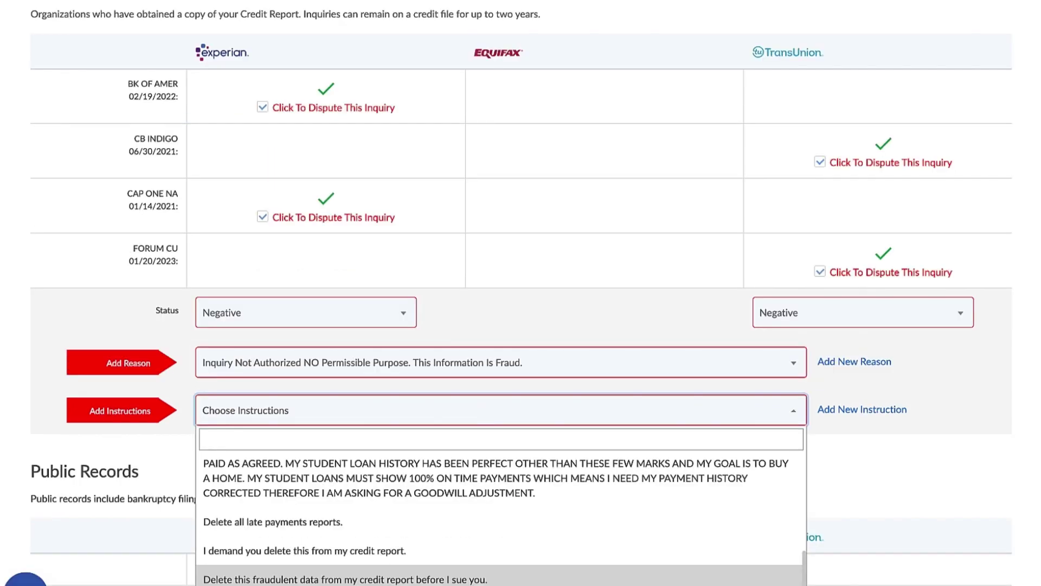
{"action": "left_click", "coordinate": [387, 576]}
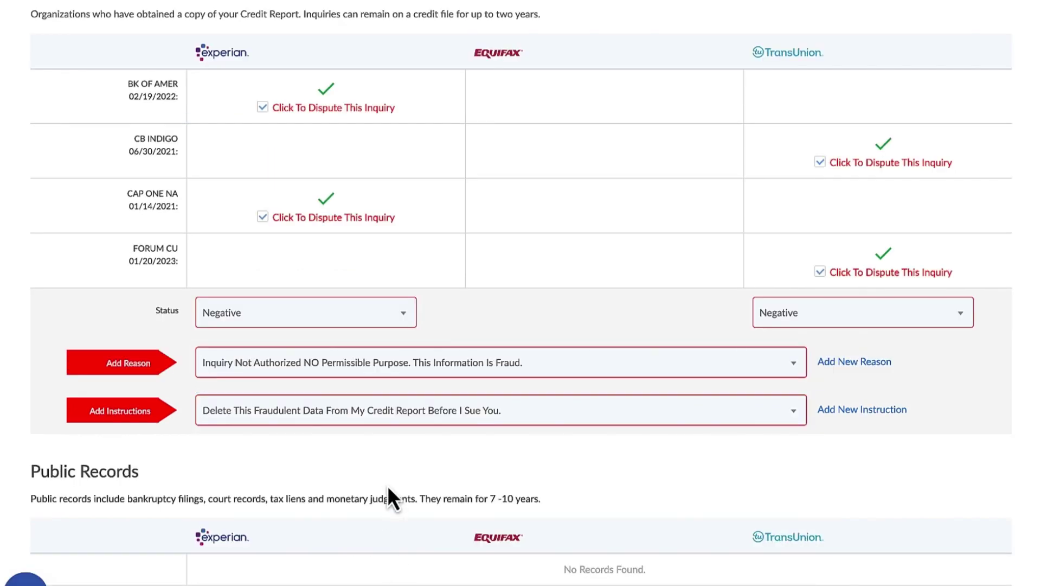
Show the full details of the CB INDIGO account in Account History and review them across the three bureaus
{"action": "scroll", "coordinate": [387, 484], "scroll_direction": "down", "scroll_amount": 11}
{"action": "scroll", "coordinate": [388, 483], "scroll_direction": "up", "scroll_amount": 1}
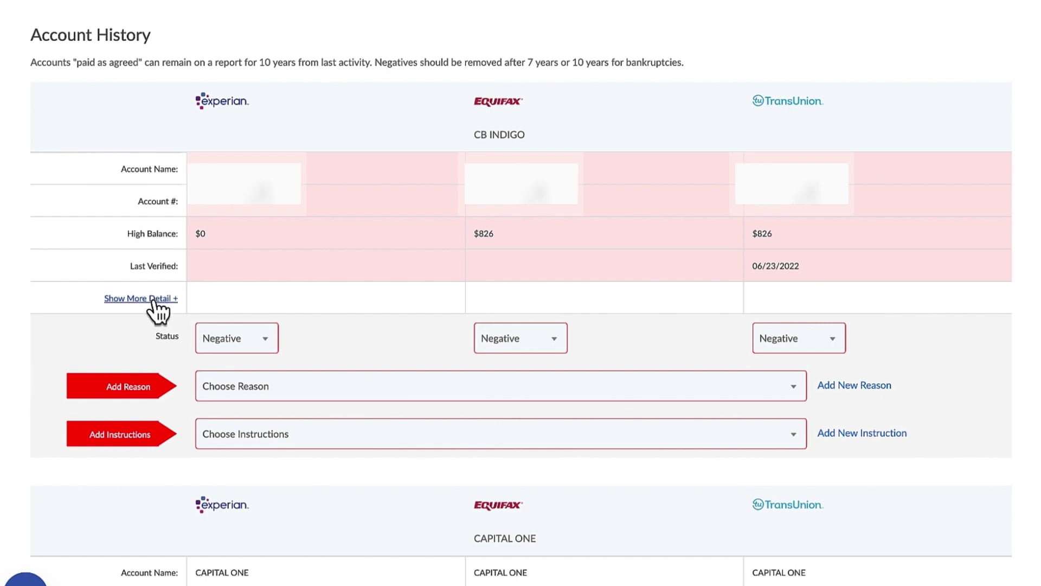
{"action": "left_click", "coordinate": [157, 300]}
{"action": "scroll", "coordinate": [275, 301], "scroll_direction": "down", "scroll_amount": 8}
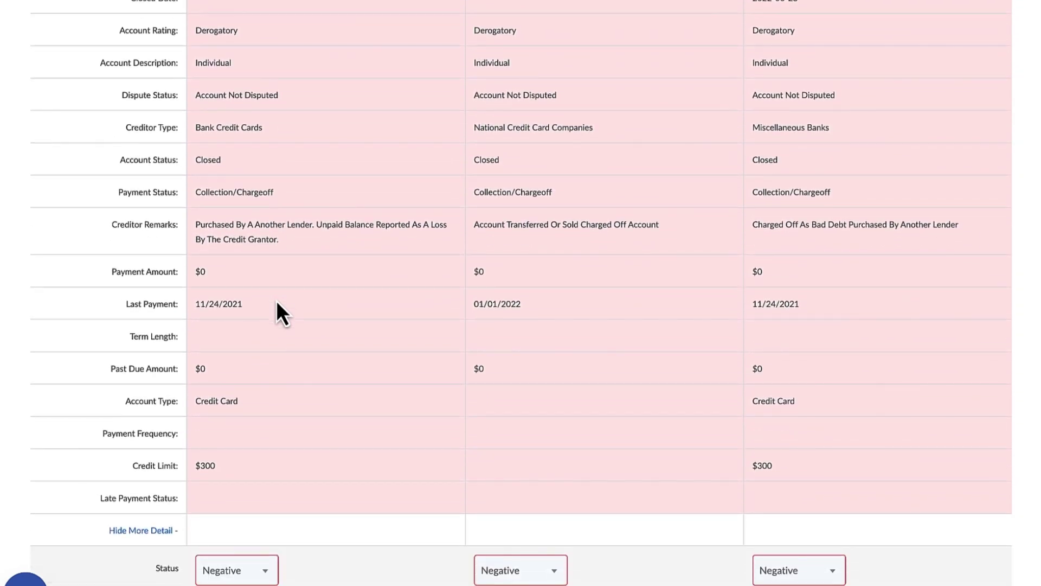
{"action": "scroll", "coordinate": [289, 246], "scroll_direction": "down", "scroll_amount": 5}
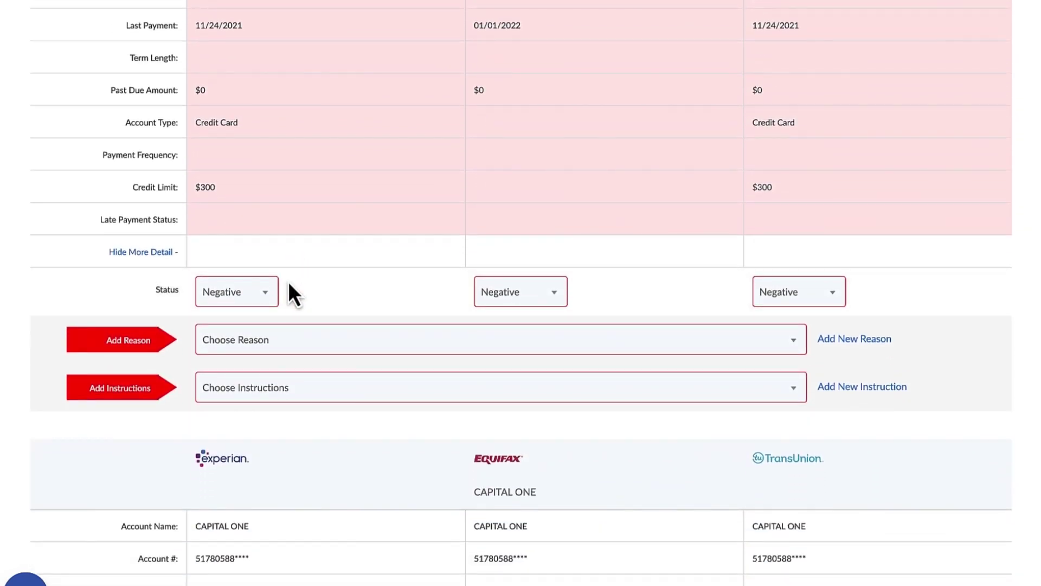
Set the CB INDIGO account's dispute reason to "The account is fraudulent."
{"action": "left_click", "coordinate": [294, 342]}
{"action": "scroll", "coordinate": [342, 409], "scroll_direction": "down", "scroll_amount": 5}
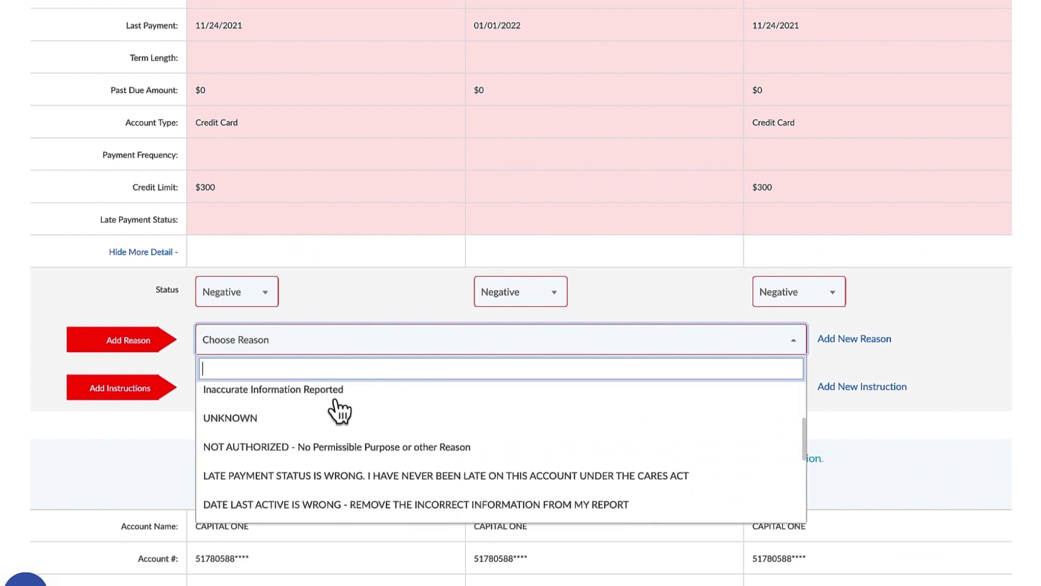
{"action": "scroll", "coordinate": [340, 411], "scroll_direction": "down", "scroll_amount": 8}
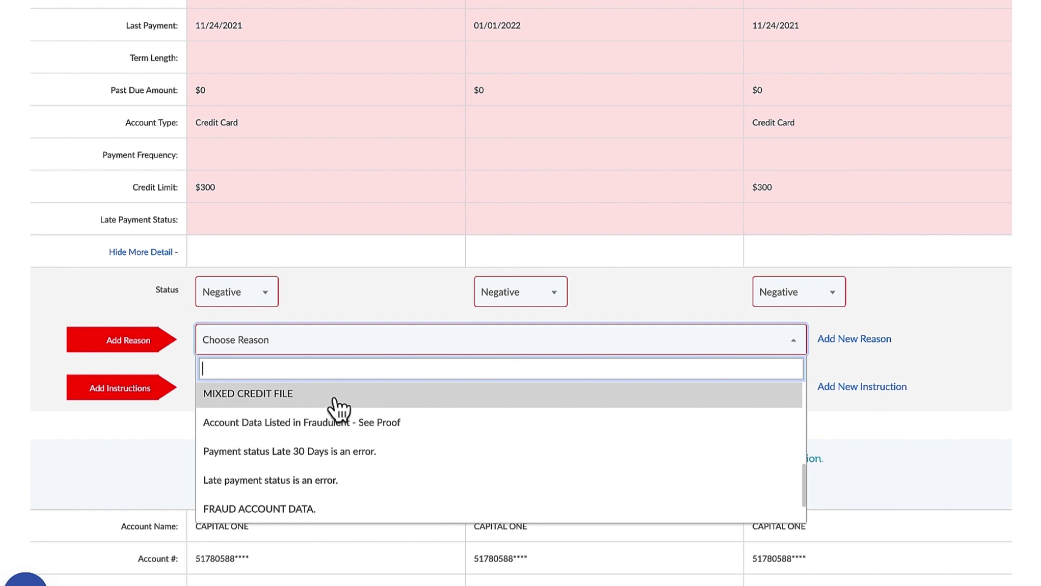
{"action": "scroll", "coordinate": [342, 484], "scroll_direction": "down", "scroll_amount": 2}
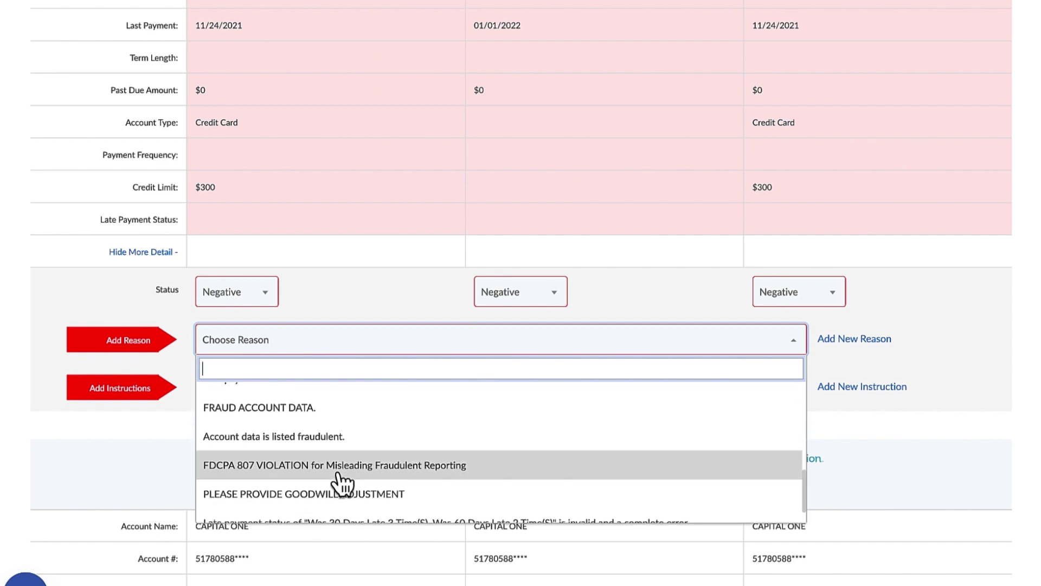
{"action": "scroll", "coordinate": [337, 474], "scroll_direction": "down", "scroll_amount": 3}
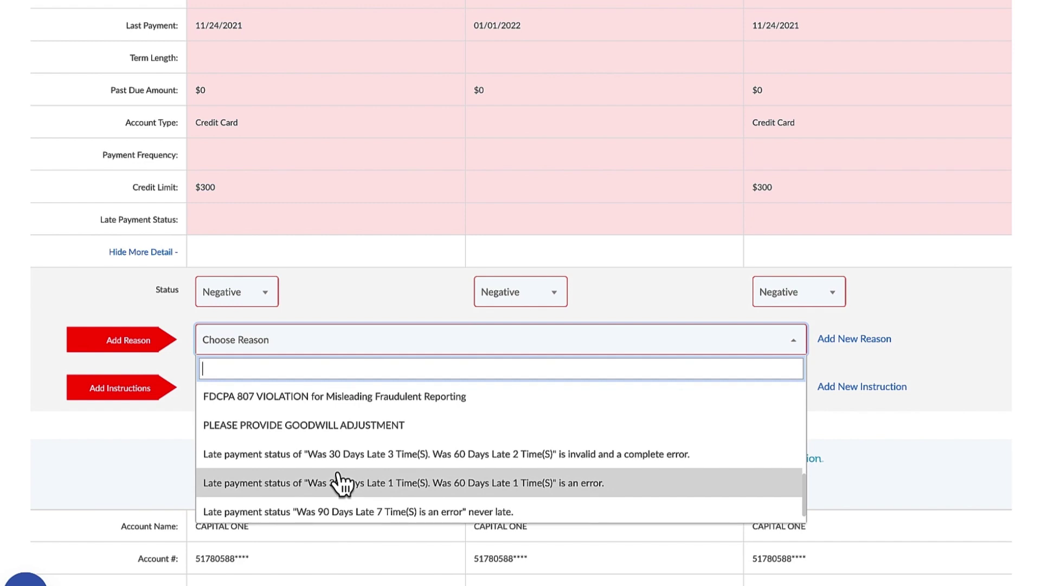
{"action": "scroll", "coordinate": [336, 479], "scroll_direction": "down", "scroll_amount": 5}
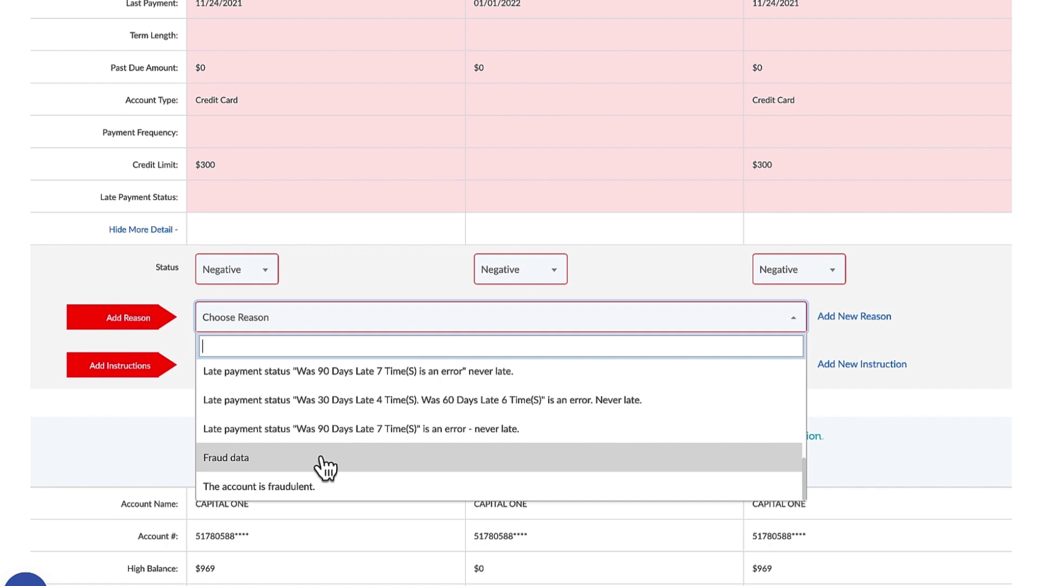
{"action": "left_click", "coordinate": [320, 486]}
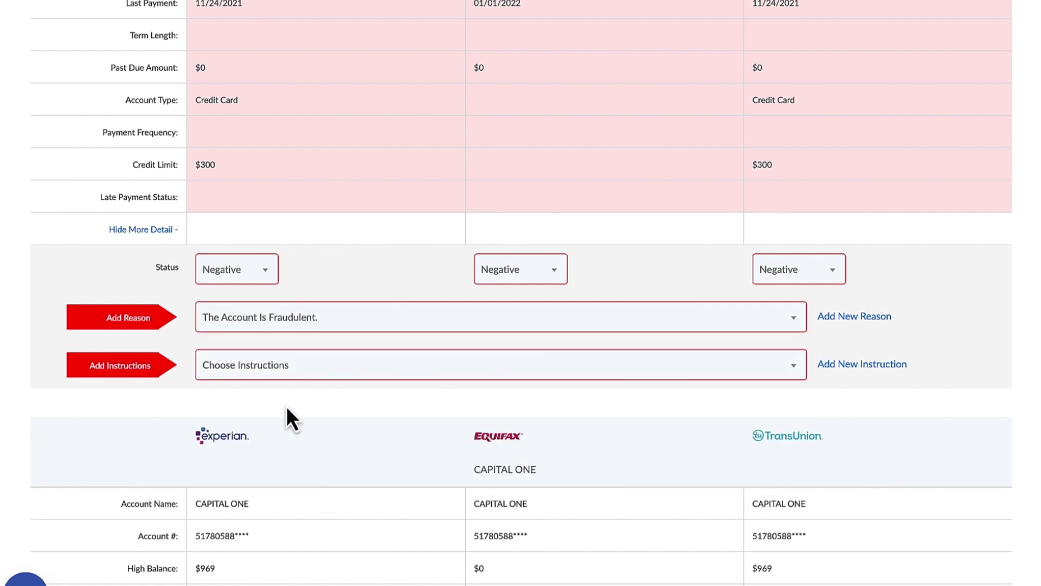
Set the CB INDIGO account's instruction to "Delete this fraudulent data from my credit report before I sue you."
{"action": "left_click", "coordinate": [285, 374]}
{"action": "scroll", "coordinate": [298, 481], "scroll_direction": "down", "scroll_amount": 10}
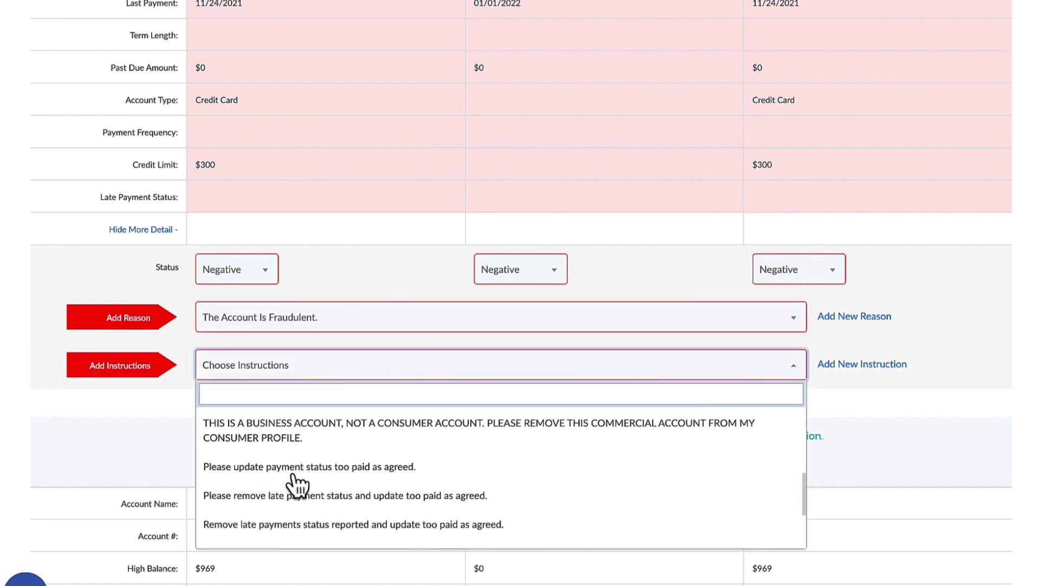
{"action": "scroll", "coordinate": [297, 484], "scroll_direction": "down", "scroll_amount": 5}
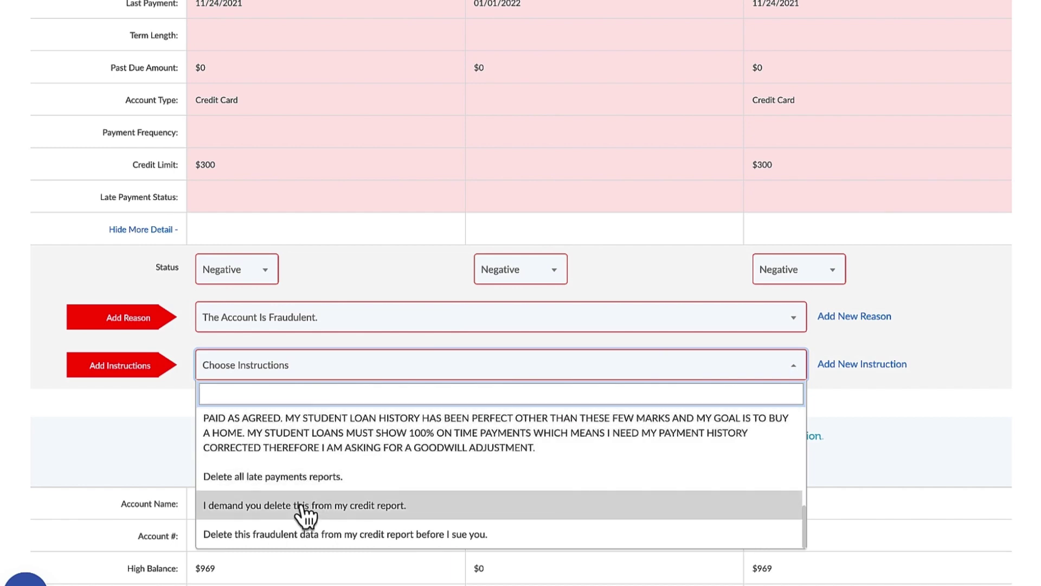
{"action": "left_click", "coordinate": [312, 534]}
Show the full details of the negative CAPITAL ONE account just before SYNCB/JCP and review them
{"action": "scroll", "coordinate": [309, 474], "scroll_direction": "down", "scroll_amount": 5}
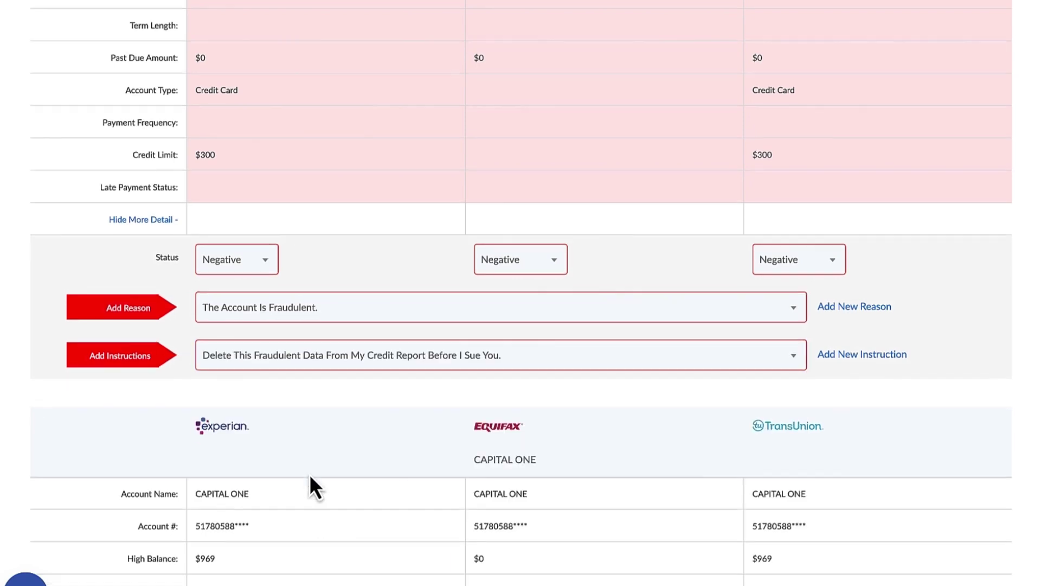
{"action": "scroll", "coordinate": [309, 474], "scroll_direction": "down", "scroll_amount": 6}
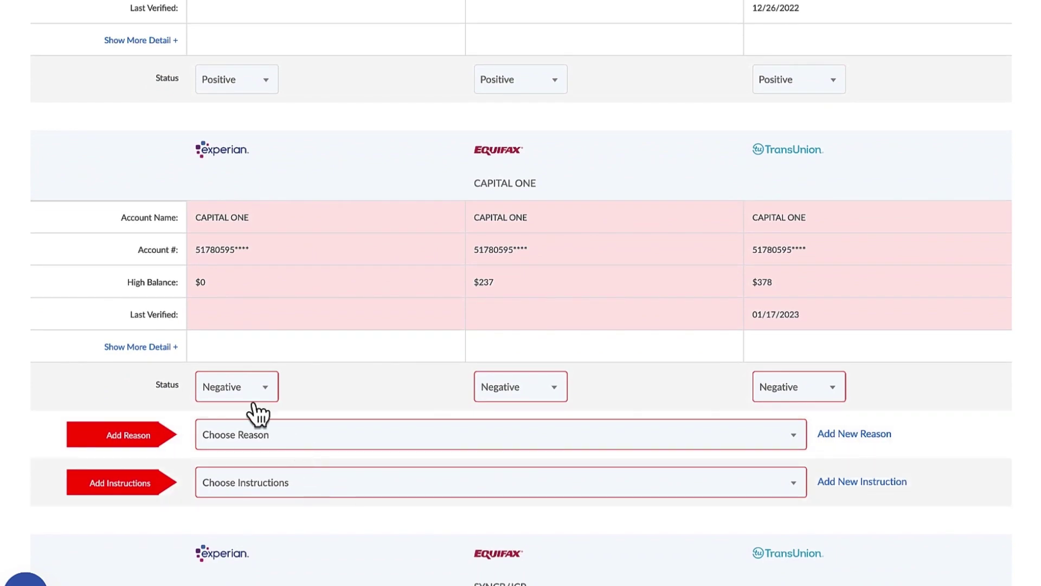
{"action": "left_click", "coordinate": [141, 347]}
{"action": "scroll", "coordinate": [337, 383], "scroll_direction": "down", "scroll_amount": 6}
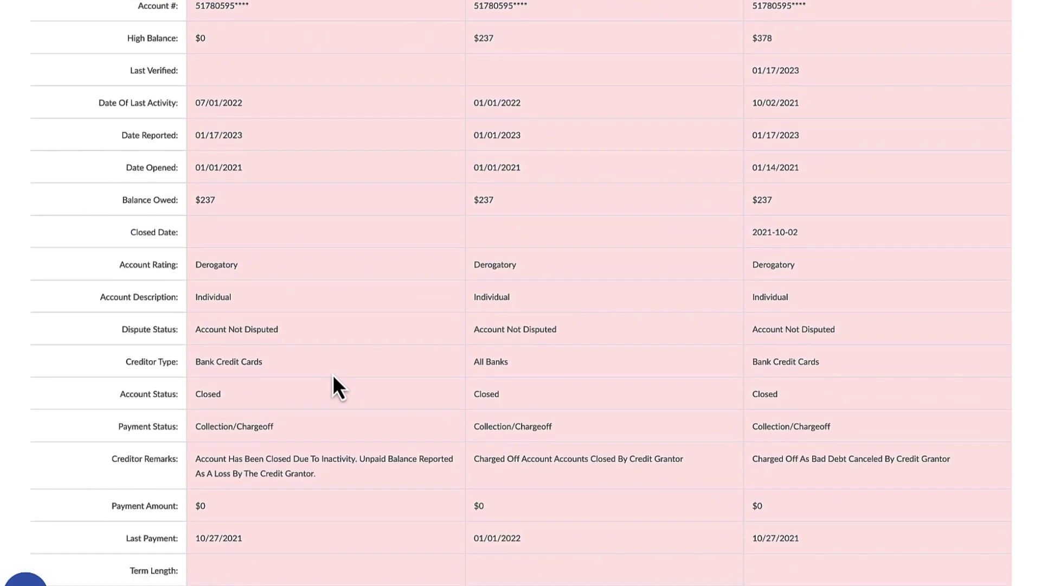
{"action": "scroll", "coordinate": [333, 379], "scroll_direction": "down", "scroll_amount": 10}
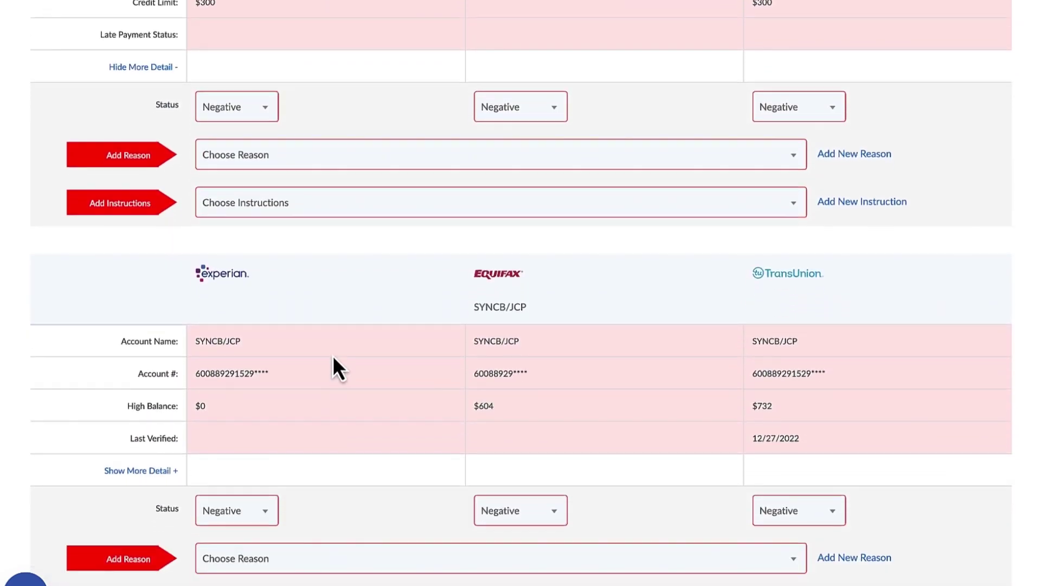
Set this CAPITAL ONE account's reason to "The account is fraudulent." and instruction to "Delete this fraudulent data from my credit report before I sue you."
{"action": "left_click", "coordinate": [302, 154]}
{"action": "scroll", "coordinate": [342, 276], "scroll_direction": "down", "scroll_amount": 5}
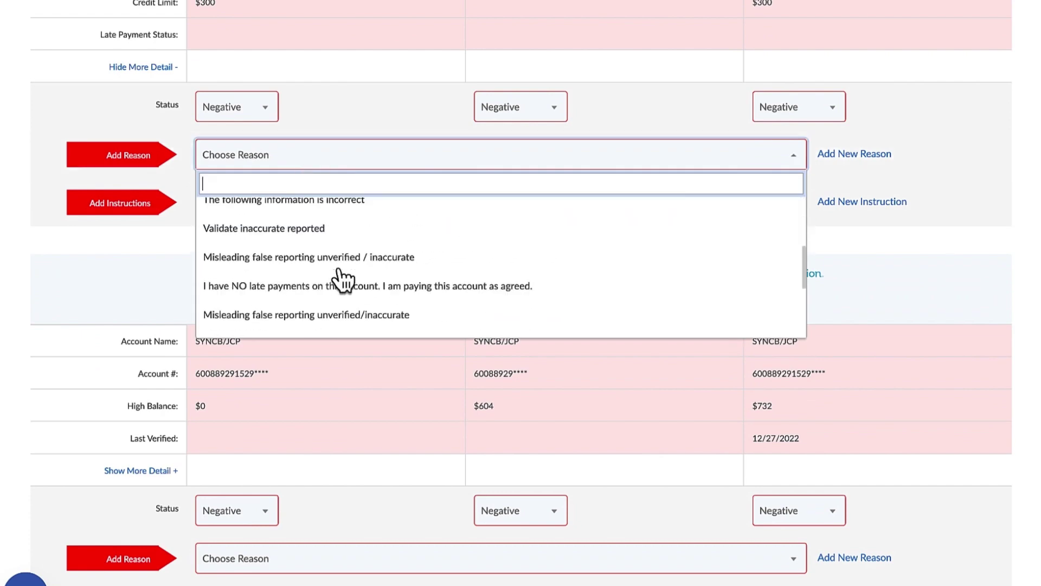
{"action": "scroll", "coordinate": [342, 281], "scroll_direction": "down", "scroll_amount": 3}
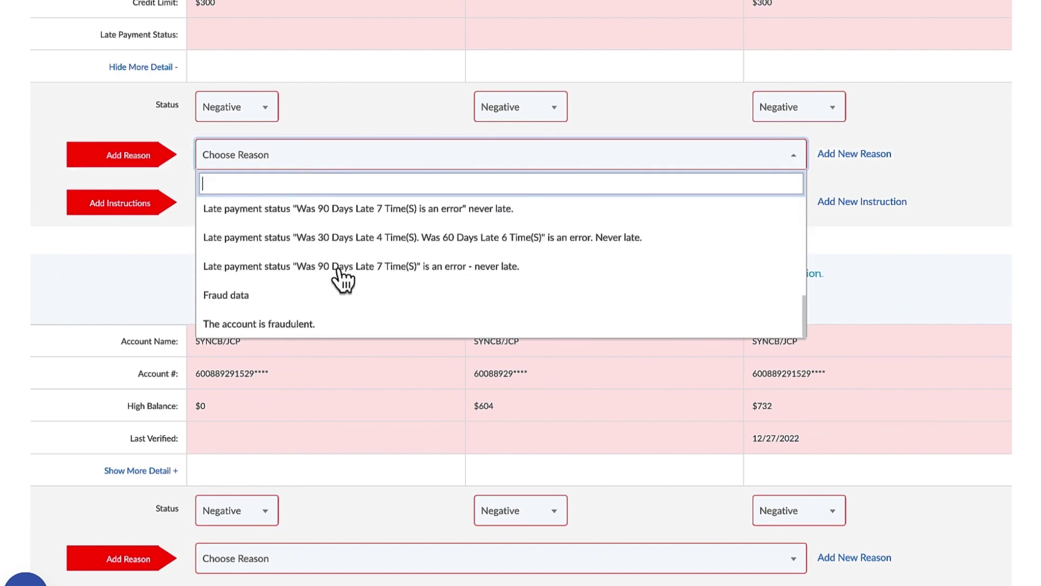
{"action": "left_click", "coordinate": [326, 329]}
{"action": "left_click", "coordinate": [305, 209]}
{"action": "scroll", "coordinate": [337, 350], "scroll_direction": "down", "scroll_amount": 6}
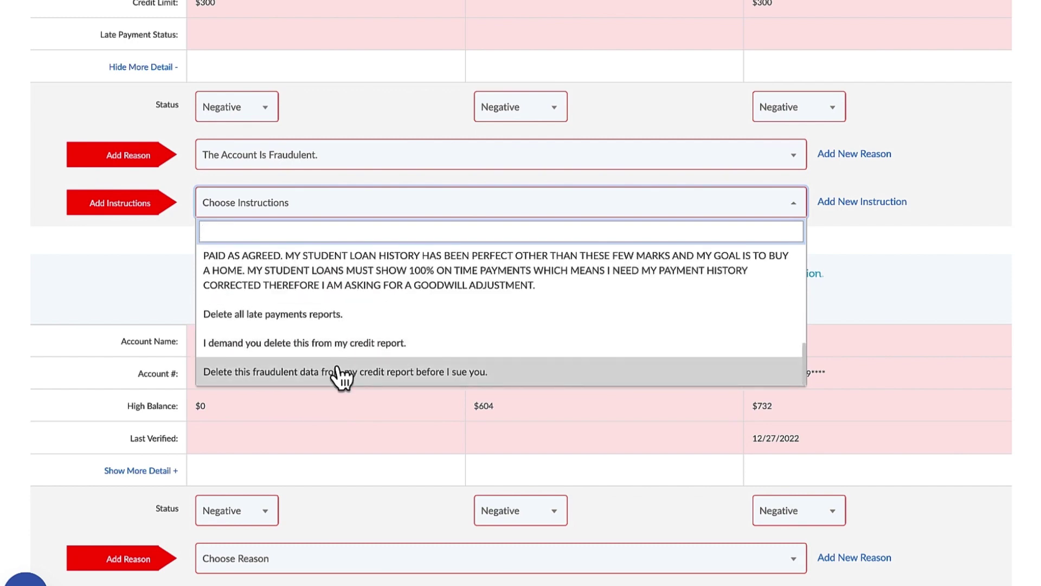
{"action": "left_click", "coordinate": [327, 373]}
Show the full details of the SYNCB/JCP account and review them for each bureau
{"action": "scroll", "coordinate": [375, 301], "scroll_direction": "down", "scroll_amount": 5}
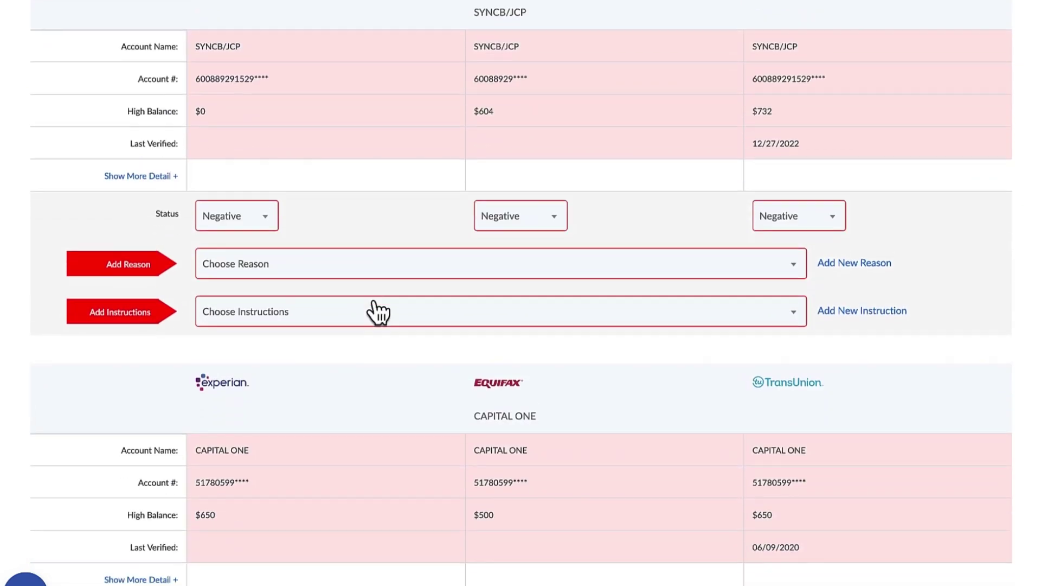
{"action": "left_click", "coordinate": [137, 177]}
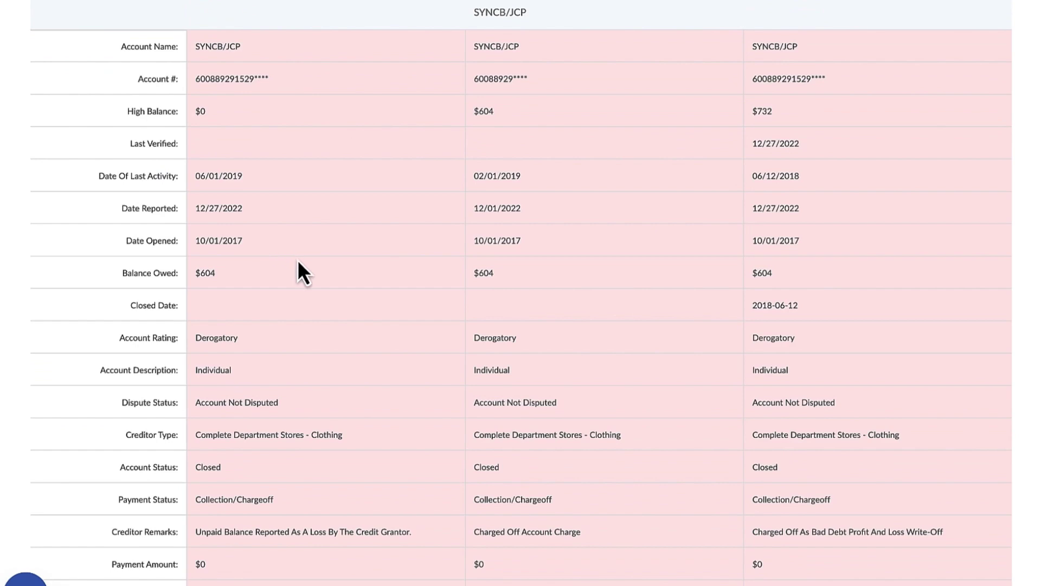
{"action": "scroll", "coordinate": [298, 262], "scroll_direction": "down", "scroll_amount": 10}
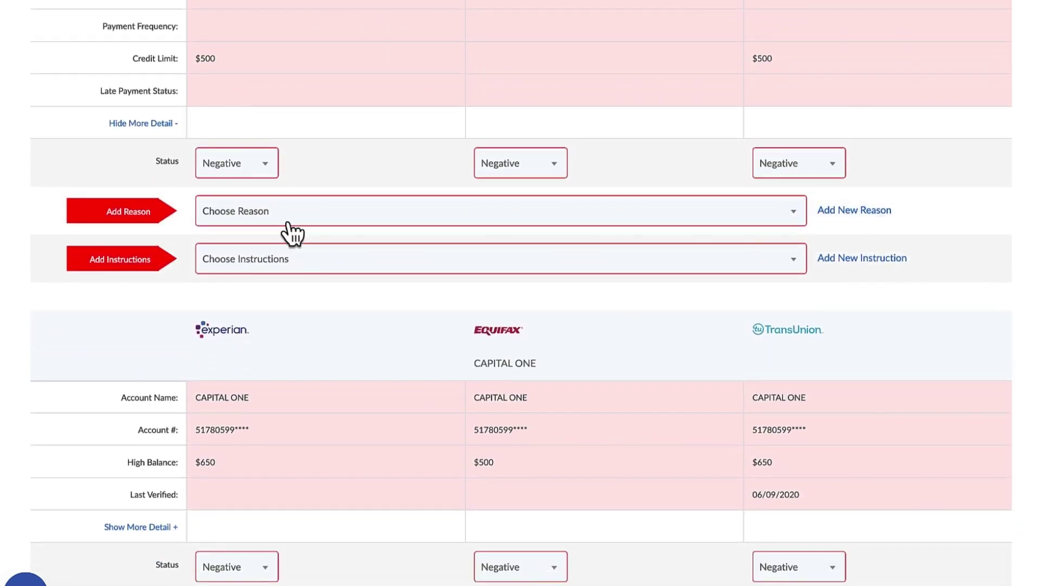
Set the SYNCB/JCP account's reason to "The account is fraudulent." and instruction to "Delete this fraudulent data from my credit report before I sue you."
{"action": "left_click", "coordinate": [288, 222]}
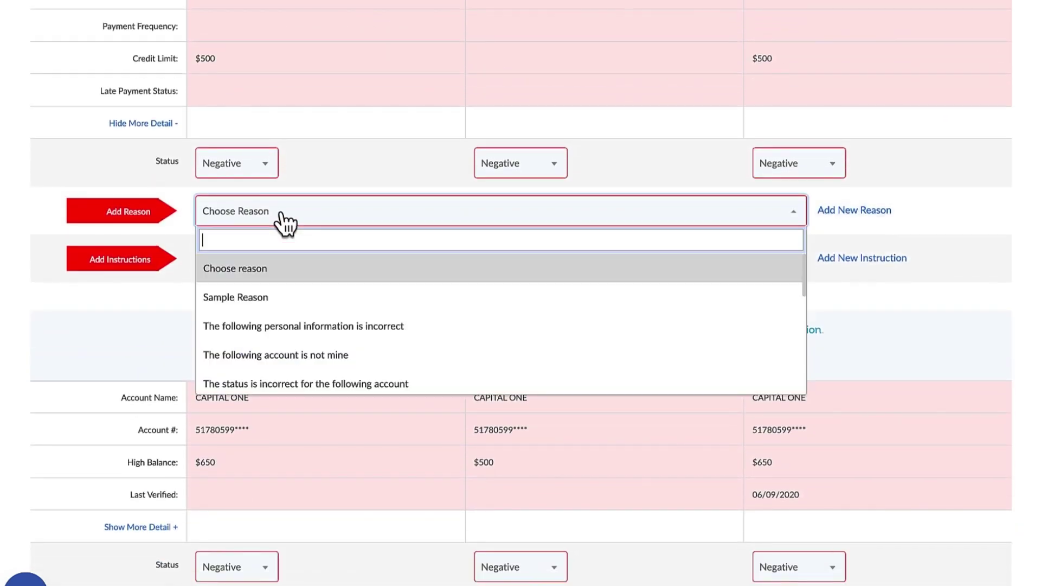
{"action": "scroll", "coordinate": [371, 332], "scroll_direction": "down", "scroll_amount": 5}
{"action": "scroll", "coordinate": [373, 337], "scroll_direction": "down", "scroll_amount": 10}
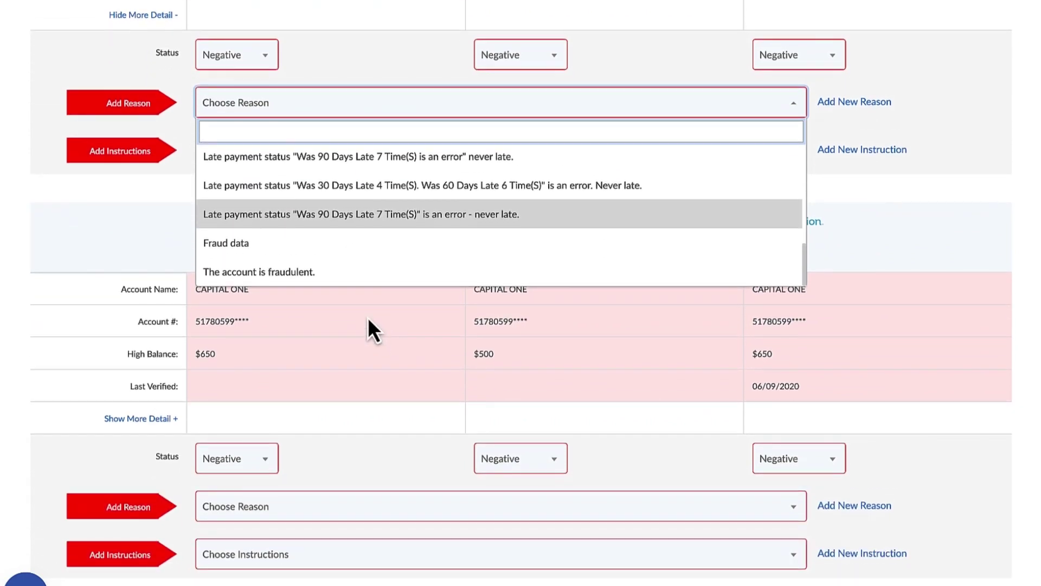
{"action": "left_click", "coordinate": [337, 271]}
{"action": "scroll", "coordinate": [331, 228], "scroll_direction": "up", "scroll_amount": 2}
{"action": "left_click", "coordinate": [323, 259]}
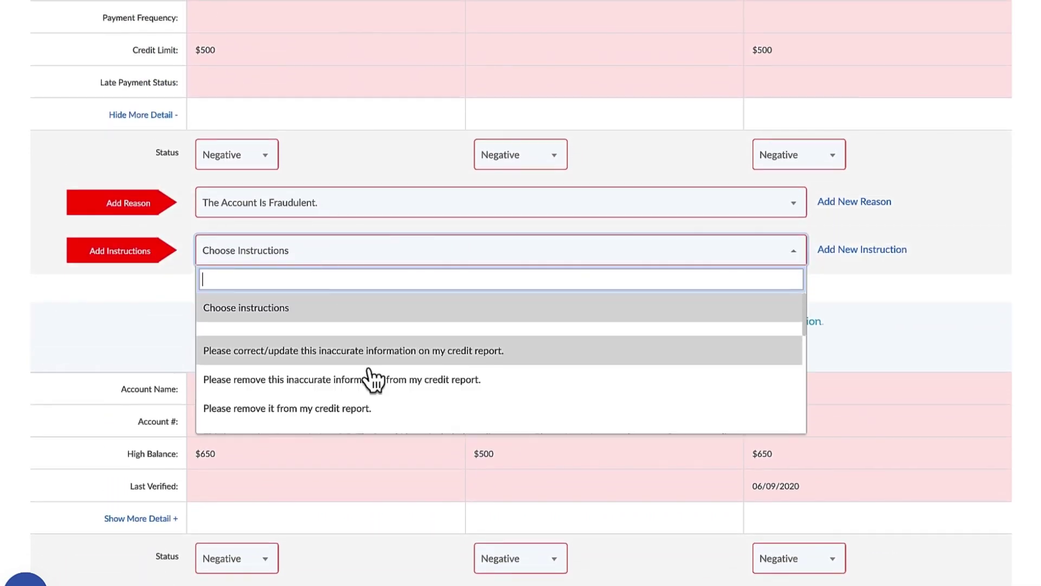
{"action": "scroll", "coordinate": [372, 368], "scroll_direction": "down", "scroll_amount": 10}
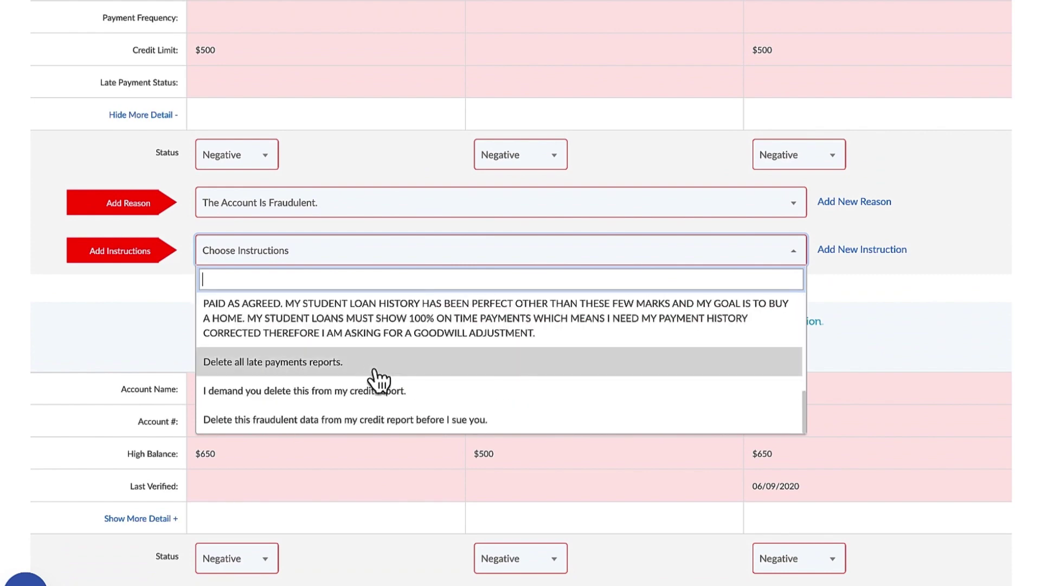
{"action": "left_click", "coordinate": [386, 416]}
Show the full details of the negative CAPITAL ONE account after SYNCB/JCP and examine its payment status, creditor remarks and late payment status
{"action": "scroll", "coordinate": [369, 320], "scroll_direction": "down", "scroll_amount": 4}
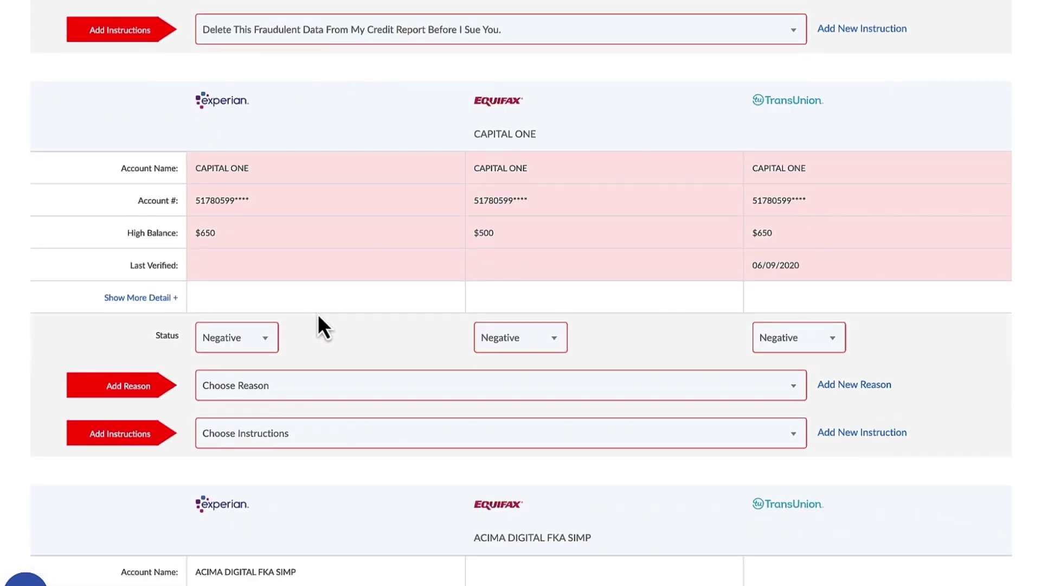
{"action": "left_click", "coordinate": [137, 301]}
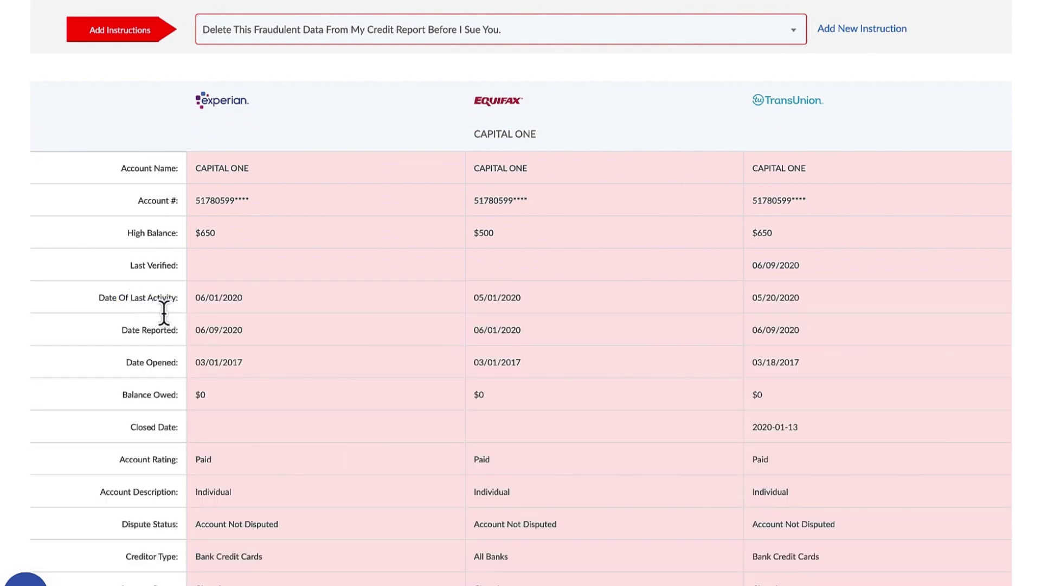
{"action": "scroll", "coordinate": [279, 395], "scroll_direction": "down", "scroll_amount": 11}
{"action": "scroll", "coordinate": [322, 388], "scroll_direction": "up", "scroll_amount": 5}
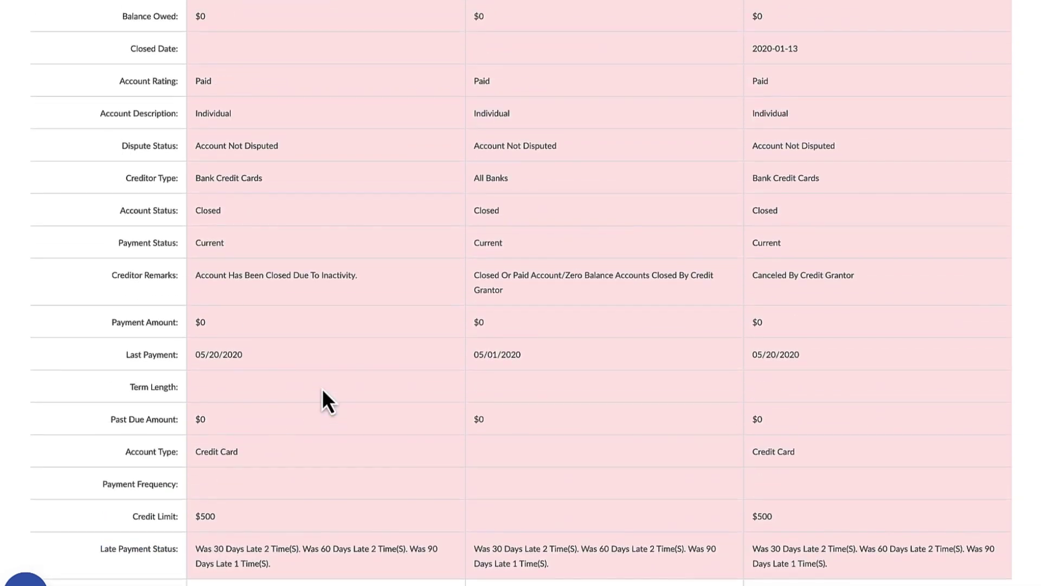
{"action": "scroll", "coordinate": [323, 389], "scroll_direction": "up", "scroll_amount": 3}
{"action": "scroll", "coordinate": [323, 388], "scroll_direction": "up", "scroll_amount": 3}
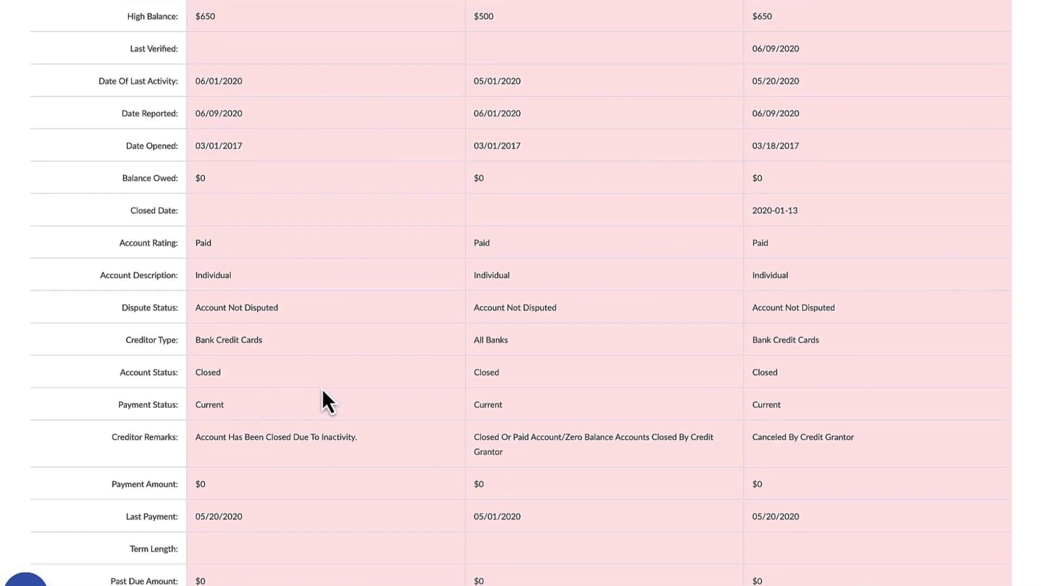
{"action": "scroll", "coordinate": [322, 388], "scroll_direction": "down", "scroll_amount": 16}
{"action": "scroll", "coordinate": [322, 388], "scroll_direction": "up", "scroll_amount": 5}
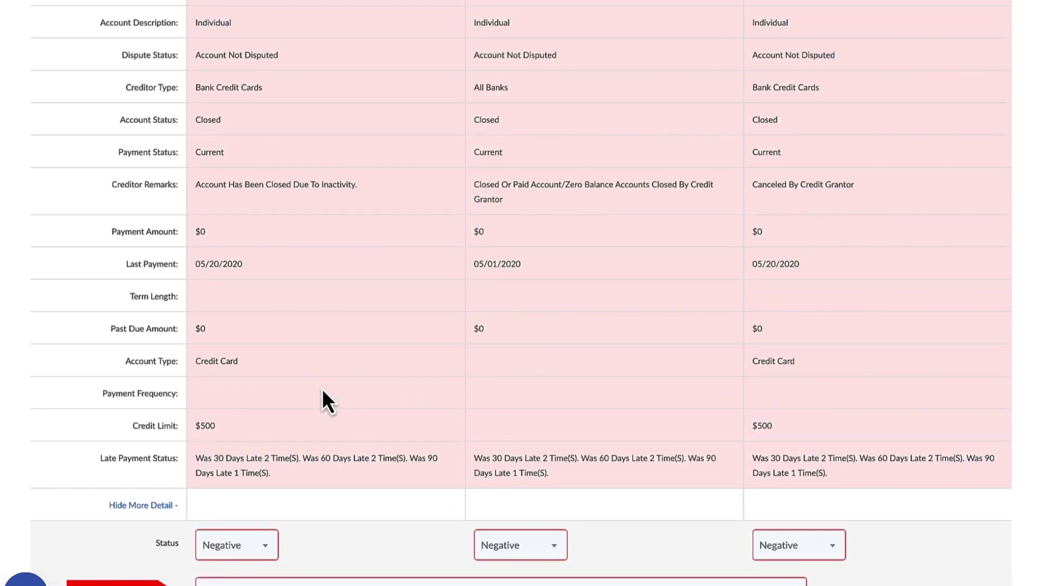
{"action": "scroll", "coordinate": [322, 389], "scroll_direction": "down", "scroll_amount": 5}
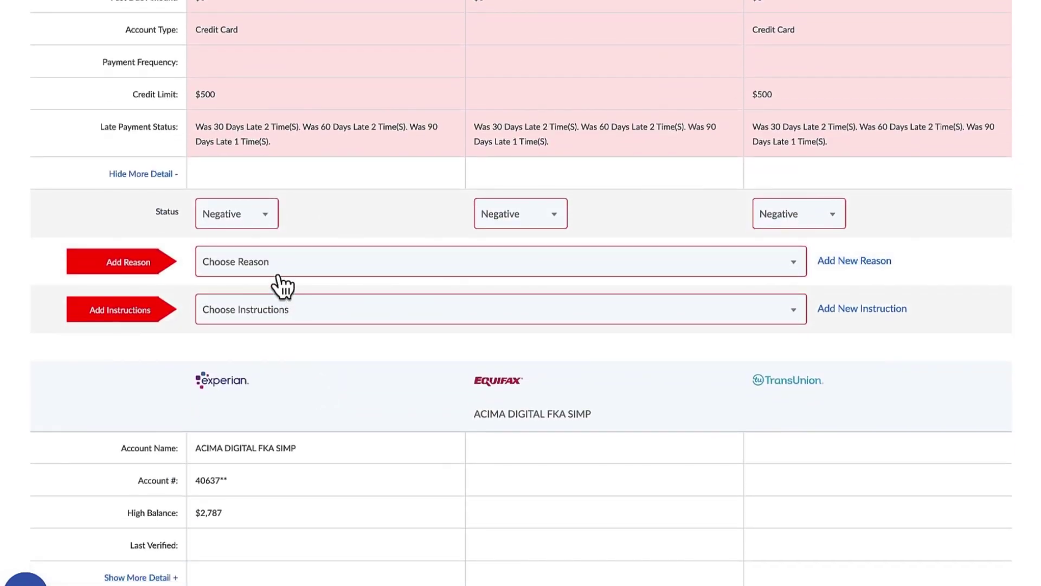
Set this CAPITAL ONE account's reason to "Victim of Fraud. Account does not belong to me." and instruction to "Delete this fraudulent data from my credit report before I sue you."
{"action": "left_click", "coordinate": [278, 266]}
{"action": "scroll", "coordinate": [388, 374], "scroll_direction": "down", "scroll_amount": 5}
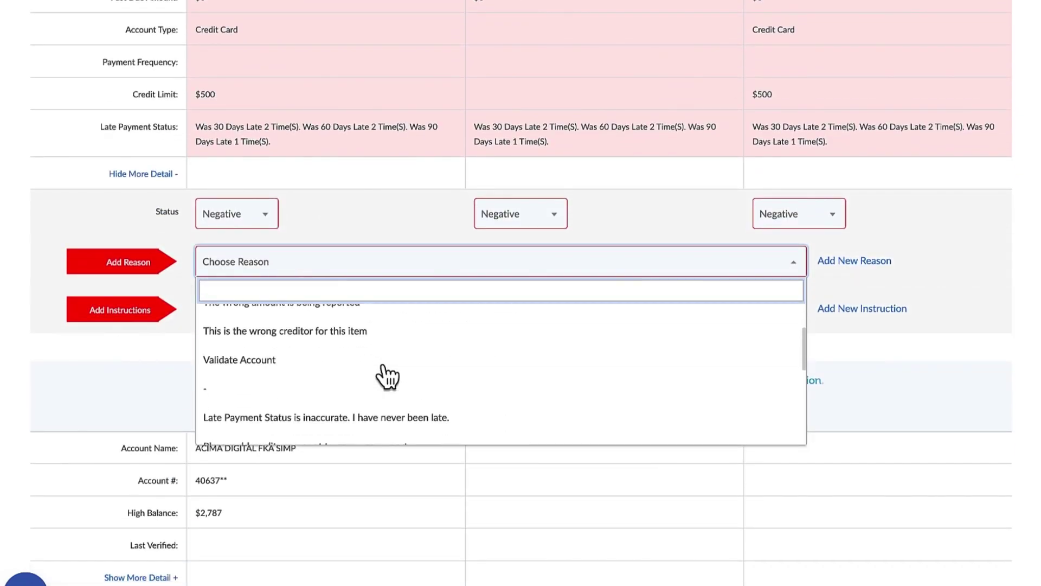
{"action": "scroll", "coordinate": [388, 374], "scroll_direction": "down", "scroll_amount": 3}
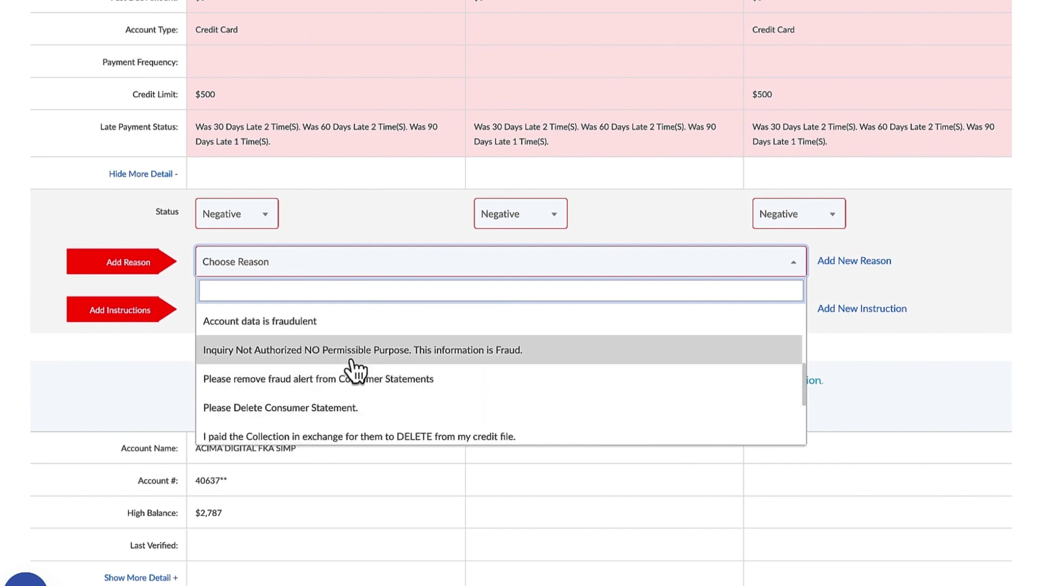
{"action": "scroll", "coordinate": [358, 410], "scroll_direction": "down", "scroll_amount": 4}
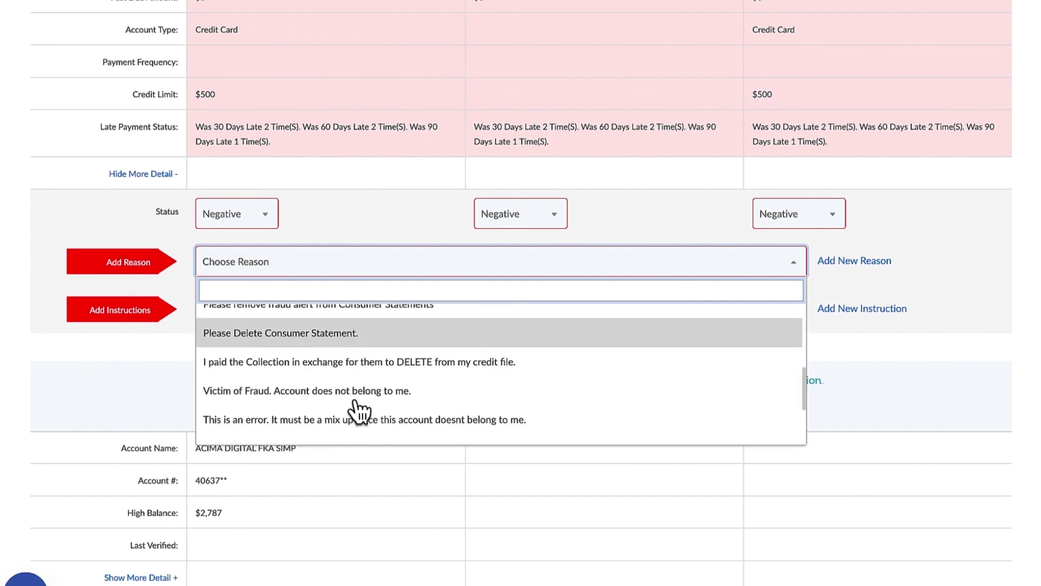
{"action": "left_click", "coordinate": [333, 364]}
{"action": "left_click", "coordinate": [309, 313]}
{"action": "scroll", "coordinate": [341, 393], "scroll_direction": "down", "scroll_amount": 6}
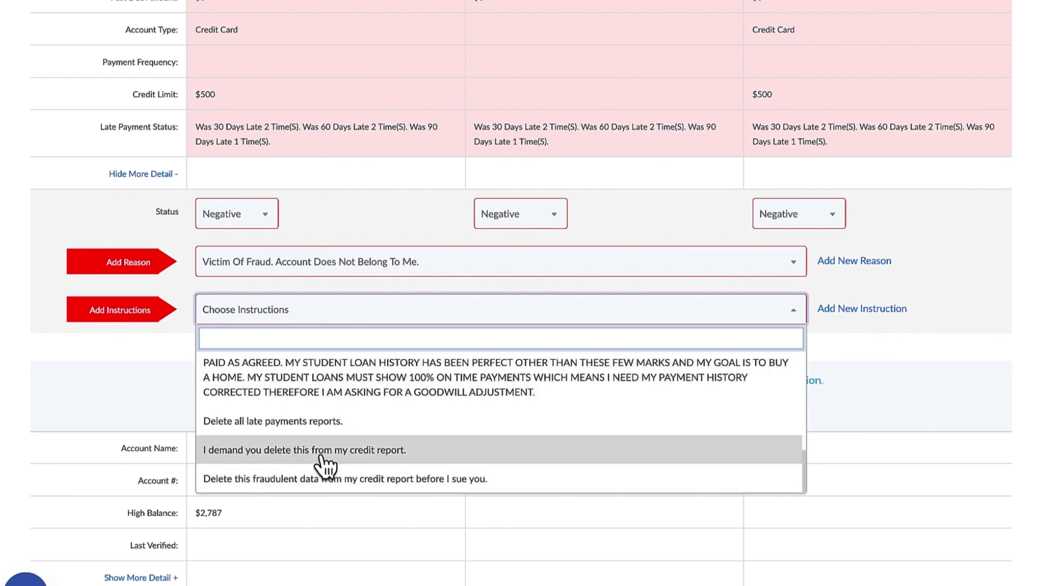
{"action": "left_click", "coordinate": [320, 478]}
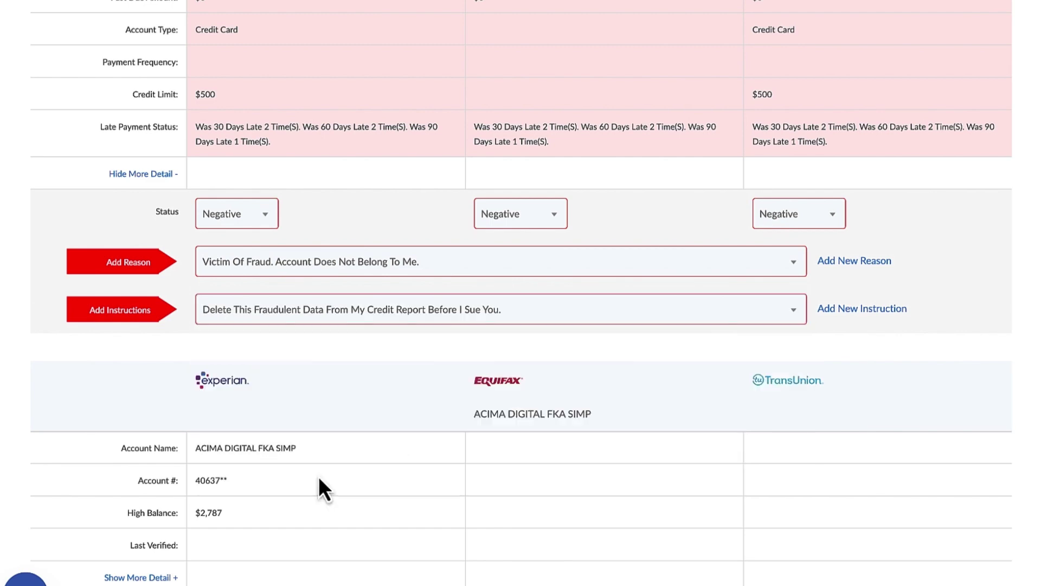
Look through the Experian status choices of the US DEPT ED account with the $5,219 high balance
{"action": "scroll", "coordinate": [319, 488], "scroll_direction": "down", "scroll_amount": 10}
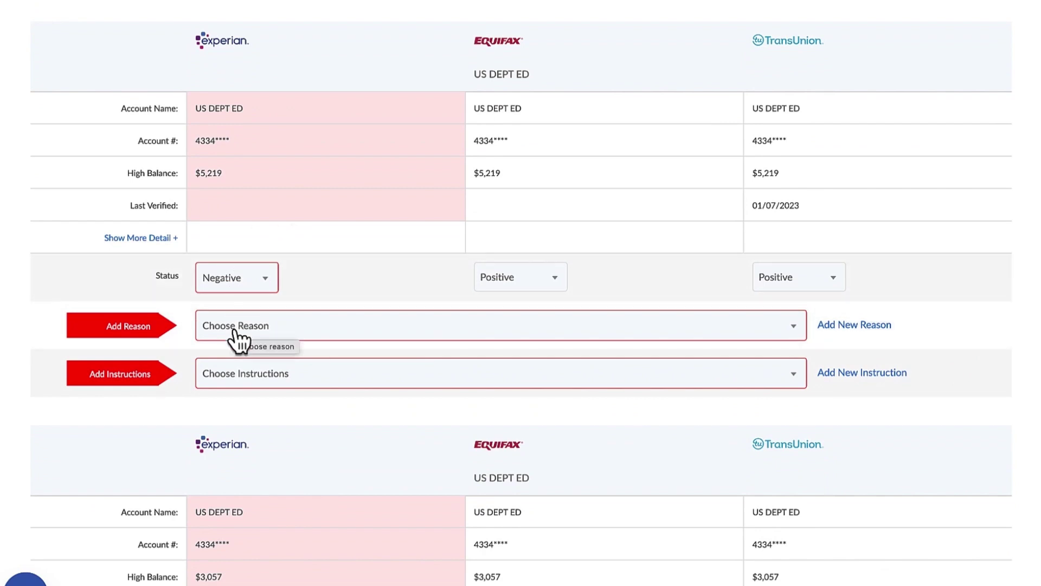
{"action": "left_click", "coordinate": [220, 279]}
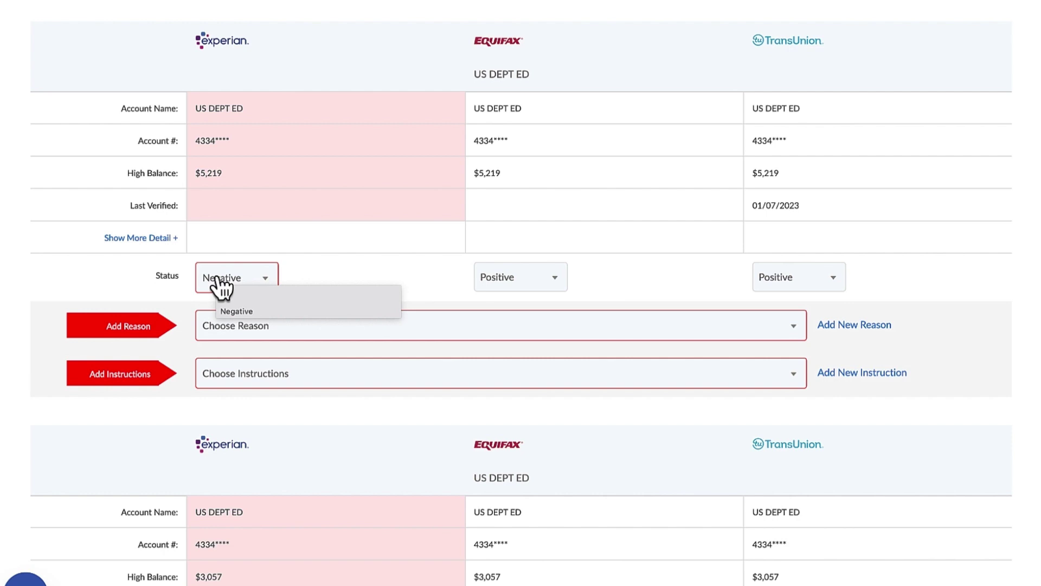
{"action": "left_click", "coordinate": [221, 283]}
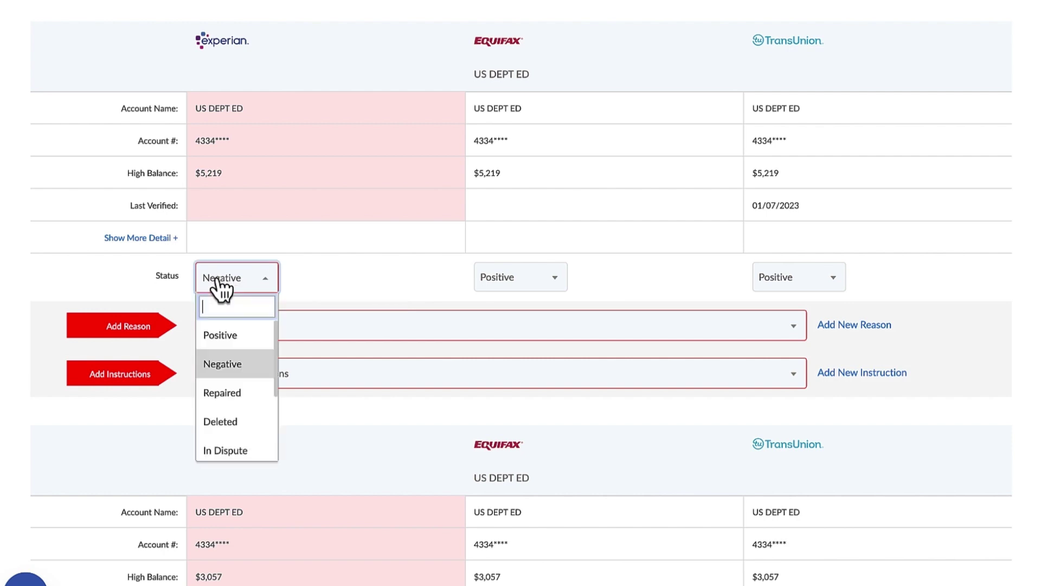
{"action": "left_click", "coordinate": [336, 257]}
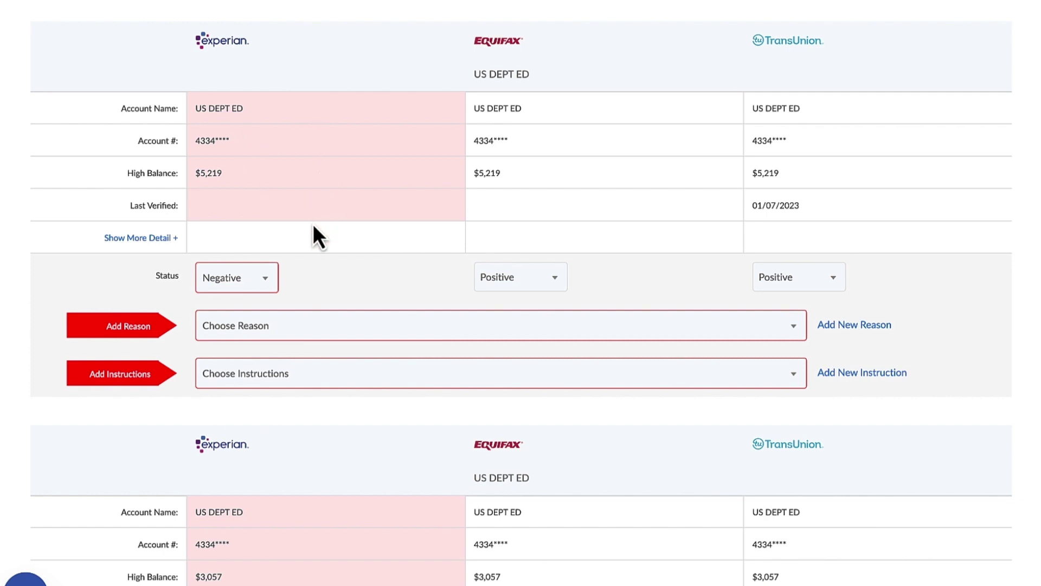
Set the dispute reason of the $5,219 US DEPT ED account to "Misleading false reporting unverified / inaccurate"
{"action": "scroll", "coordinate": [314, 227], "scroll_direction": "down", "scroll_amount": 1}
{"action": "left_click", "coordinate": [305, 263]}
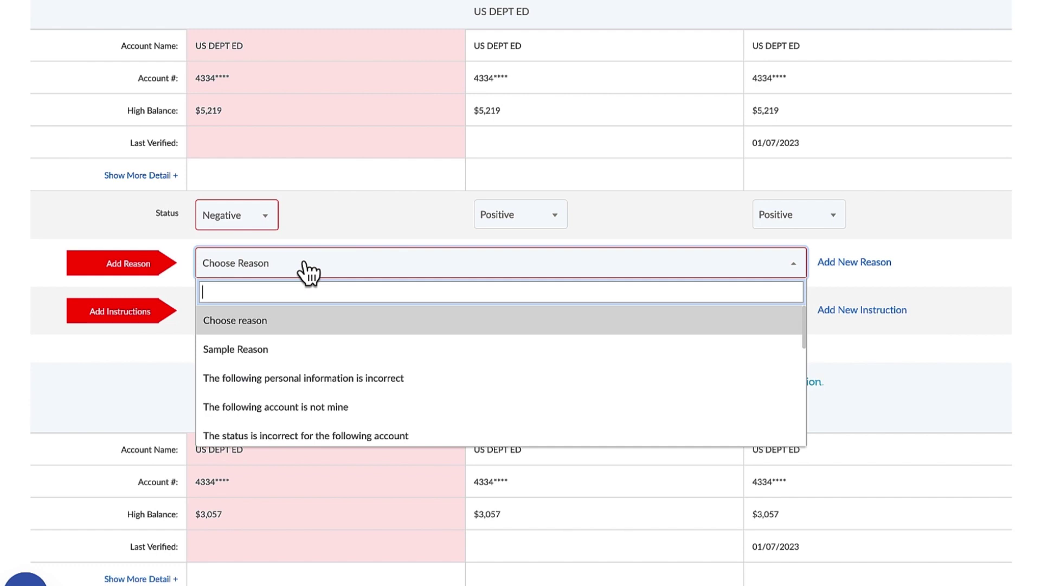
{"action": "scroll", "coordinate": [348, 393], "scroll_direction": "down", "scroll_amount": 5}
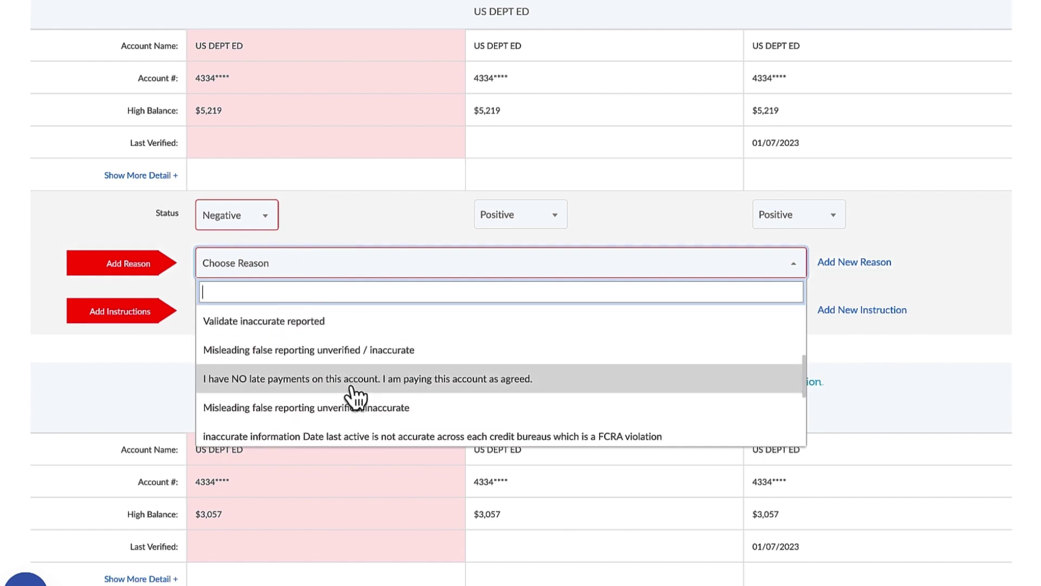
{"action": "left_click", "coordinate": [332, 350]}
Set the $5,219 US DEPT ED account's reason to "Account data is listed fraudulent."
{"action": "left_click", "coordinate": [337, 268]}
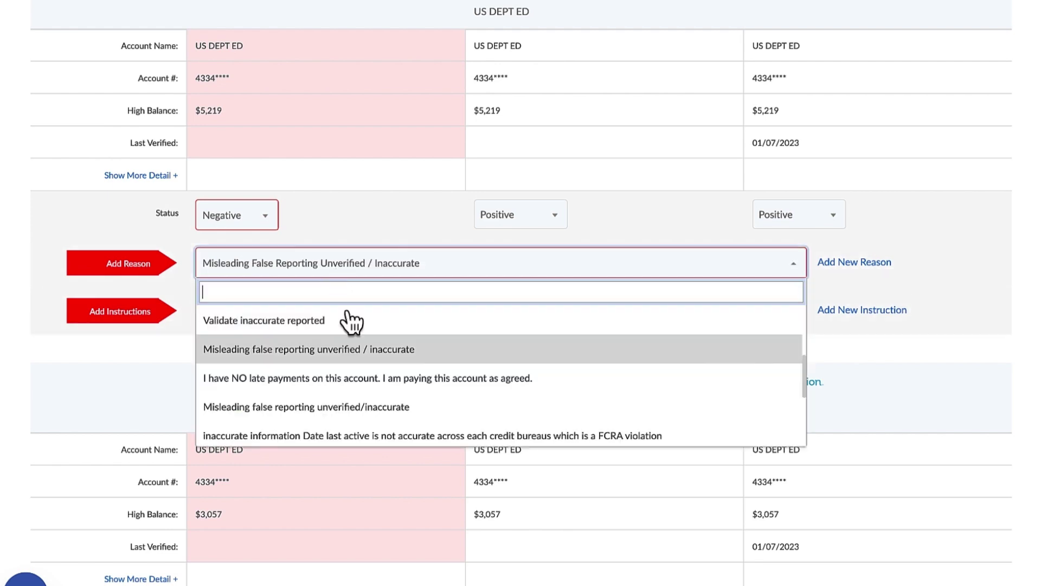
{"action": "scroll", "coordinate": [349, 388], "scroll_direction": "down", "scroll_amount": 1}
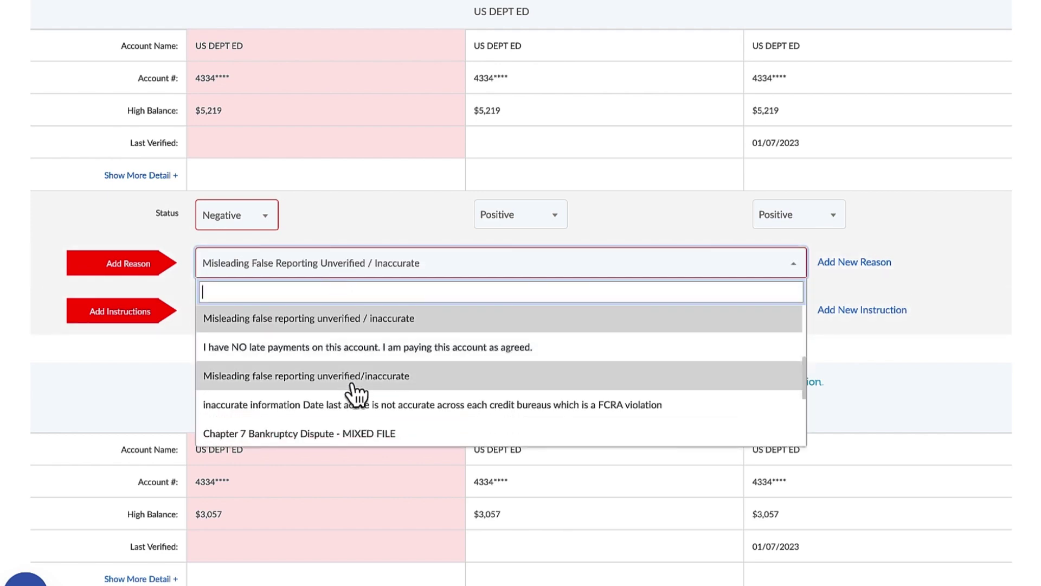
{"action": "scroll", "coordinate": [358, 407], "scroll_direction": "down", "scroll_amount": 5}
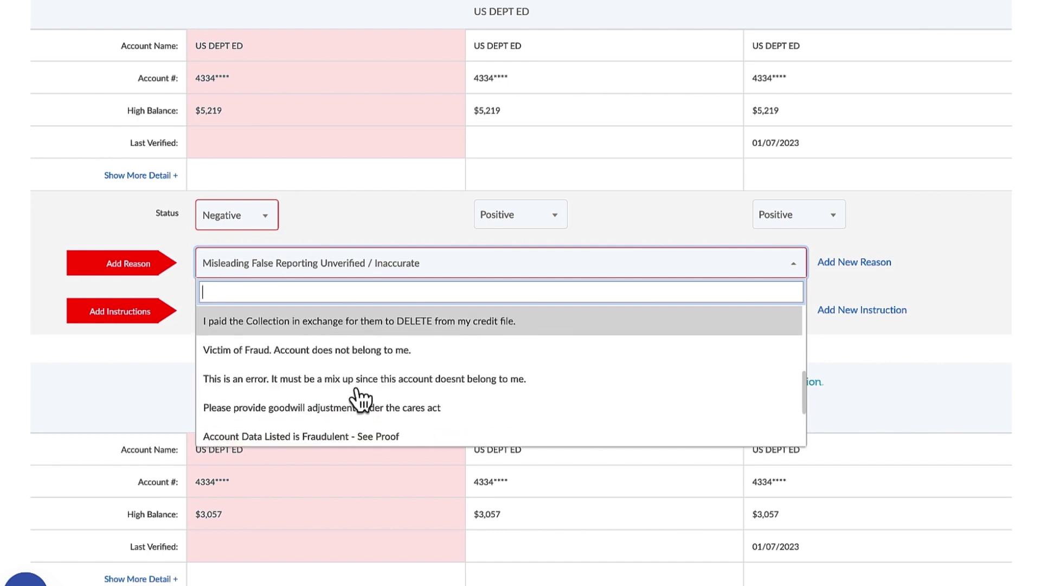
{"action": "scroll", "coordinate": [361, 399], "scroll_direction": "down", "scroll_amount": 4}
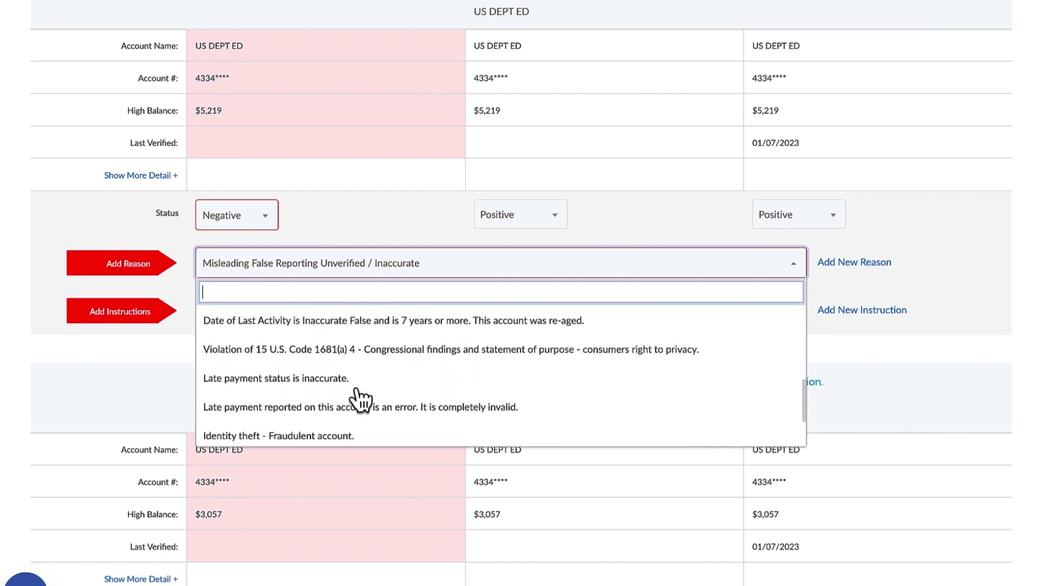
{"action": "scroll", "coordinate": [361, 400], "scroll_direction": "down", "scroll_amount": 4}
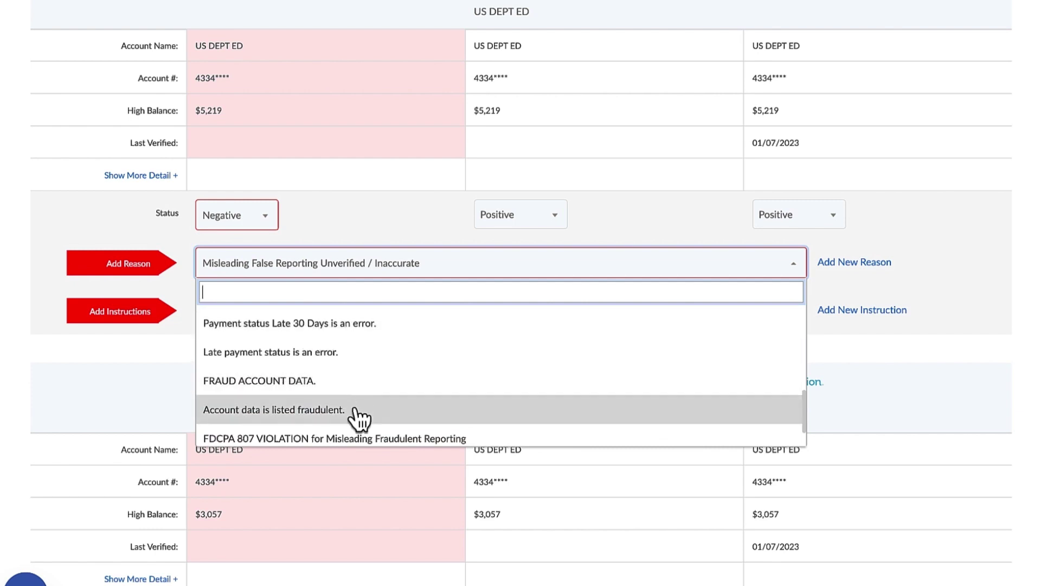
{"action": "left_click", "coordinate": [358, 409]}
Set the $5,219 US DEPT ED account's instruction to "I demand you delete this from my credit report."
{"action": "scroll", "coordinate": [357, 404], "scroll_direction": "up", "scroll_amount": 5}
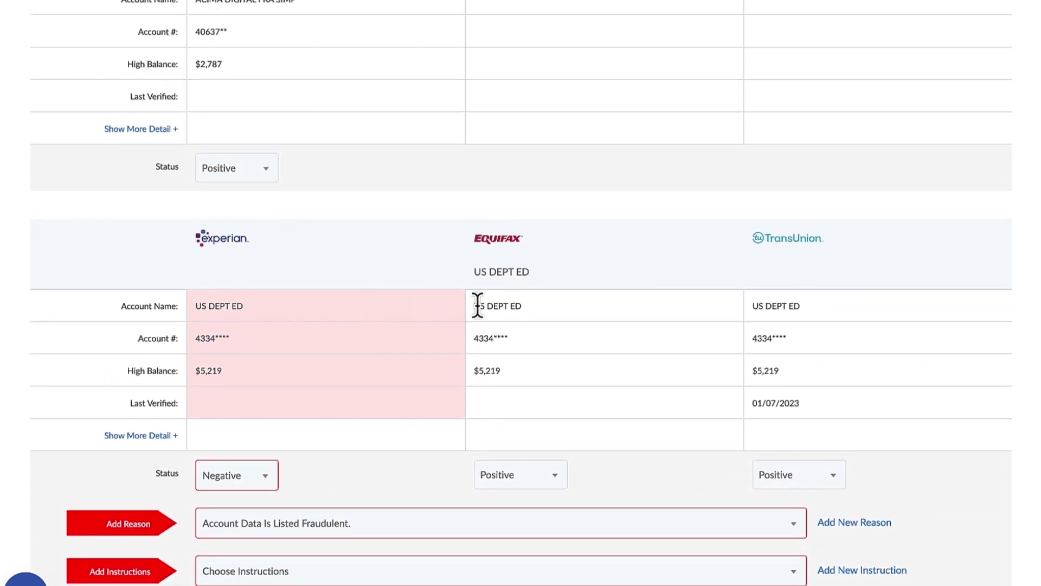
{"action": "scroll", "coordinate": [477, 306], "scroll_direction": "down", "scroll_amount": 5}
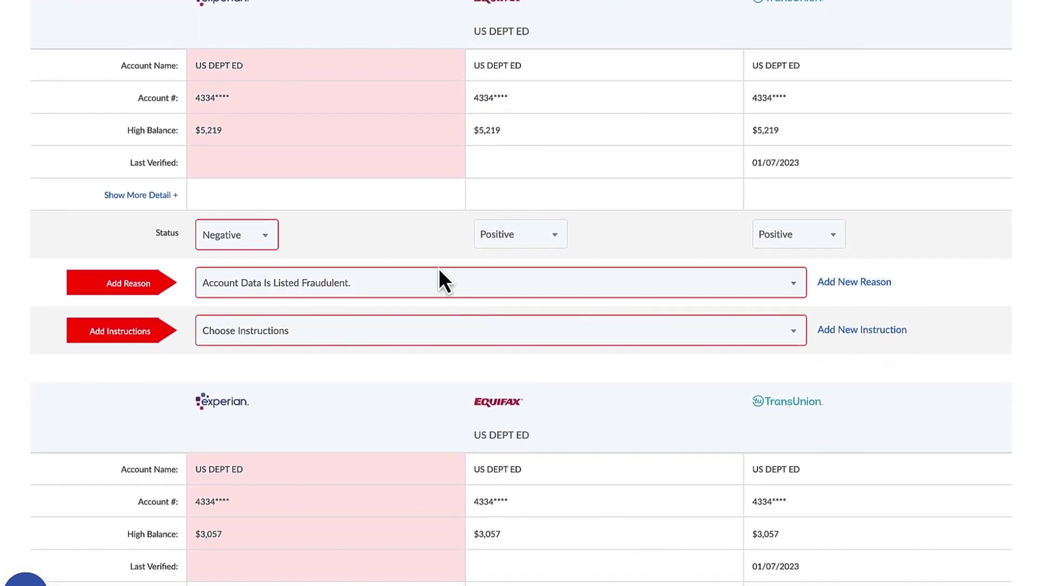
{"action": "scroll", "coordinate": [398, 242], "scroll_direction": "down", "scroll_amount": 1}
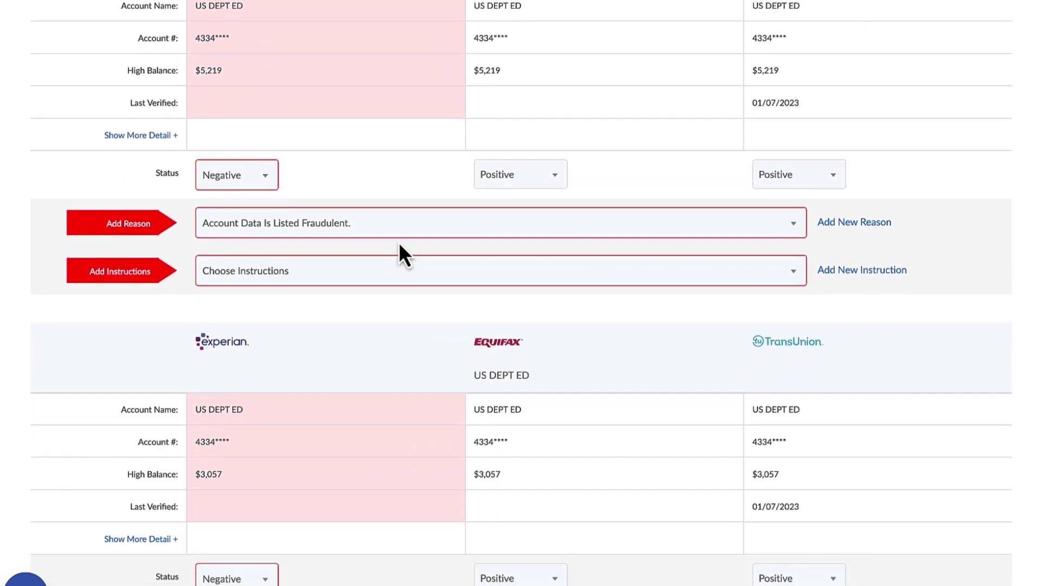
{"action": "left_click", "coordinate": [354, 275]}
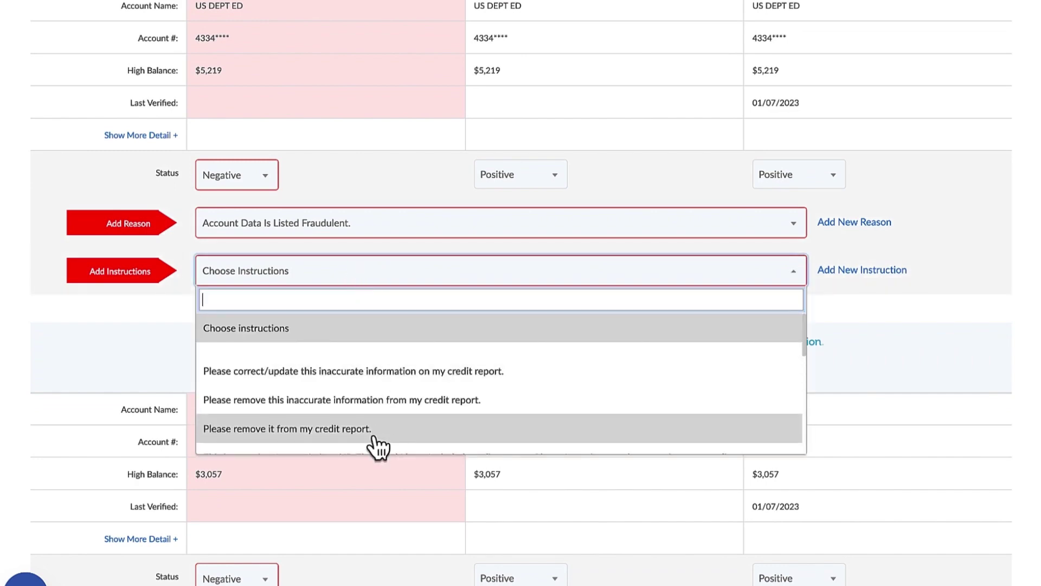
{"action": "scroll", "coordinate": [370, 377], "scroll_direction": "down", "scroll_amount": 5}
{"action": "scroll", "coordinate": [369, 377], "scroll_direction": "down", "scroll_amount": 3}
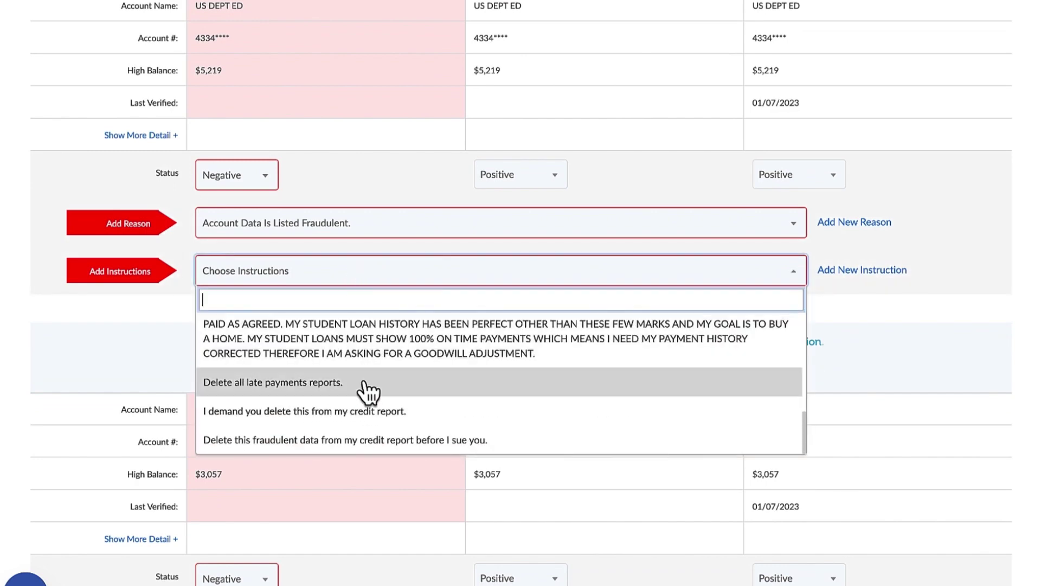
{"action": "left_click", "coordinate": [360, 420]}
Set the $3,057 US DEPT ED account's reason to "Account data is listed fraudulent." and instruction to "Delete this fraudulent data from my credit report before I sue you."
{"action": "scroll", "coordinate": [360, 423], "scroll_direction": "down", "scroll_amount": 5}
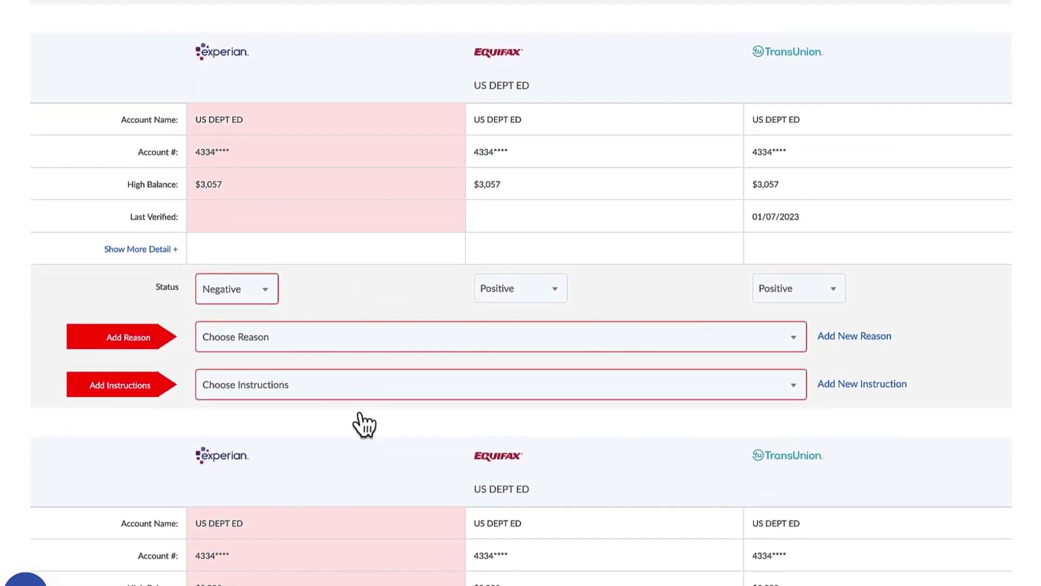
{"action": "left_click", "coordinate": [285, 337]}
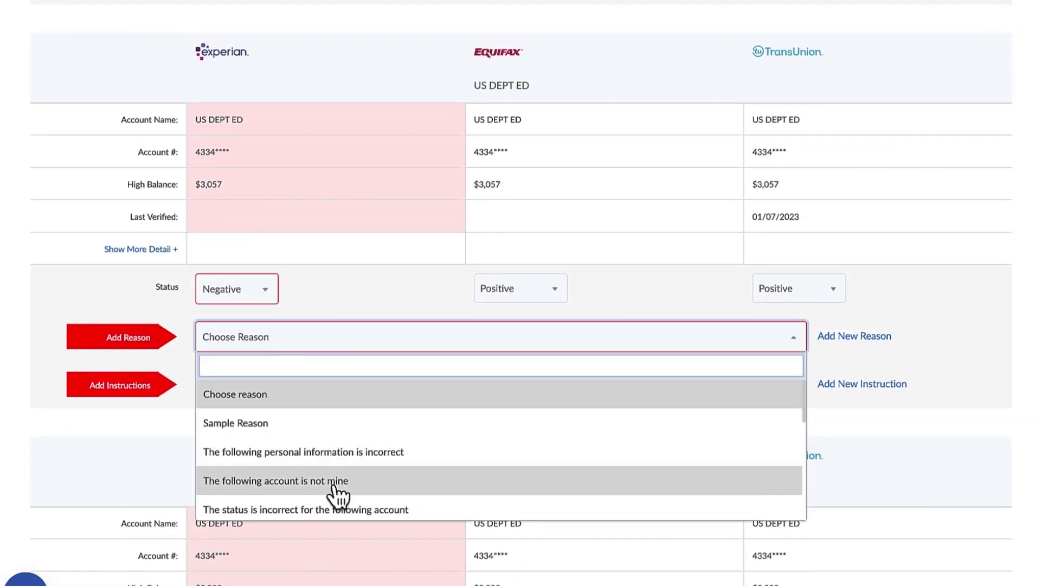
{"action": "scroll", "coordinate": [337, 477], "scroll_direction": "down", "scroll_amount": 1}
{"action": "scroll", "coordinate": [340, 464], "scroll_direction": "down", "scroll_amount": 10}
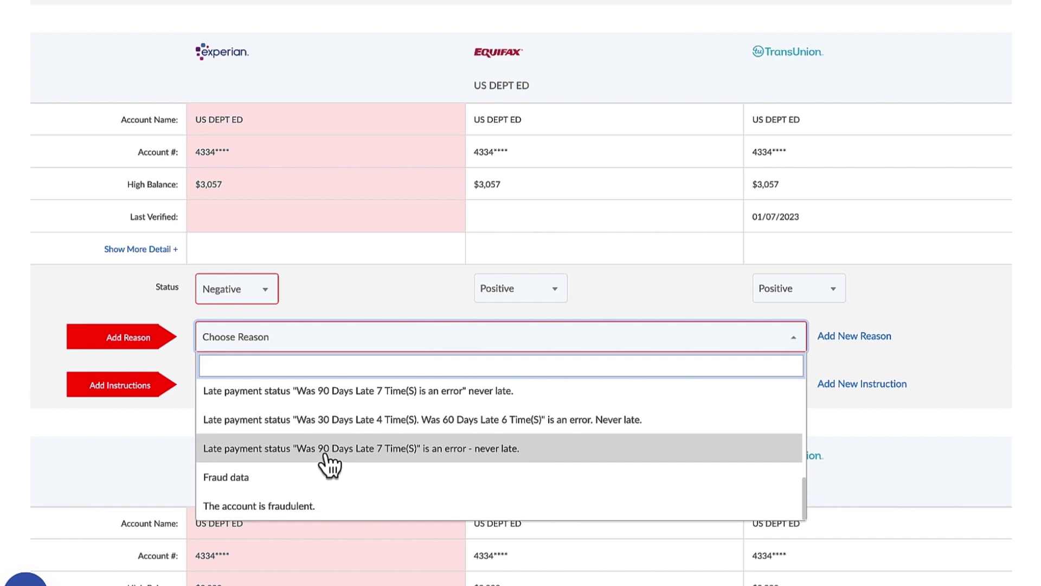
{"action": "scroll", "coordinate": [325, 466], "scroll_direction": "up", "scroll_amount": 5}
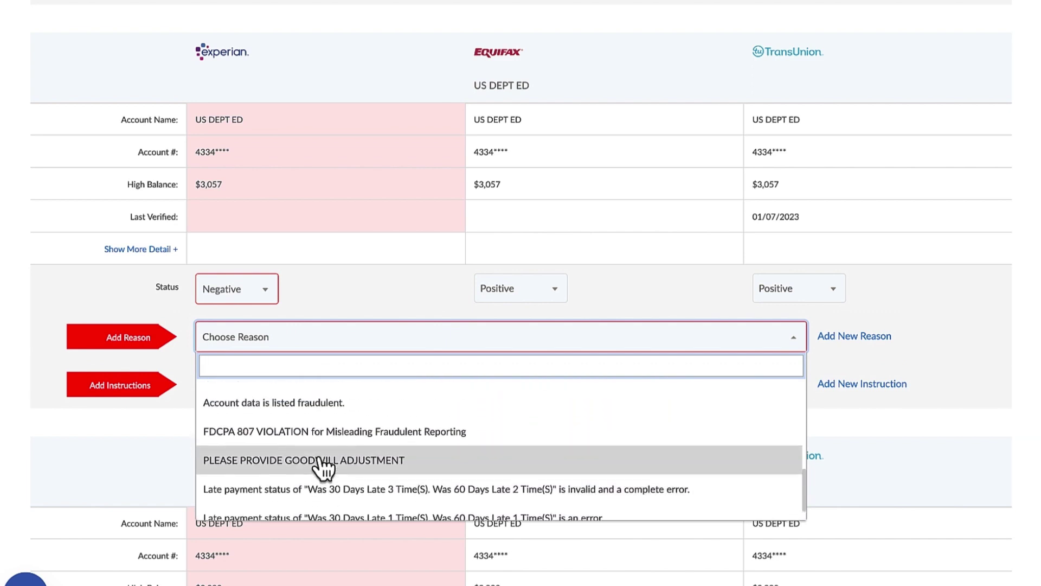
{"action": "scroll", "coordinate": [324, 465], "scroll_direction": "up", "scroll_amount": 1}
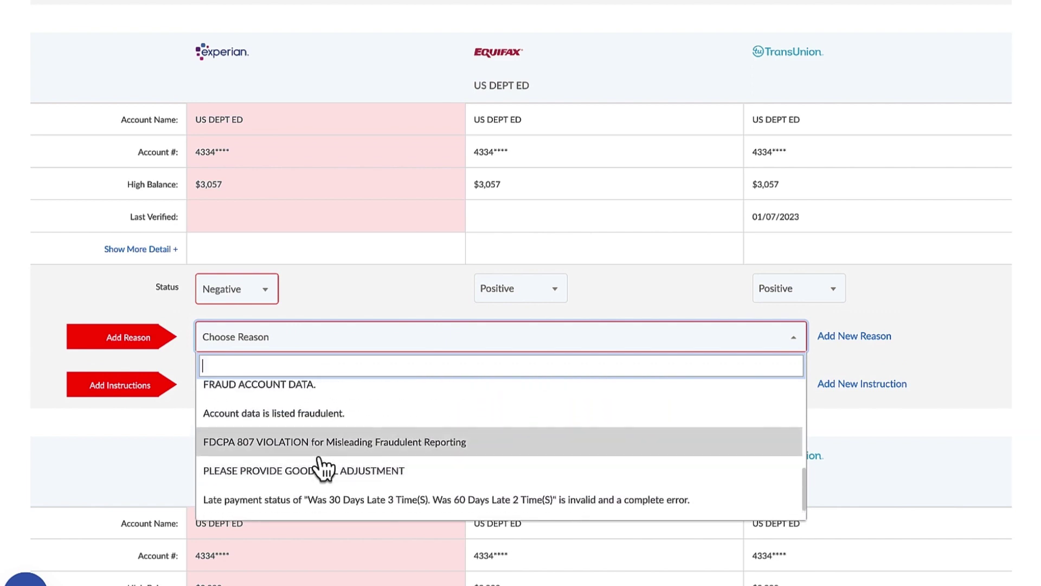
{"action": "left_click", "coordinate": [296, 420]}
{"action": "left_click", "coordinate": [279, 386]}
{"action": "scroll", "coordinate": [327, 477], "scroll_direction": "down", "scroll_amount": 5}
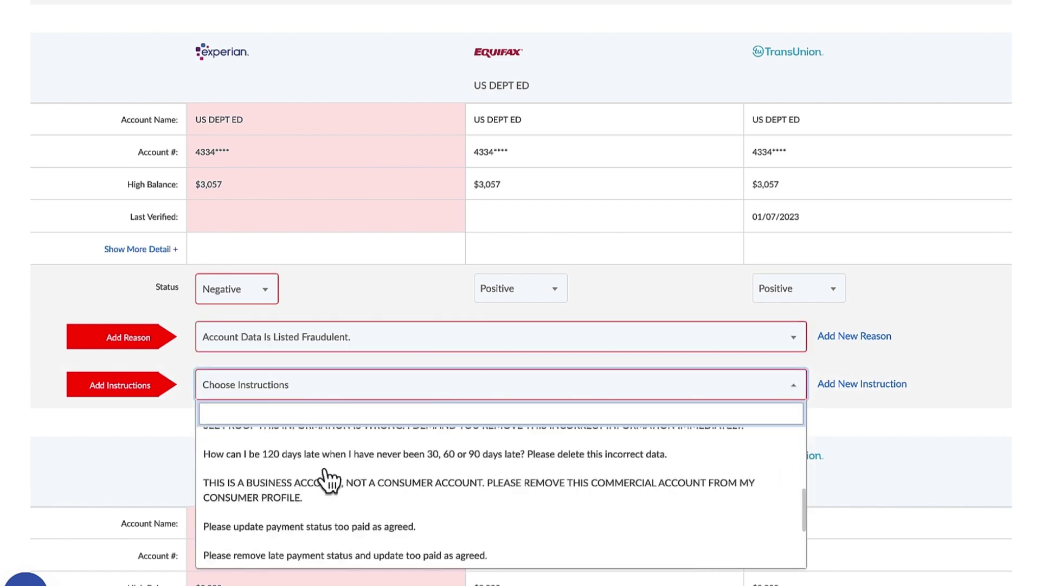
{"action": "scroll", "coordinate": [325, 480], "scroll_direction": "down", "scroll_amount": 3}
{"action": "left_click", "coordinate": [306, 554]}
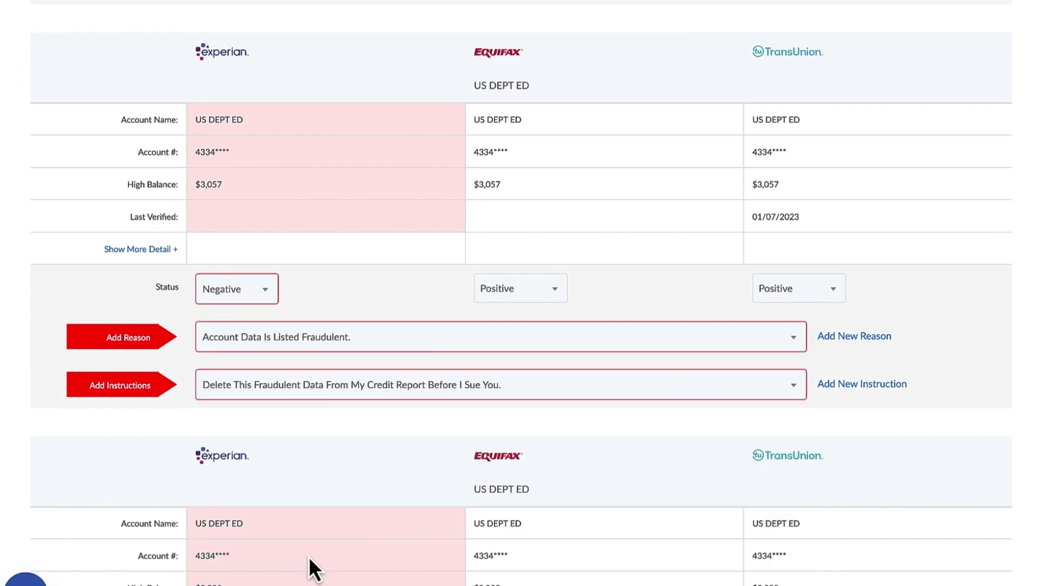
Set the $3,990 US DEPT ED account's reason to "Fraud data" and instruction to "Delete this fraudulent data from my credit report before I sue you."
{"action": "scroll", "coordinate": [306, 473], "scroll_direction": "down", "scroll_amount": 7}
{"action": "left_click", "coordinate": [231, 351]}
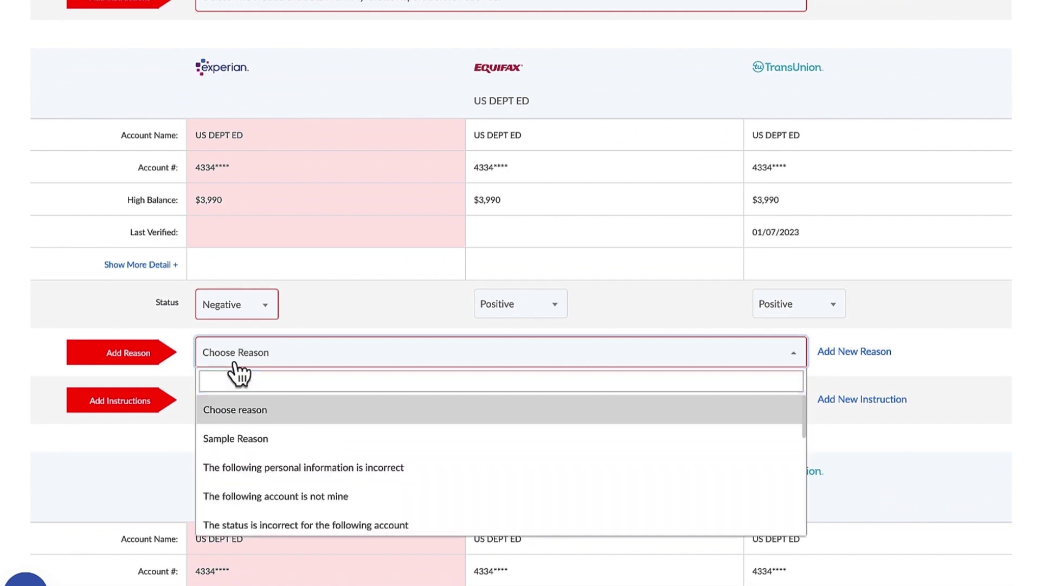
{"action": "scroll", "coordinate": [259, 458], "scroll_direction": "down", "scroll_amount": 15}
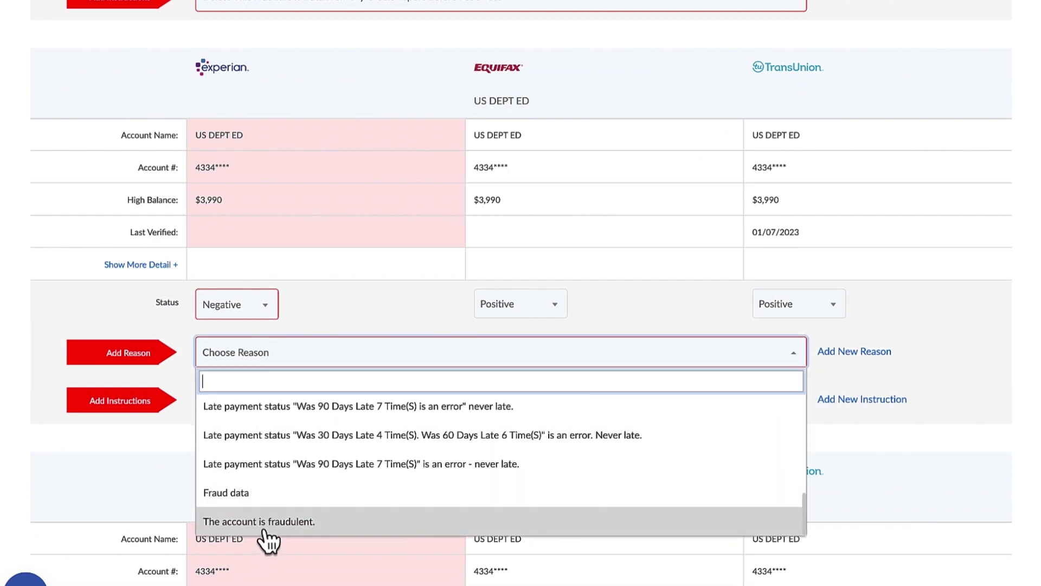
{"action": "left_click", "coordinate": [262, 494]}
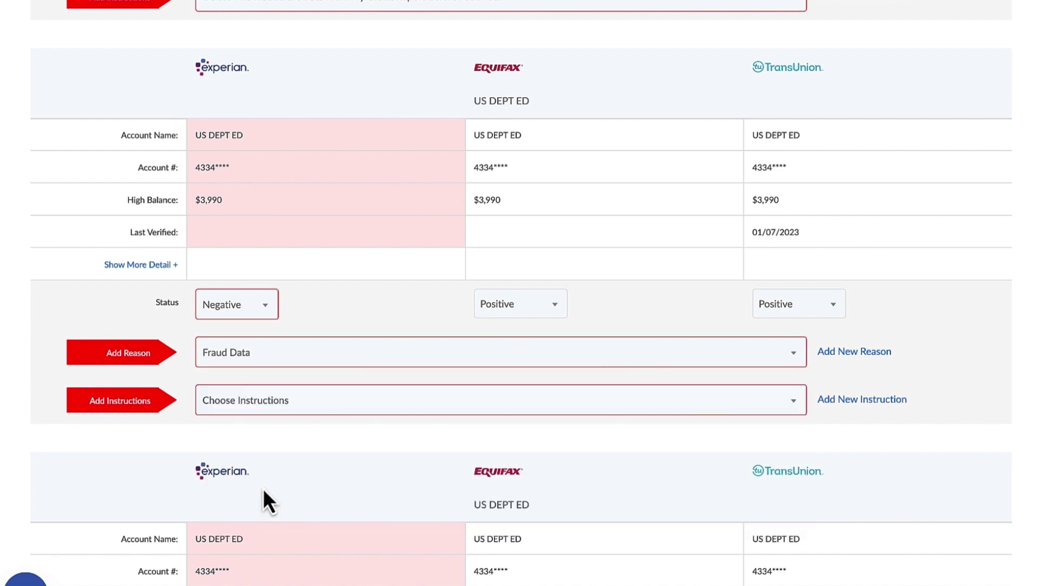
{"action": "left_click", "coordinate": [292, 404]}
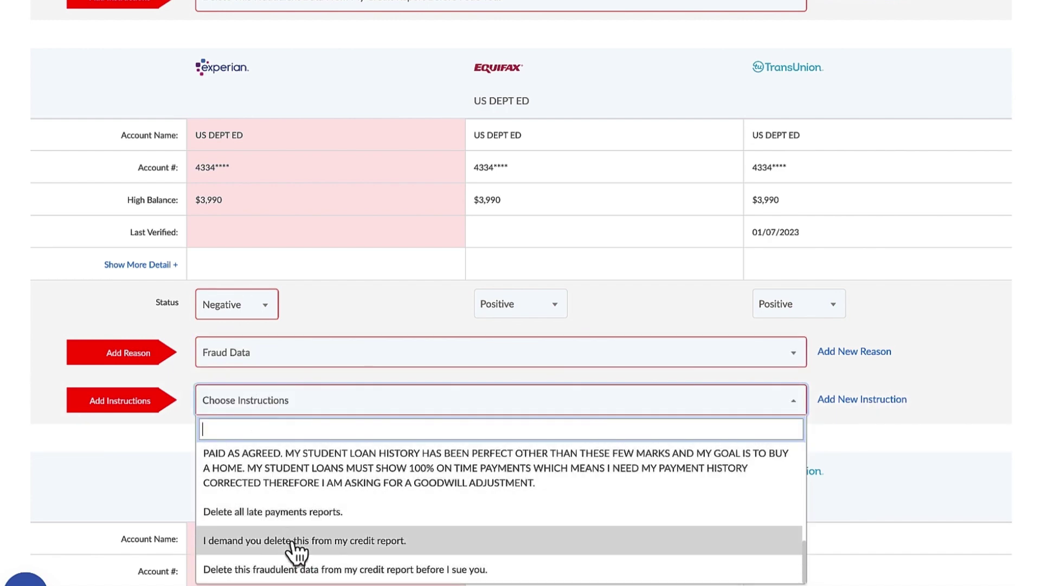
{"action": "left_click", "coordinate": [302, 569]}
Set the $2,373 US DEPT ED account's reason to "Fraud data"
{"action": "scroll", "coordinate": [307, 488], "scroll_direction": "down", "scroll_amount": 10}
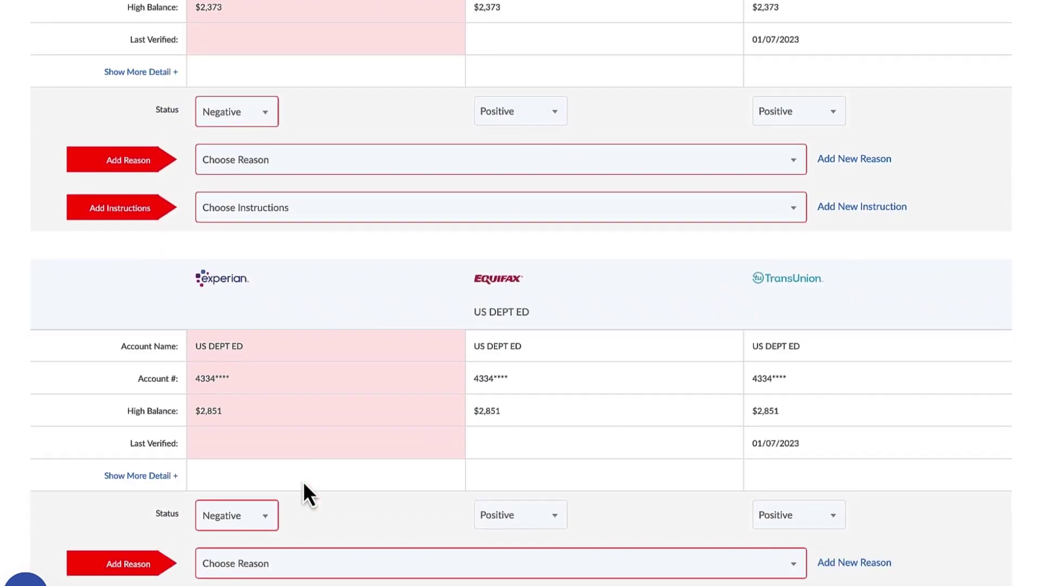
{"action": "scroll", "coordinate": [304, 480], "scroll_direction": "up", "scroll_amount": 7}
{"action": "scroll", "coordinate": [302, 488], "scroll_direction": "down", "scroll_amount": 4}
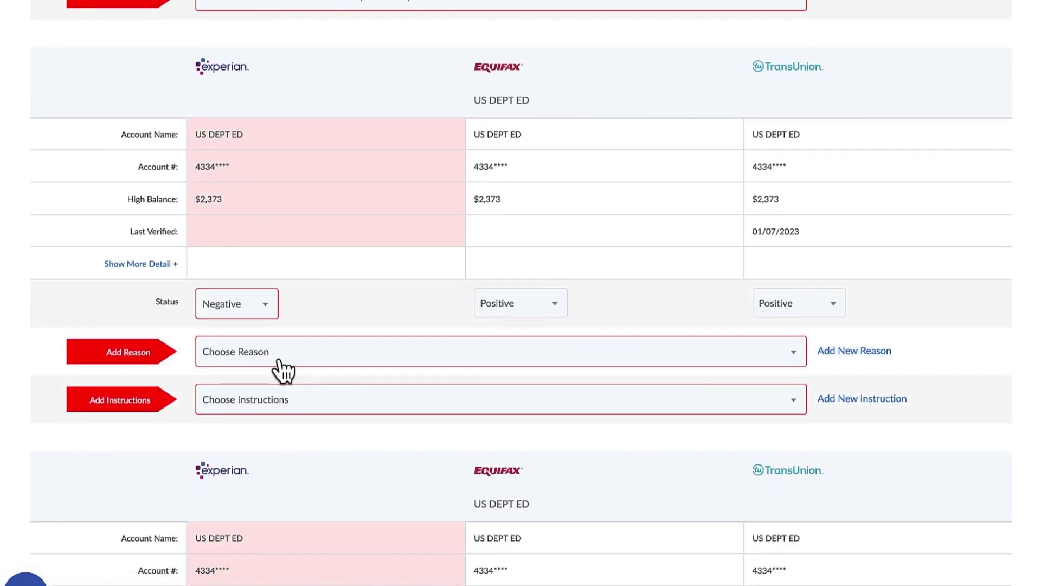
{"action": "left_click", "coordinate": [282, 371]}
{"action": "scroll", "coordinate": [305, 469], "scroll_direction": "down", "scroll_amount": 10}
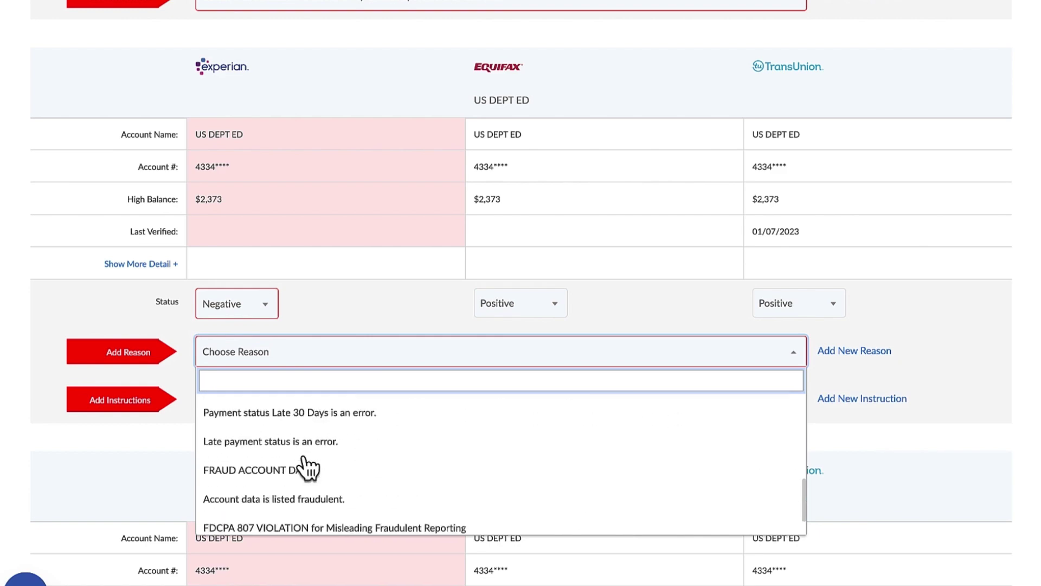
{"action": "scroll", "coordinate": [305, 466], "scroll_direction": "down", "scroll_amount": 3}
{"action": "scroll", "coordinate": [304, 469], "scroll_direction": "down", "scroll_amount": 3}
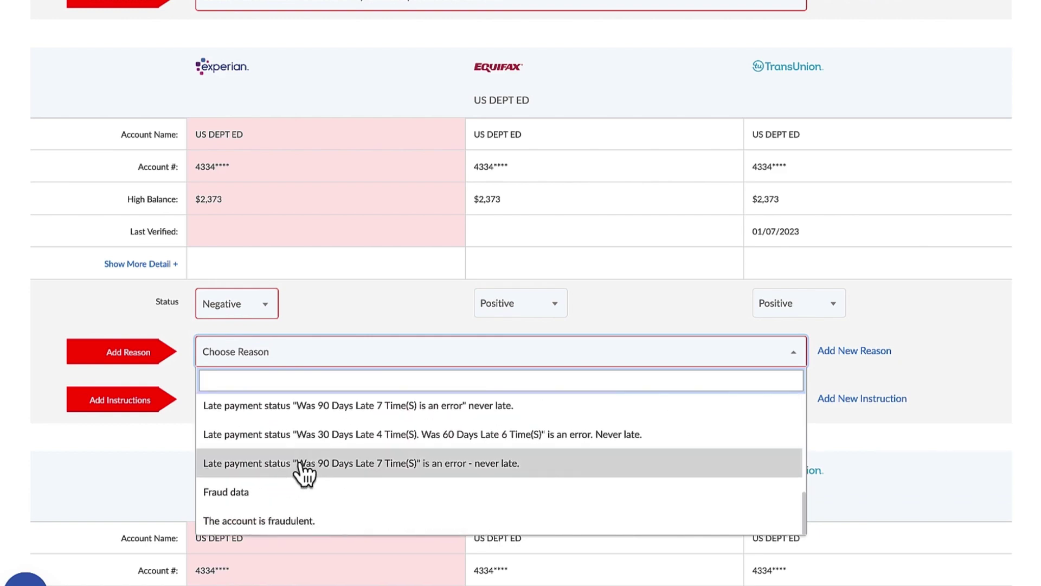
{"action": "left_click", "coordinate": [277, 492]}
Set the $2,373 US DEPT ED account's instruction to "Delete this fraudulent data from my credit report before I sue you."
{"action": "left_click", "coordinate": [279, 400]}
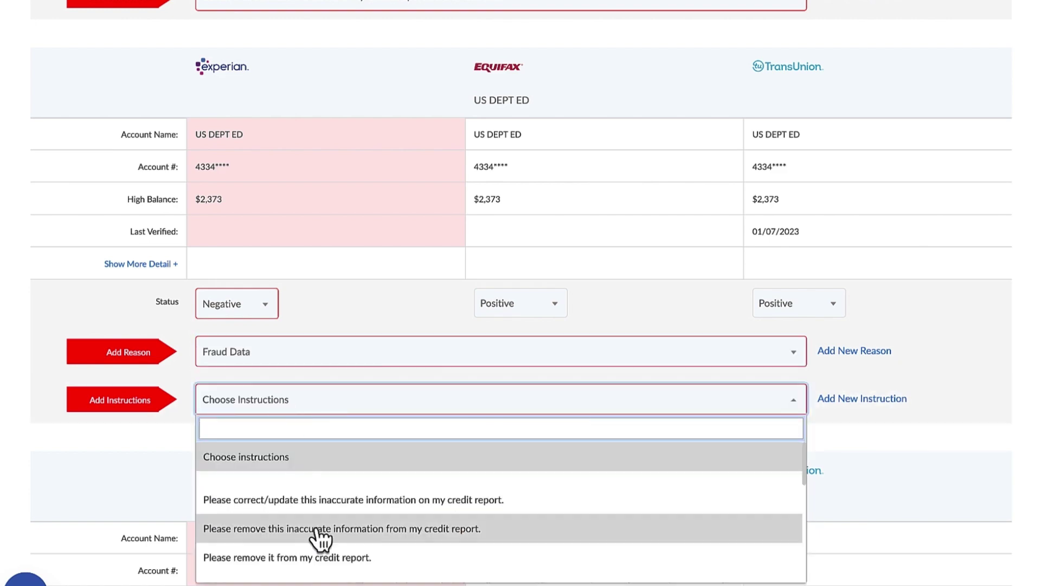
{"action": "scroll", "coordinate": [321, 539], "scroll_direction": "down", "scroll_amount": 15}
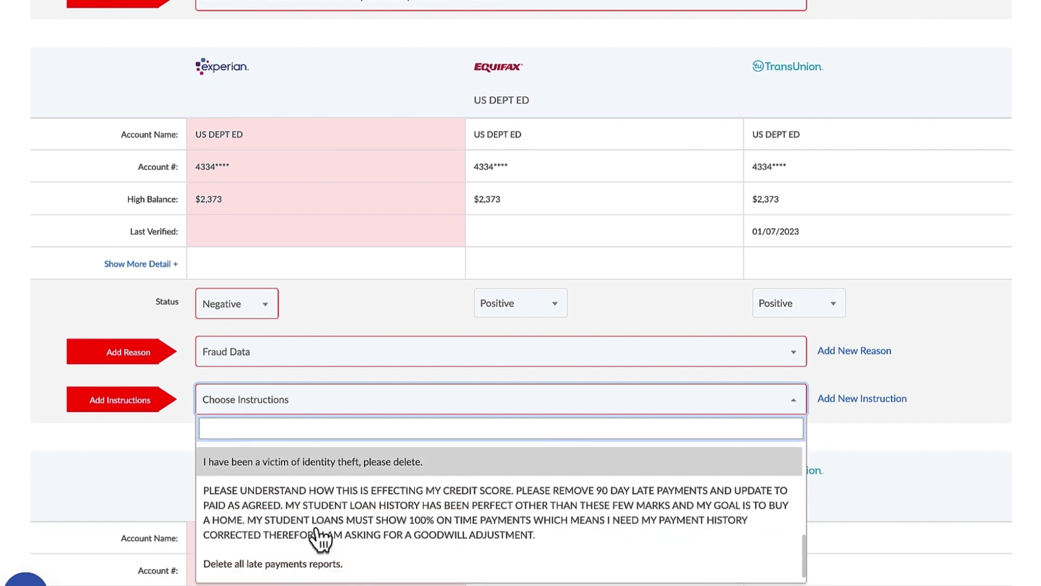
{"action": "scroll", "coordinate": [321, 539], "scroll_direction": "down", "scroll_amount": 2}
{"action": "left_click", "coordinate": [313, 570]}
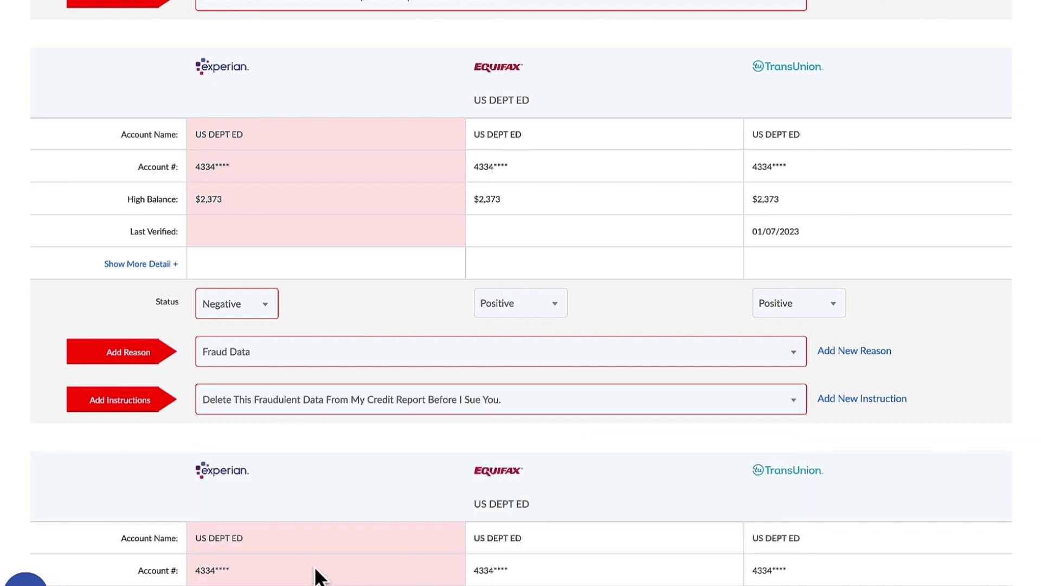
Set the $2,851 US DEPT ED account's reason to "Fraud data"
{"action": "scroll", "coordinate": [330, 481], "scroll_direction": "down", "scroll_amount": 6}
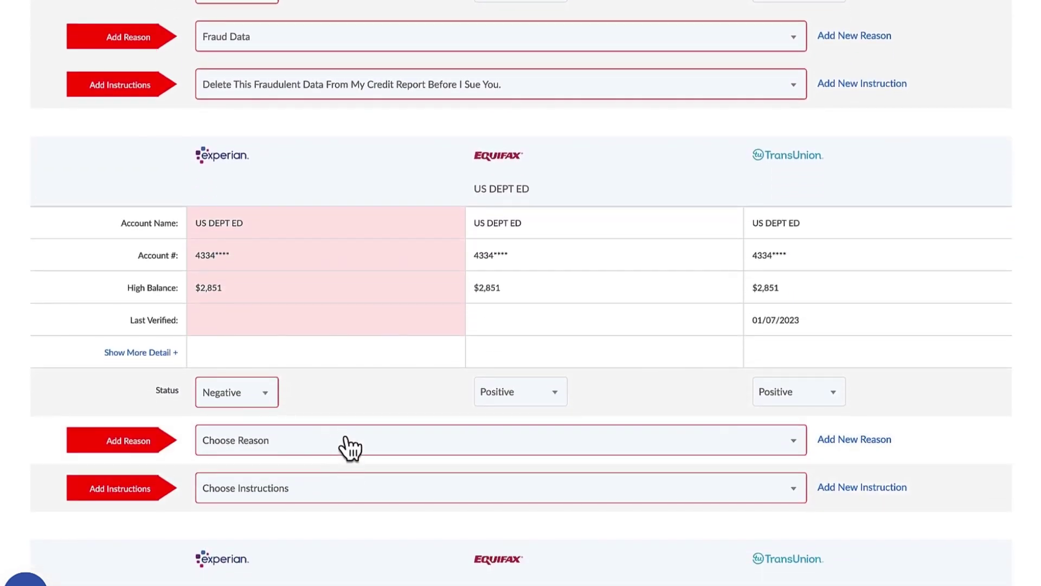
{"action": "left_click", "coordinate": [342, 437]}
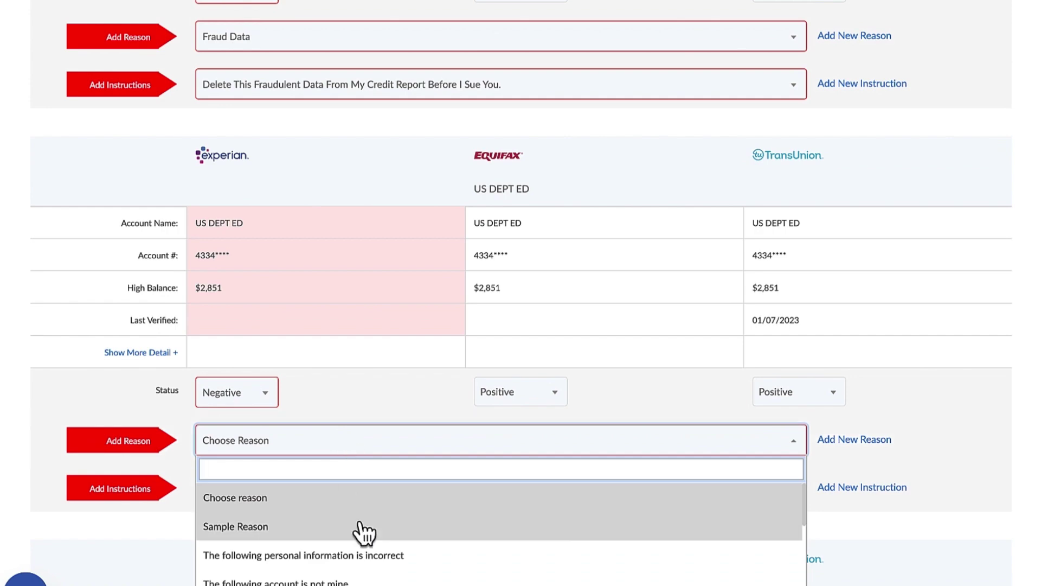
{"action": "scroll", "coordinate": [363, 531], "scroll_direction": "down", "scroll_amount": 5}
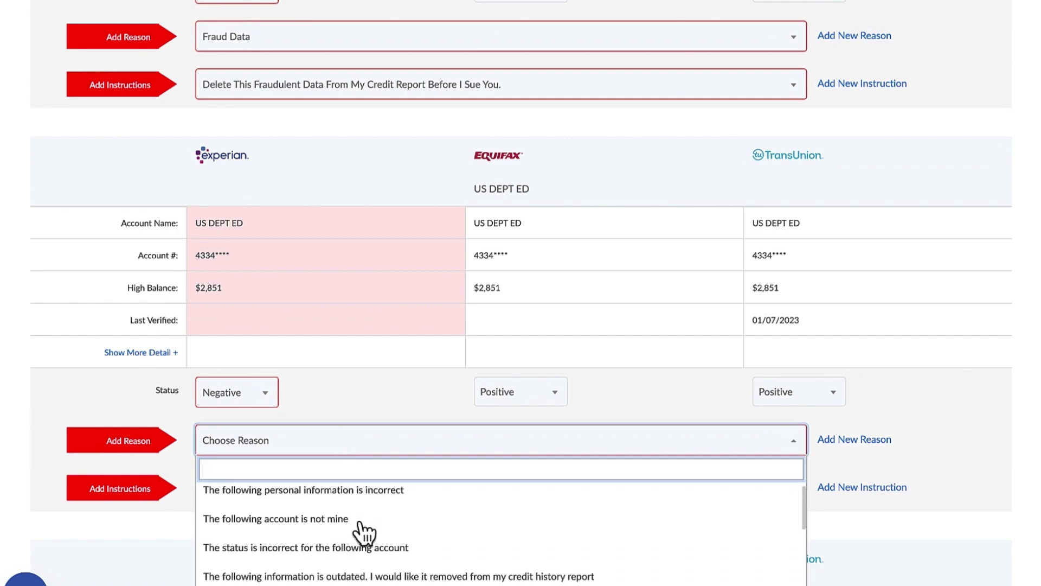
{"action": "scroll", "coordinate": [336, 395], "scroll_direction": "down", "scroll_amount": 6}
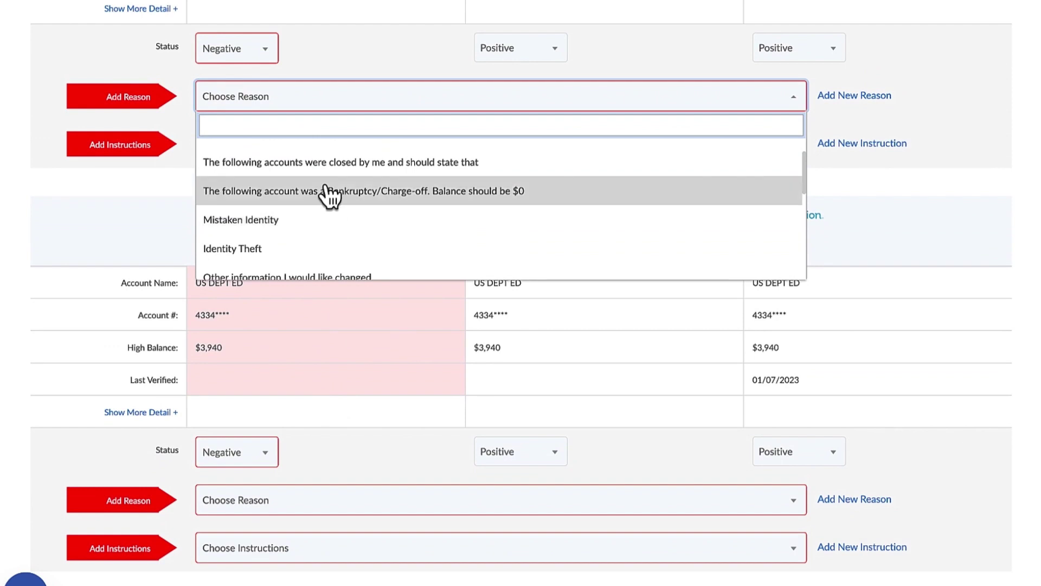
{"action": "scroll", "coordinate": [337, 179], "scroll_direction": "up", "scroll_amount": 3}
{"action": "scroll", "coordinate": [340, 232], "scroll_direction": "down", "scroll_amount": 1}
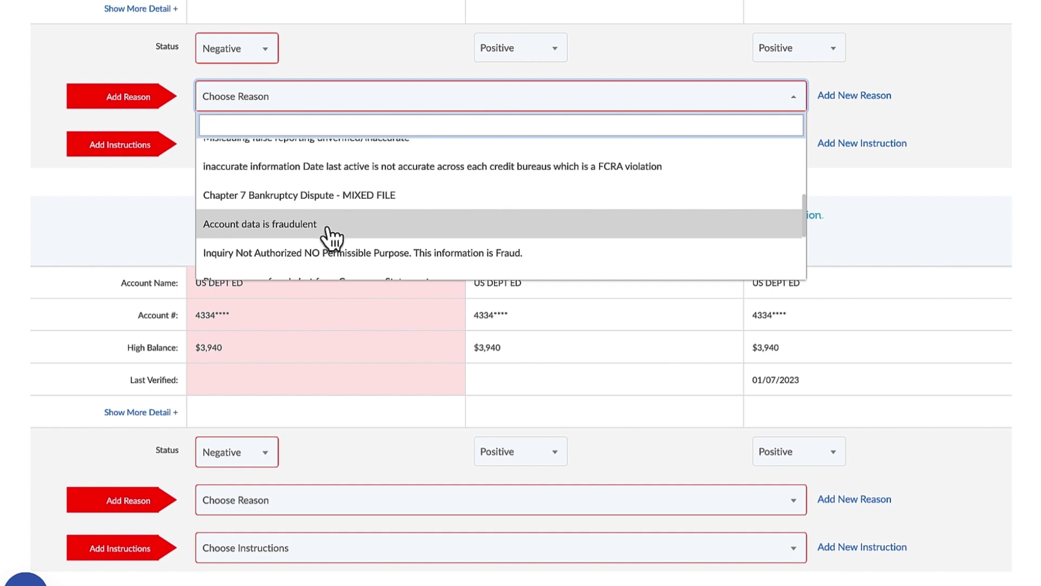
{"action": "scroll", "coordinate": [328, 233], "scroll_direction": "down", "scroll_amount": 10}
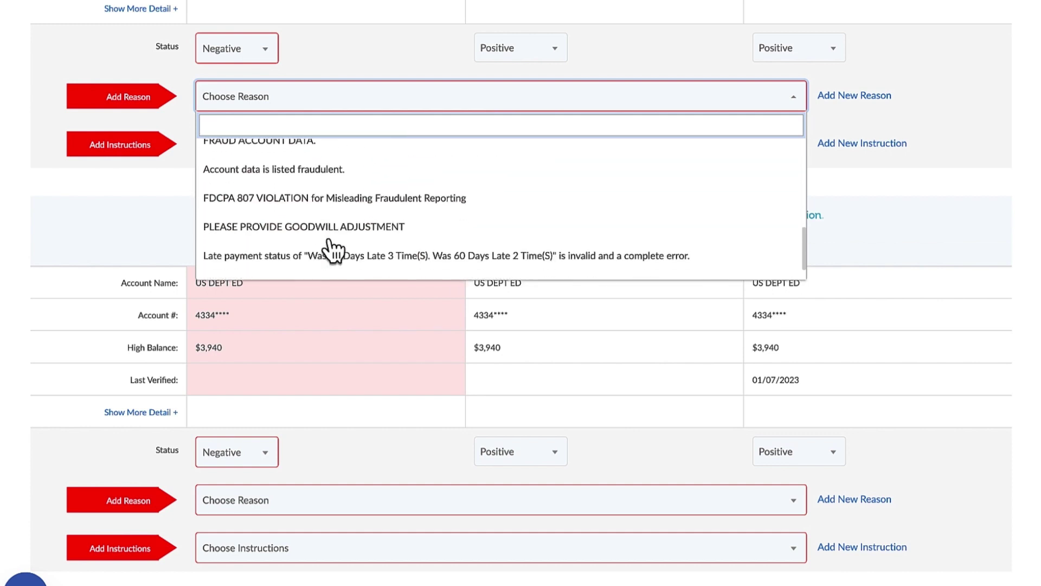
{"action": "scroll", "coordinate": [332, 249], "scroll_direction": "down", "scroll_amount": 2}
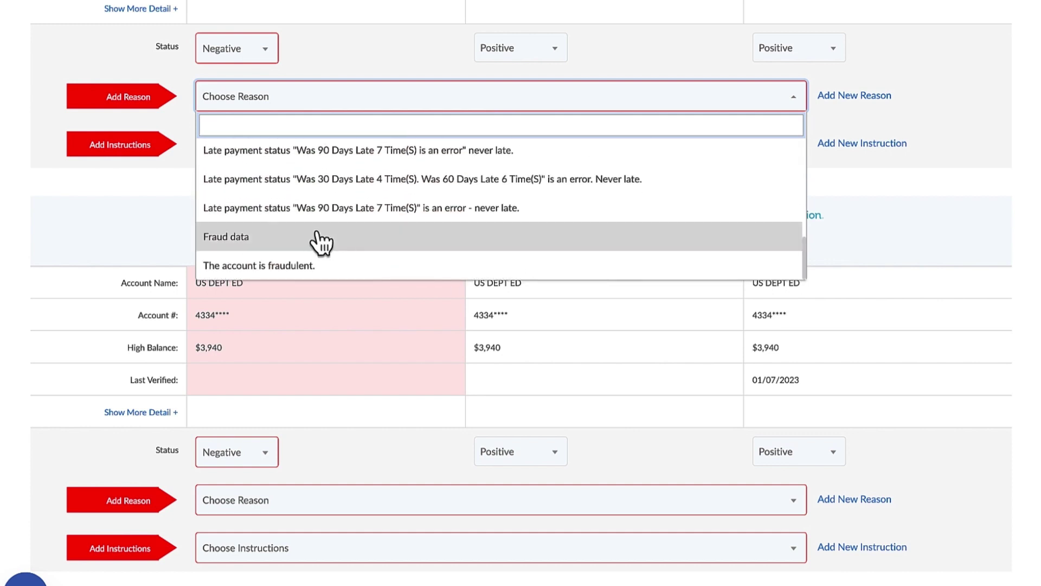
{"action": "left_click", "coordinate": [321, 239]}
Set the $2,851 US DEPT ED account's instruction to "Delete this fraudulent data from my credit report before I sue you."
{"action": "left_click", "coordinate": [297, 148]}
{"action": "scroll", "coordinate": [301, 306], "scroll_direction": "down", "scroll_amount": 3}
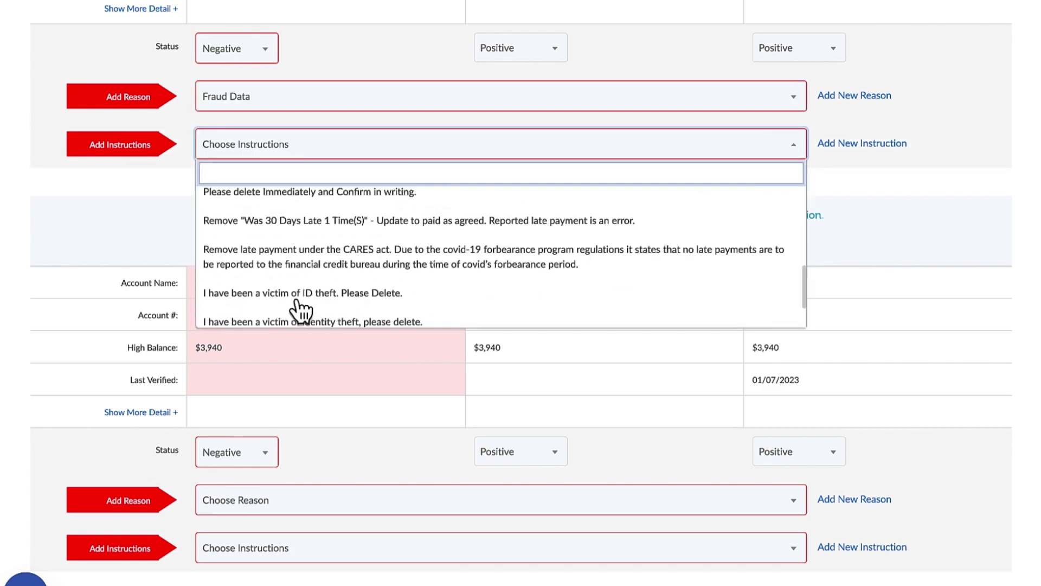
{"action": "scroll", "coordinate": [301, 308], "scroll_direction": "down", "scroll_amount": 3}
{"action": "left_click", "coordinate": [300, 308]}
Set the $3,940 US DEPT ED account's reason to "Fraud data"
{"action": "scroll", "coordinate": [299, 309], "scroll_direction": "down", "scroll_amount": 3}
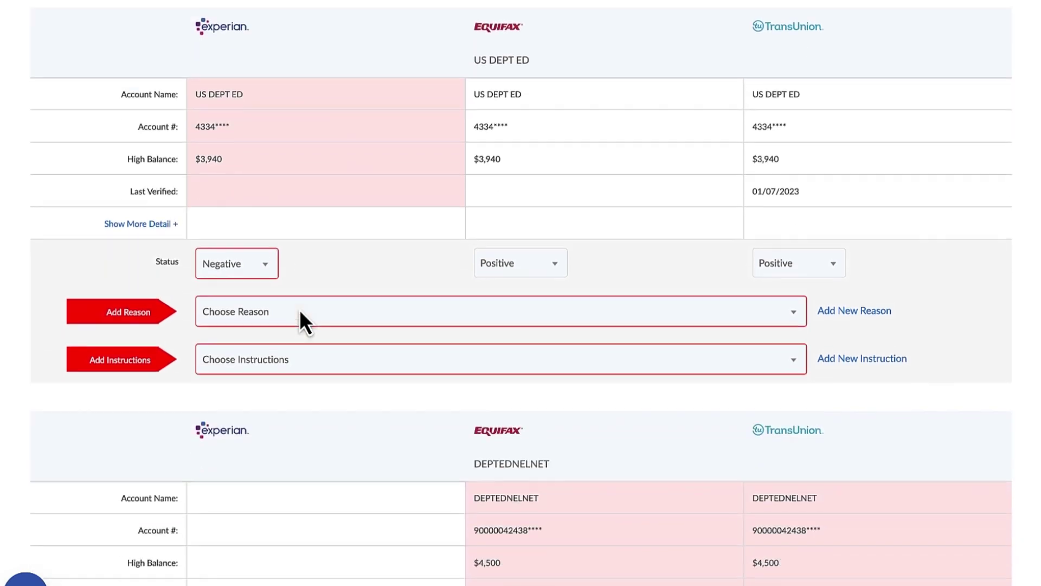
{"action": "left_click", "coordinate": [344, 268]}
{"action": "scroll", "coordinate": [309, 368], "scroll_direction": "down", "scroll_amount": 5}
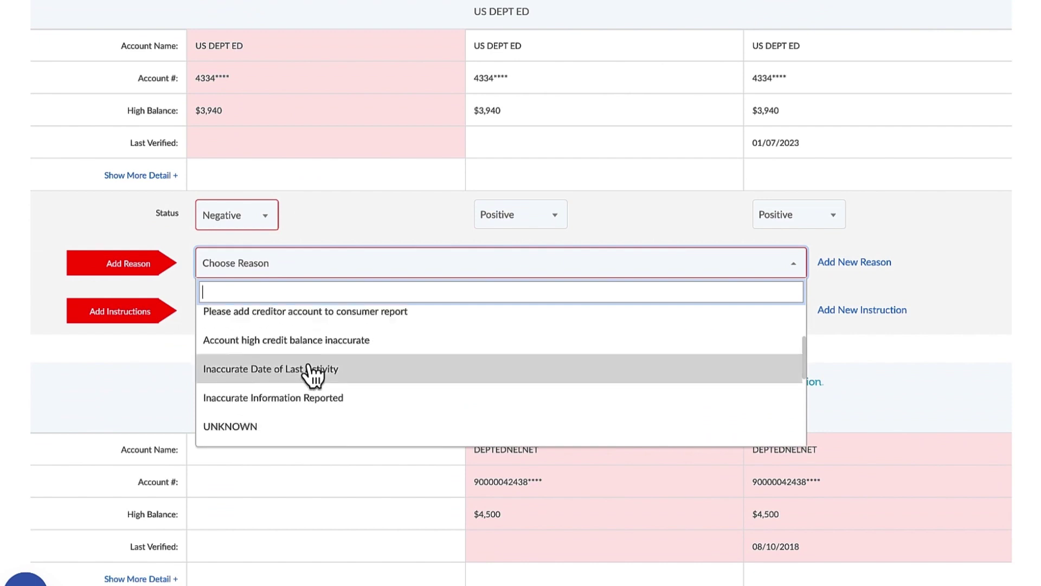
{"action": "scroll", "coordinate": [313, 374], "scroll_direction": "down", "scroll_amount": 5}
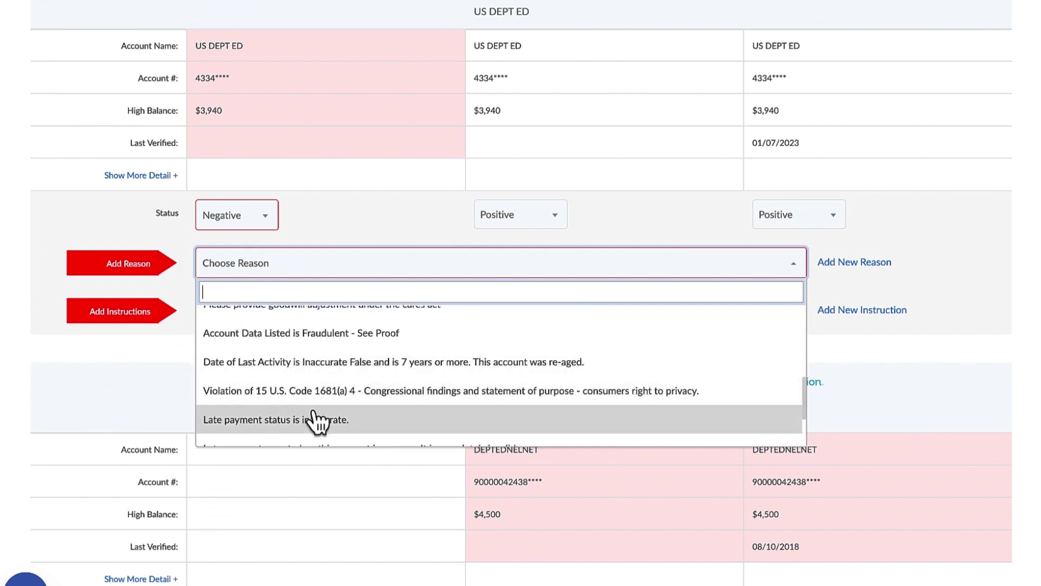
{"action": "scroll", "coordinate": [318, 421], "scroll_direction": "down", "scroll_amount": 2}
{"action": "scroll", "coordinate": [318, 422], "scroll_direction": "down", "scroll_amount": 1}
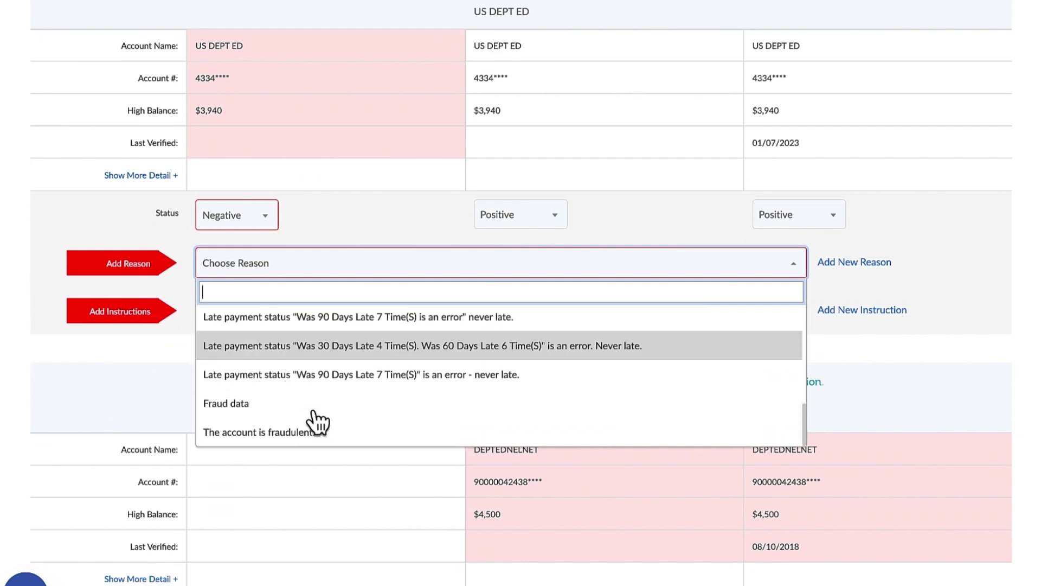
{"action": "left_click", "coordinate": [271, 404]}
Set the $3,940 US DEPT ED account's instruction to "Delete this fraudulent data from my credit report before I sue you."
{"action": "left_click", "coordinate": [269, 321]}
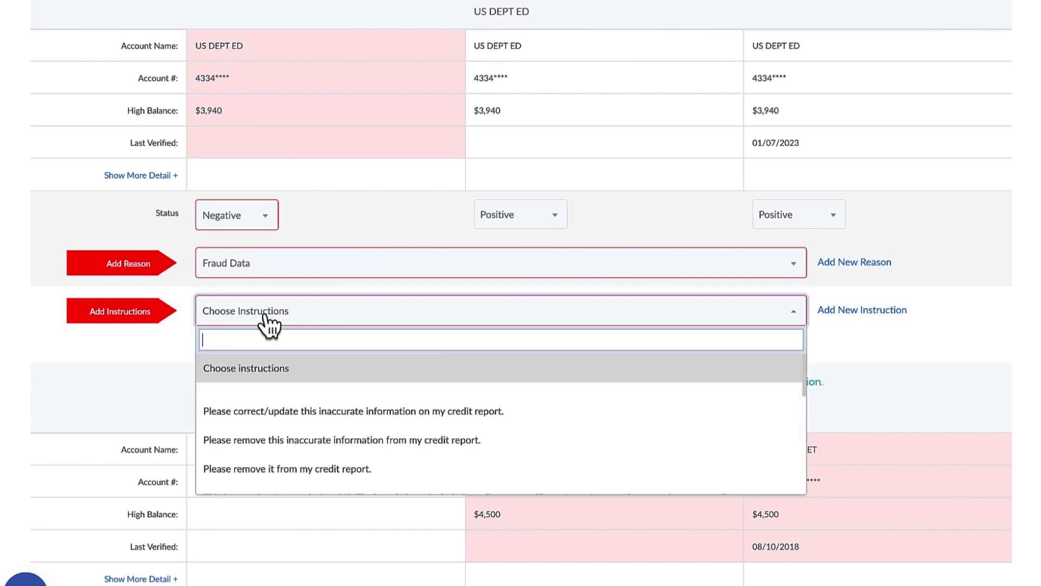
{"action": "scroll", "coordinate": [305, 426], "scroll_direction": "down", "scroll_amount": 8}
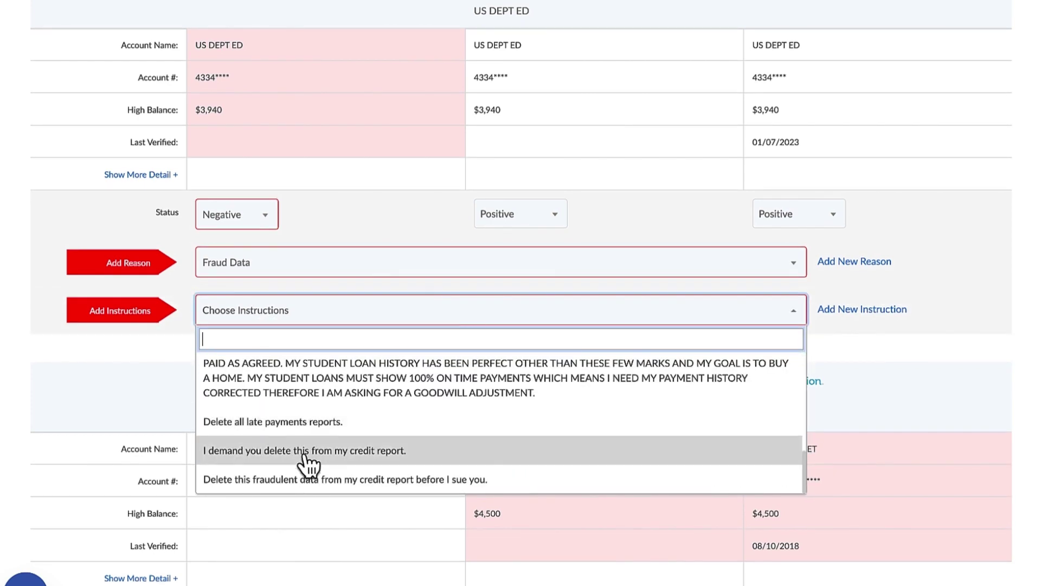
{"action": "left_click", "coordinate": [315, 481]}
Set the $4,500 DEPTEDNELNET account's reason to "Fraud data"
{"action": "scroll", "coordinate": [315, 482], "scroll_direction": "down", "scroll_amount": 8}
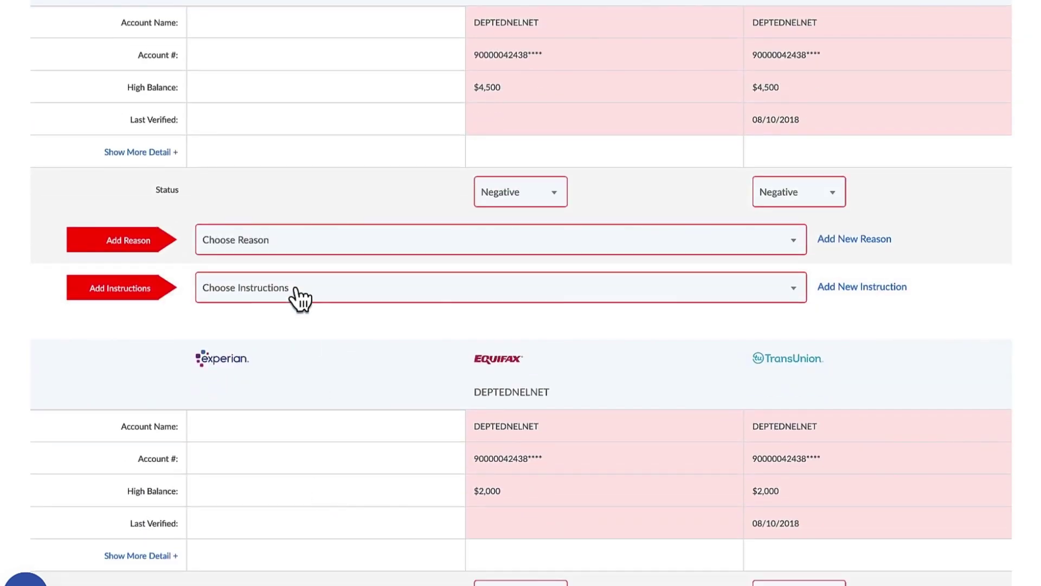
{"action": "left_click", "coordinate": [315, 242]}
{"action": "scroll", "coordinate": [361, 381], "scroll_direction": "down", "scroll_amount": 2}
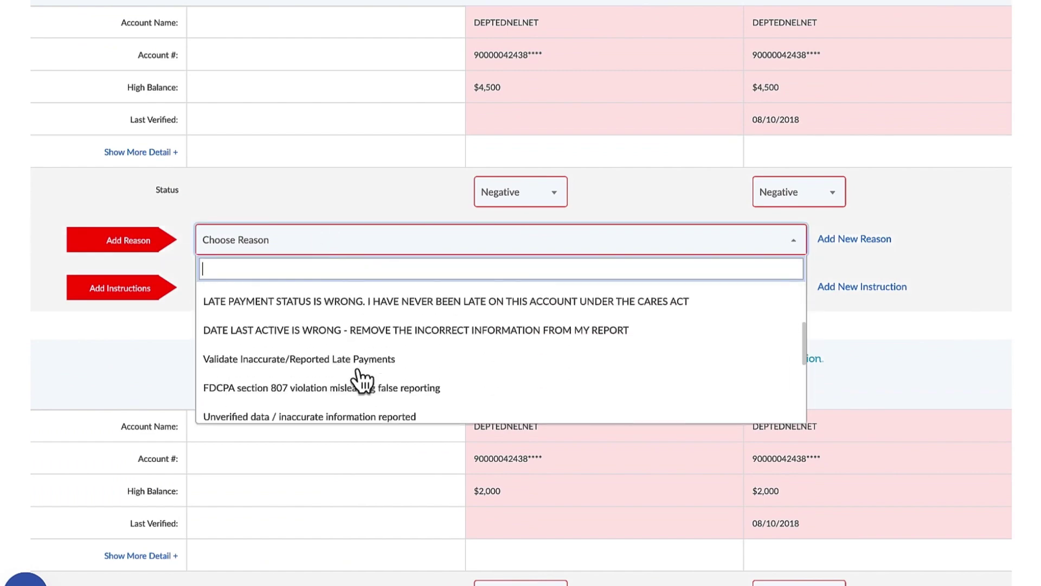
{"action": "scroll", "coordinate": [358, 377], "scroll_direction": "down", "scroll_amount": 2}
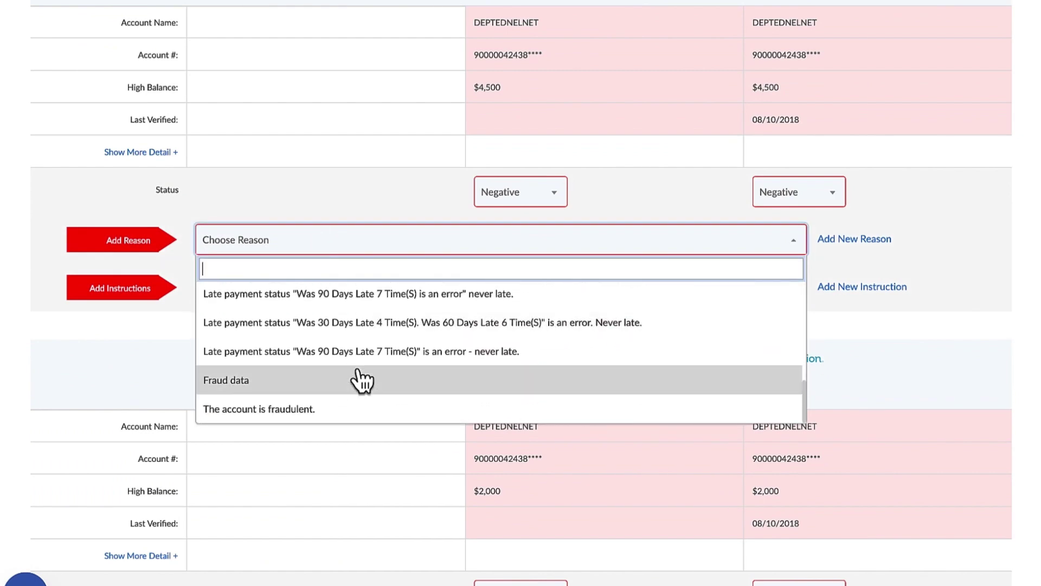
{"action": "left_click", "coordinate": [356, 381]}
Set the $4,500 DEPTEDNELNET account's instruction to "Delete this fraudulent data from my credit report before I sue you."
{"action": "left_click", "coordinate": [341, 293]}
{"action": "scroll", "coordinate": [346, 423], "scroll_direction": "down", "scroll_amount": 5}
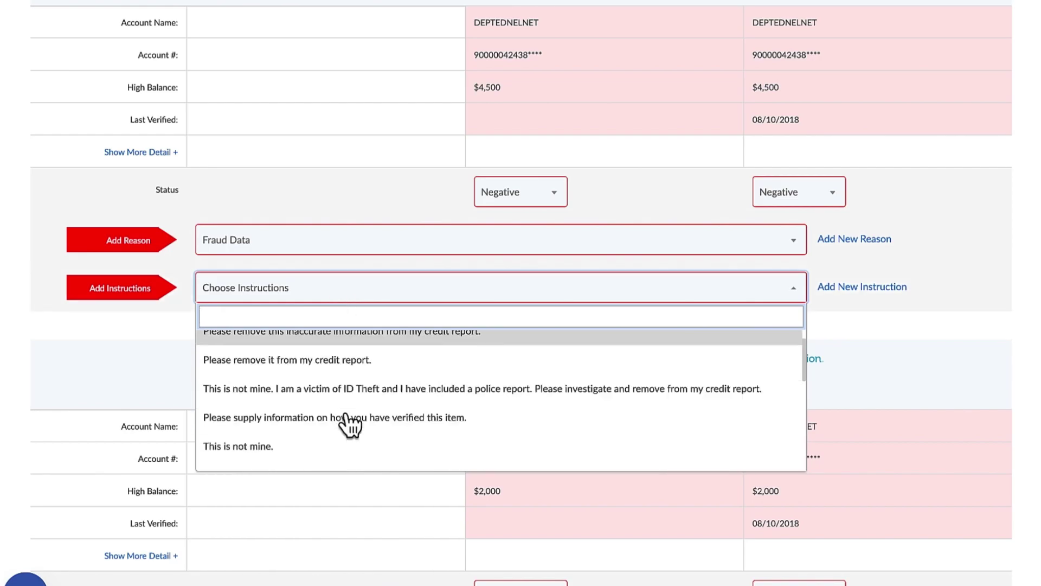
{"action": "scroll", "coordinate": [346, 423], "scroll_direction": "down", "scroll_amount": 10}
{"action": "scroll", "coordinate": [349, 420], "scroll_direction": "up", "scroll_amount": 12}
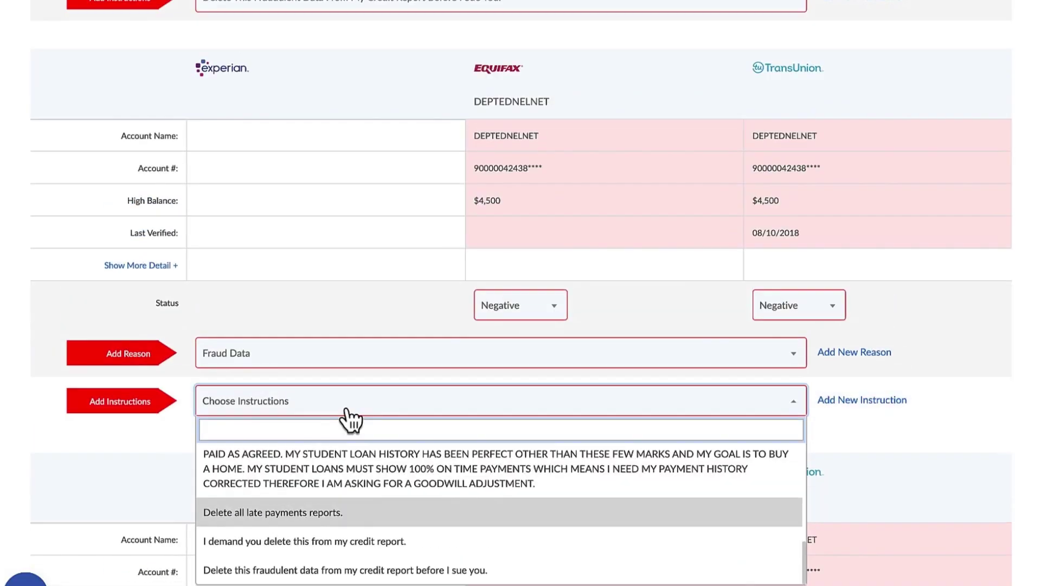
{"action": "scroll", "coordinate": [352, 423], "scroll_direction": "down", "scroll_amount": 2}
{"action": "left_click", "coordinate": [356, 449]}
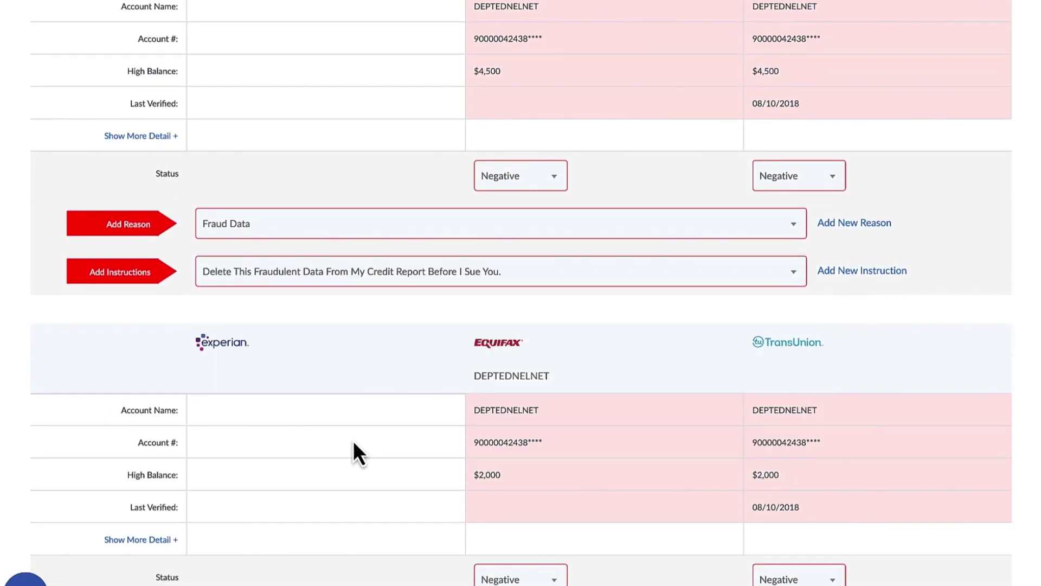
Set the $2,000 DEPTEDNELNET account's reason to "Fraud data"
{"action": "scroll", "coordinate": [354, 442], "scroll_direction": "down", "scroll_amount": 1}
{"action": "scroll", "coordinate": [353, 441], "scroll_direction": "down", "scroll_amount": 4}
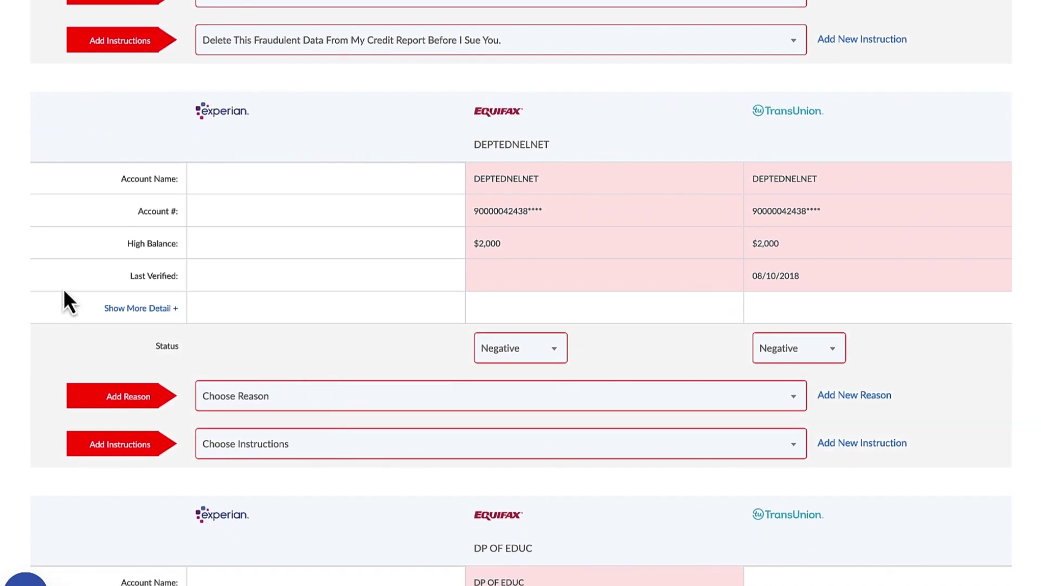
{"action": "left_click", "coordinate": [282, 398]}
{"action": "scroll", "coordinate": [281, 404], "scroll_direction": "down", "scroll_amount": 9}
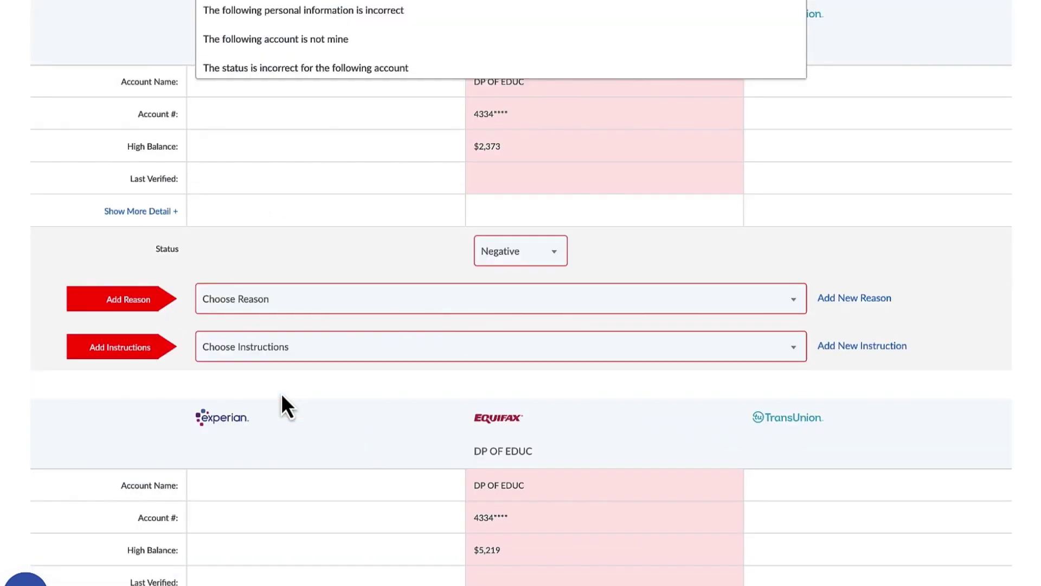
{"action": "scroll", "coordinate": [281, 412], "scroll_direction": "up", "scroll_amount": 5}
{"action": "scroll", "coordinate": [280, 330], "scroll_direction": "up", "scroll_amount": 1}
{"action": "scroll", "coordinate": [286, 343], "scroll_direction": "down", "scroll_amount": 3}
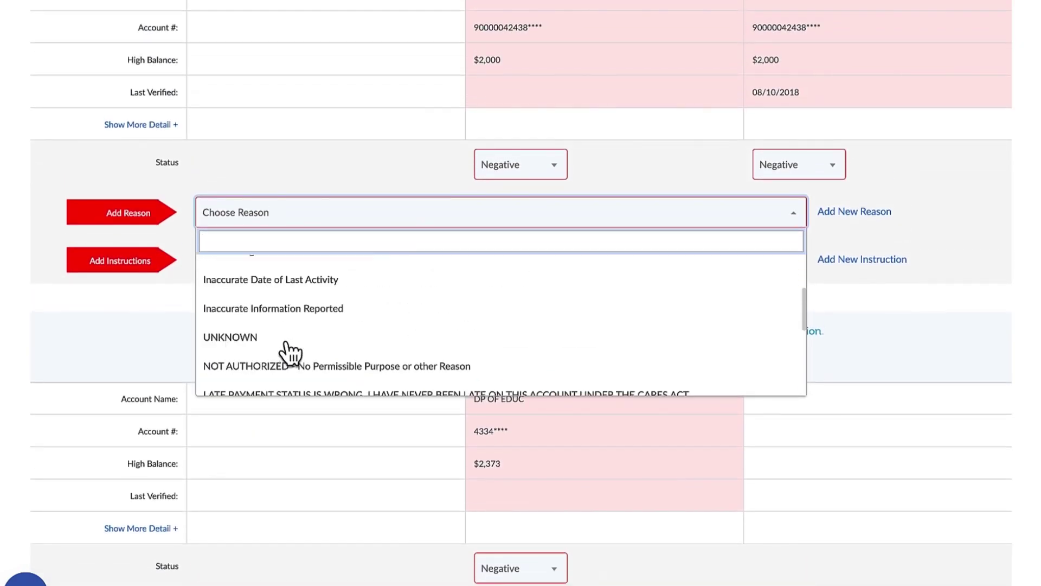
{"action": "scroll", "coordinate": [286, 348], "scroll_direction": "down", "scroll_amount": 2}
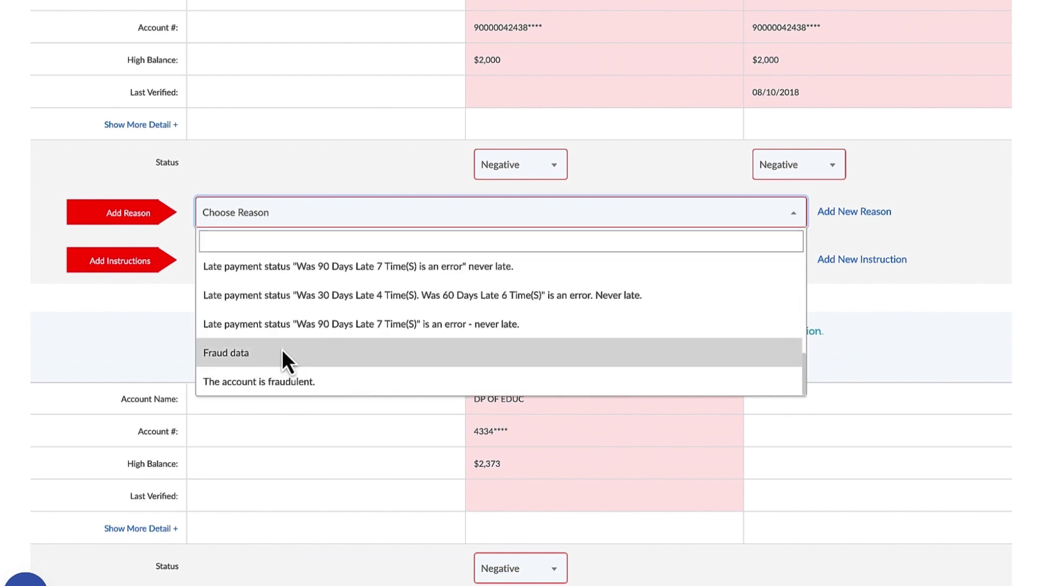
{"action": "left_click", "coordinate": [282, 352]}
Set the $2,000 DEPTEDNELNET account's instruction to "Delete this fraudulent data from my credit report before I sue you."
{"action": "left_click", "coordinate": [284, 268]}
{"action": "scroll", "coordinate": [291, 412], "scroll_direction": "down", "scroll_amount": 6}
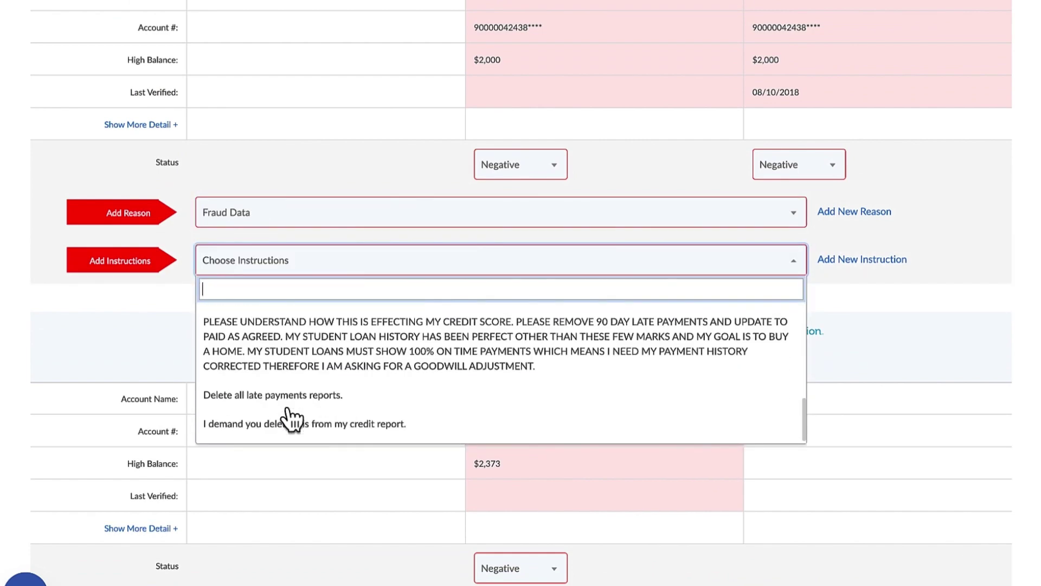
{"action": "scroll", "coordinate": [291, 417], "scroll_direction": "down", "scroll_amount": 1}
{"action": "left_click", "coordinate": [291, 429]}
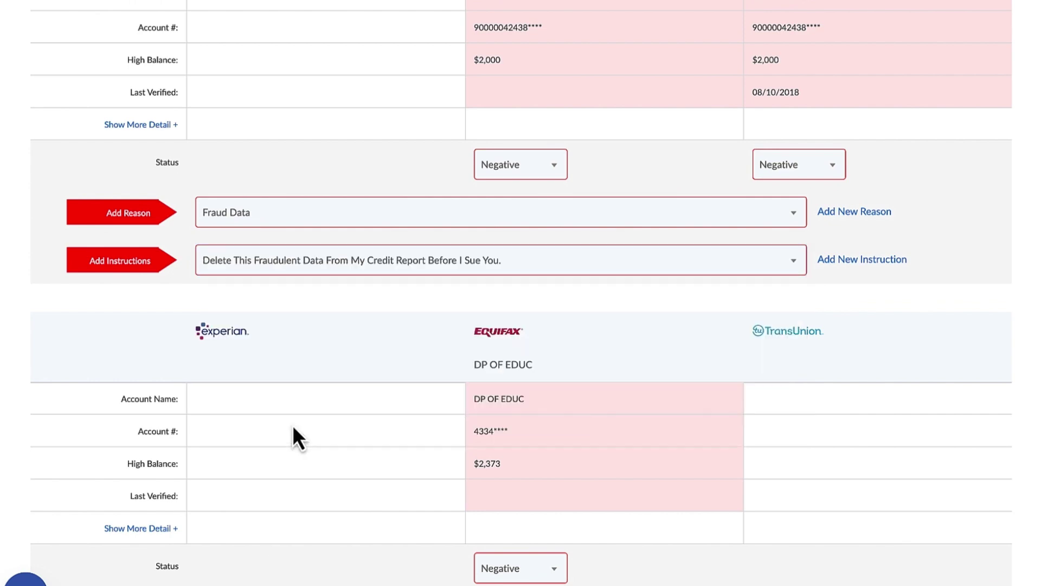
Set the $2,373 DP OF EDUC account's reason to "Fraud data"
{"action": "scroll", "coordinate": [292, 431], "scroll_direction": "down", "scroll_amount": 5}
{"action": "left_click", "coordinate": [242, 350]}
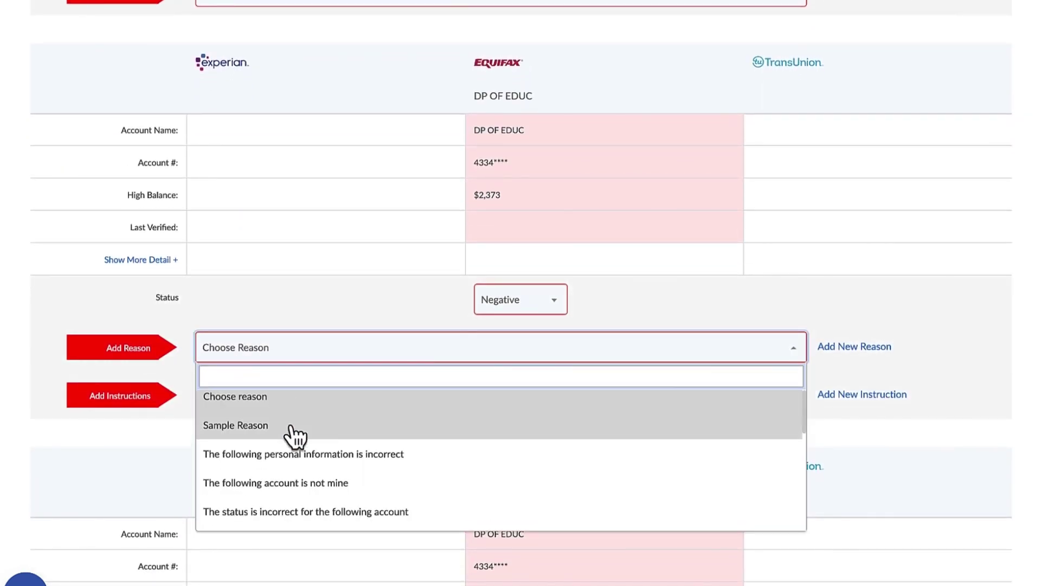
{"action": "scroll", "coordinate": [293, 431], "scroll_direction": "down", "scroll_amount": 5}
{"action": "scroll", "coordinate": [293, 432], "scroll_direction": "down", "scroll_amount": 3}
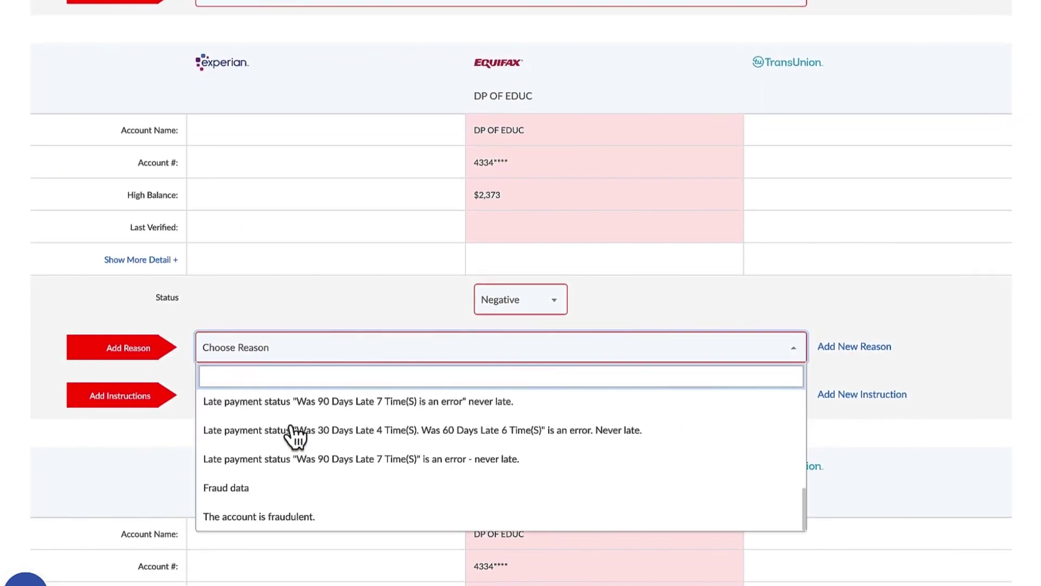
{"action": "left_click", "coordinate": [278, 491]}
Set the $2,373 DP OF EDUC account's instruction to "I demand you delete this from my credit report."
{"action": "left_click", "coordinate": [273, 404]}
{"action": "scroll", "coordinate": [301, 512], "scroll_direction": "down", "scroll_amount": 10}
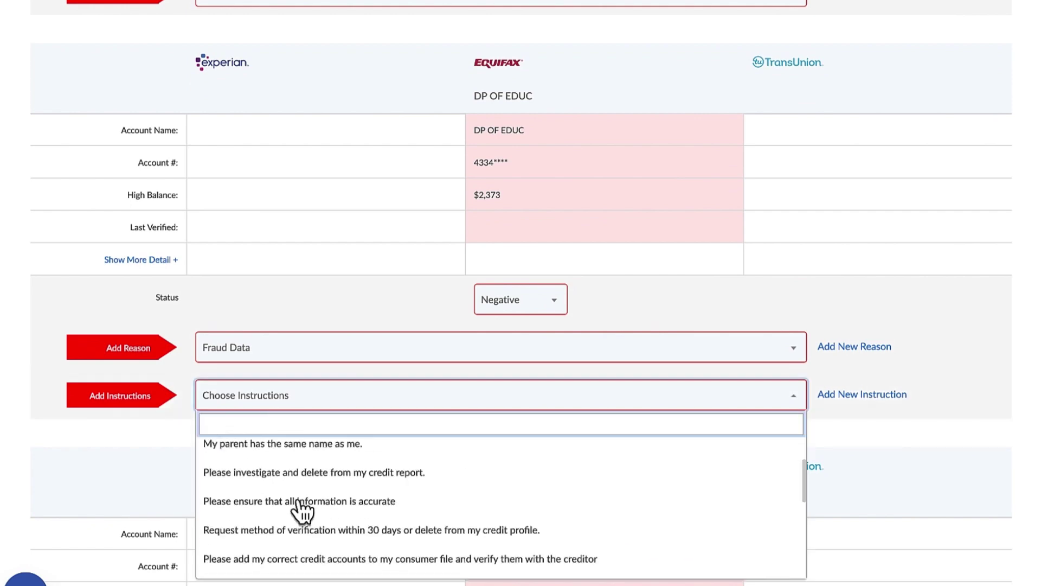
{"action": "scroll", "coordinate": [298, 526], "scroll_direction": "down", "scroll_amount": 5}
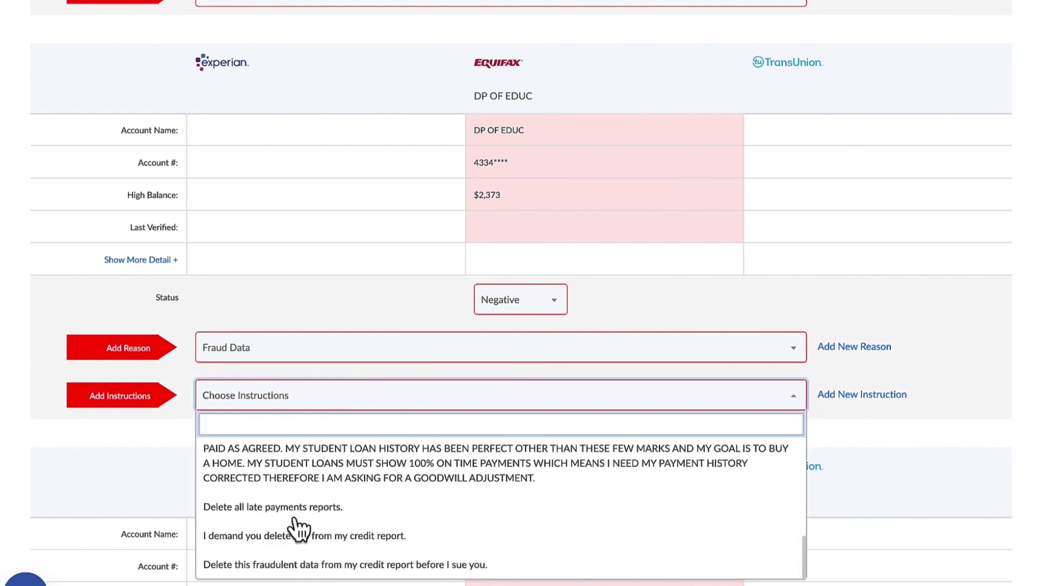
{"action": "left_click", "coordinate": [294, 542]}
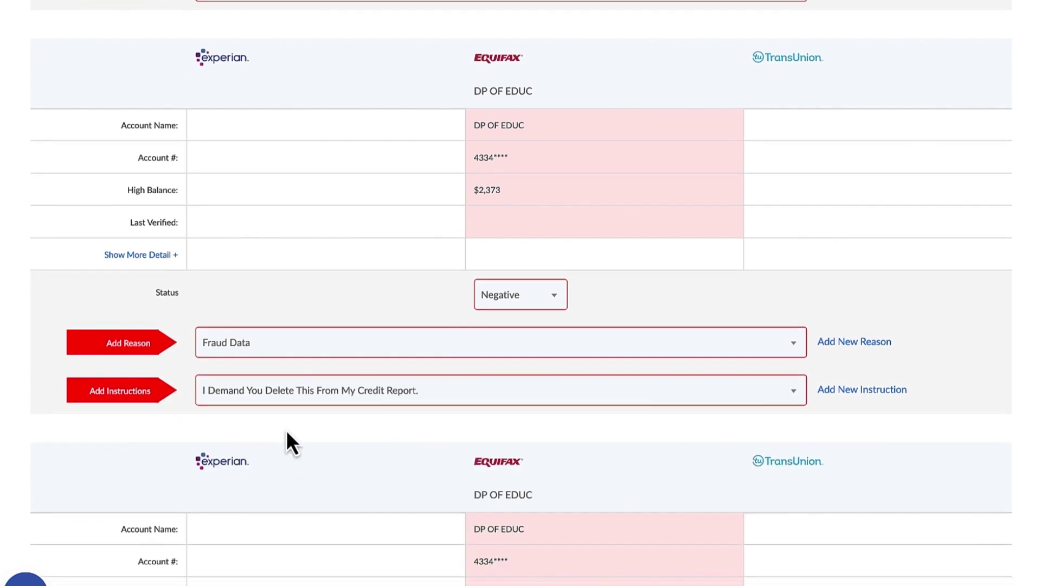
Set the $5,219 DP OF EDUC account's reason to "Fraud data"
{"action": "scroll", "coordinate": [284, 412], "scroll_direction": "down", "scroll_amount": 9}
{"action": "left_click", "coordinate": [253, 249]}
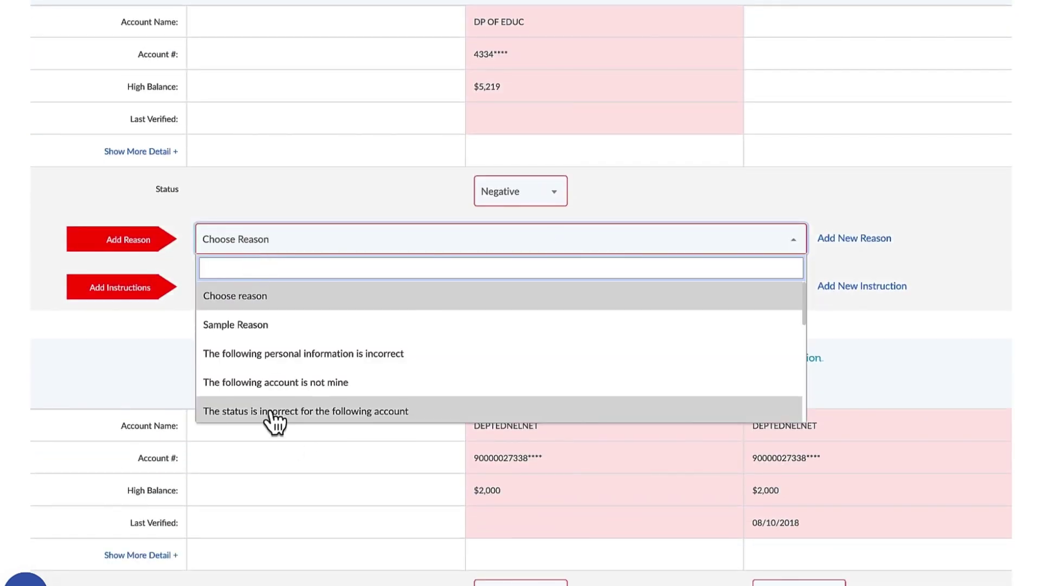
{"action": "scroll", "coordinate": [268, 417], "scroll_direction": "down", "scroll_amount": 1}
{"action": "scroll", "coordinate": [283, 350], "scroll_direction": "down", "scroll_amount": 3}
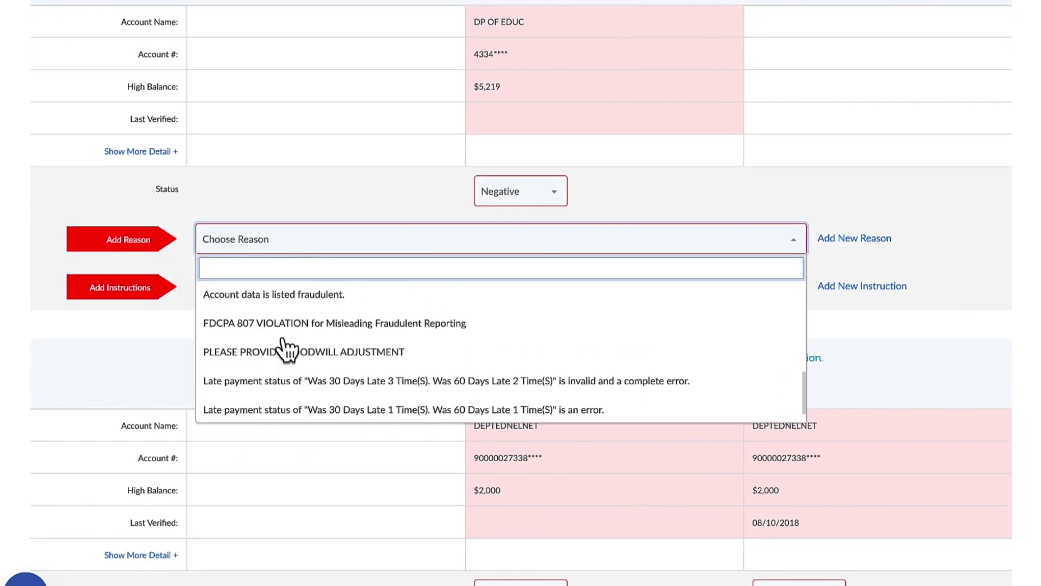
{"action": "scroll", "coordinate": [283, 350], "scroll_direction": "down", "scroll_amount": 3}
{"action": "left_click", "coordinate": [293, 390]}
Set the $5,219 DP OF EDUC account's instruction to "Delete this fraudulent data from my credit report before I sue you."
{"action": "left_click", "coordinate": [298, 288]}
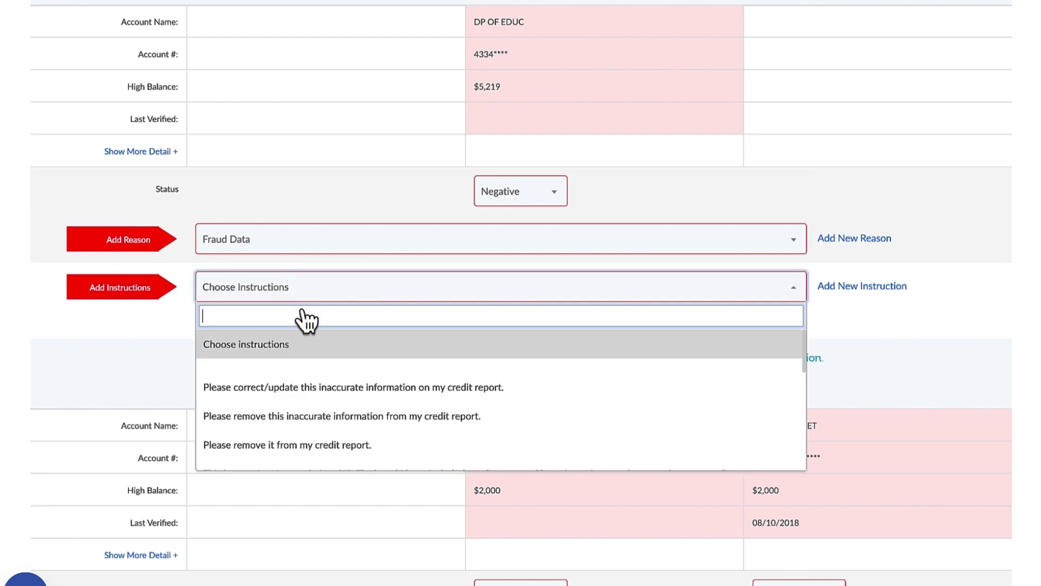
{"action": "scroll", "coordinate": [337, 449], "scroll_direction": "down", "scroll_amount": 3}
{"action": "left_click", "coordinate": [336, 454]}
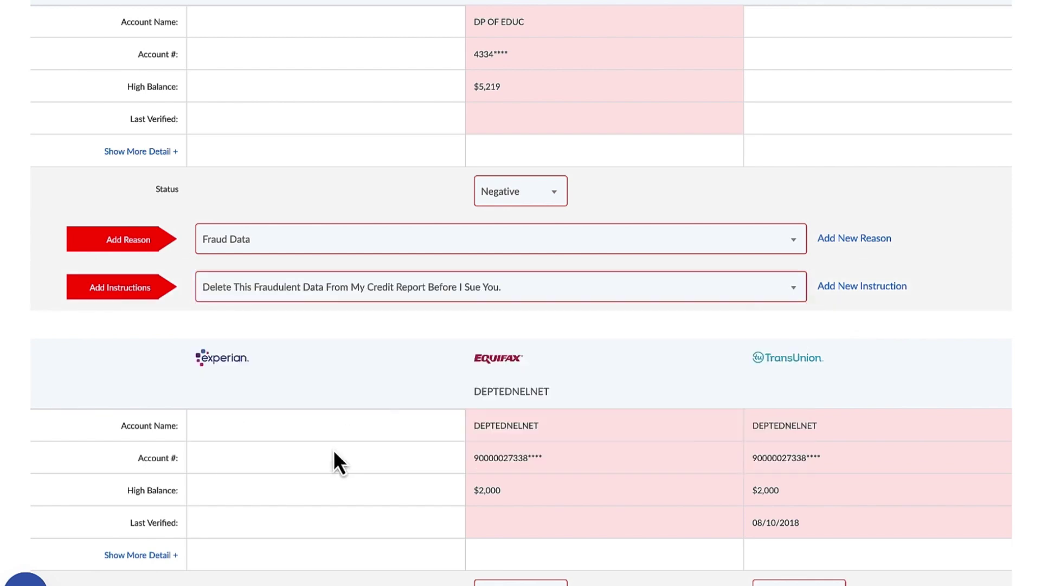
Set the reason to "Fraud data" for the $2,000 DEPTEDNELNET account below the $5,219 DP OF EDUC account
{"action": "scroll", "coordinate": [333, 455], "scroll_direction": "down", "scroll_amount": 5}
{"action": "left_click", "coordinate": [332, 409]}
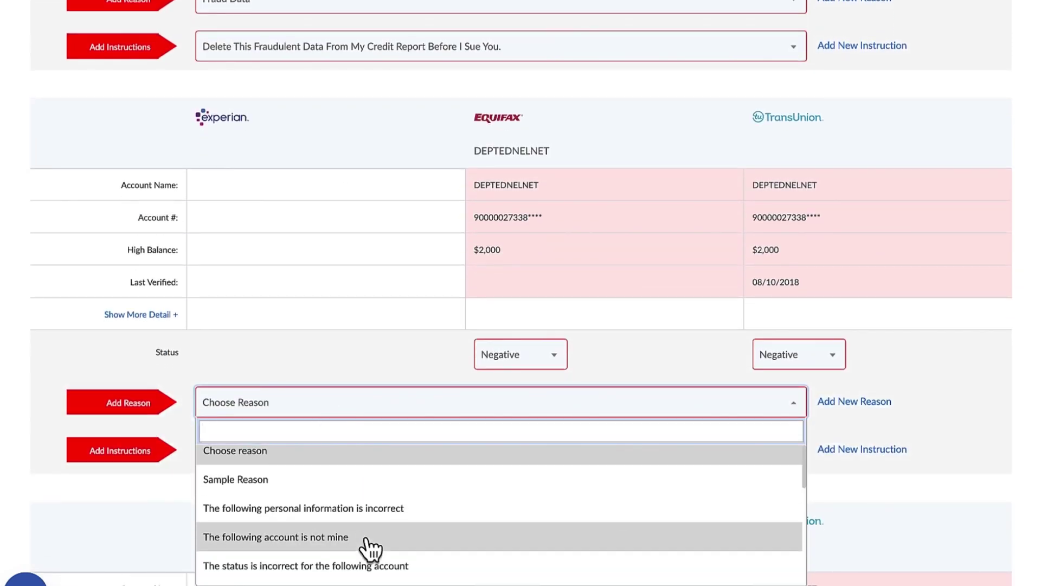
{"action": "scroll", "coordinate": [371, 549], "scroll_direction": "down", "scroll_amount": 3}
{"action": "scroll", "coordinate": [371, 549], "scroll_direction": "down", "scroll_amount": 3}
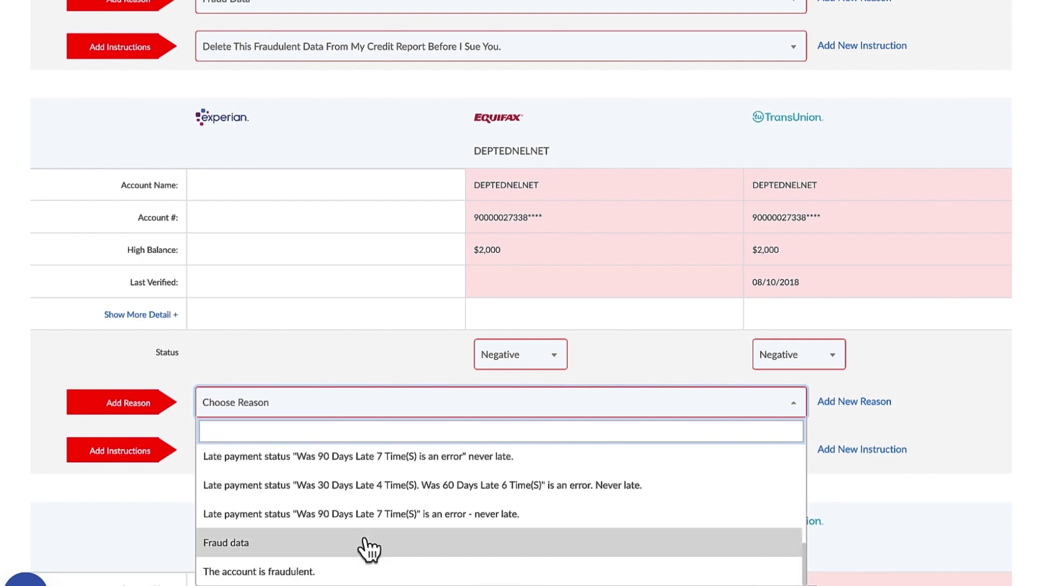
{"action": "left_click", "coordinate": [365, 545]}
Set that $2,000 DEPTEDNELNET account's instruction to "I demand you delete this from my credit report."
{"action": "left_click", "coordinate": [339, 458]}
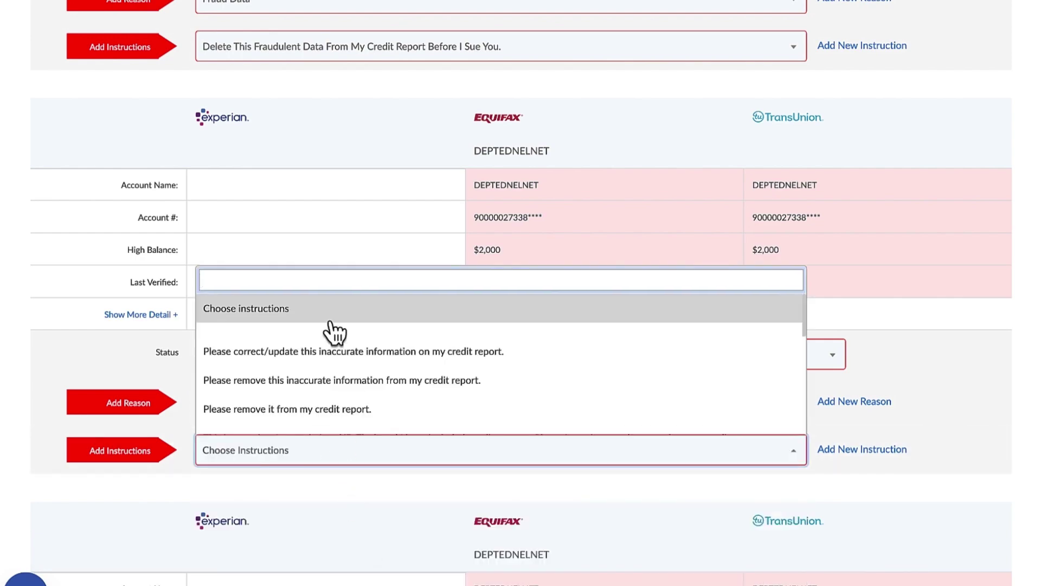
{"action": "scroll", "coordinate": [337, 332], "scroll_direction": "down", "scroll_amount": 8}
{"action": "scroll", "coordinate": [333, 331], "scroll_direction": "down", "scroll_amount": 3}
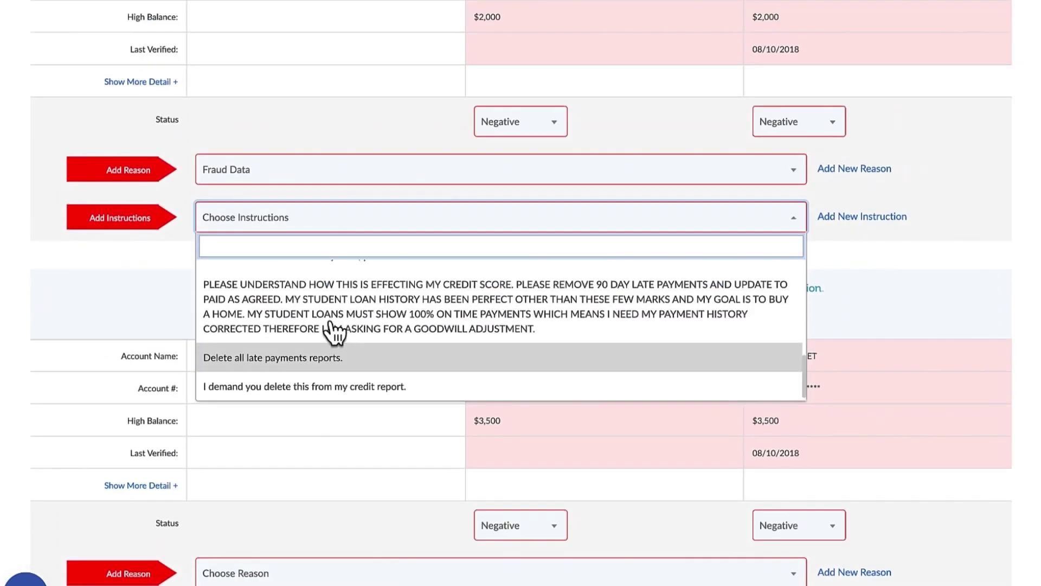
{"action": "scroll", "coordinate": [333, 318], "scroll_direction": "down", "scroll_amount": 2}
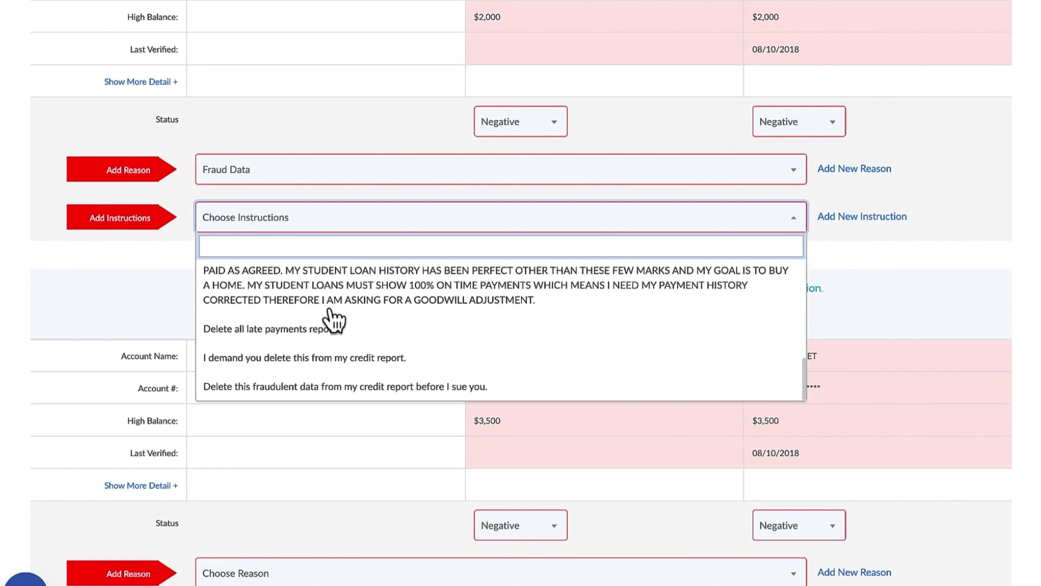
{"action": "left_click", "coordinate": [321, 361]}
Set the reason to "Fraud data" for the $3,500 DEPTEDNELNET account above the $3,057 DP OF EDUC account
{"action": "scroll", "coordinate": [313, 264], "scroll_direction": "down", "scroll_amount": 3}
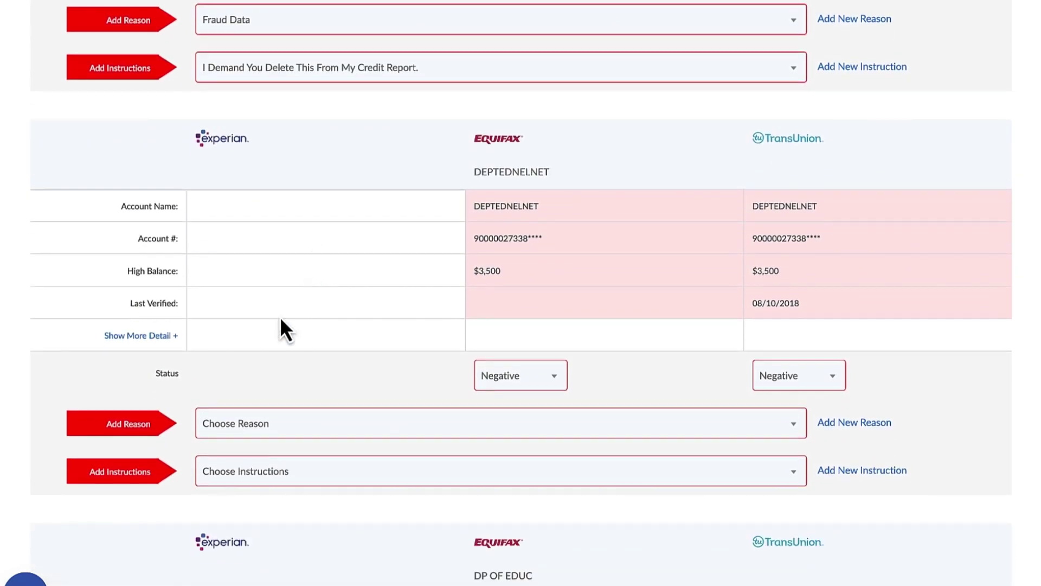
{"action": "left_click", "coordinate": [274, 423]}
{"action": "scroll", "coordinate": [327, 460], "scroll_direction": "down", "scroll_amount": 7}
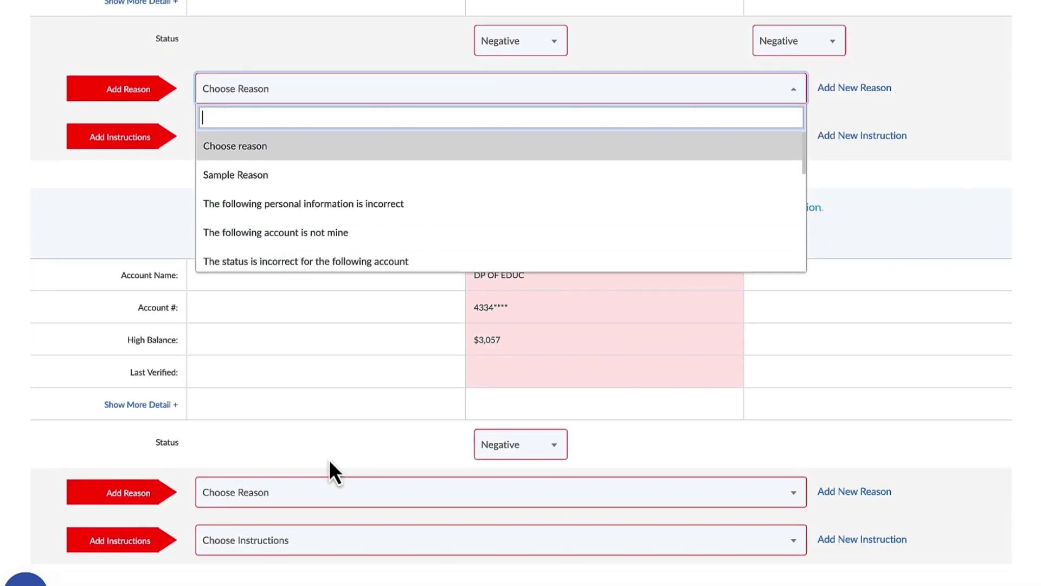
{"action": "scroll", "coordinate": [330, 460], "scroll_direction": "up", "scroll_amount": 1}
{"action": "scroll", "coordinate": [319, 251], "scroll_direction": "down", "scroll_amount": 5}
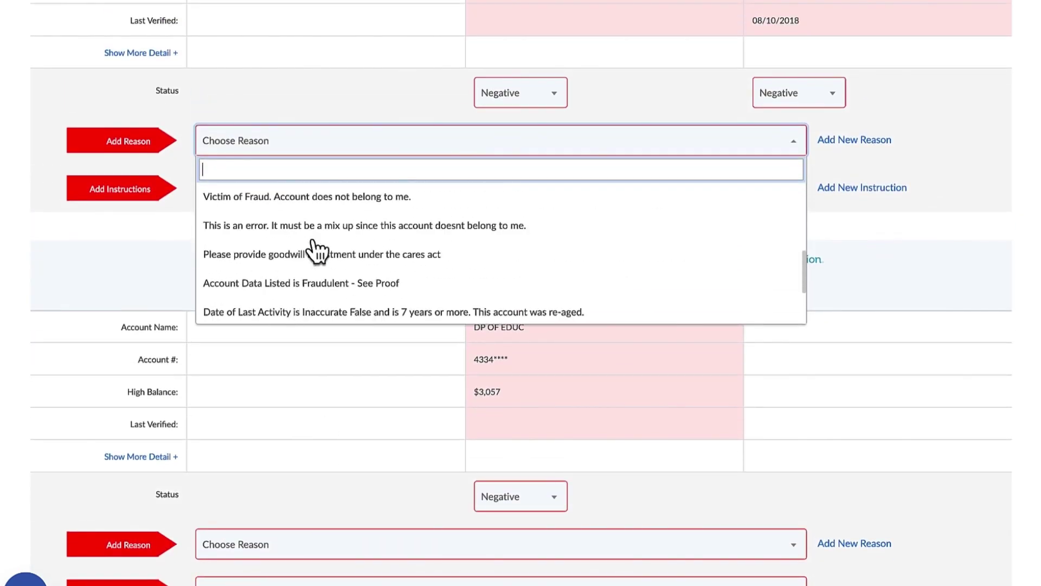
{"action": "scroll", "coordinate": [318, 251], "scroll_direction": "down", "scroll_amount": 3}
{"action": "left_click", "coordinate": [320, 287]}
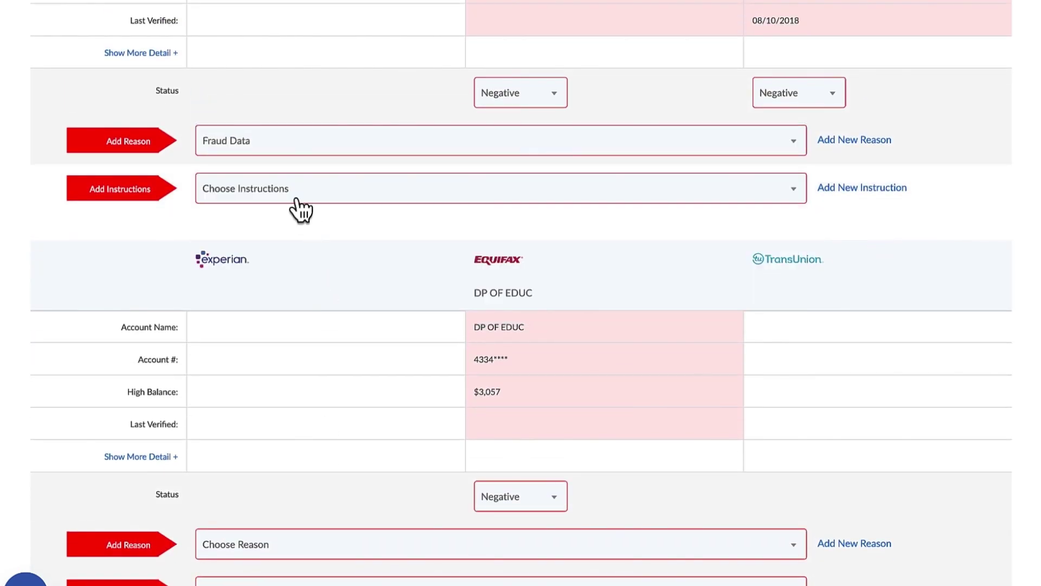
Set that $3,500 DEPTEDNELNET account's instruction to "I demand you delete this from my credit report."
{"action": "left_click", "coordinate": [300, 209]}
{"action": "scroll", "coordinate": [310, 302], "scroll_direction": "down", "scroll_amount": 5}
{"action": "left_click", "coordinate": [307, 337]}
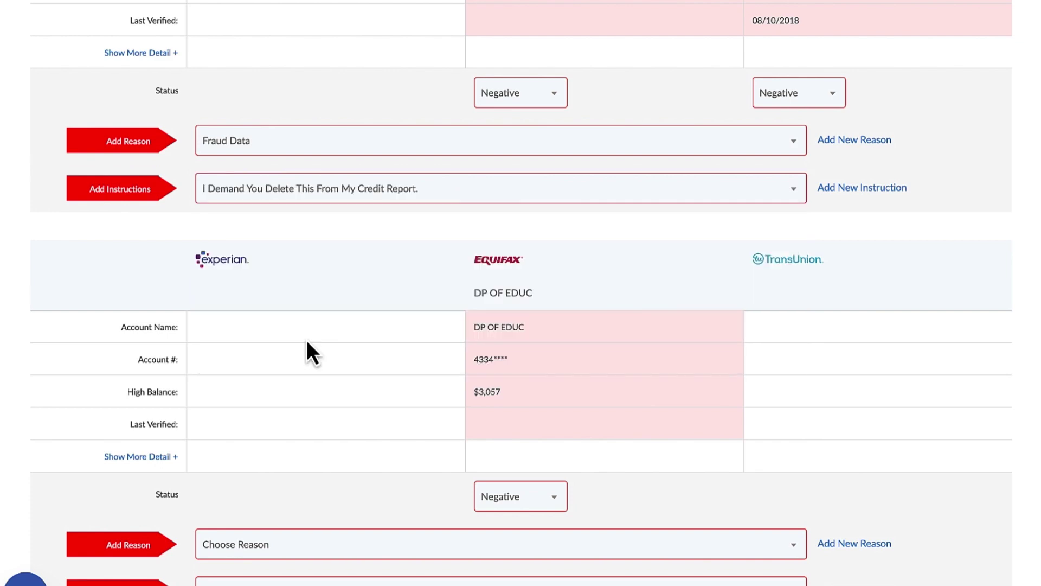
Set the $3,057 DP OF EDUC account's reason to "Fraud data"
{"action": "scroll", "coordinate": [307, 405], "scroll_direction": "down", "scroll_amount": 5}
{"action": "left_click", "coordinate": [267, 286]}
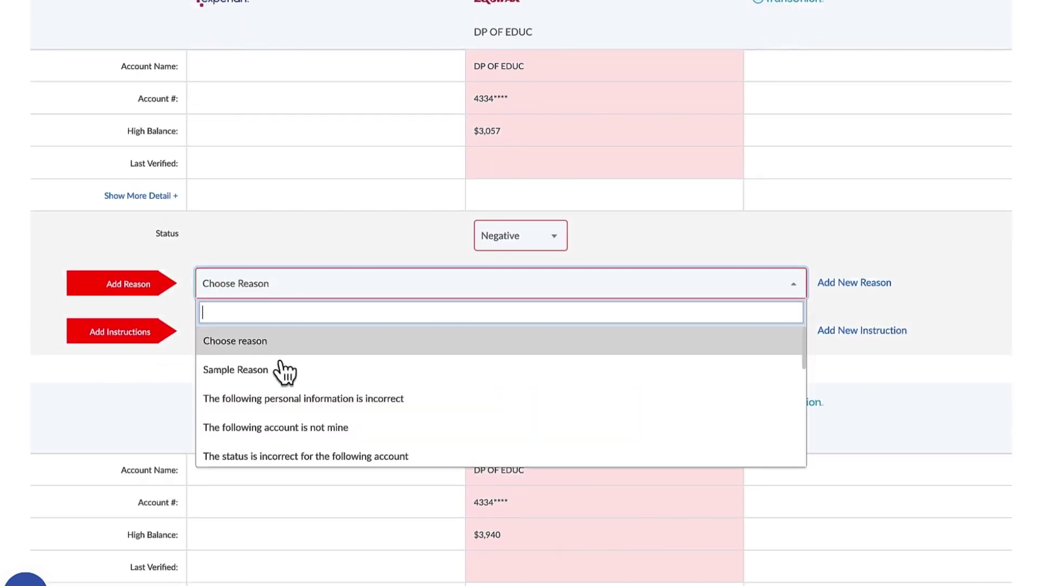
{"action": "scroll", "coordinate": [288, 407], "scroll_direction": "down", "scroll_amount": 3}
{"action": "scroll", "coordinate": [287, 414], "scroll_direction": "down", "scroll_amount": 5}
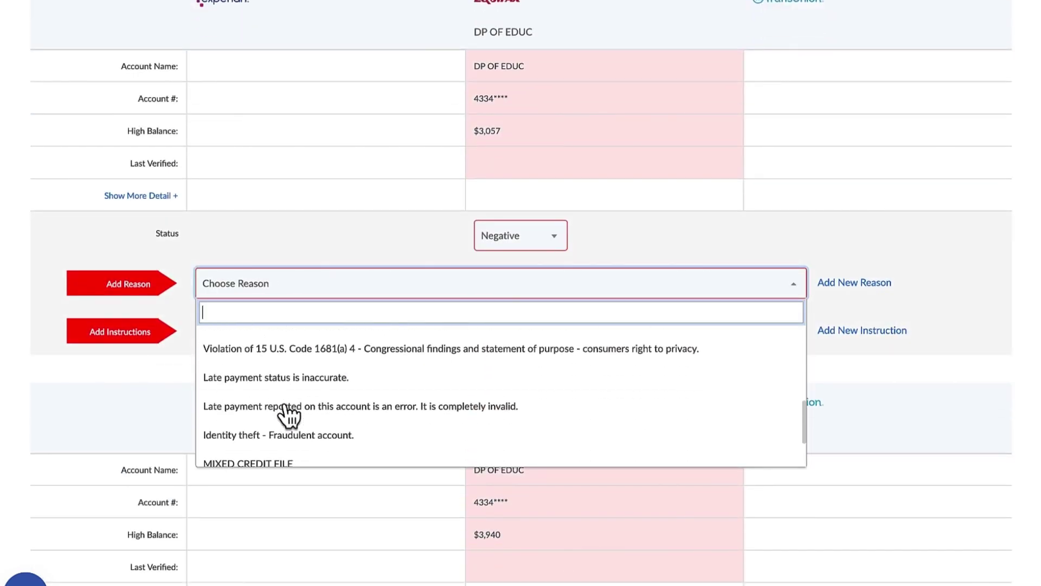
{"action": "left_click", "coordinate": [283, 420]}
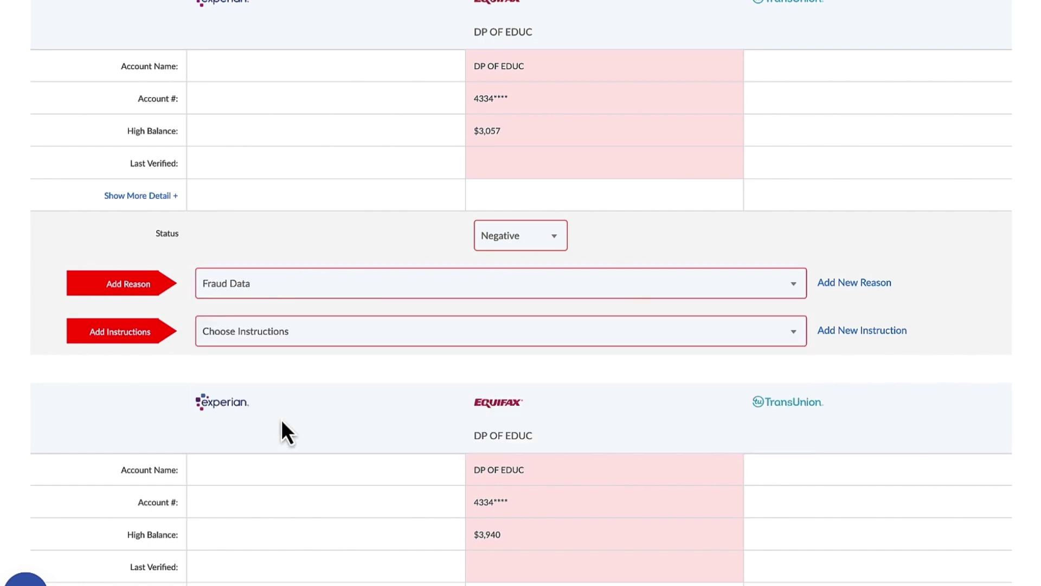
Set the $3,057 DP OF EDUC account's instruction to "I demand you delete this from my credit report."
{"action": "left_click", "coordinate": [267, 338]}
{"action": "scroll", "coordinate": [292, 428], "scroll_direction": "down", "scroll_amount": 5}
{"action": "scroll", "coordinate": [293, 428], "scroll_direction": "down", "scroll_amount": 3}
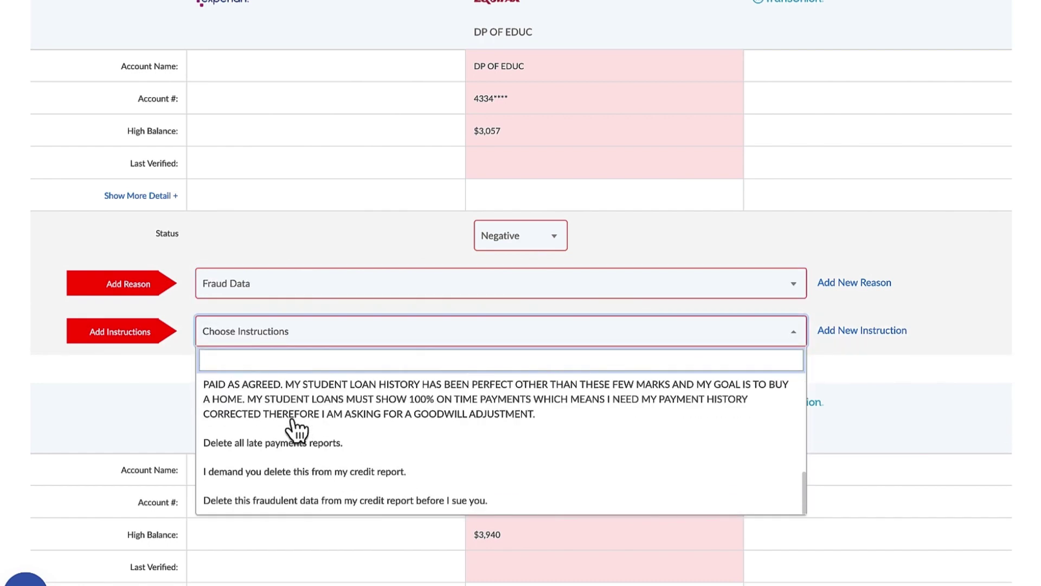
{"action": "left_click", "coordinate": [303, 472]}
Set the $3,940 DP OF EDUC account's reason to "Fraud data"
{"action": "scroll", "coordinate": [302, 476], "scroll_direction": "down", "scroll_amount": 6}
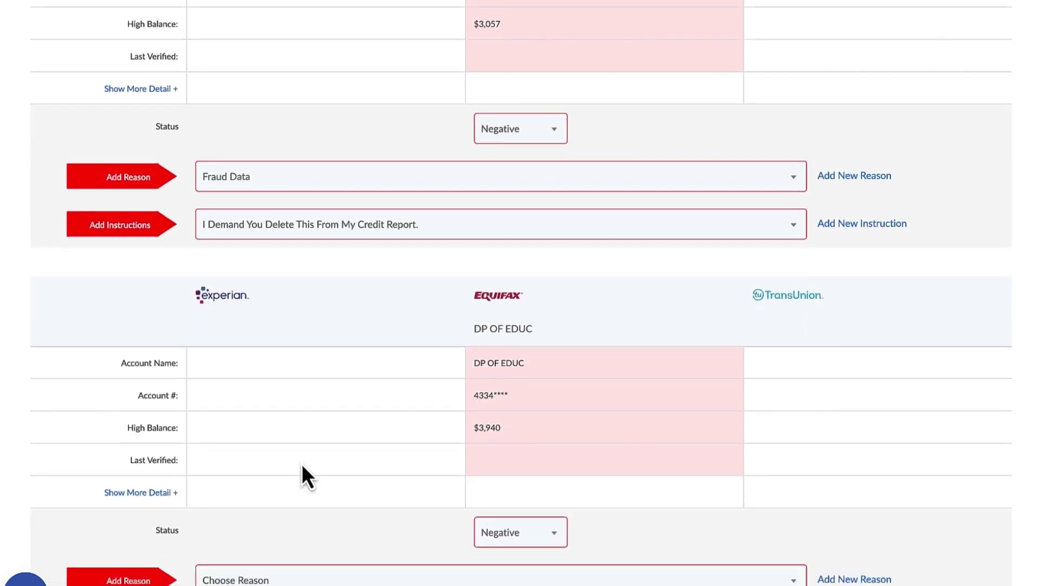
{"action": "left_click", "coordinate": [268, 373]}
{"action": "scroll", "coordinate": [299, 491], "scroll_direction": "down", "scroll_amount": 5}
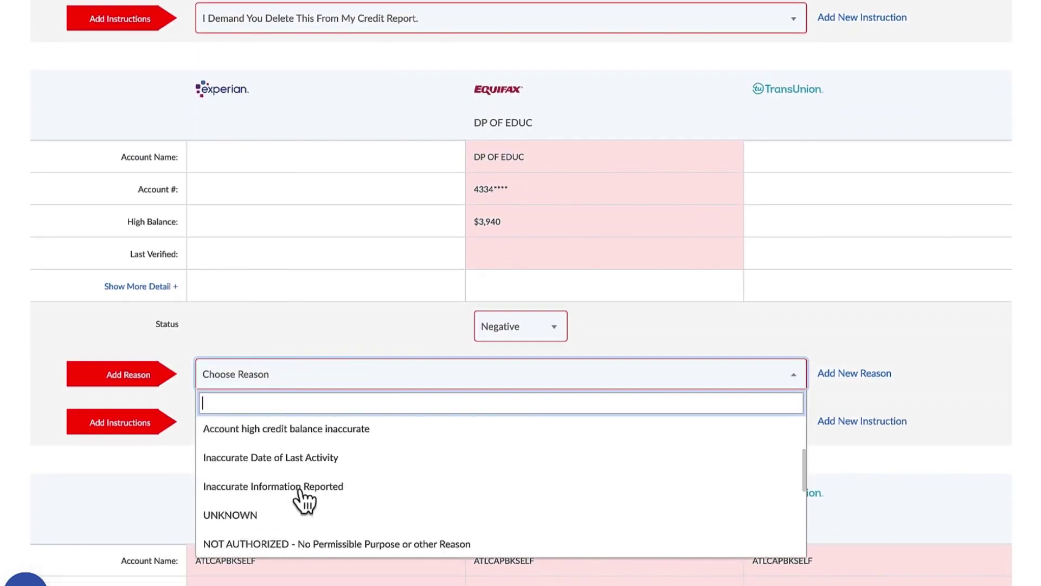
{"action": "scroll", "coordinate": [303, 498], "scroll_direction": "down", "scroll_amount": 1}
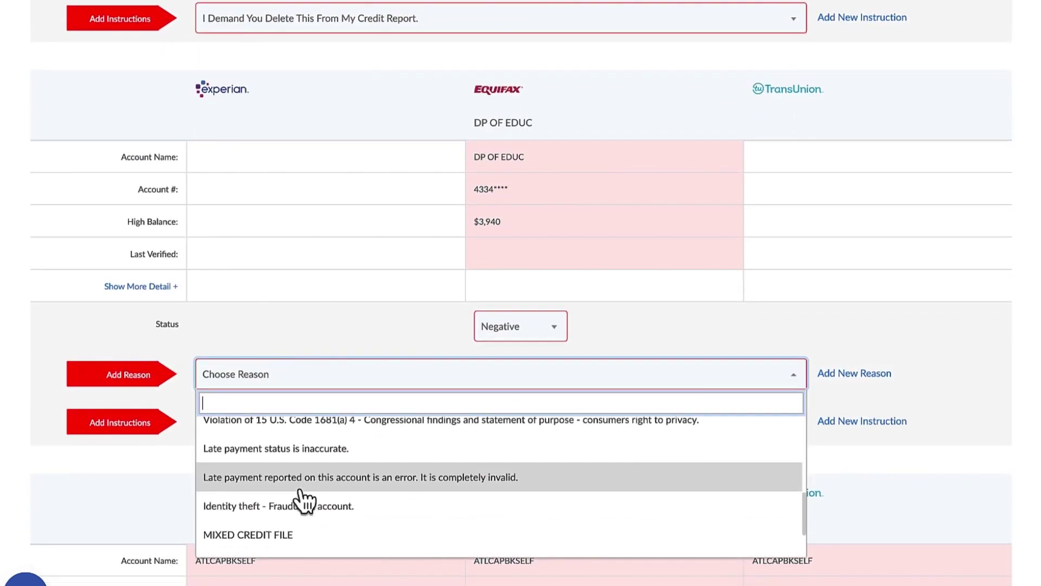
{"action": "scroll", "coordinate": [304, 499], "scroll_direction": "down", "scroll_amount": 5}
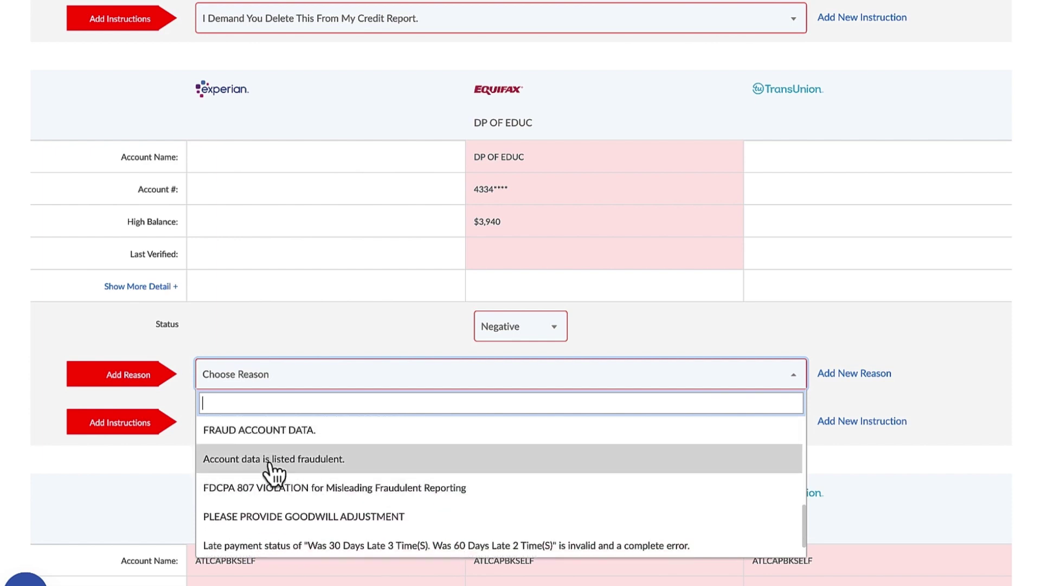
{"action": "scroll", "coordinate": [271, 472], "scroll_direction": "down", "scroll_amount": 2}
{"action": "left_click", "coordinate": [271, 518]}
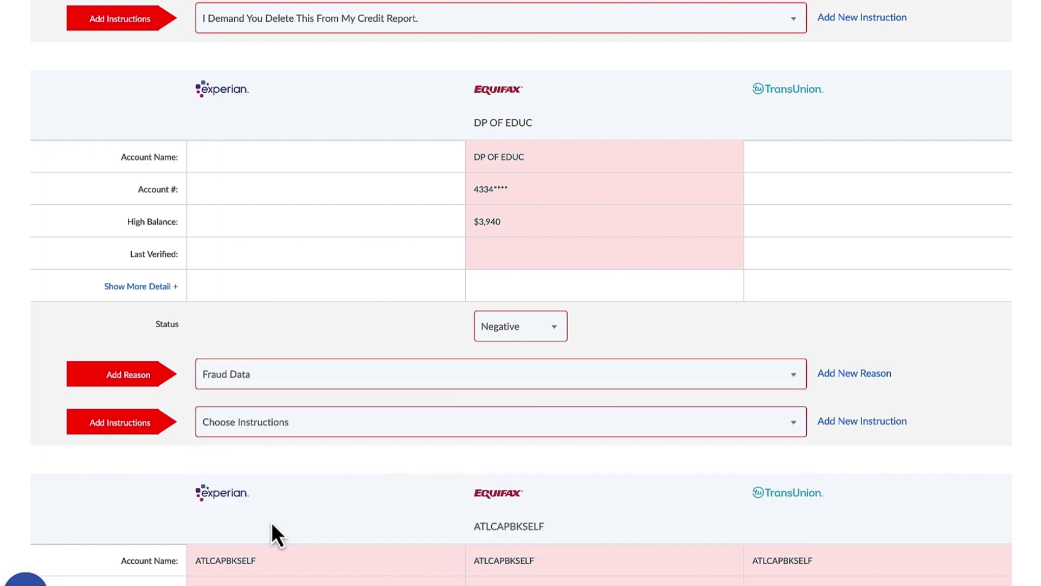
Set the $3,940 DP OF EDUC account's instruction to "Delete this fraudulent data from my credit report before I sue you."
{"action": "left_click", "coordinate": [293, 415]}
{"action": "scroll", "coordinate": [309, 432], "scroll_direction": "down", "scroll_amount": 1}
{"action": "scroll", "coordinate": [328, 532], "scroll_direction": "down", "scroll_amount": 5}
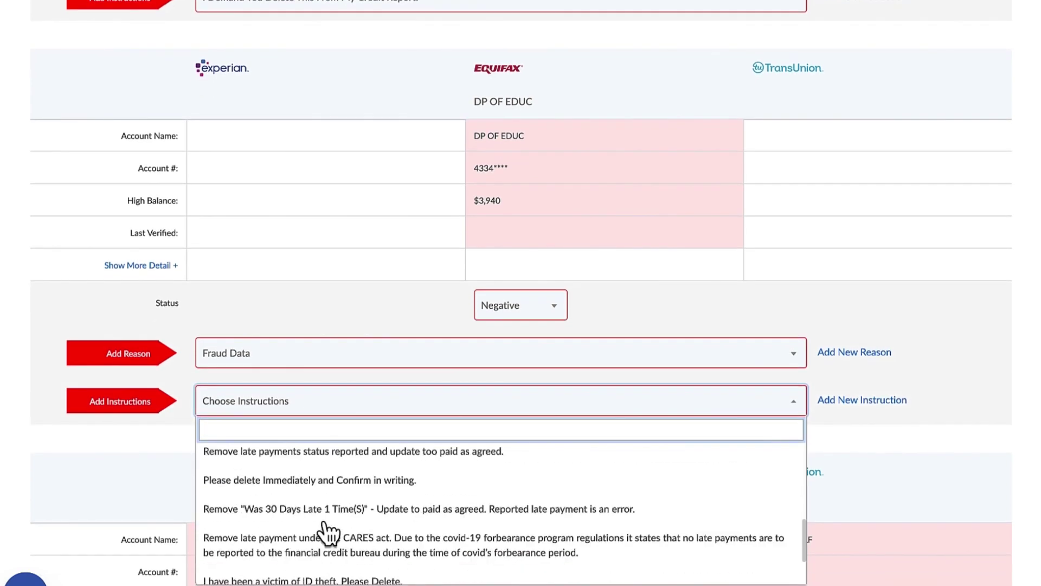
{"action": "scroll", "coordinate": [328, 534], "scroll_direction": "down", "scroll_amount": 3}
{"action": "left_click", "coordinate": [327, 564]}
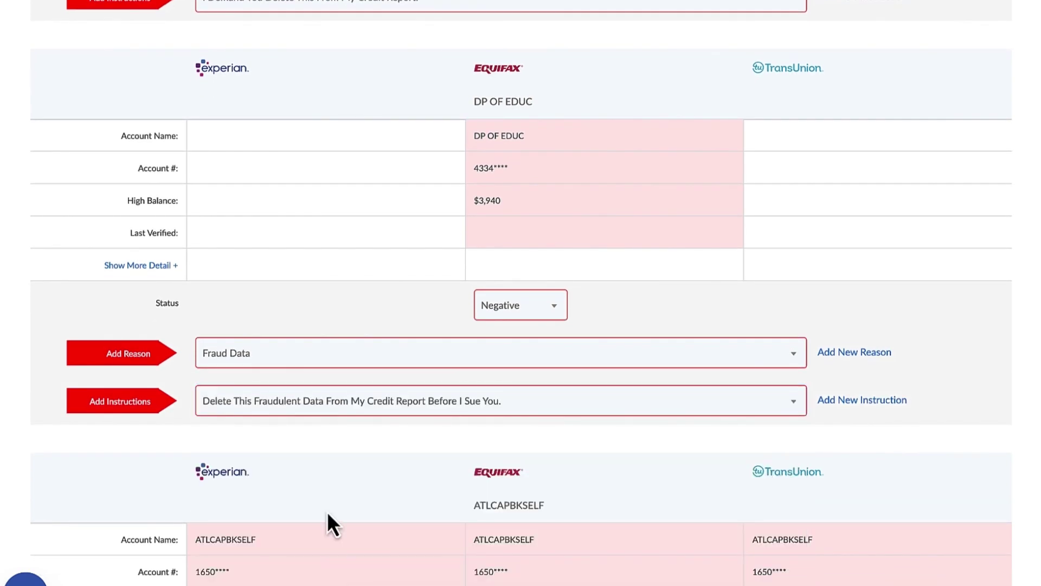
Expand the ATLCAPBKSELF account's full details and review its dates, account status and payment status across the three bureaus
{"action": "scroll", "coordinate": [327, 512], "scroll_direction": "down", "scroll_amount": 5}
{"action": "scroll", "coordinate": [302, 442], "scroll_direction": "up", "scroll_amount": 5}
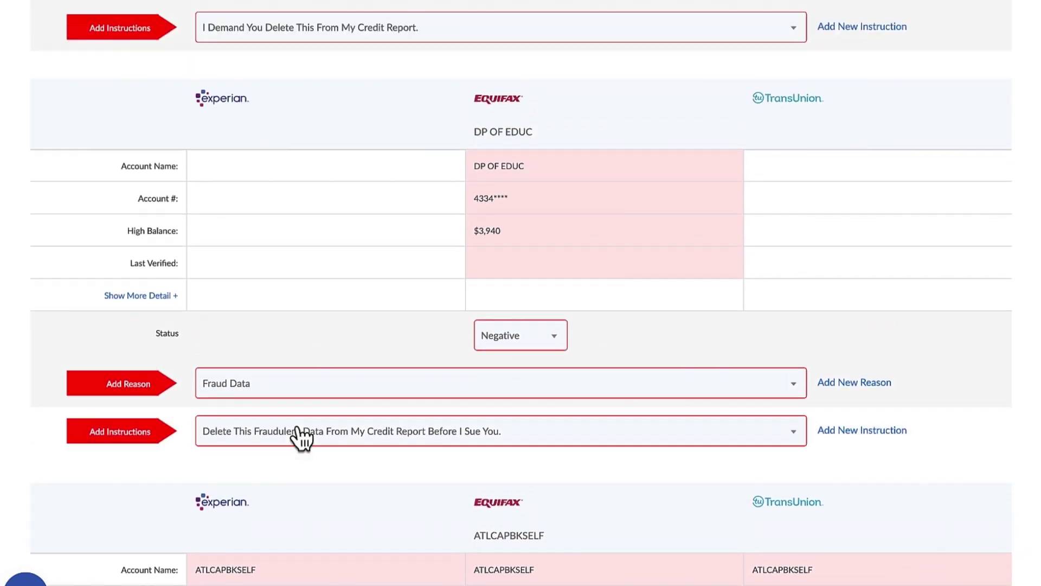
{"action": "scroll", "coordinate": [300, 434], "scroll_direction": "down", "scroll_amount": 9}
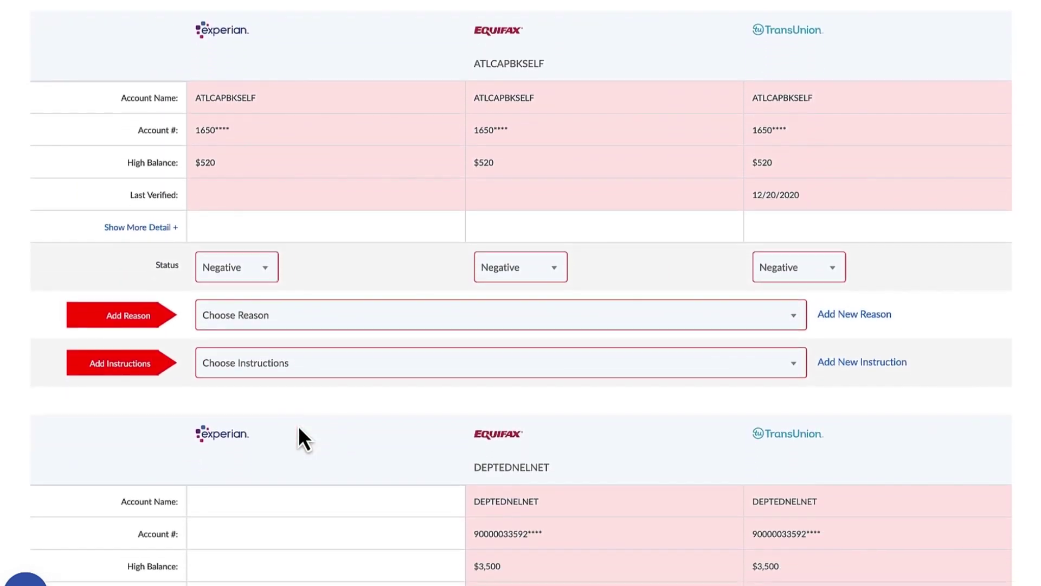
{"action": "left_click", "coordinate": [141, 228]}
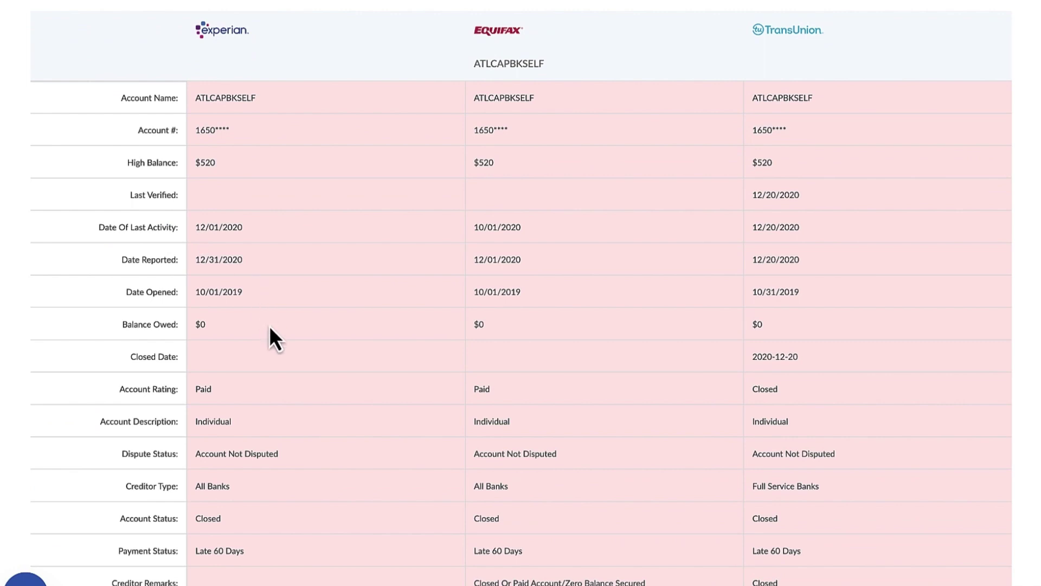
{"action": "scroll", "coordinate": [350, 389], "scroll_direction": "down", "scroll_amount": 1}
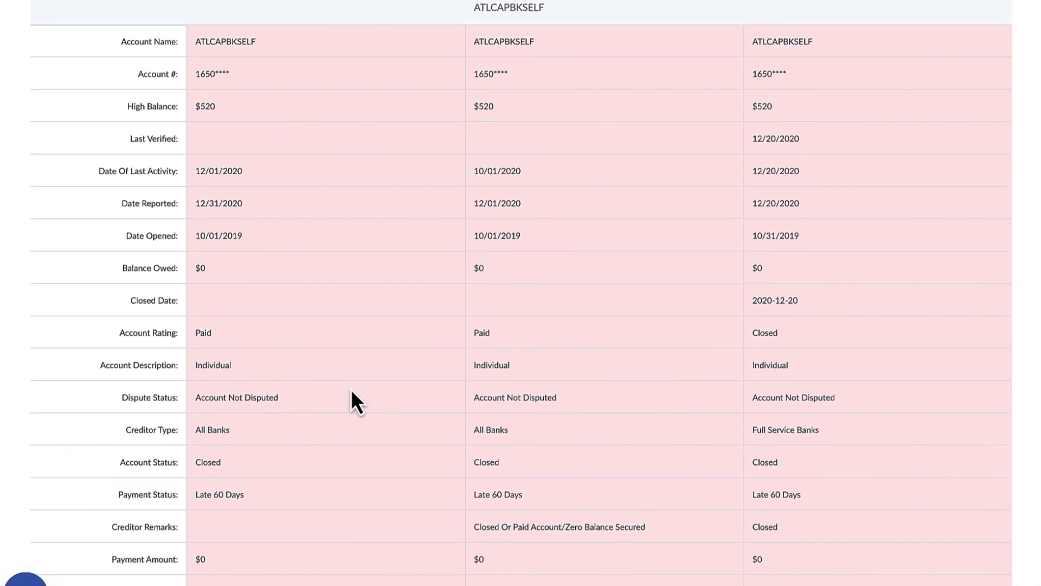
{"action": "scroll", "coordinate": [351, 389], "scroll_direction": "down", "scroll_amount": 5}
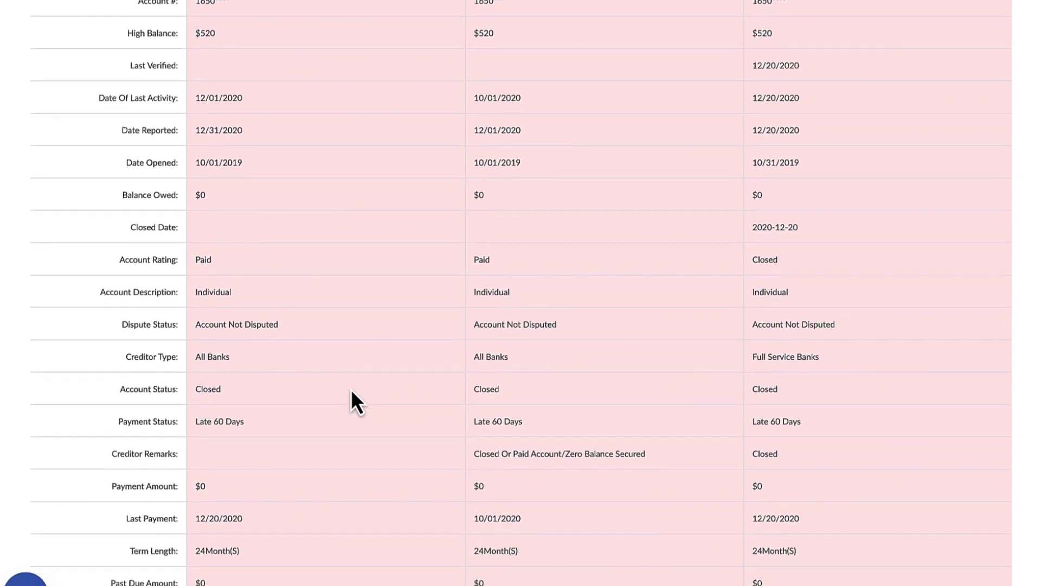
Examine the ATLCAPBKSELF account's rating, payment status, creditor remarks and late payment status across the three bureaus
{"action": "scroll", "coordinate": [350, 389], "scroll_direction": "down", "scroll_amount": 1}
{"action": "scroll", "coordinate": [350, 389], "scroll_direction": "up", "scroll_amount": 1}
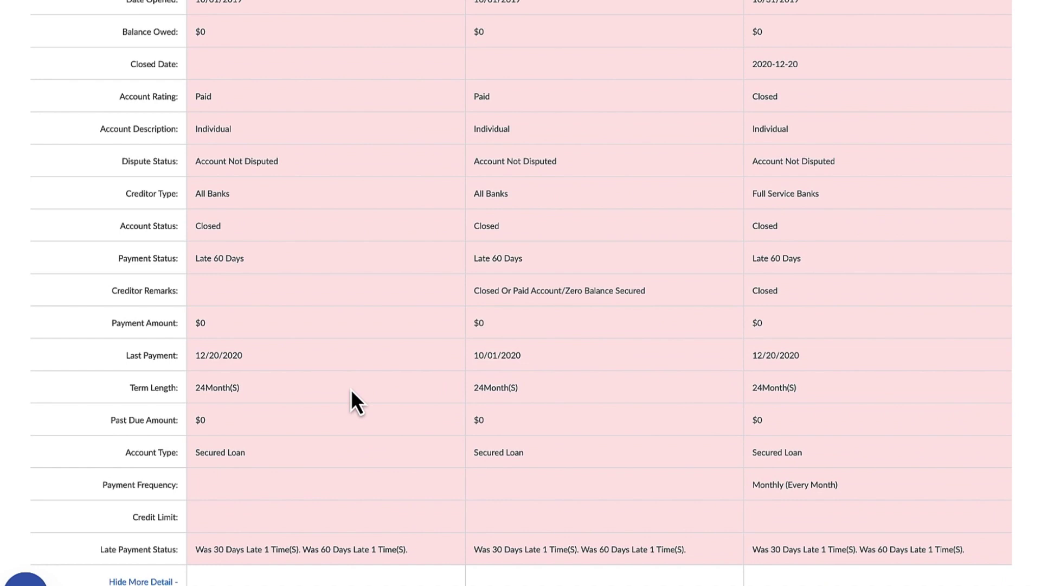
{"action": "scroll", "coordinate": [241, 254], "scroll_direction": "up", "scroll_amount": 3}
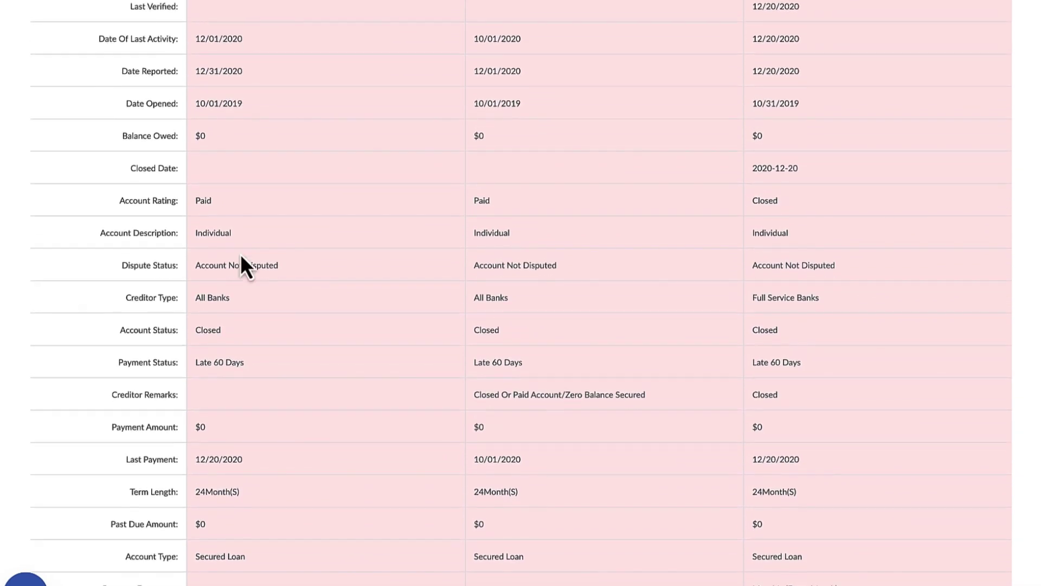
{"action": "scroll", "coordinate": [245, 265], "scroll_direction": "up", "scroll_amount": 1}
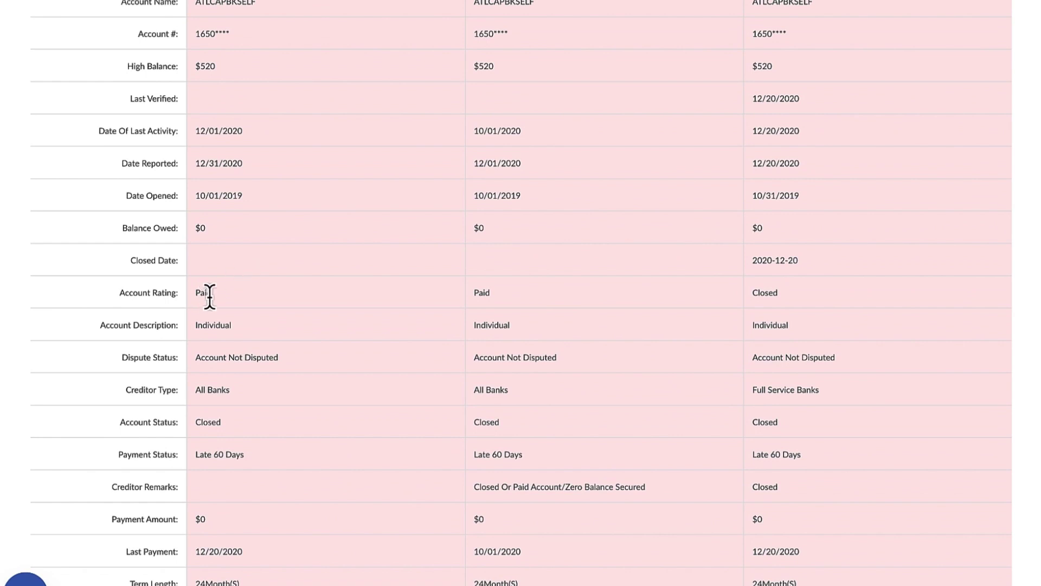
{"action": "scroll", "coordinate": [493, 332], "scroll_direction": "down", "scroll_amount": 3}
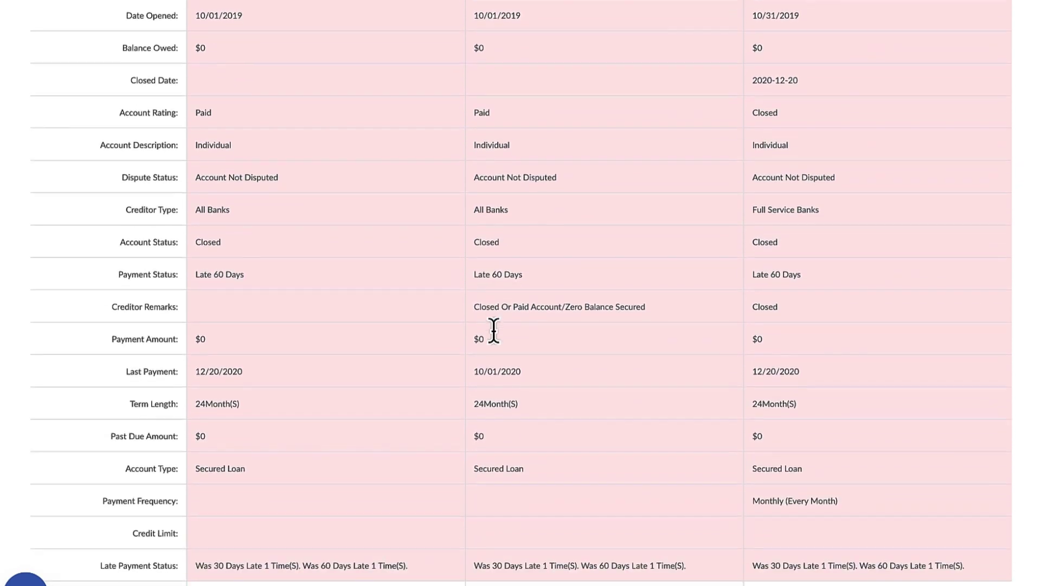
{"action": "scroll", "coordinate": [494, 331], "scroll_direction": "down", "scroll_amount": 1}
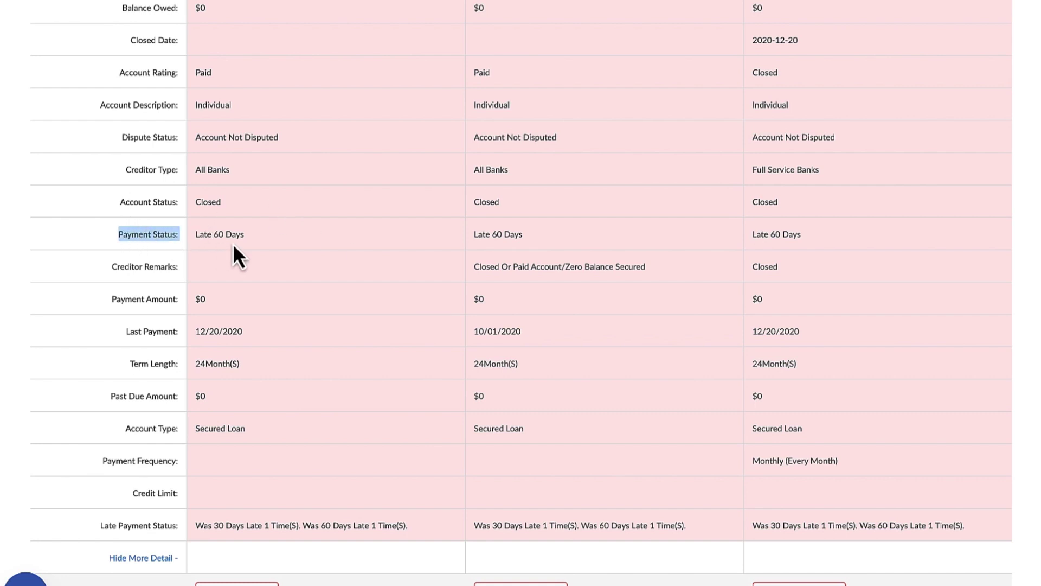
{"action": "scroll", "coordinate": [287, 355], "scroll_direction": "down", "scroll_amount": 1}
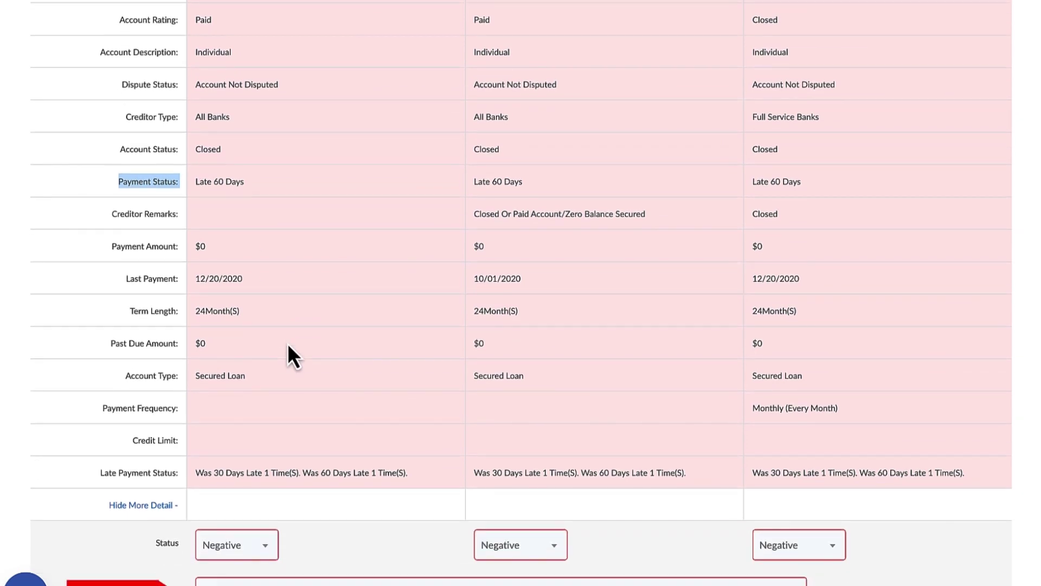
{"action": "left_click", "coordinate": [285, 476]}
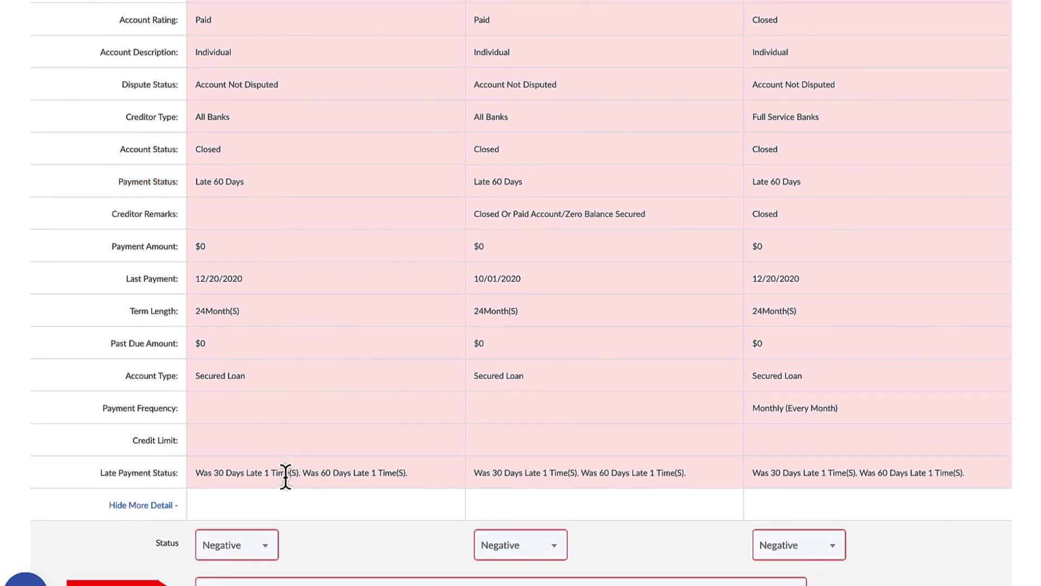
Set the ATLCAPBKSELF account's dispute reason to "The account is fraudulent."
{"action": "scroll", "coordinate": [285, 477], "scroll_direction": "down", "scroll_amount": 4}
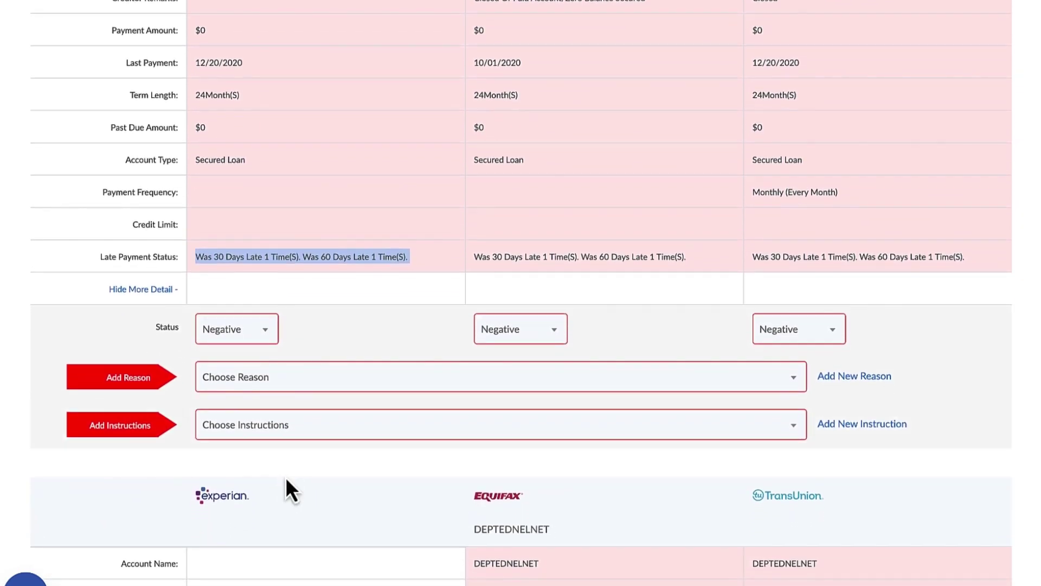
{"action": "left_click", "coordinate": [279, 388]}
{"action": "scroll", "coordinate": [297, 465], "scroll_direction": "down", "scroll_amount": 10}
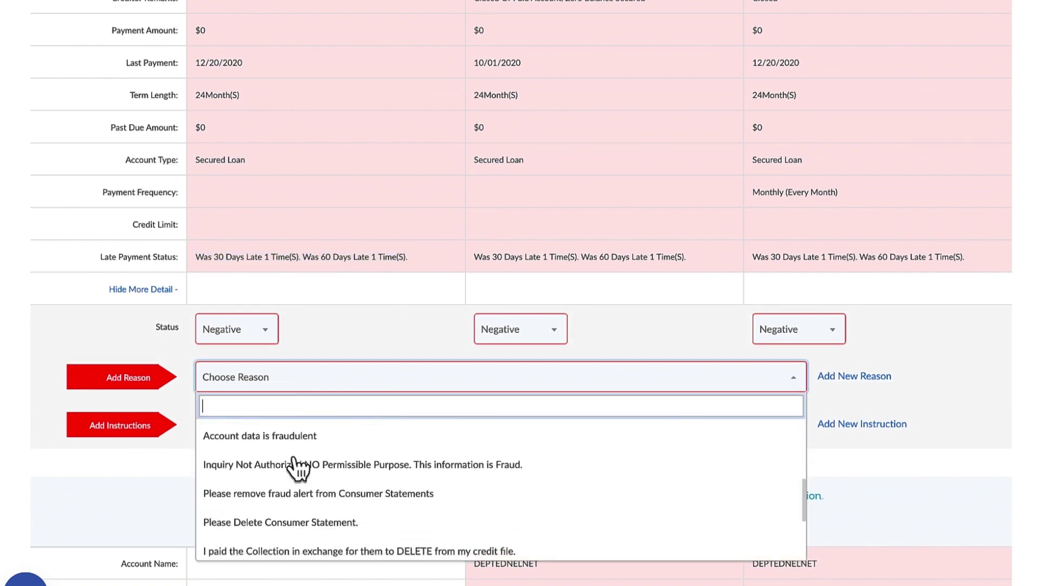
{"action": "scroll", "coordinate": [297, 468], "scroll_direction": "down", "scroll_amount": 4}
{"action": "scroll", "coordinate": [298, 467], "scroll_direction": "down", "scroll_amount": 8}
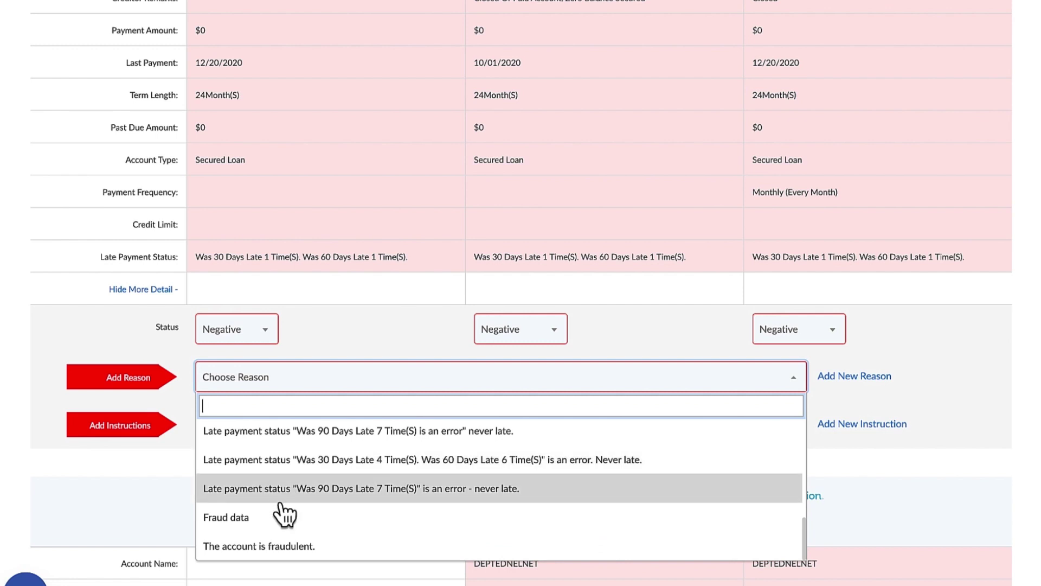
{"action": "left_click", "coordinate": [280, 554]}
Set the ATLCAPBKSELF account's instruction to "I demand you delete this from my credit report."
{"action": "left_click", "coordinate": [340, 432]}
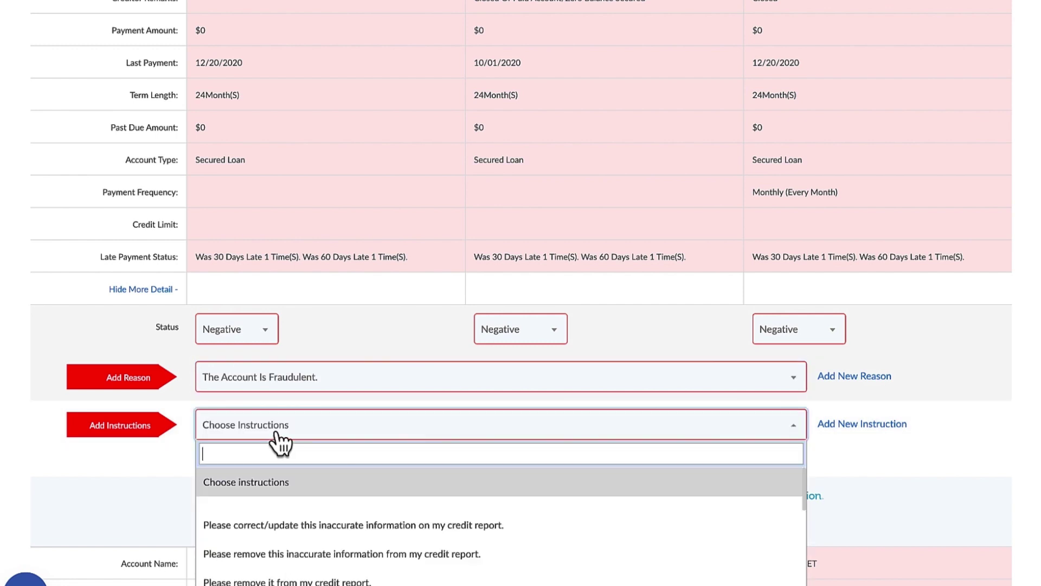
{"action": "scroll", "coordinate": [342, 545], "scroll_direction": "down", "scroll_amount": 10}
{"action": "scroll", "coordinate": [312, 541], "scroll_direction": "down", "scroll_amount": 5}
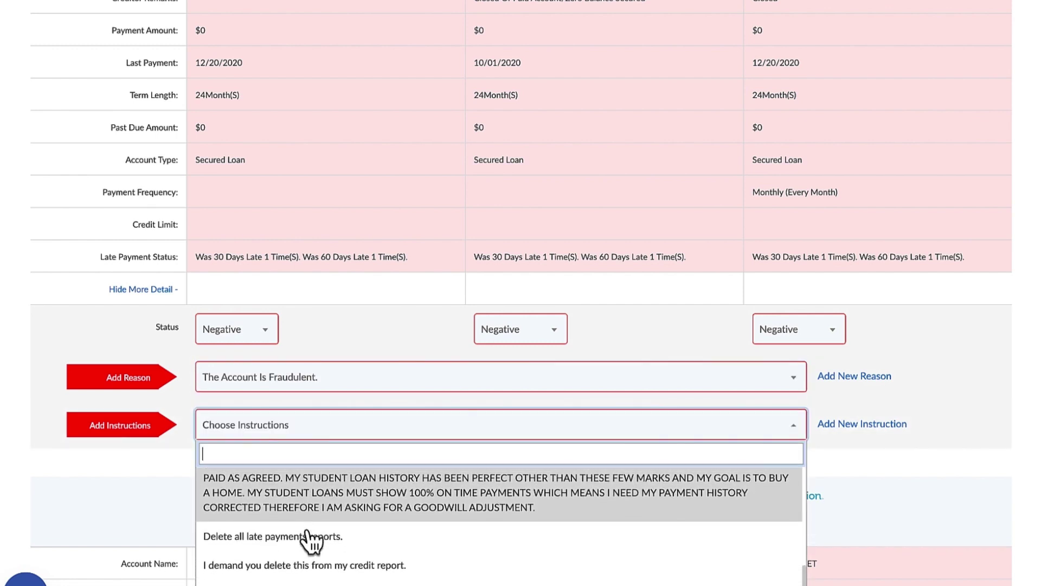
{"action": "left_click", "coordinate": [300, 567]}
Set the $3,500 DEPTEDNELNET account's dispute reason to "Fraud data"
{"action": "scroll", "coordinate": [297, 546], "scroll_direction": "down", "scroll_amount": 7}
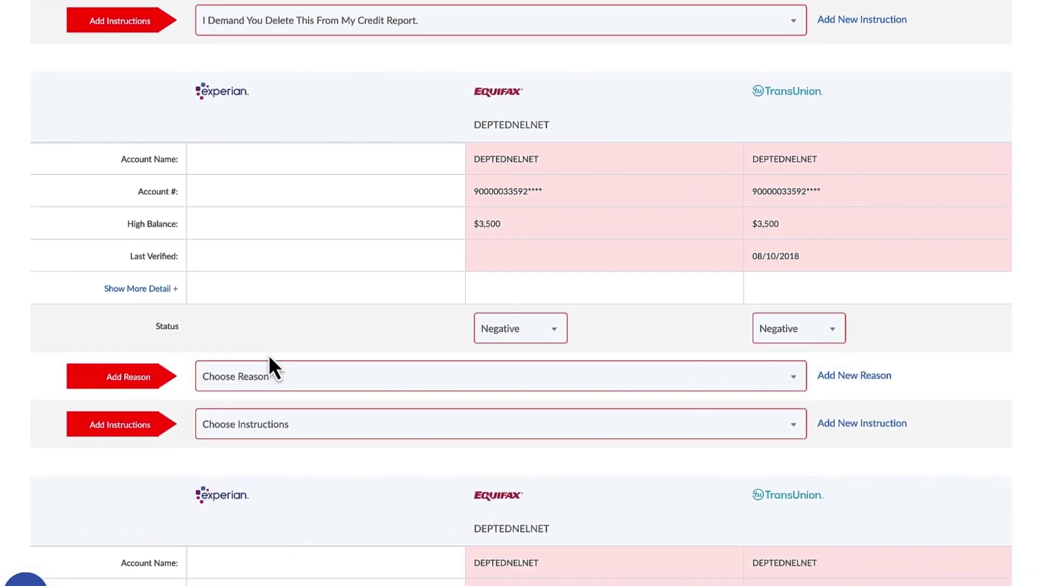
{"action": "left_click", "coordinate": [271, 375]}
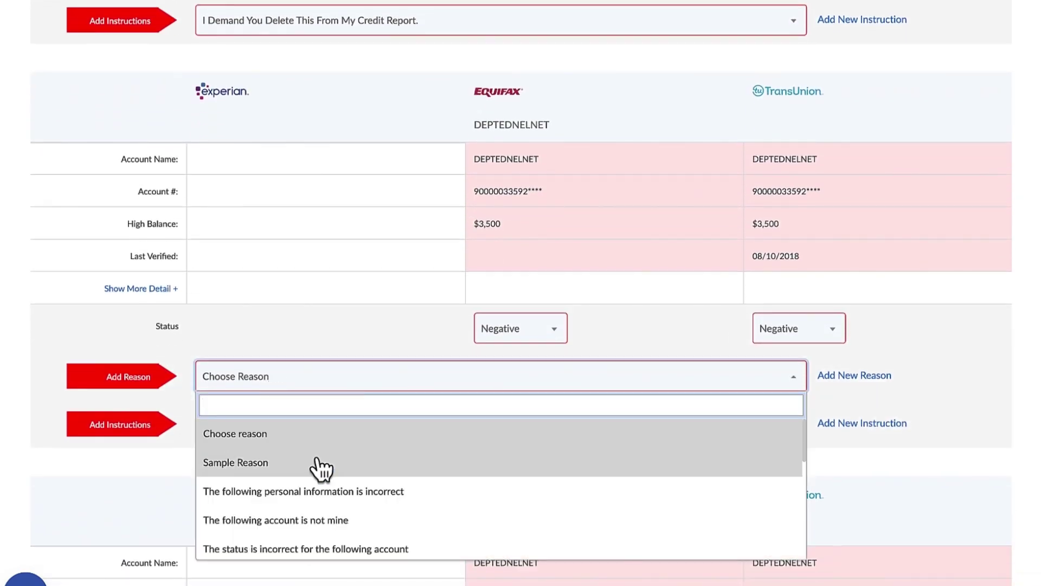
{"action": "scroll", "coordinate": [320, 465], "scroll_direction": "down", "scroll_amount": 5}
{"action": "scroll", "coordinate": [319, 467], "scroll_direction": "down", "scroll_amount": 5}
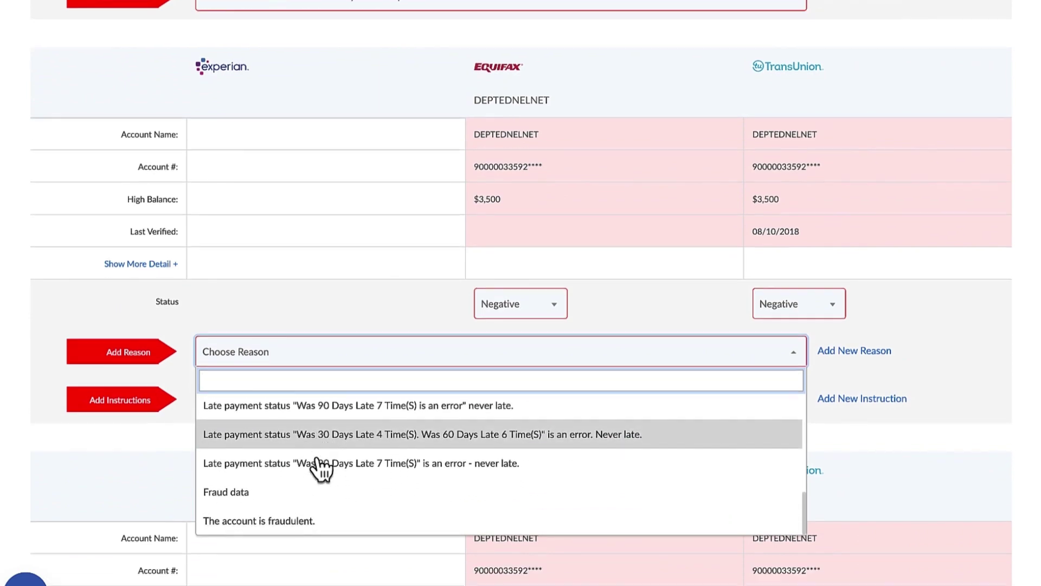
{"action": "scroll", "coordinate": [319, 455], "scroll_direction": "up", "scroll_amount": 2}
{"action": "scroll", "coordinate": [321, 369], "scroll_direction": "down", "scroll_amount": 3}
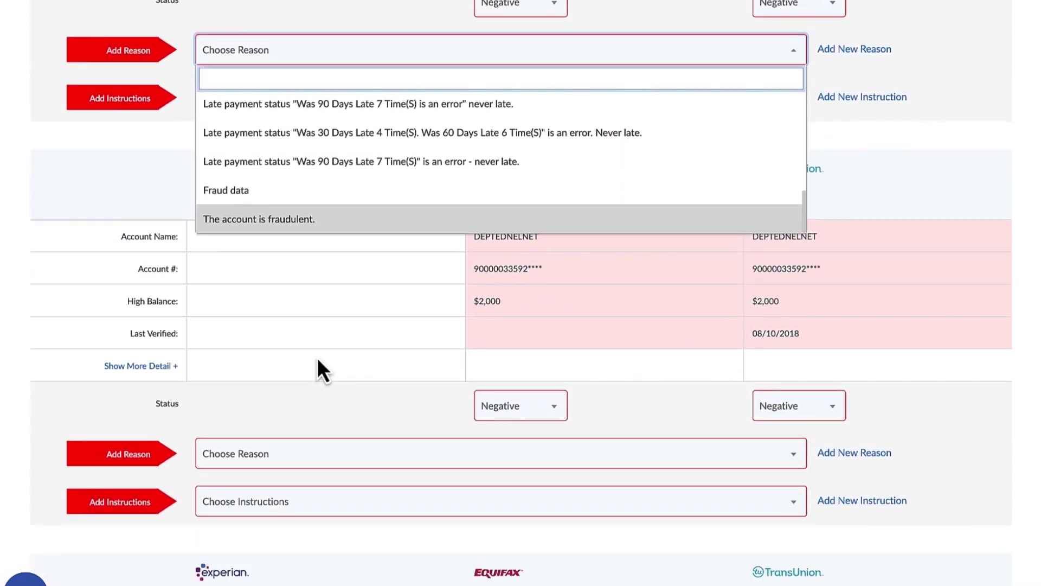
{"action": "scroll", "coordinate": [318, 368], "scroll_direction": "up", "scroll_amount": 2}
{"action": "left_click", "coordinate": [251, 303]}
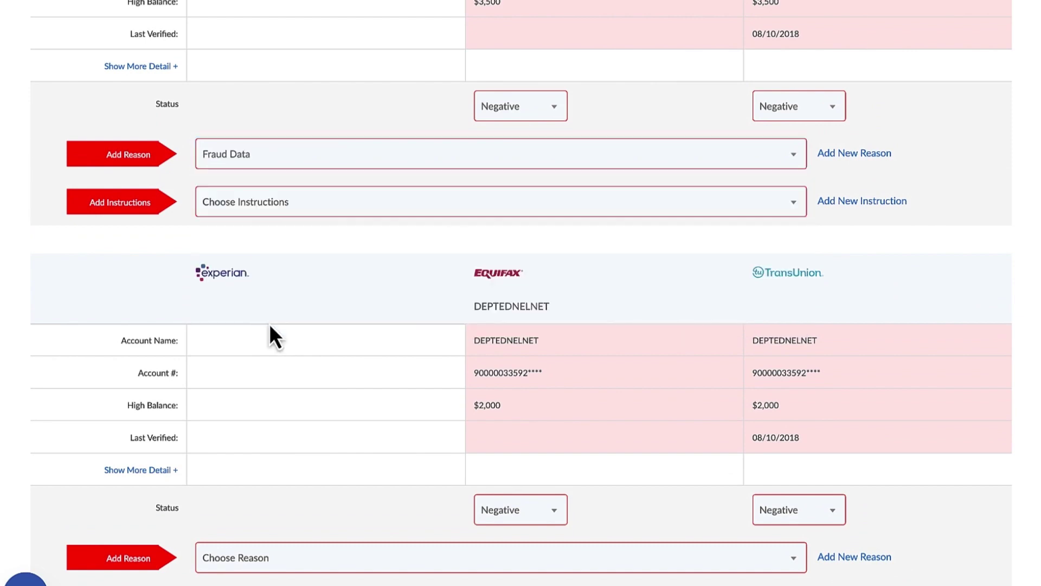
Set the $3,500 DEPTEDNELNET account's instruction to "I demand you delete this from my credit report."
{"action": "scroll", "coordinate": [289, 358], "scroll_direction": "down", "scroll_amount": 1}
{"action": "left_click", "coordinate": [256, 188]}
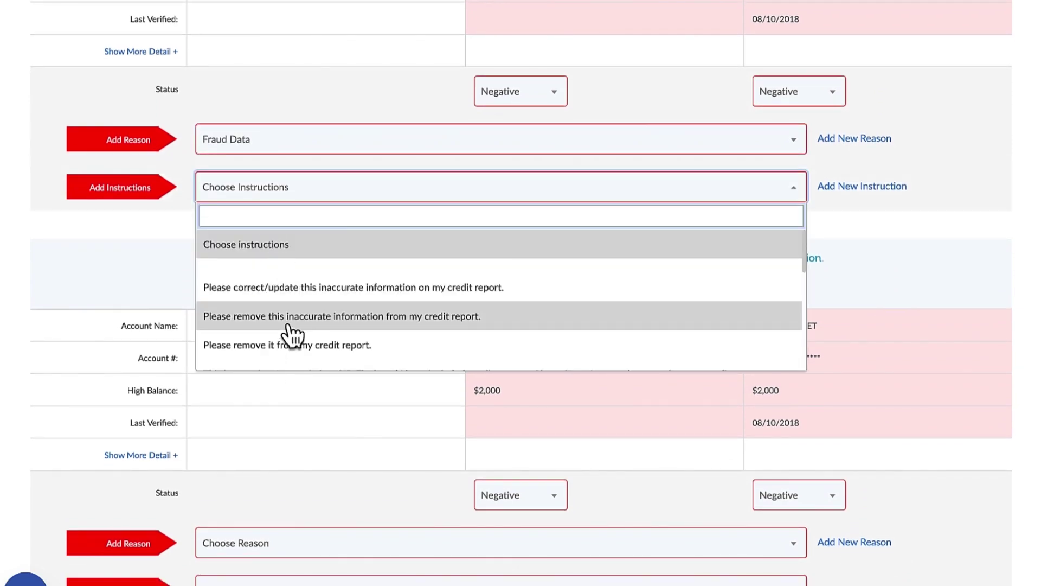
{"action": "scroll", "coordinate": [292, 332], "scroll_direction": "down", "scroll_amount": 10}
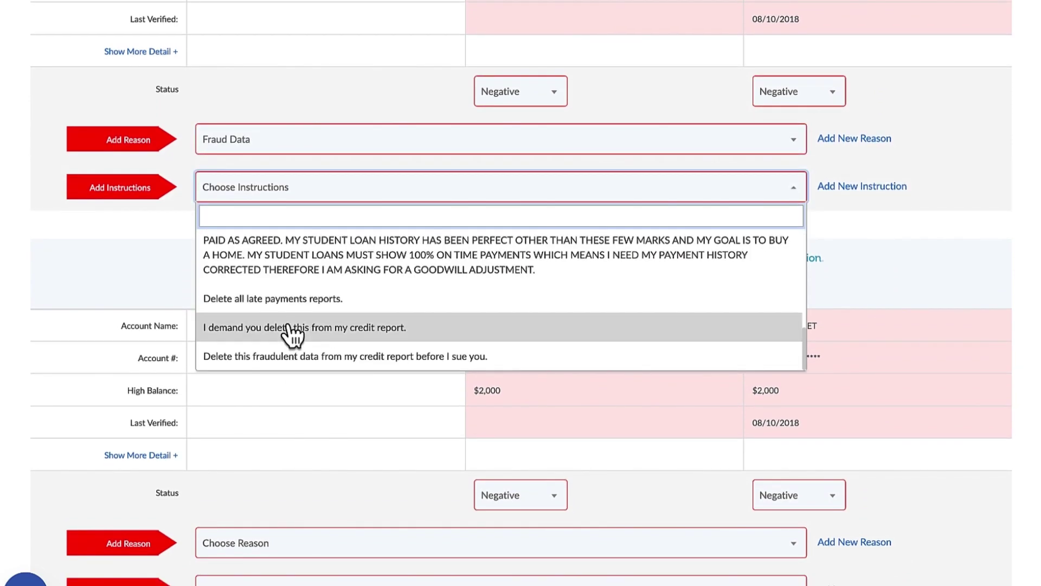
{"action": "left_click", "coordinate": [291, 328]}
Set the $2,000 DEPTEDNELNET account's dispute reason to "The account is fraudulent."
{"action": "scroll", "coordinate": [310, 316], "scroll_direction": "down", "scroll_amount": 5}
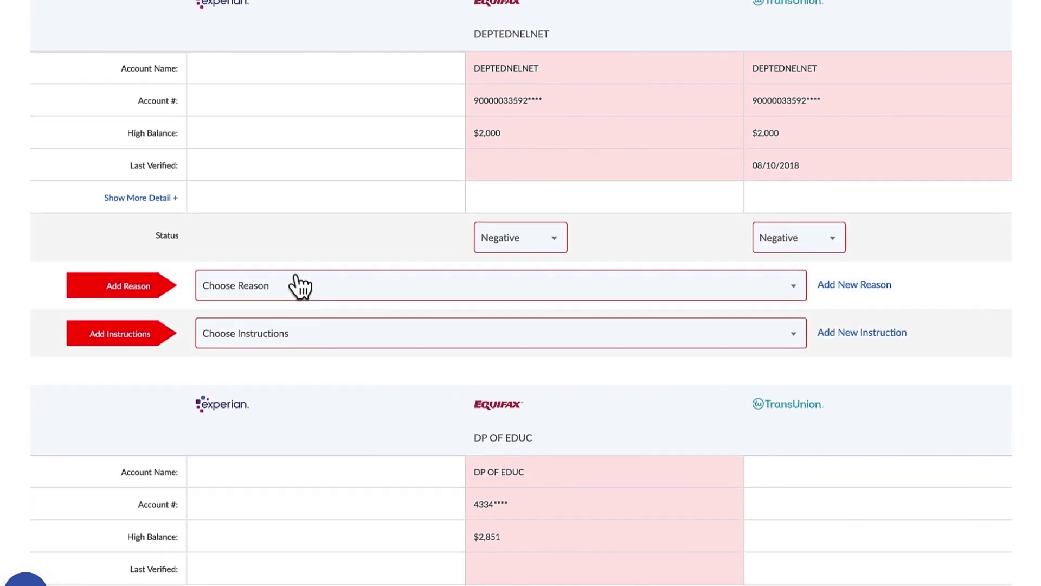
{"action": "left_click", "coordinate": [298, 285]}
{"action": "scroll", "coordinate": [337, 396], "scroll_direction": "down", "scroll_amount": 10}
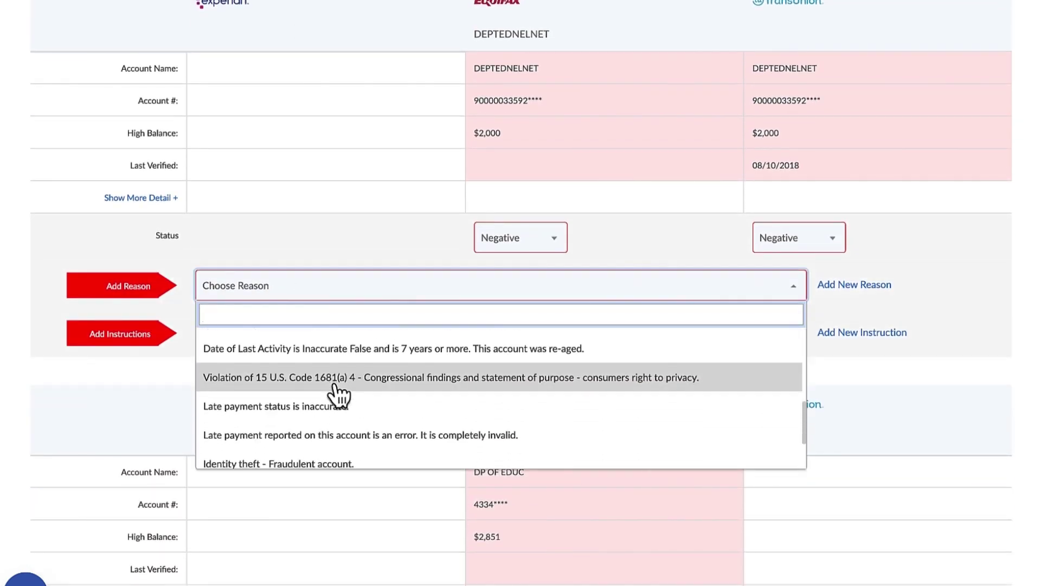
{"action": "left_click", "coordinate": [341, 460]}
Set the $2,000 DEPTEDNELNET account's instruction to "Delete this fraudulent data from my credit report before I sue you."
{"action": "left_click", "coordinate": [318, 338]}
{"action": "scroll", "coordinate": [436, 480], "scroll_direction": "down", "scroll_amount": 10}
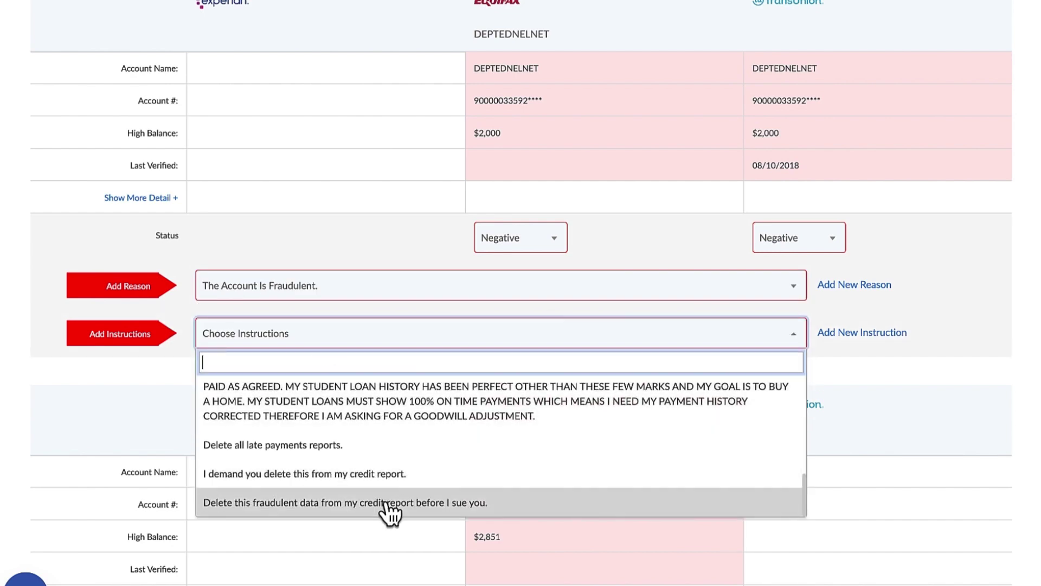
{"action": "left_click", "coordinate": [386, 502]}
Set the $2,851 DP OF EDUC account's dispute reason to "The account is fraudulent."
{"action": "scroll", "coordinate": [386, 500], "scroll_direction": "down", "scroll_amount": 5}
{"action": "scroll", "coordinate": [387, 500], "scroll_direction": "down", "scroll_amount": 1}
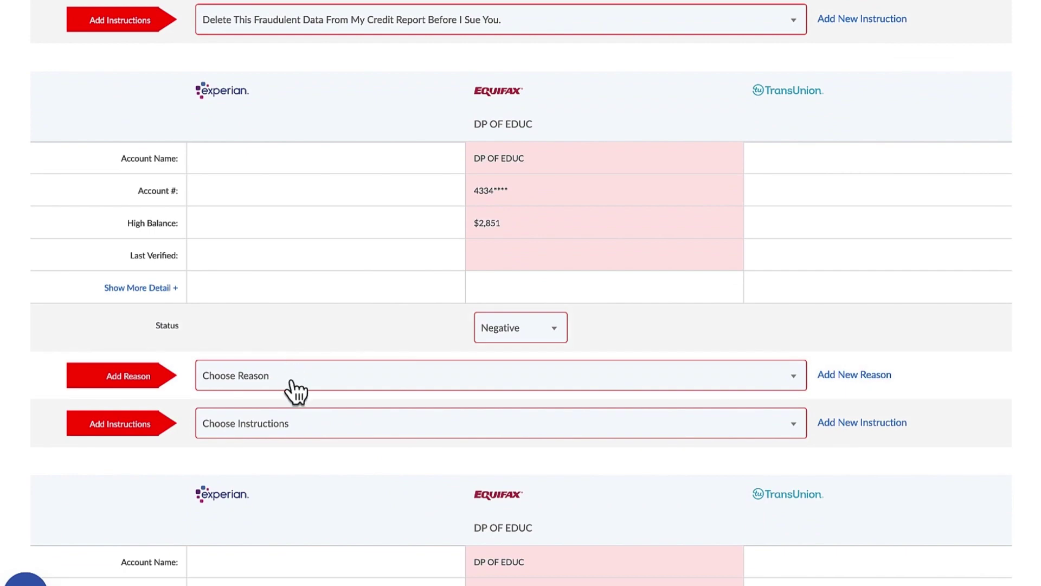
{"action": "left_click", "coordinate": [293, 378]}
{"action": "scroll", "coordinate": [347, 499], "scroll_direction": "down", "scroll_amount": 3}
{"action": "scroll", "coordinate": [356, 521], "scroll_direction": "down", "scroll_amount": 6}
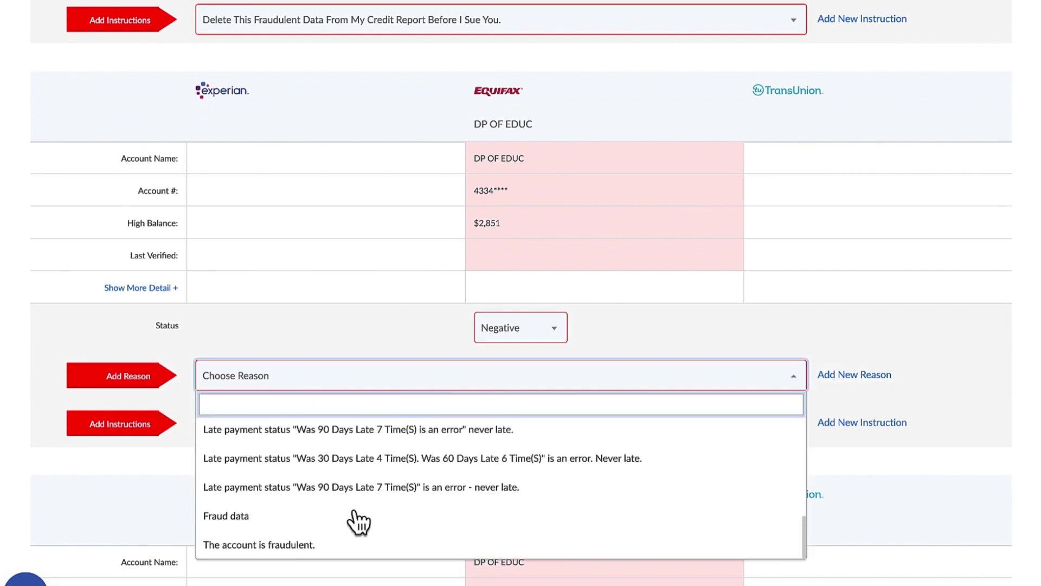
{"action": "left_click", "coordinate": [350, 546]}
Set the $2,851 DP OF EDUC account's instruction to "Delete this fraudulent data from my credit report before I sue you."
{"action": "left_click", "coordinate": [336, 426]}
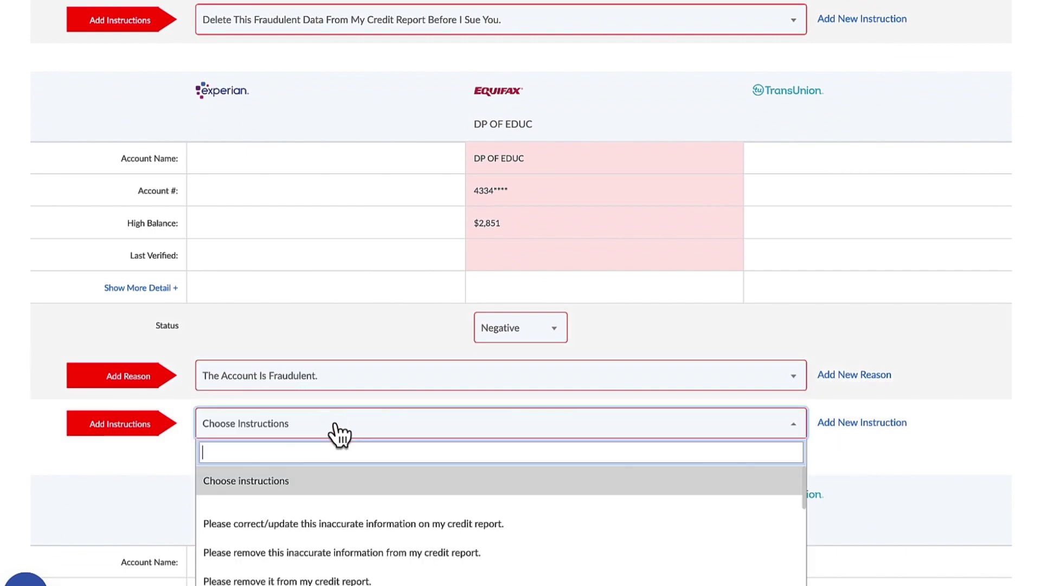
{"action": "scroll", "coordinate": [372, 462], "scroll_direction": "down", "scroll_amount": 2}
{"action": "scroll", "coordinate": [376, 474], "scroll_direction": "down", "scroll_amount": 10}
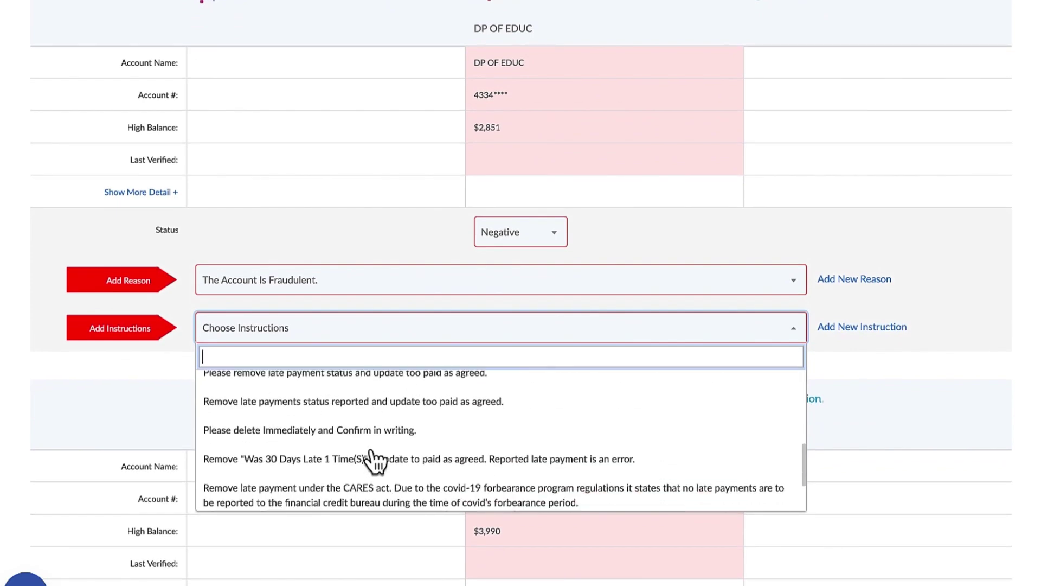
{"action": "left_click", "coordinate": [379, 498]}
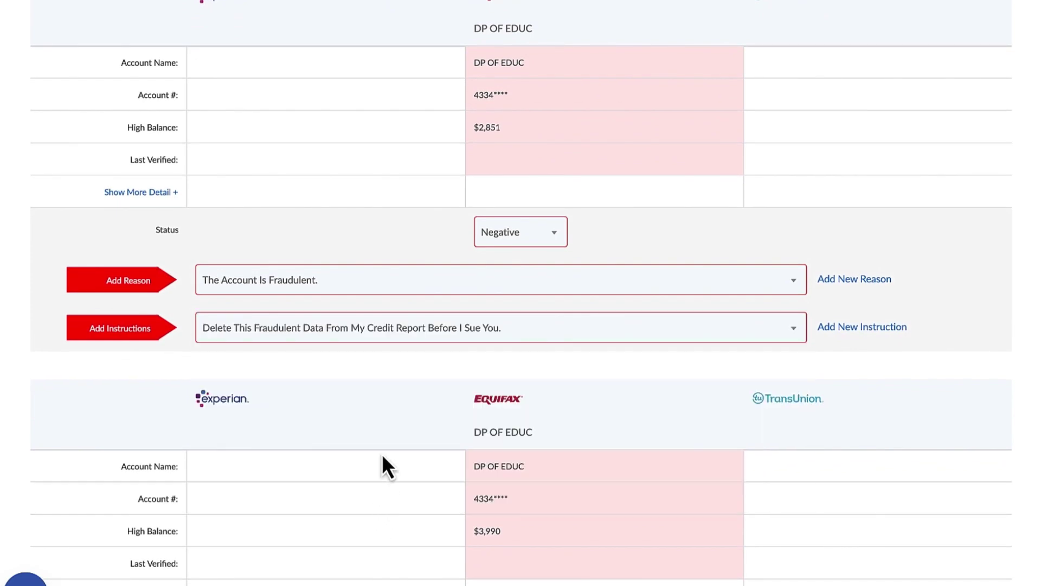
Set the $3,990 DP OF EDUC account's dispute reason to "The account is fraudulent."
{"action": "scroll", "coordinate": [382, 454], "scroll_direction": "down", "scroll_amount": 7}
{"action": "left_click", "coordinate": [348, 323]}
{"action": "scroll", "coordinate": [380, 458], "scroll_direction": "down", "scroll_amount": 5}
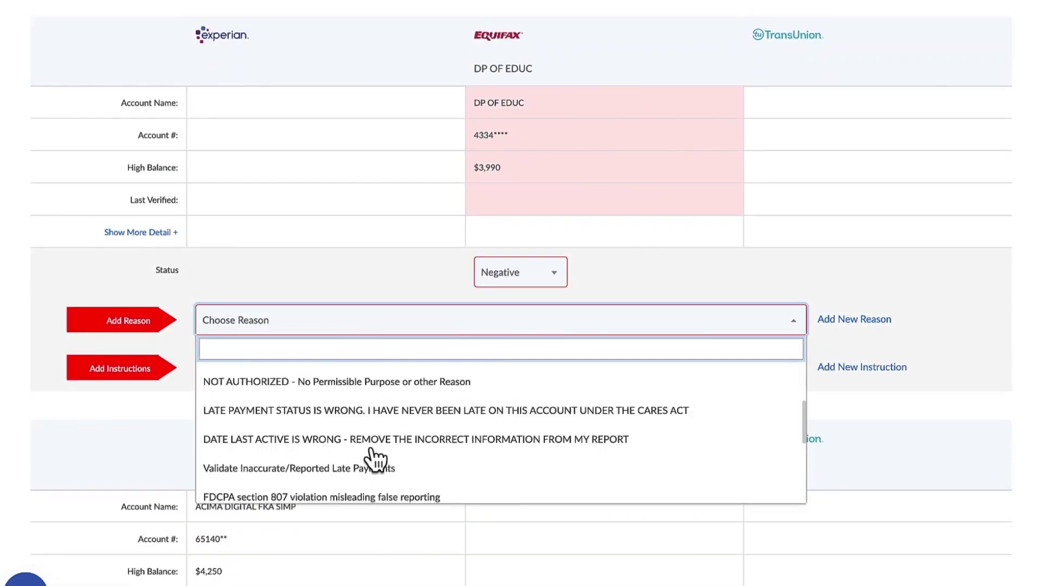
{"action": "scroll", "coordinate": [374, 460], "scroll_direction": "down", "scroll_amount": 8}
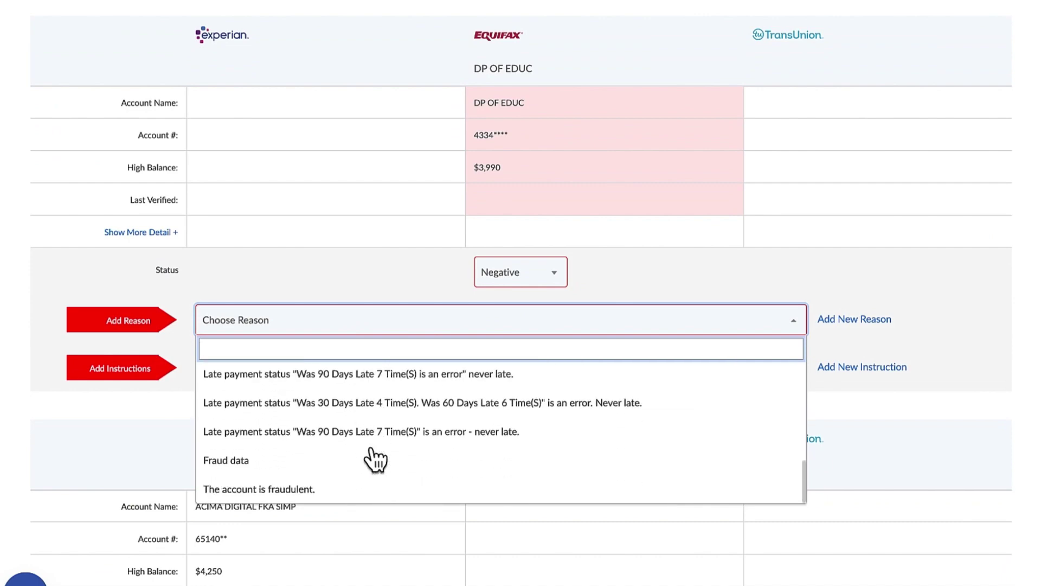
{"action": "left_click", "coordinate": [372, 490]}
Set the $3,990 DP OF EDUC account's instruction to "Delete this fraudulent data from my credit report before I sue you."
{"action": "left_click", "coordinate": [353, 375]}
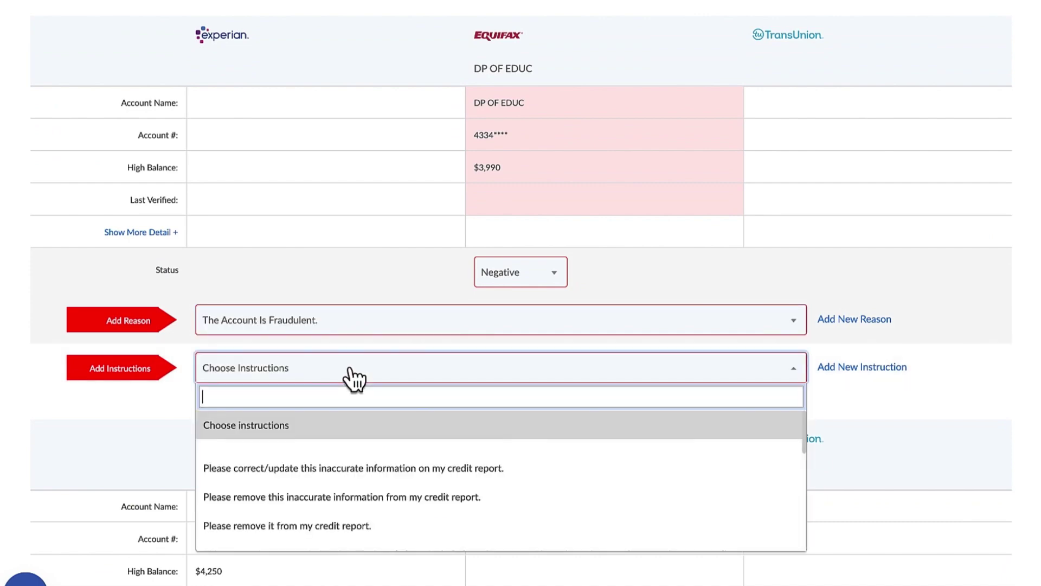
{"action": "scroll", "coordinate": [406, 478], "scroll_direction": "down", "scroll_amount": 3}
{"action": "scroll", "coordinate": [404, 469], "scroll_direction": "down", "scroll_amount": 5}
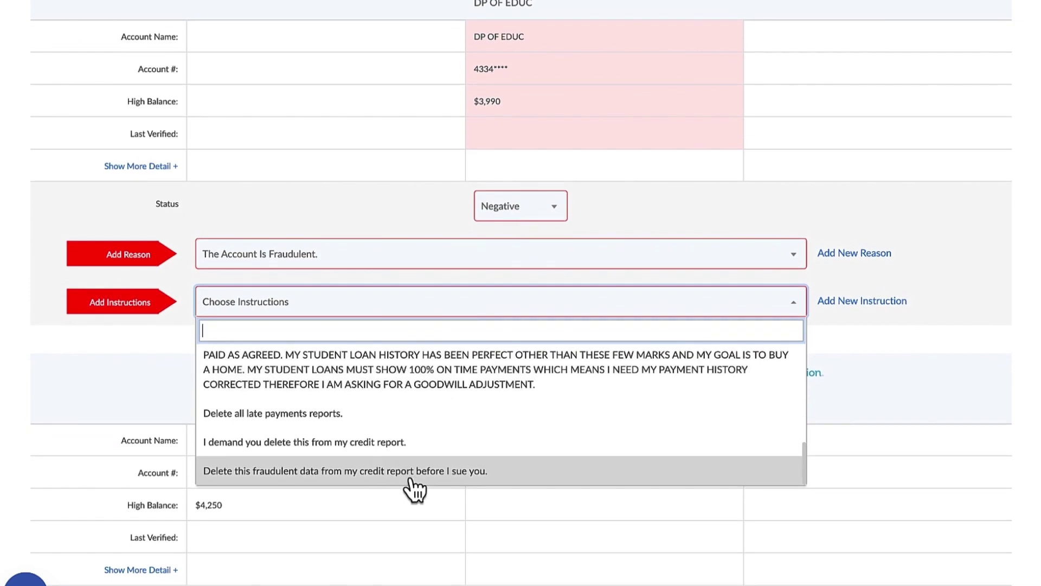
{"action": "left_click", "coordinate": [410, 472]}
Expand the SPRINGOAKCAP account's full details and review its dates, balance, account rating and payment status at TransUnion
{"action": "scroll", "coordinate": [410, 471], "scroll_direction": "down", "scroll_amount": 10}
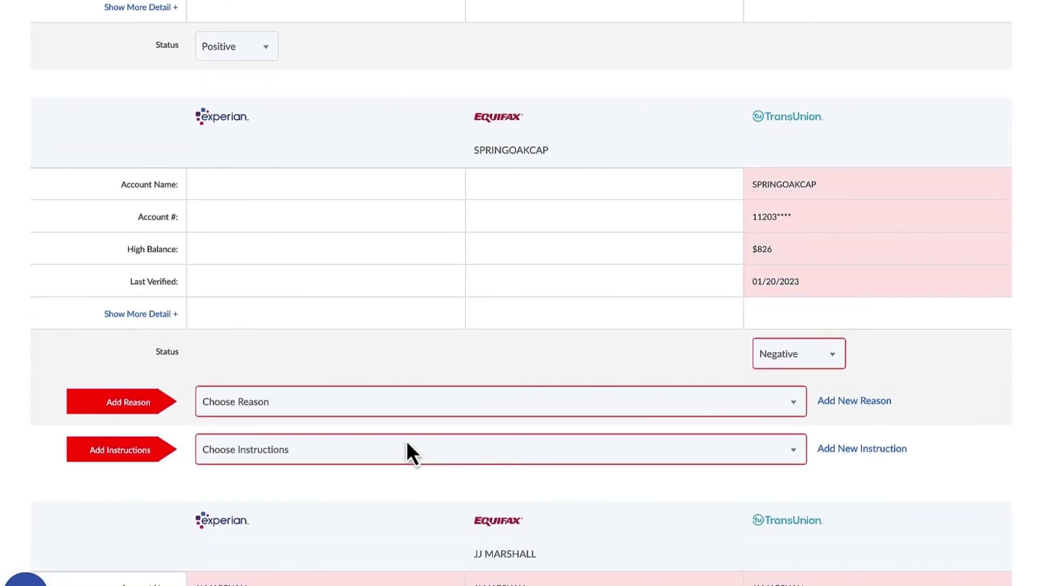
{"action": "left_click", "coordinate": [142, 315]}
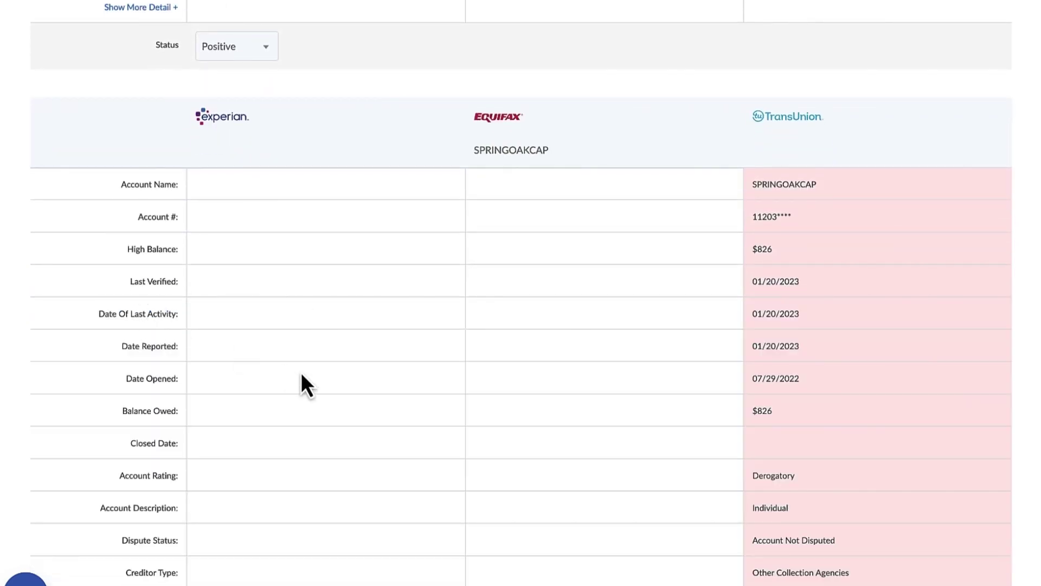
{"action": "scroll", "coordinate": [306, 377], "scroll_direction": "down", "scroll_amount": 3}
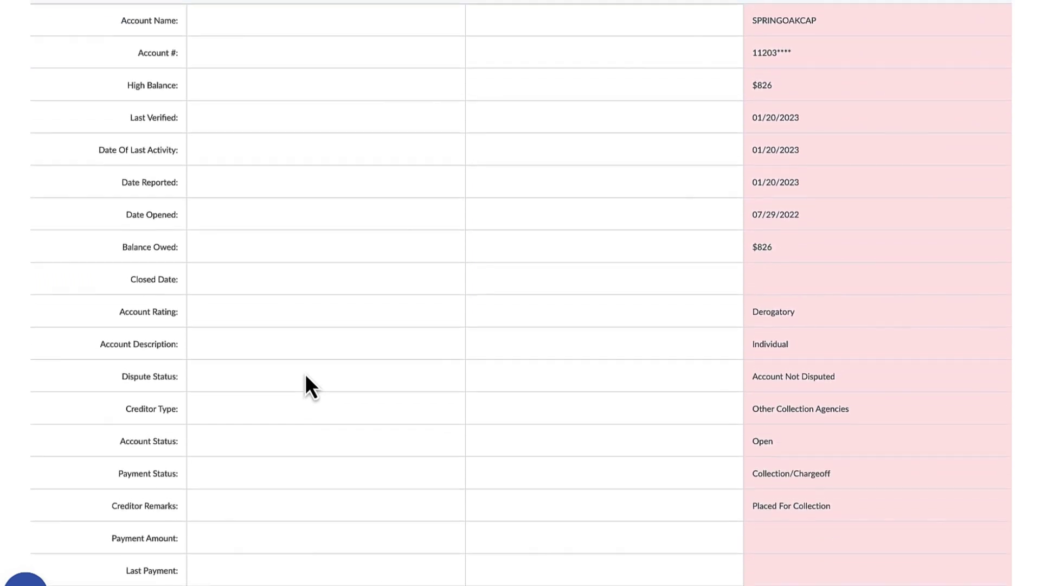
{"action": "scroll", "coordinate": [304, 373], "scroll_direction": "down", "scroll_amount": 1}
{"action": "scroll", "coordinate": [305, 373], "scroll_direction": "up", "scroll_amount": 1}
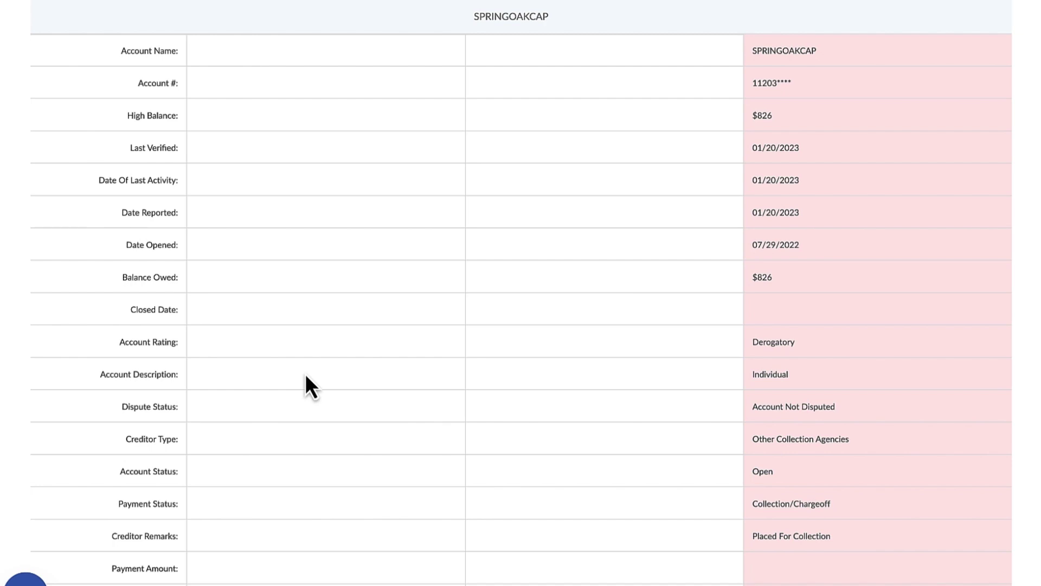
Set the SPRINGOAKCAP account's dispute reason to "Victim of Fraud. Account does not belong to me."
{"action": "scroll", "coordinate": [306, 376], "scroll_direction": "down", "scroll_amount": 1}
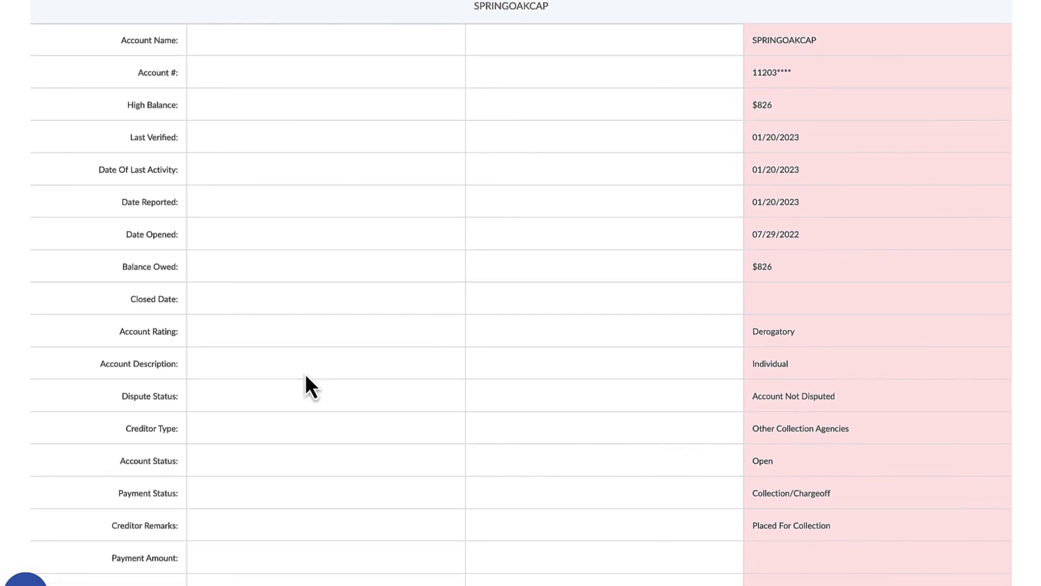
{"action": "scroll", "coordinate": [306, 376], "scroll_direction": "down", "scroll_amount": 10}
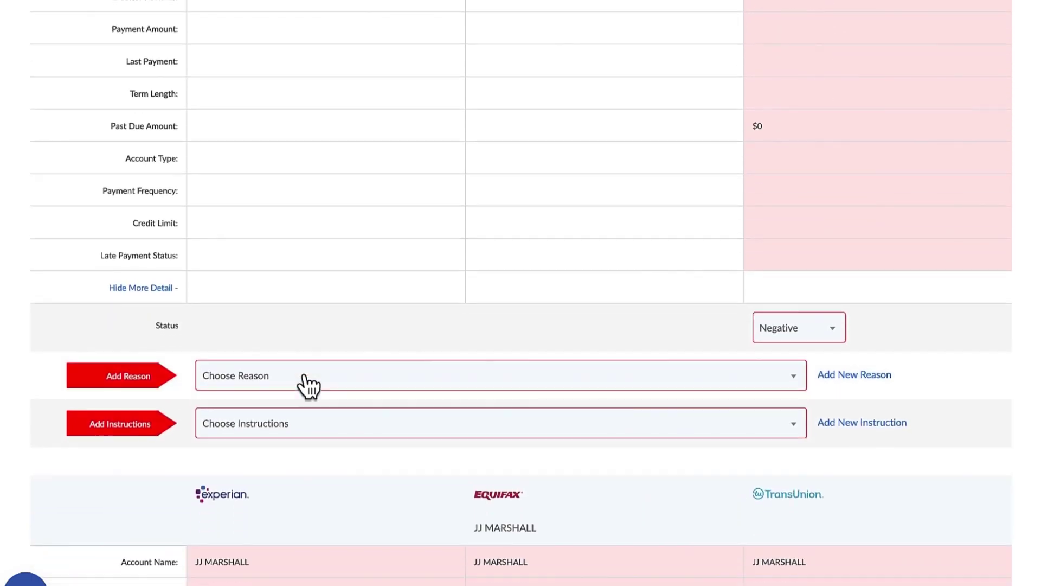
{"action": "scroll", "coordinate": [333, 321], "scroll_direction": "up", "scroll_amount": 11}
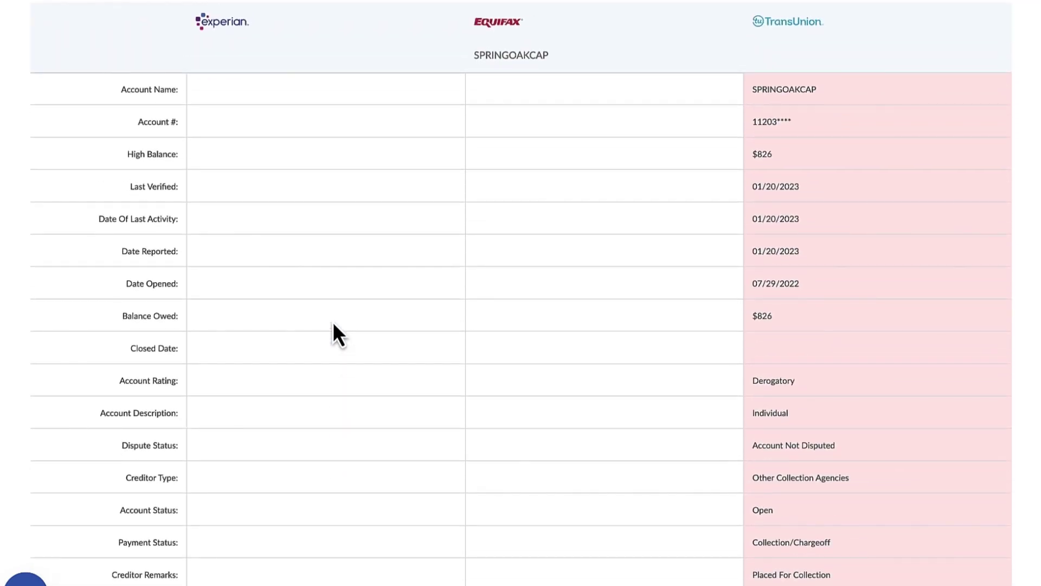
{"action": "scroll", "coordinate": [333, 324], "scroll_direction": "down", "scroll_amount": 1}
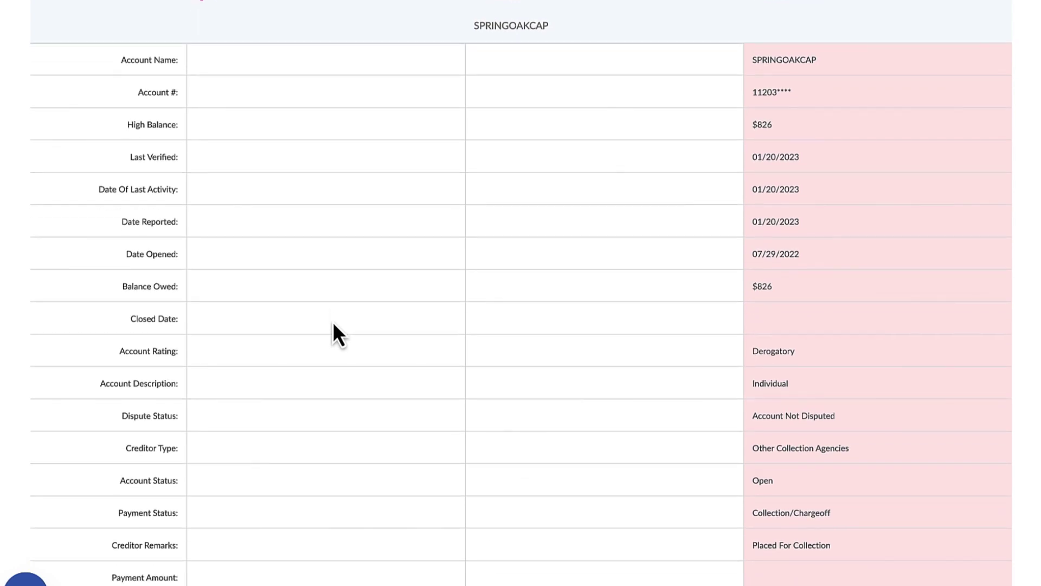
{"action": "scroll", "coordinate": [333, 321], "scroll_direction": "down", "scroll_amount": 8}
{"action": "scroll", "coordinate": [333, 322], "scroll_direction": "down", "scroll_amount": 1}
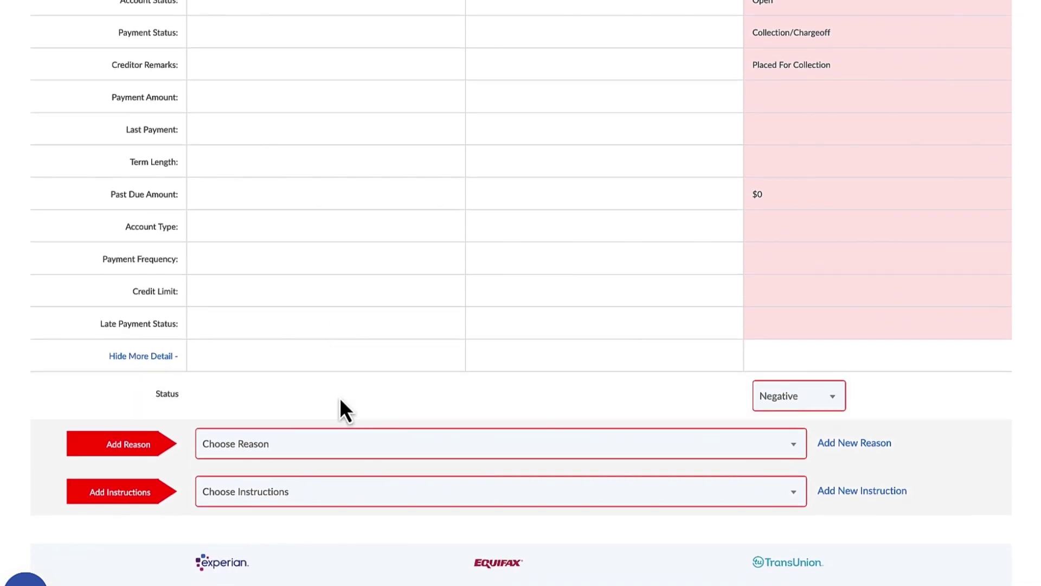
{"action": "left_click", "coordinate": [345, 450]}
{"action": "scroll", "coordinate": [380, 487], "scroll_direction": "down", "scroll_amount": 2}
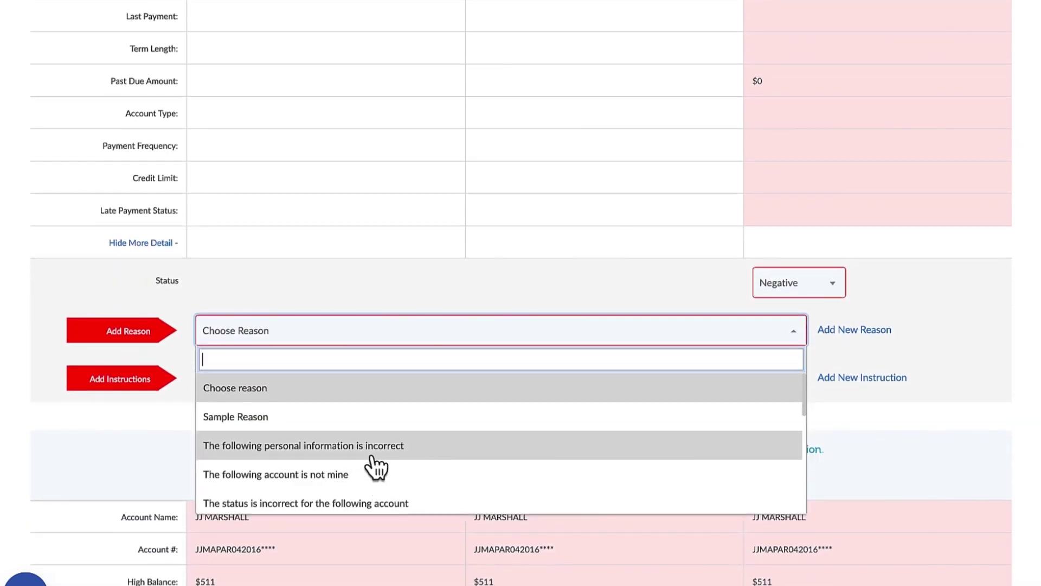
{"action": "scroll", "coordinate": [379, 465], "scroll_direction": "down", "scroll_amount": 10}
{"action": "scroll", "coordinate": [374, 465], "scroll_direction": "up", "scroll_amount": 1}
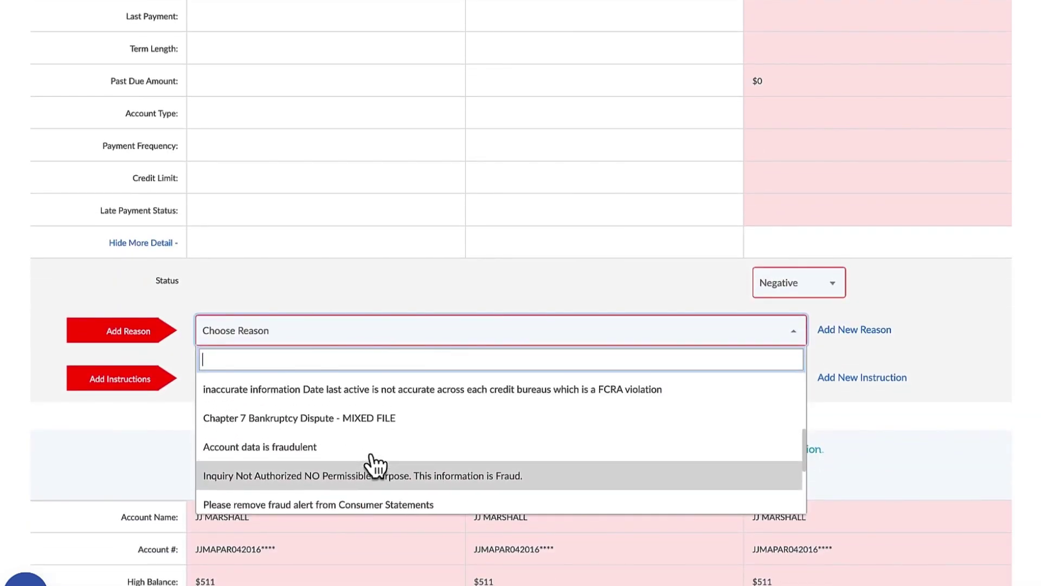
{"action": "scroll", "coordinate": [375, 465], "scroll_direction": "down", "scroll_amount": 3}
{"action": "left_click", "coordinate": [373, 444]}
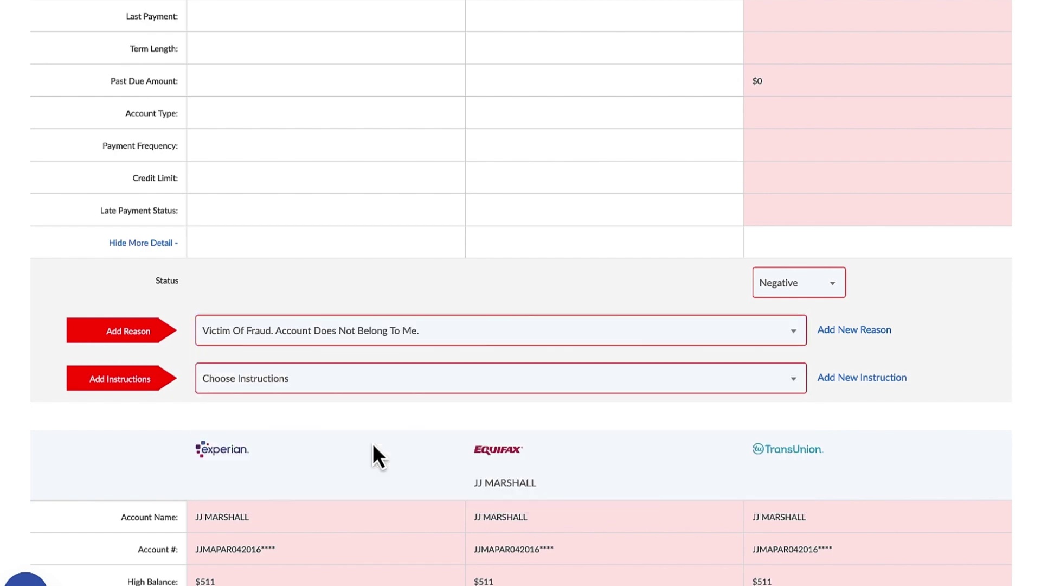
Set the SPRINGOAKCAP account's instruction to "I have been a victim of identity theft, please delete."
{"action": "left_click", "coordinate": [345, 389]}
{"action": "scroll", "coordinate": [384, 510], "scroll_direction": "down", "scroll_amount": 3}
{"action": "scroll", "coordinate": [383, 509], "scroll_direction": "down", "scroll_amount": 5}
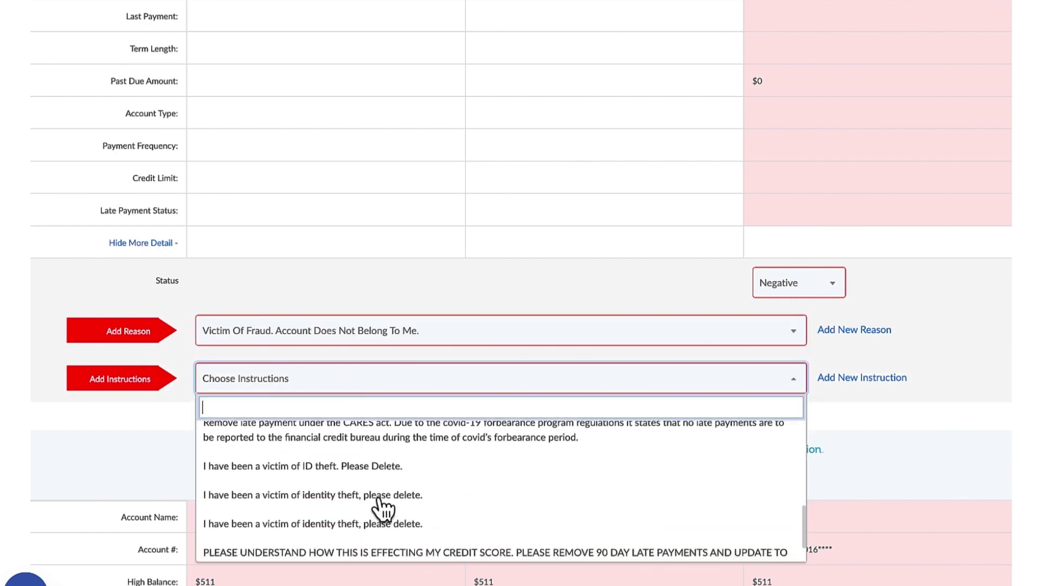
{"action": "left_click", "coordinate": [369, 477]}
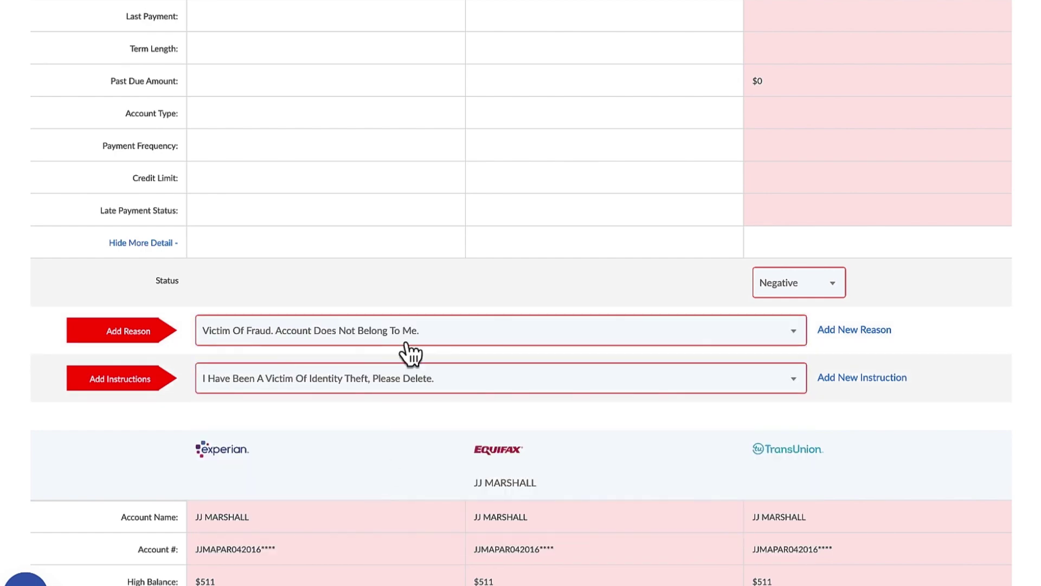
Expand the JJ MARSHALL account's full details and review its dates, balances, ratings and payment status across the three bureaus
{"action": "scroll", "coordinate": [412, 200], "scroll_direction": "down", "scroll_amount": 9}
{"action": "scroll", "coordinate": [412, 200], "scroll_direction": "up", "scroll_amount": 1}
{"action": "scroll", "coordinate": [412, 201], "scroll_direction": "up", "scroll_amount": 2}
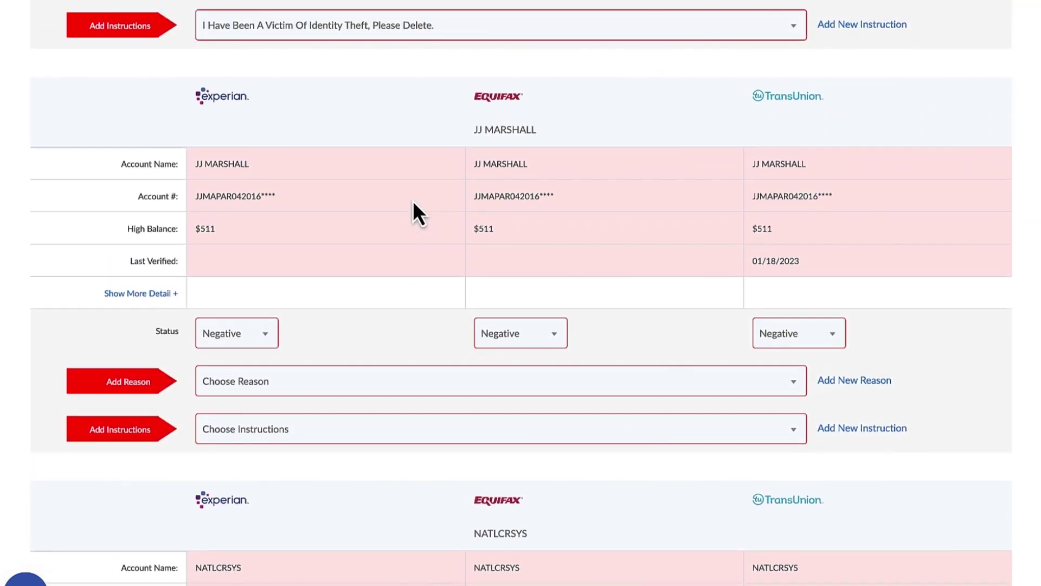
{"action": "scroll", "coordinate": [403, 305], "scroll_direction": "up", "scroll_amount": 2}
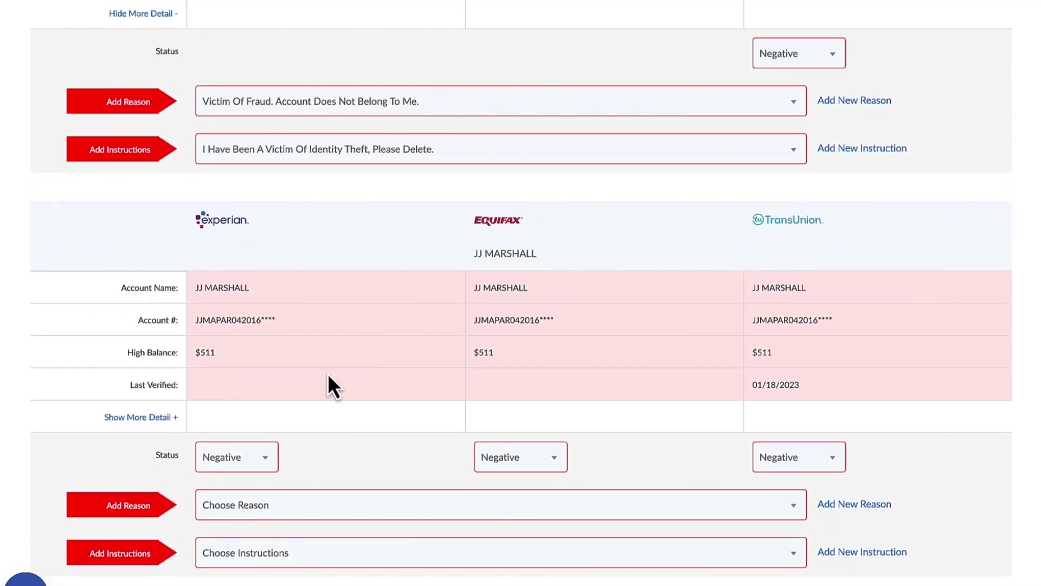
{"action": "left_click", "coordinate": [137, 417]}
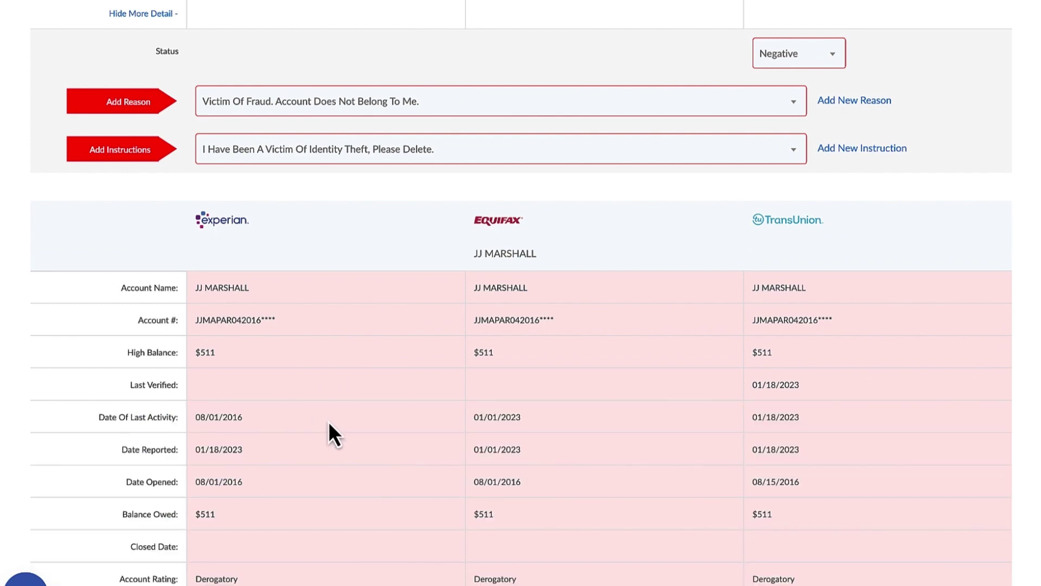
{"action": "scroll", "coordinate": [329, 423], "scroll_direction": "down", "scroll_amount": 9}
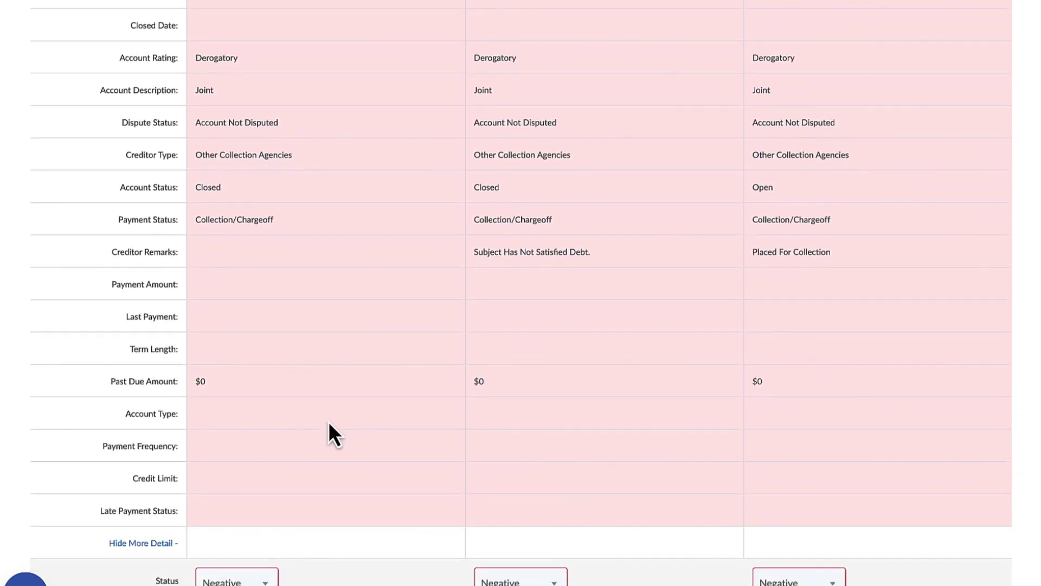
Set the JJ MARSHALL account's dispute reason to "Victim of Fraud. Account does not belong to me."
{"action": "scroll", "coordinate": [330, 423], "scroll_direction": "down", "scroll_amount": 5}
{"action": "left_click", "coordinate": [310, 320]}
{"action": "scroll", "coordinate": [331, 390], "scroll_direction": "down", "scroll_amount": 3}
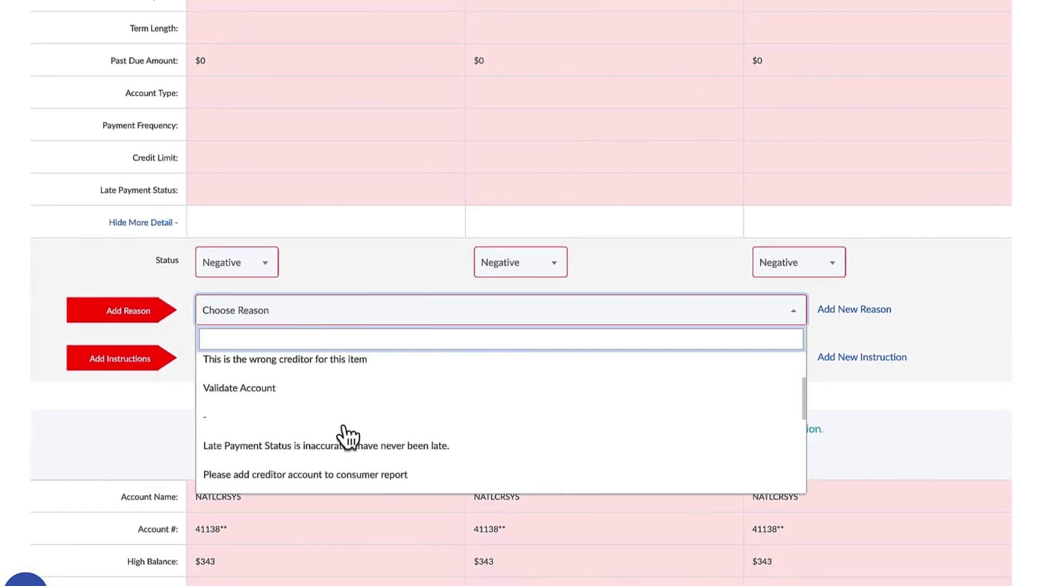
{"action": "scroll", "coordinate": [347, 436], "scroll_direction": "down", "scroll_amount": 2}
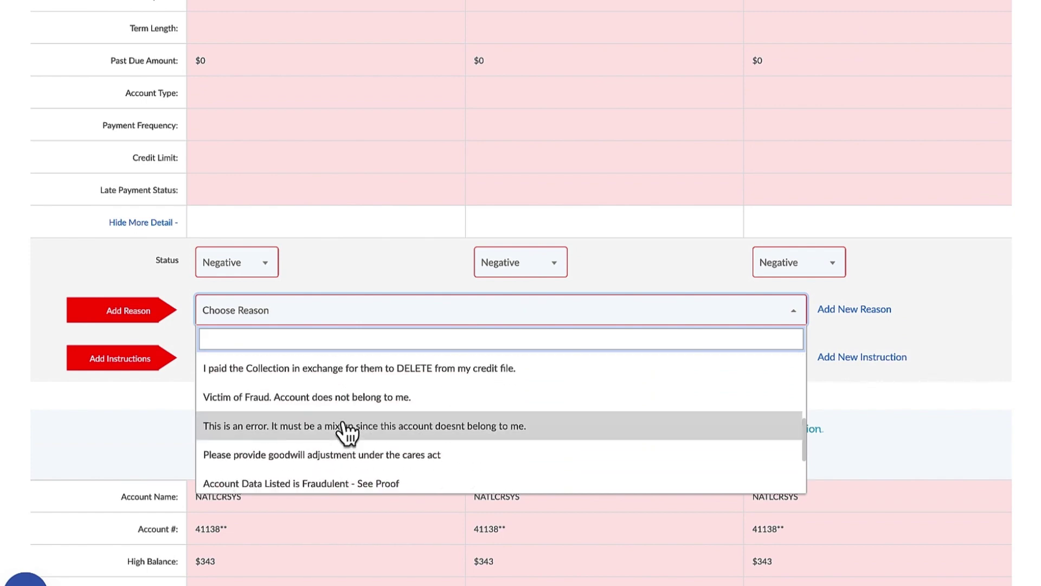
{"action": "left_click", "coordinate": [331, 399]}
{"action": "left_click", "coordinate": [295, 363]}
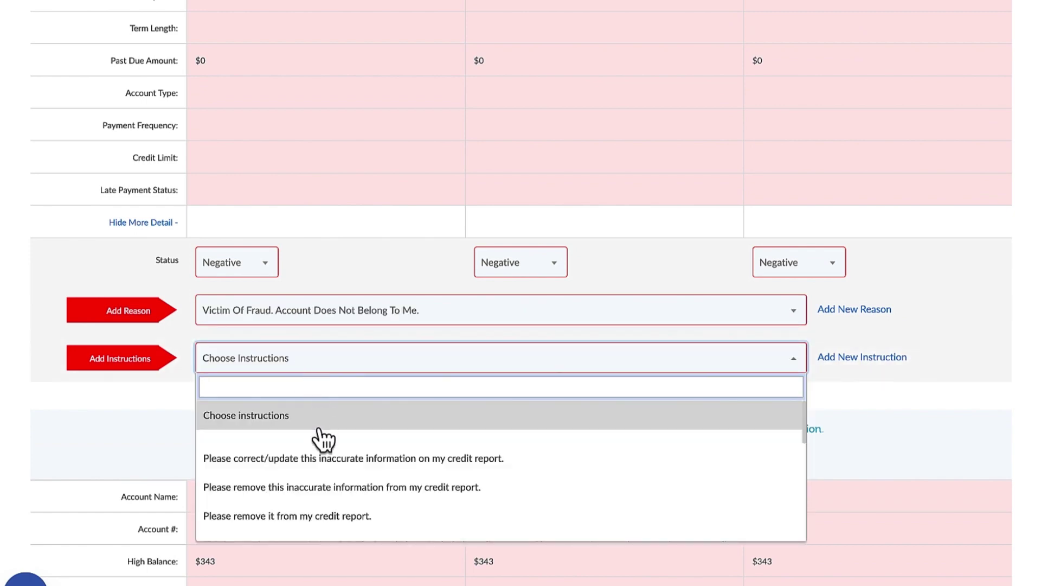
{"action": "scroll", "coordinate": [327, 467], "scroll_direction": "down", "scroll_amount": 10}
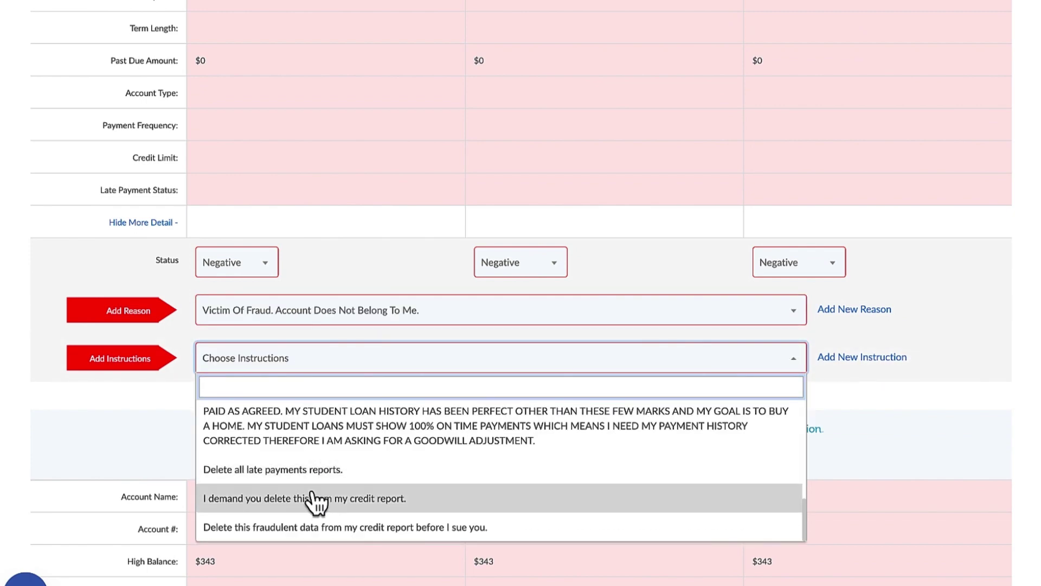
{"action": "scroll", "coordinate": [318, 502], "scroll_direction": "up", "scroll_amount": 5}
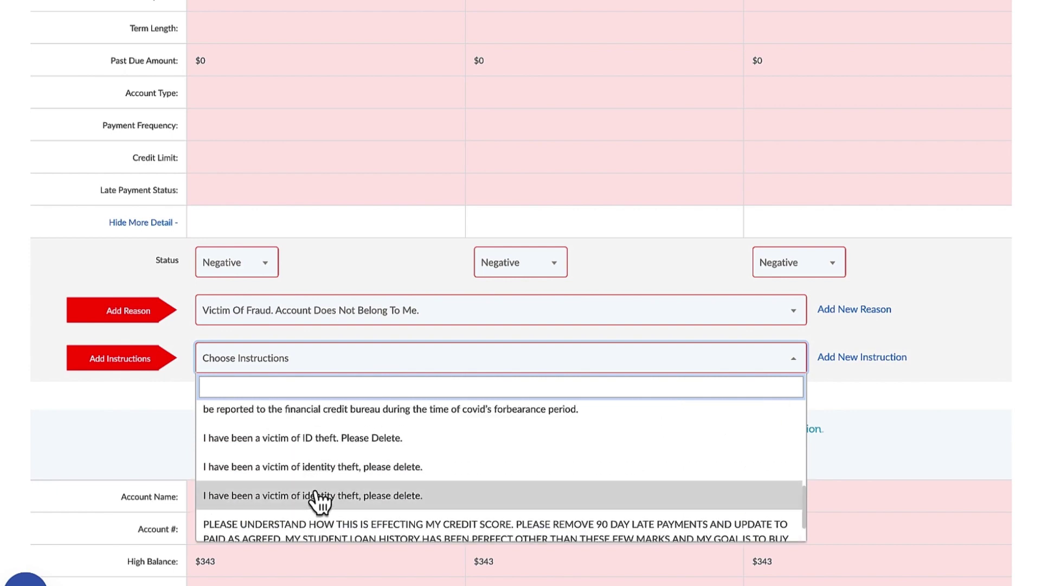
{"action": "left_click", "coordinate": [325, 495]}
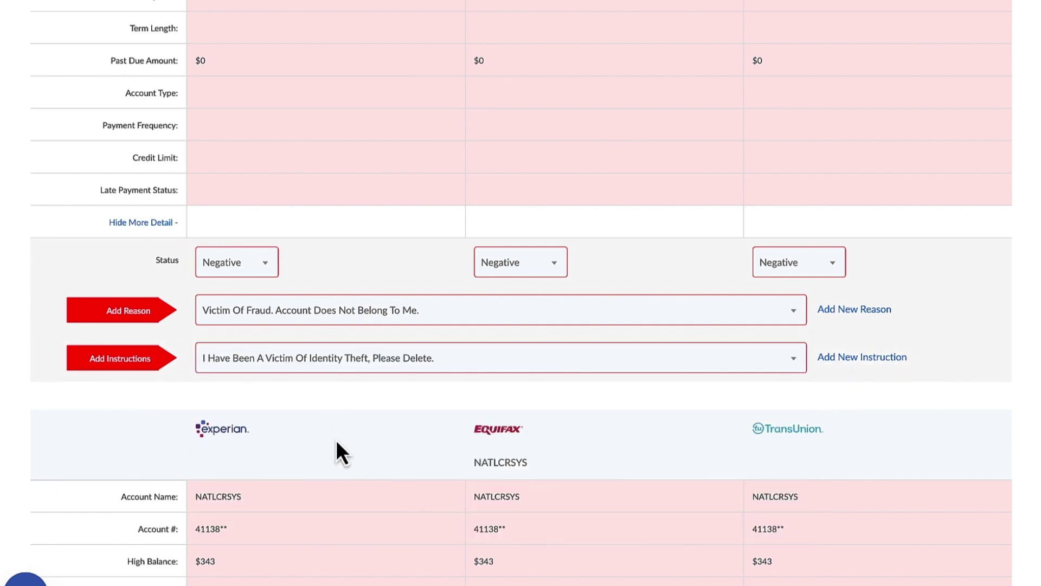
Set the NATLCRSYS account's dispute reason to "Identity theft - Fraudulent account."
{"action": "scroll", "coordinate": [342, 448], "scroll_direction": "down", "scroll_amount": 7}
{"action": "left_click", "coordinate": [312, 341]}
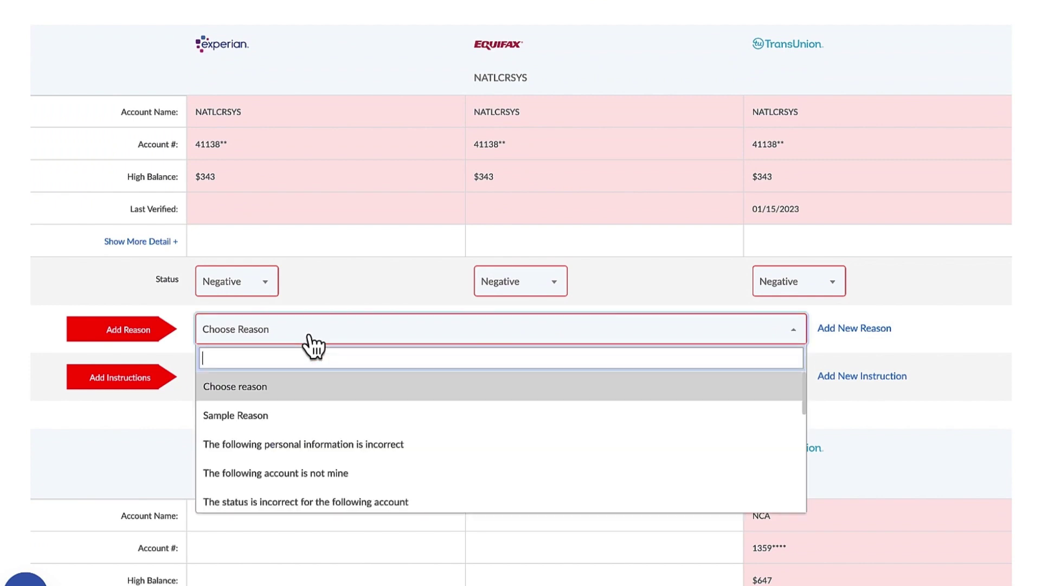
{"action": "scroll", "coordinate": [325, 402], "scroll_direction": "down", "scroll_amount": 5}
{"action": "scroll", "coordinate": [325, 423], "scroll_direction": "down", "scroll_amount": 3}
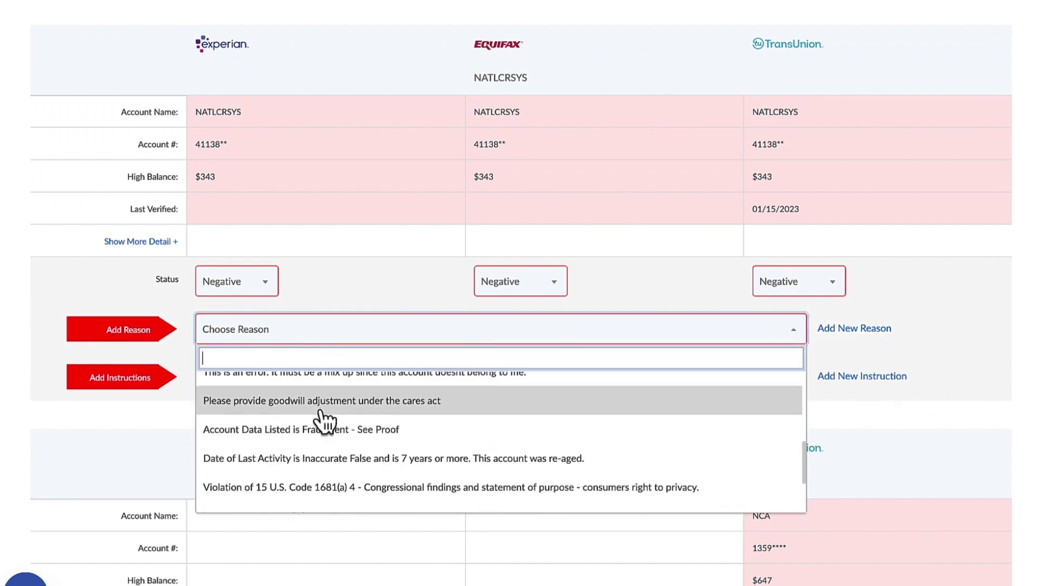
{"action": "scroll", "coordinate": [324, 421], "scroll_direction": "down", "scroll_amount": 4}
{"action": "scroll", "coordinate": [325, 421], "scroll_direction": "up", "scroll_amount": 1}
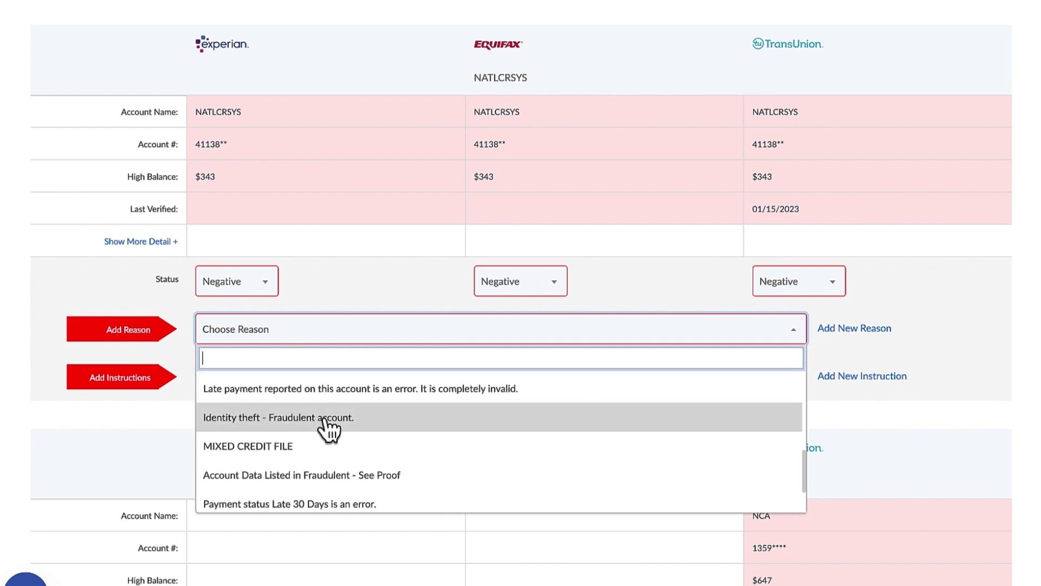
{"action": "left_click", "coordinate": [324, 420]}
Set the NATLCRSYS account's instruction to "I have been a victim of identity theft, please delete."
{"action": "left_click", "coordinate": [297, 384]}
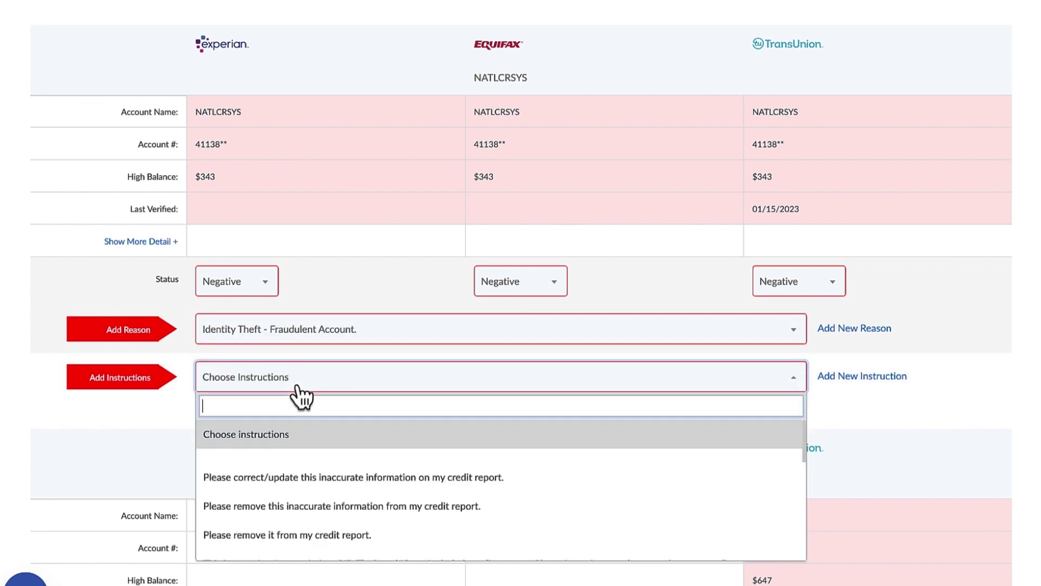
{"action": "scroll", "coordinate": [327, 461], "scroll_direction": "down", "scroll_amount": 5}
{"action": "scroll", "coordinate": [332, 442], "scroll_direction": "up", "scroll_amount": 2}
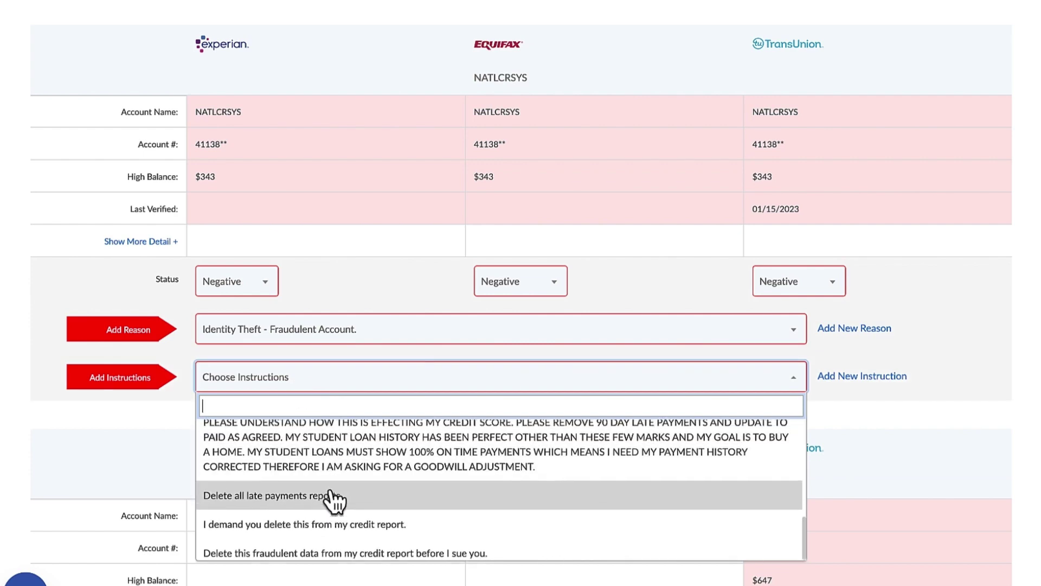
{"action": "scroll", "coordinate": [329, 491], "scroll_direction": "up", "scroll_amount": 1}
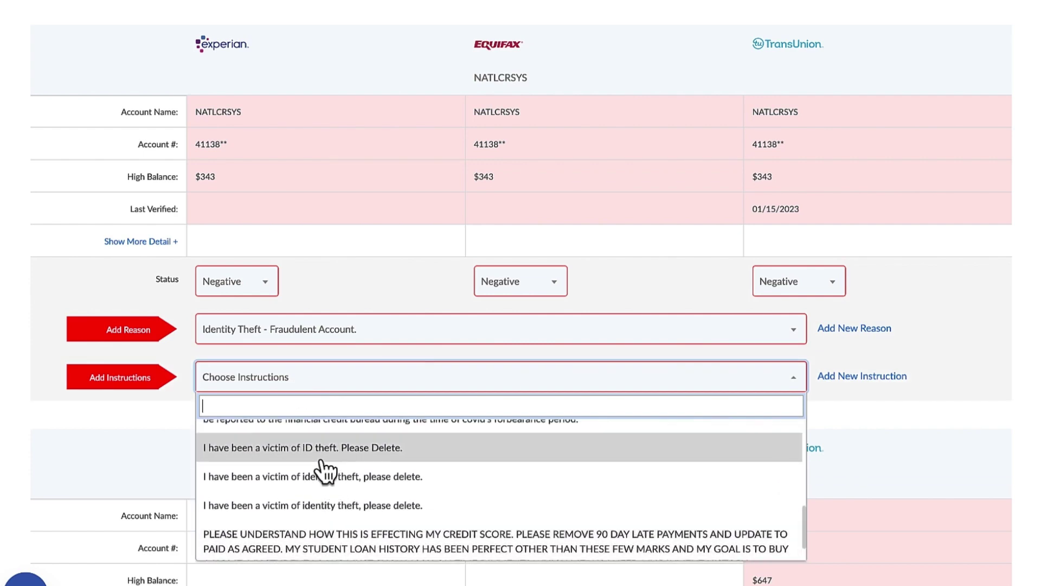
{"action": "left_click", "coordinate": [338, 477]}
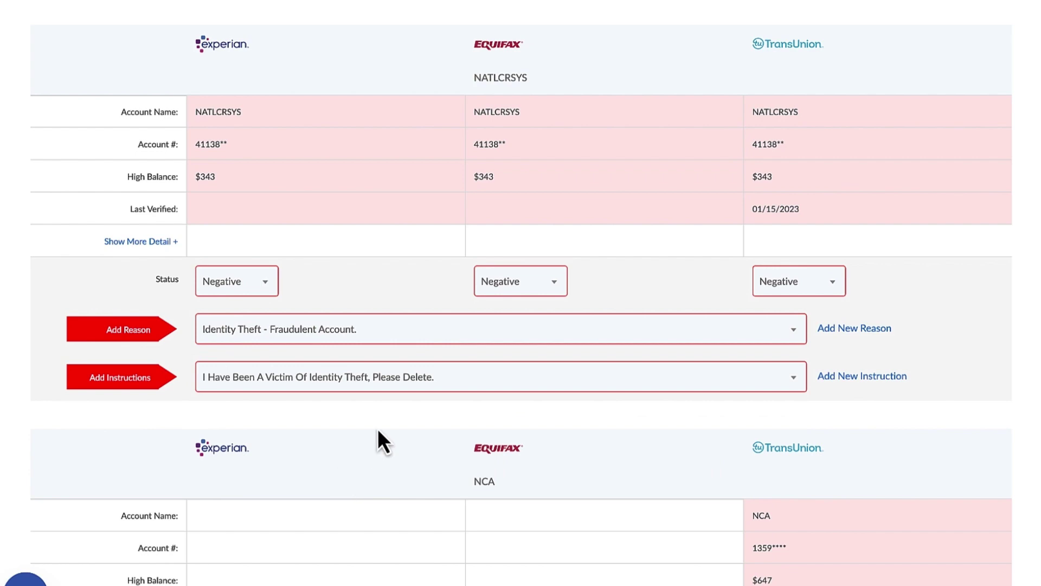
Set the NCA account's dispute reason to "Identity theft - Fraudulent account."
{"action": "scroll", "coordinate": [380, 437], "scroll_direction": "down", "scroll_amount": 6}
{"action": "scroll", "coordinate": [378, 428], "scroll_direction": "down", "scroll_amount": 1}
{"action": "left_click", "coordinate": [256, 288]}
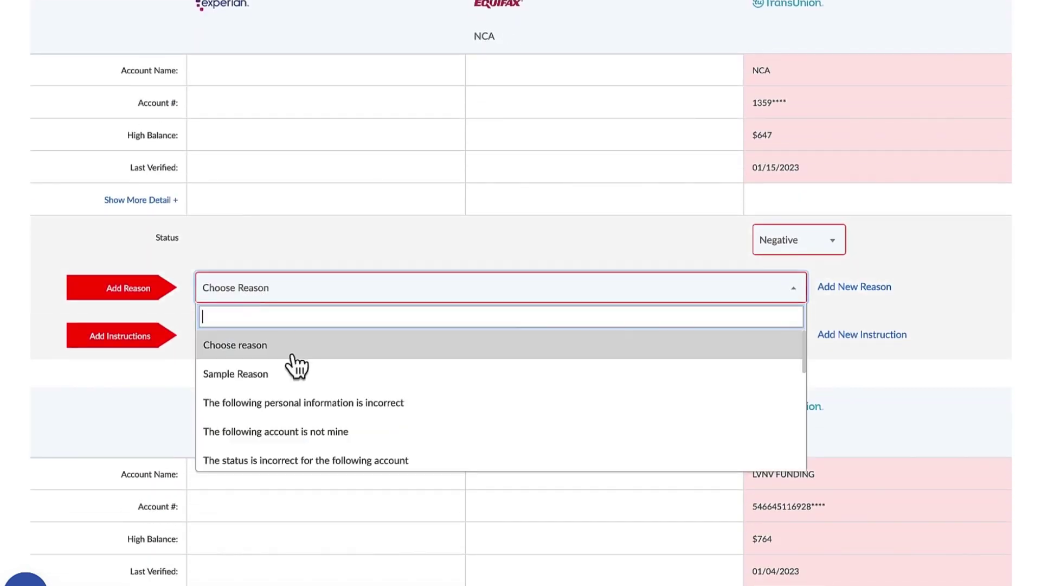
{"action": "scroll", "coordinate": [317, 418], "scroll_direction": "down", "scroll_amount": 3}
{"action": "scroll", "coordinate": [317, 418], "scroll_direction": "down", "scroll_amount": 5}
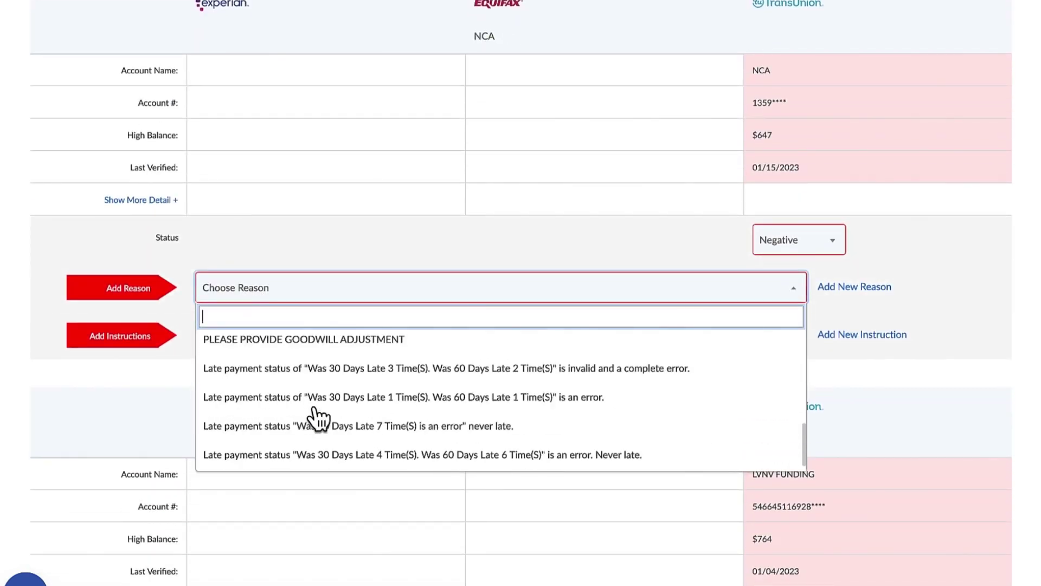
{"action": "scroll", "coordinate": [318, 418], "scroll_direction": "down", "scroll_amount": 2}
{"action": "scroll", "coordinate": [319, 417], "scroll_direction": "up", "scroll_amount": 5}
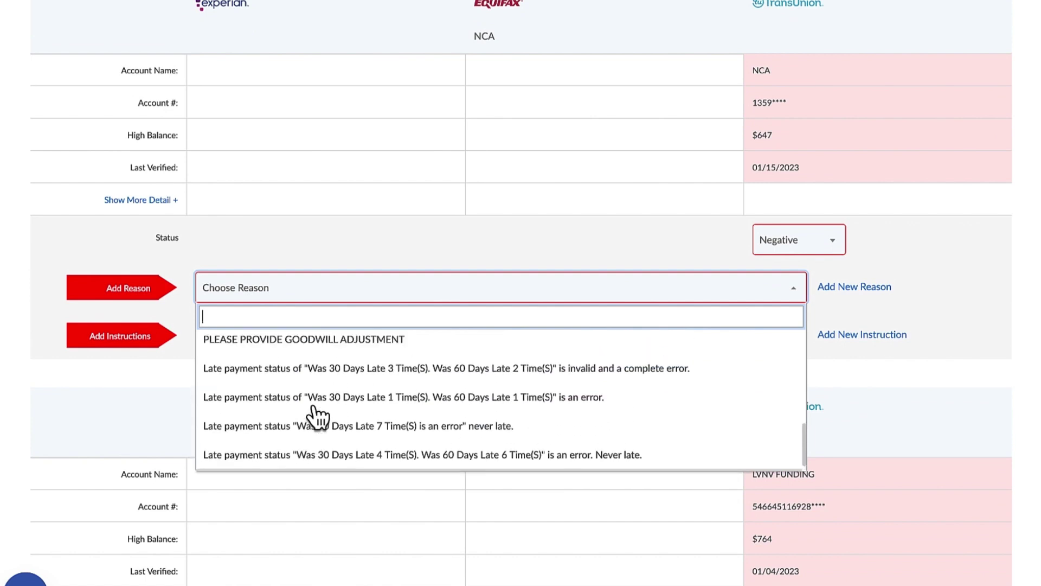
{"action": "scroll", "coordinate": [320, 420], "scroll_direction": "up", "scroll_amount": 4}
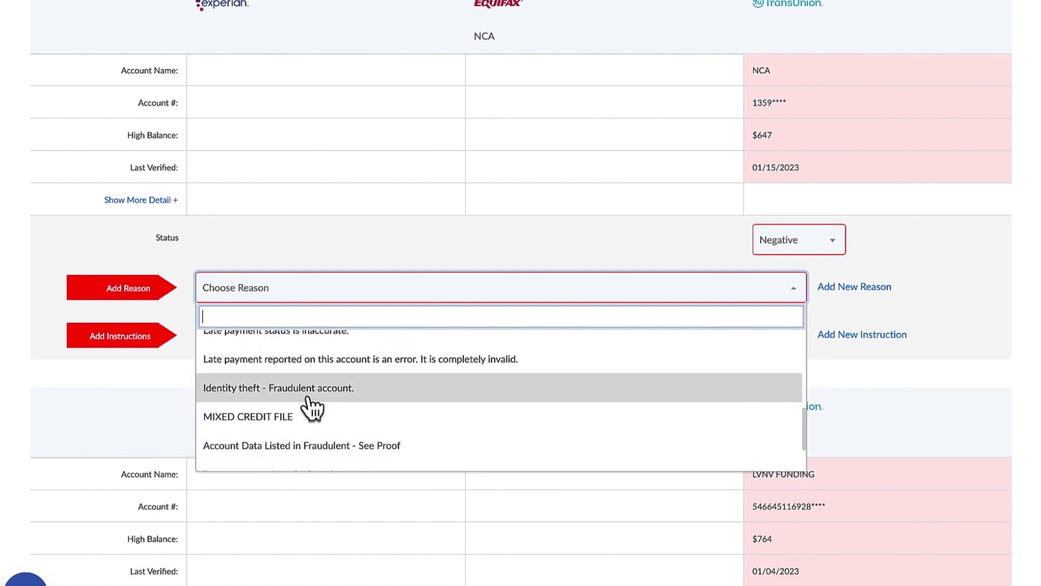
{"action": "scroll", "coordinate": [312, 410], "scroll_direction": "up", "scroll_amount": 2}
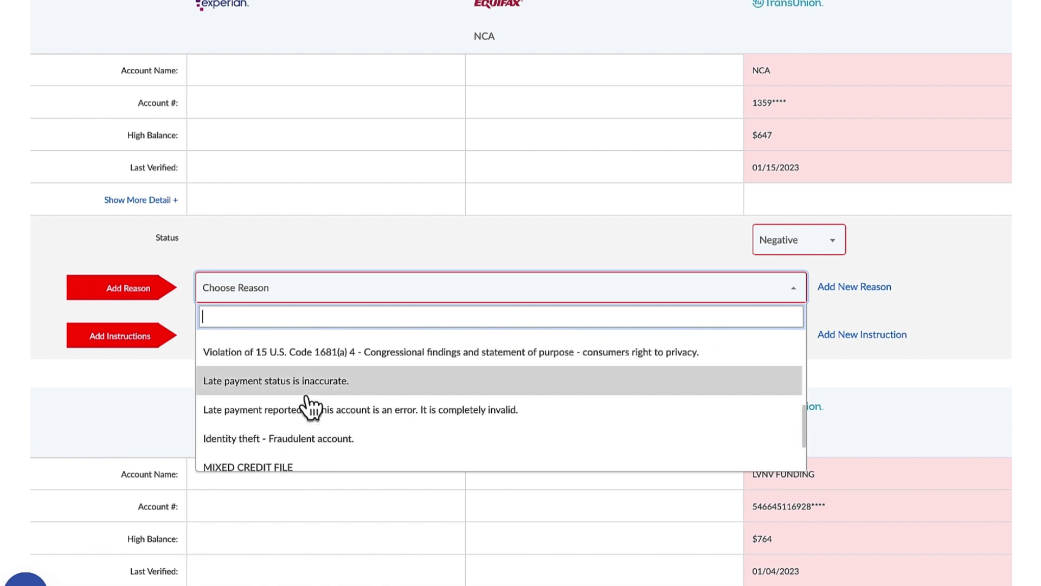
{"action": "scroll", "coordinate": [312, 408], "scroll_direction": "up", "scroll_amount": 3}
{"action": "scroll", "coordinate": [312, 408], "scroll_direction": "down", "scroll_amount": 5}
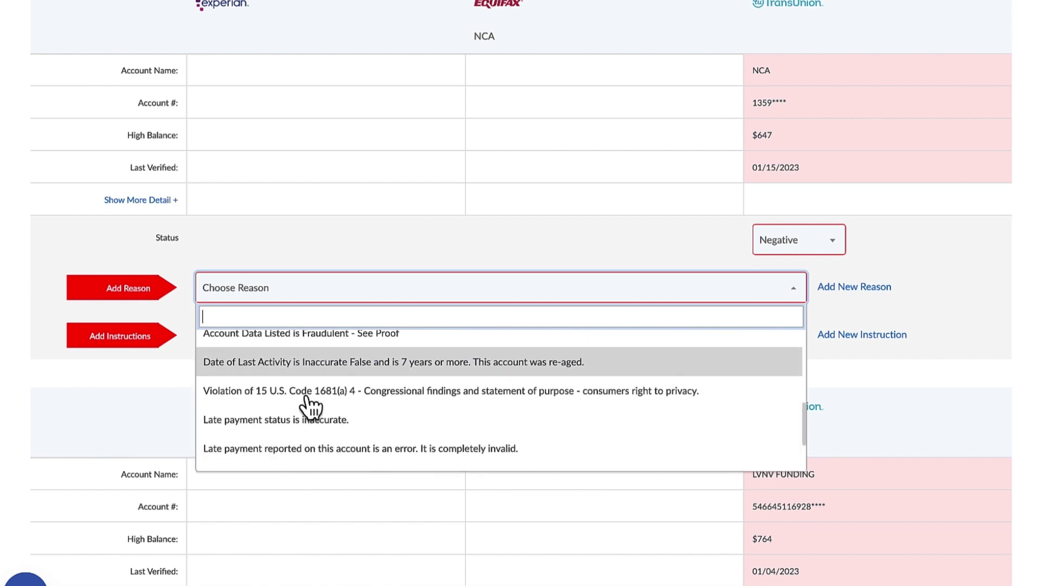
{"action": "scroll", "coordinate": [312, 408], "scroll_direction": "down", "scroll_amount": 3}
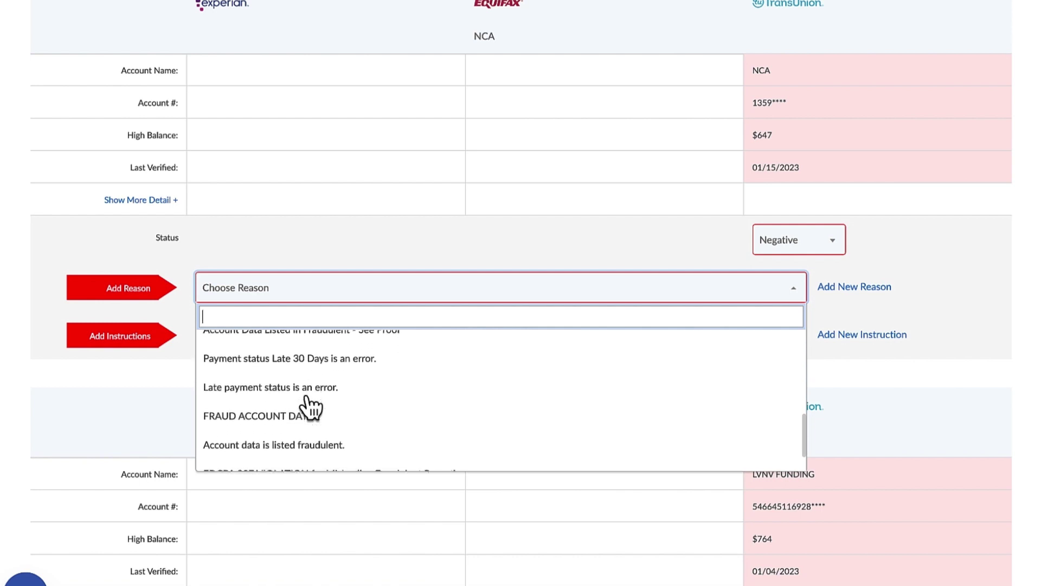
{"action": "scroll", "coordinate": [312, 408], "scroll_direction": "down", "scroll_amount": 4}
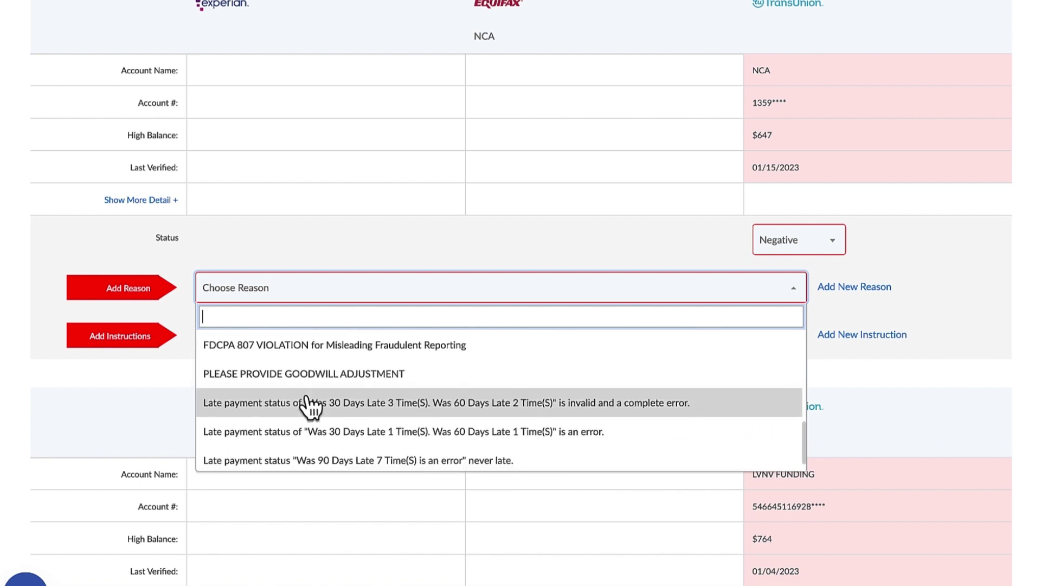
{"action": "scroll", "coordinate": [310, 407], "scroll_direction": "up", "scroll_amount": 6}
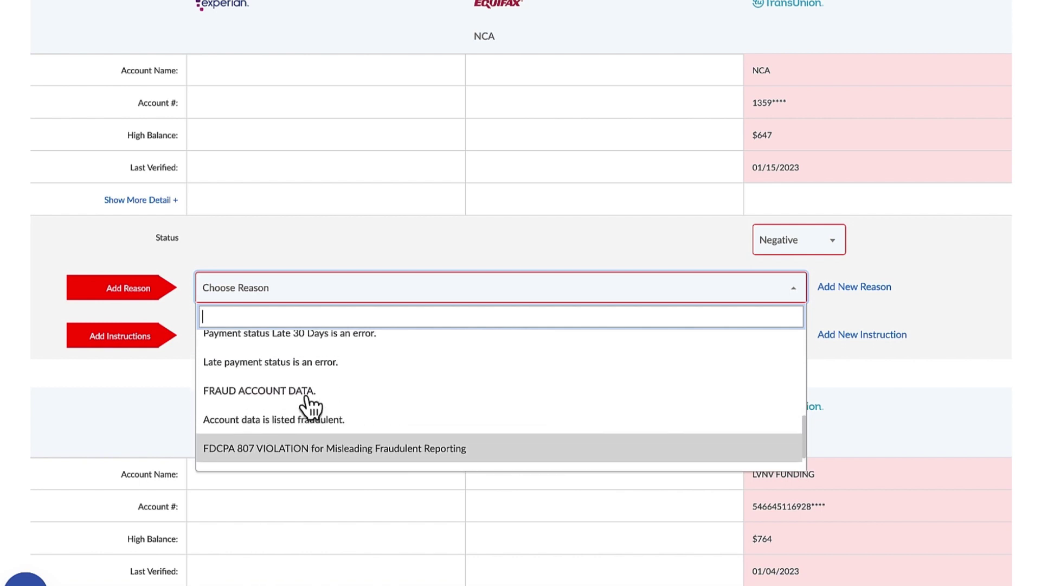
{"action": "scroll", "coordinate": [312, 408], "scroll_direction": "up", "scroll_amount": 3}
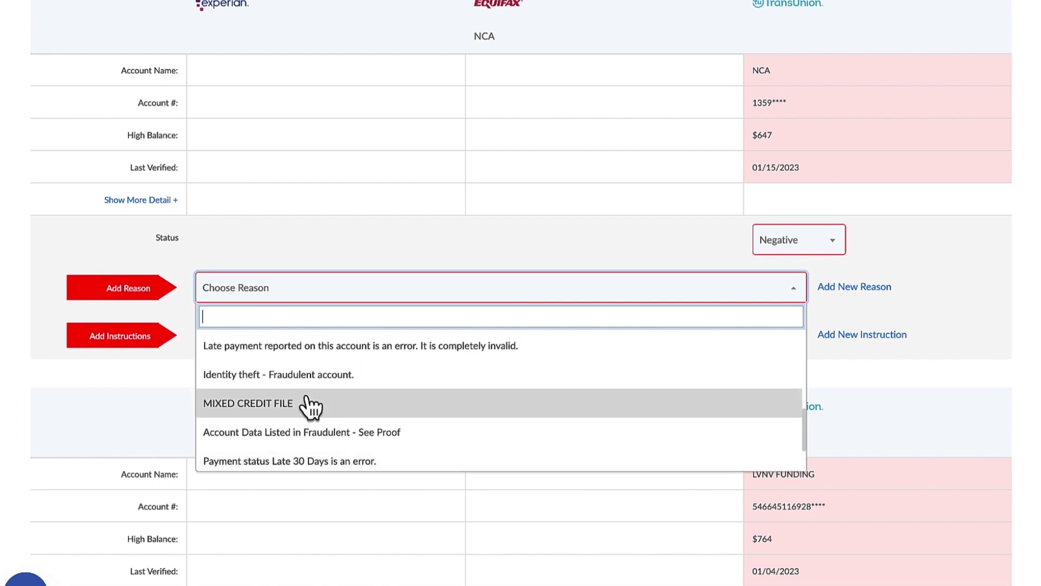
{"action": "scroll", "coordinate": [311, 407], "scroll_direction": "up", "scroll_amount": 3}
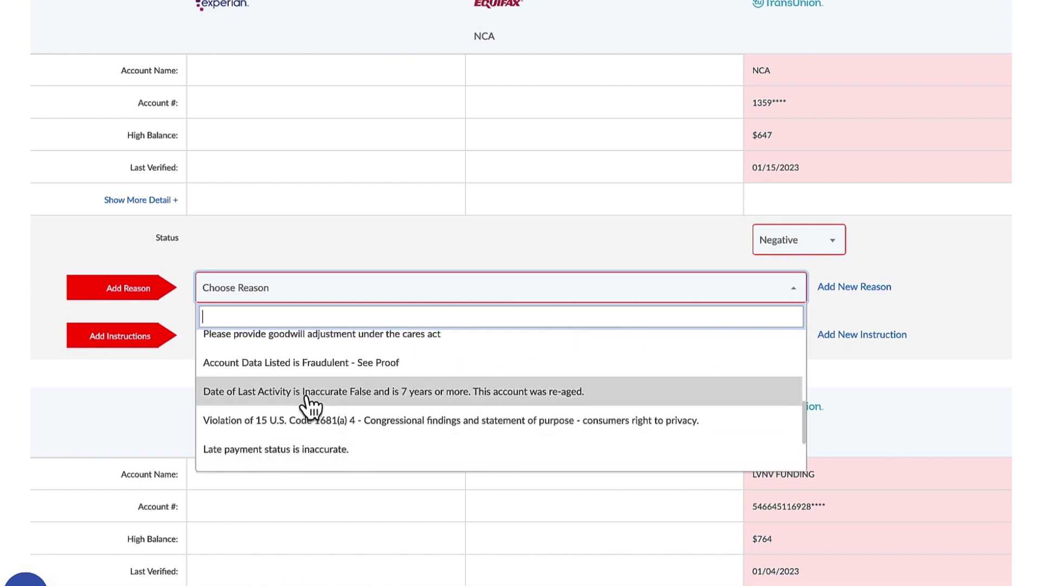
{"action": "scroll", "coordinate": [310, 406], "scroll_direction": "down", "scroll_amount": 3}
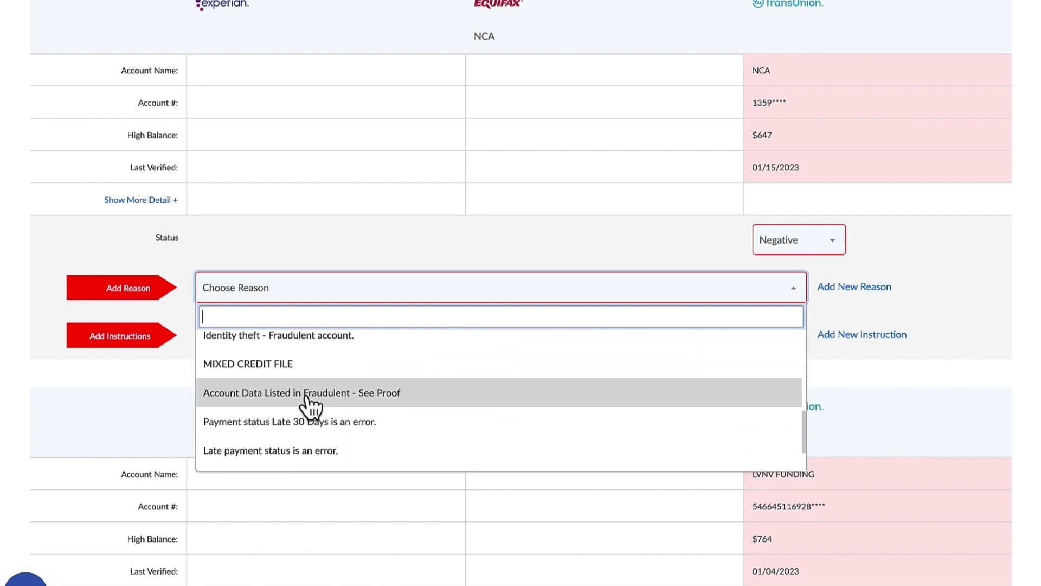
{"action": "scroll", "coordinate": [310, 407], "scroll_direction": "up", "scroll_amount": 2}
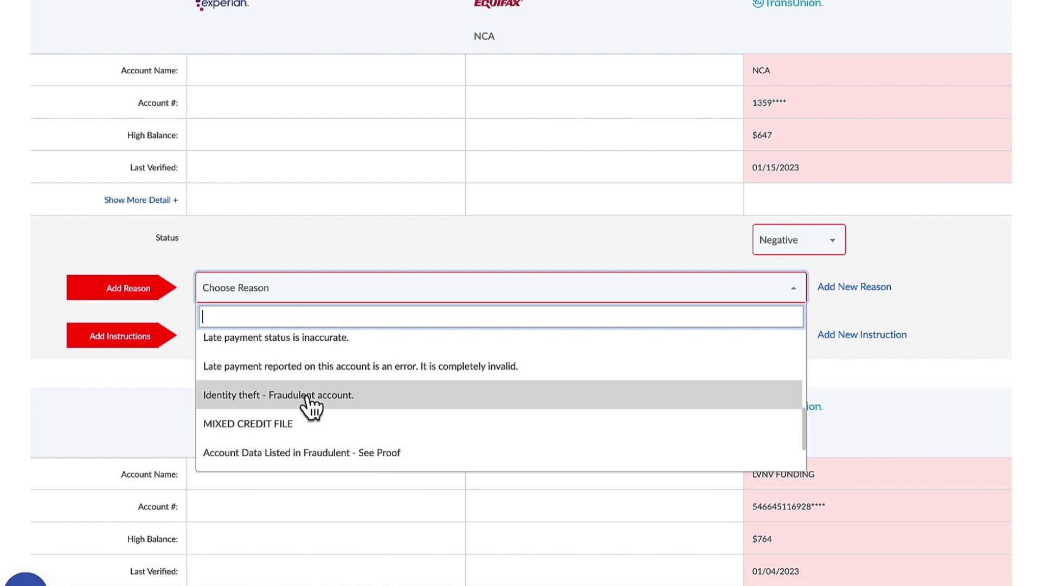
{"action": "left_click", "coordinate": [307, 396]}
Change the NCA account's dispute reason to "Victim of Fraud. Account does not belong to me."
{"action": "left_click", "coordinate": [285, 293]}
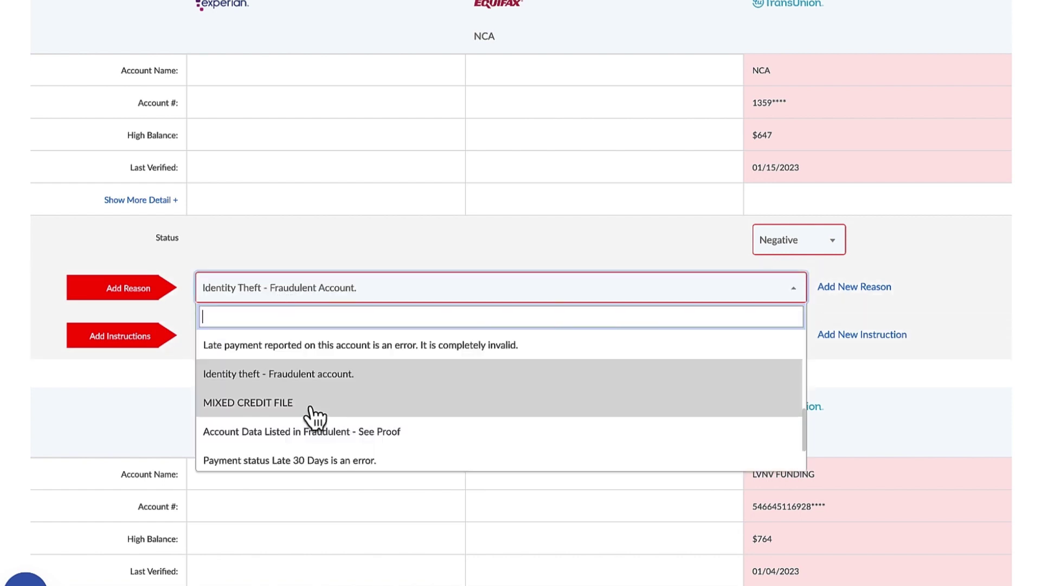
{"action": "scroll", "coordinate": [315, 418], "scroll_direction": "up", "scroll_amount": 1}
{"action": "scroll", "coordinate": [314, 419], "scroll_direction": "down", "scroll_amount": 3}
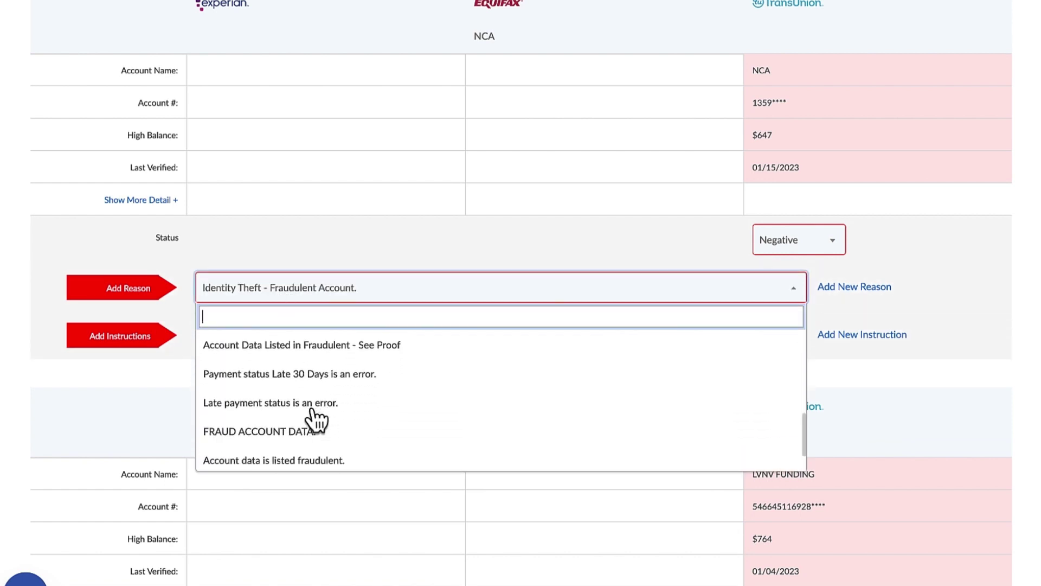
{"action": "scroll", "coordinate": [316, 418], "scroll_direction": "down", "scroll_amount": 4}
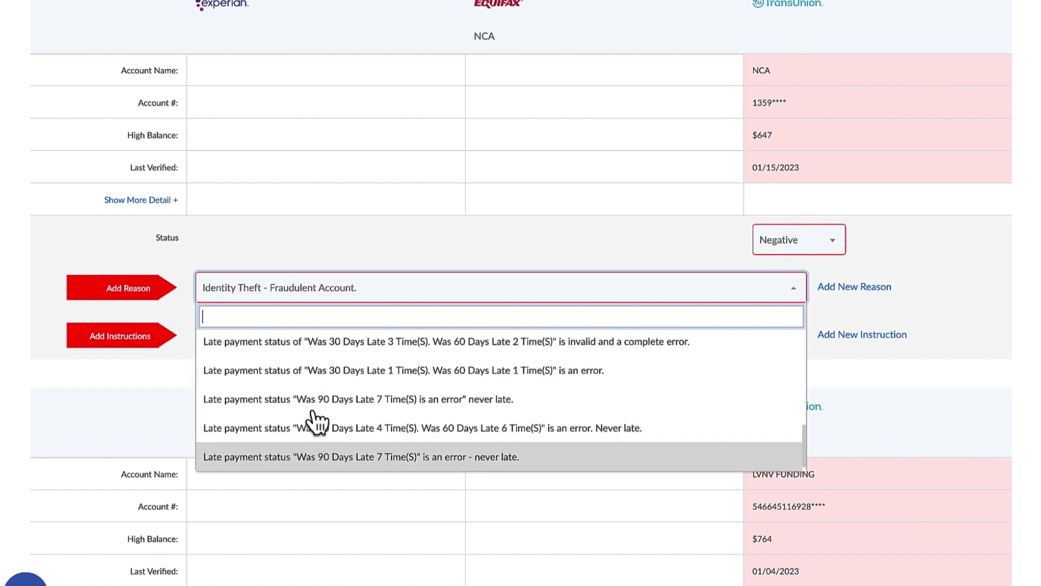
{"action": "scroll", "coordinate": [316, 420], "scroll_direction": "up", "scroll_amount": 5}
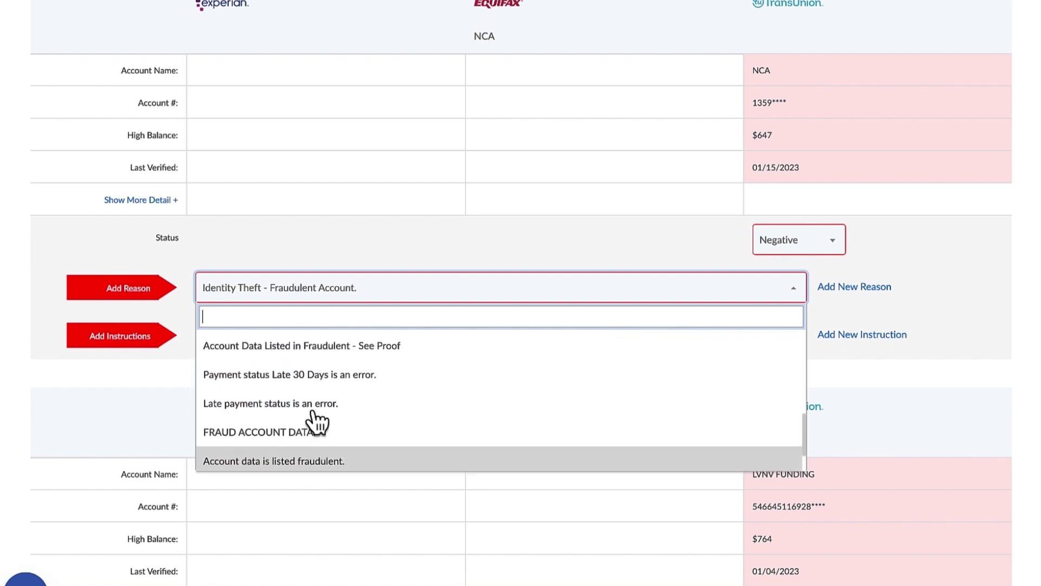
{"action": "scroll", "coordinate": [315, 415], "scroll_direction": "up", "scroll_amount": 5}
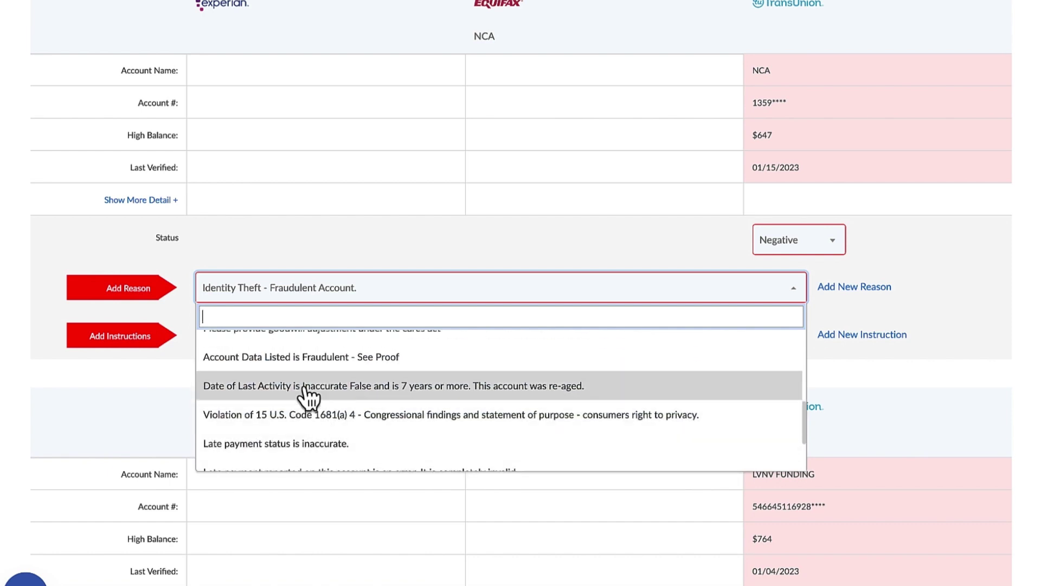
{"action": "scroll", "coordinate": [304, 389], "scroll_direction": "up", "scroll_amount": 3}
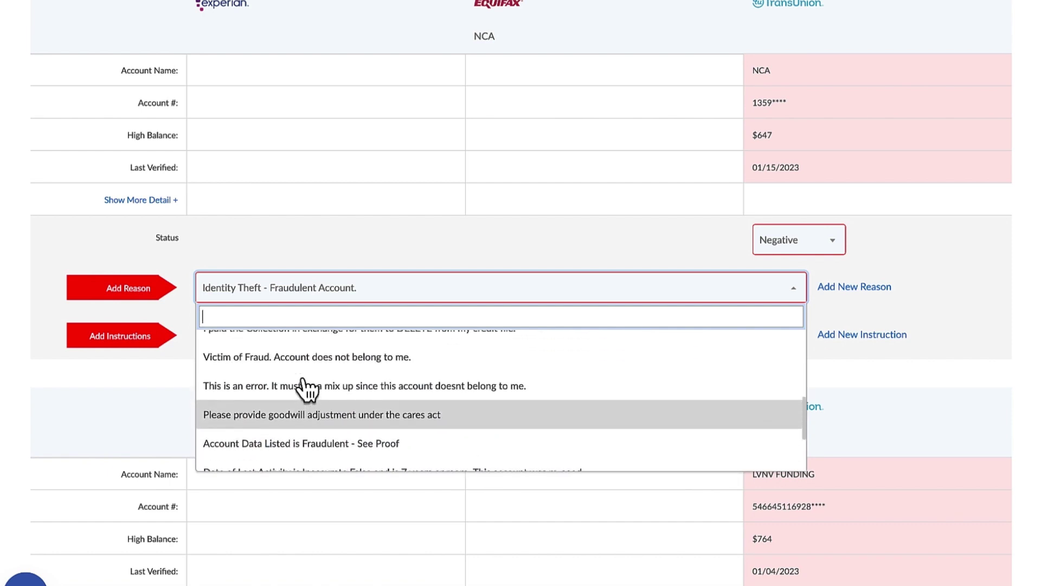
{"action": "left_click", "coordinate": [300, 358]}
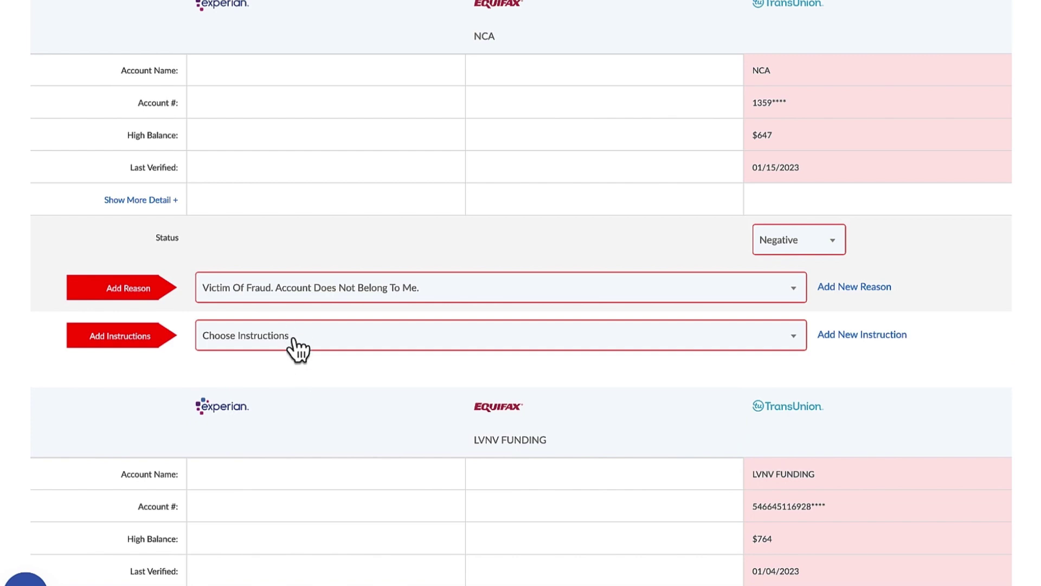
Set the NCA account's instruction to "I have been a victim of ID theft. Please Delete."
{"action": "left_click", "coordinate": [297, 347]}
{"action": "scroll", "coordinate": [330, 444], "scroll_direction": "down", "scroll_amount": 10}
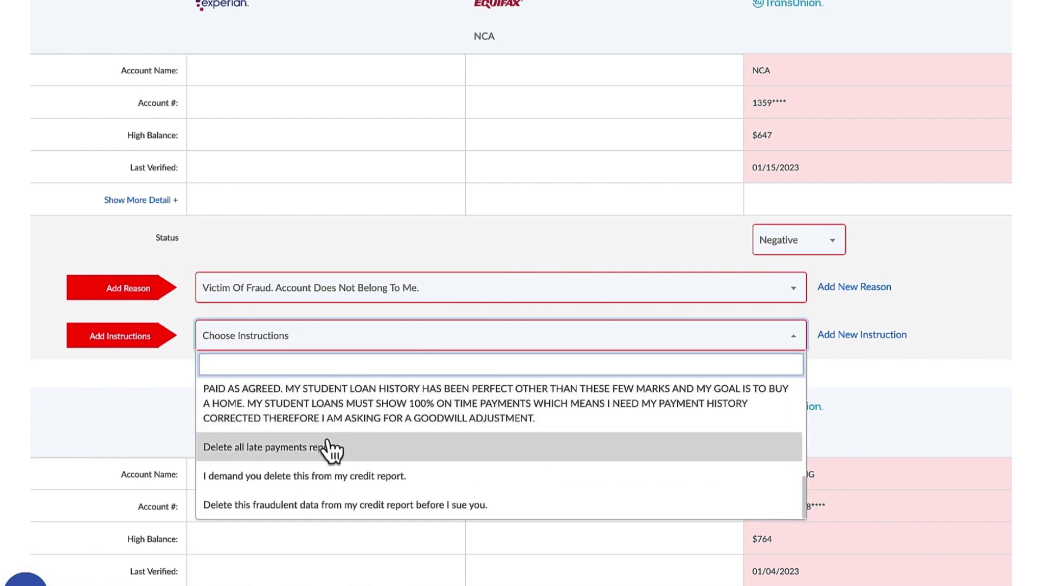
{"action": "scroll", "coordinate": [332, 449], "scroll_direction": "up", "scroll_amount": 3}
{"action": "scroll", "coordinate": [333, 456], "scroll_direction": "down", "scroll_amount": 1}
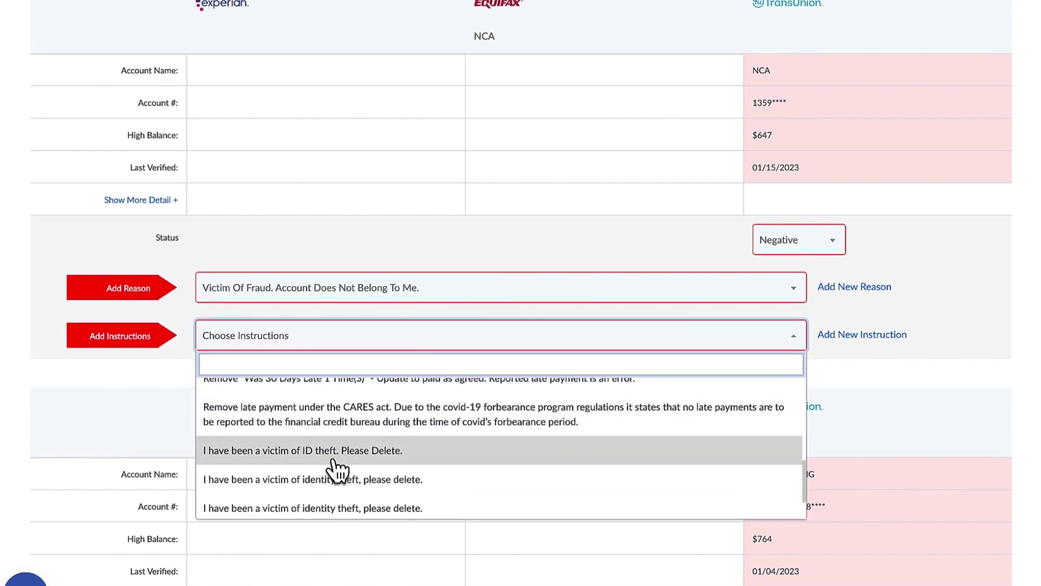
{"action": "left_click", "coordinate": [334, 455]}
Set the LVNV FUNDING account's dispute reason to "Identity theft - Fraudulent account."
{"action": "scroll", "coordinate": [344, 433], "scroll_direction": "down", "scroll_amount": 5}
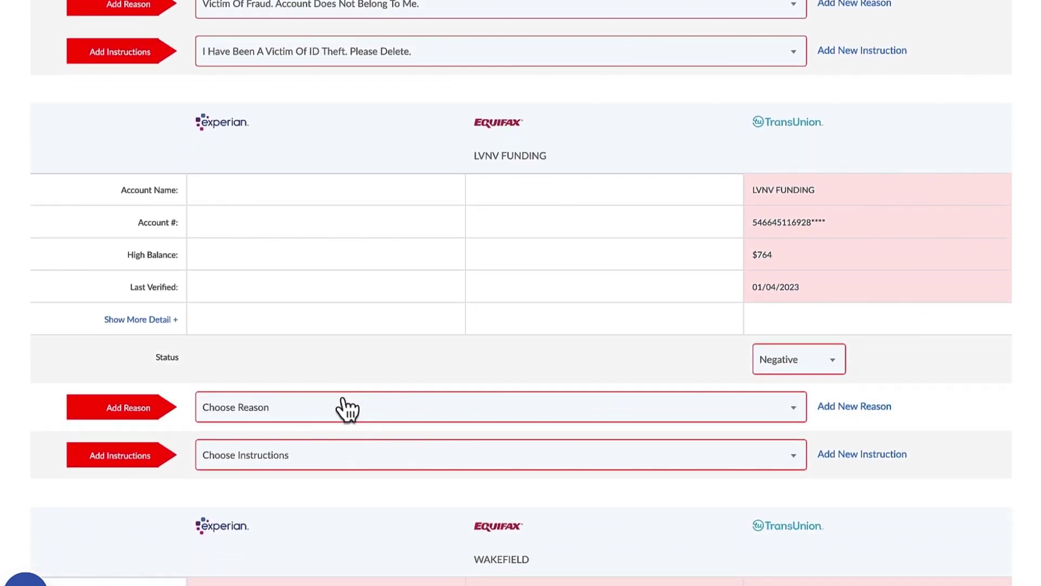
{"action": "left_click", "coordinate": [346, 408]}
{"action": "scroll", "coordinate": [379, 537], "scroll_direction": "down", "scroll_amount": 6}
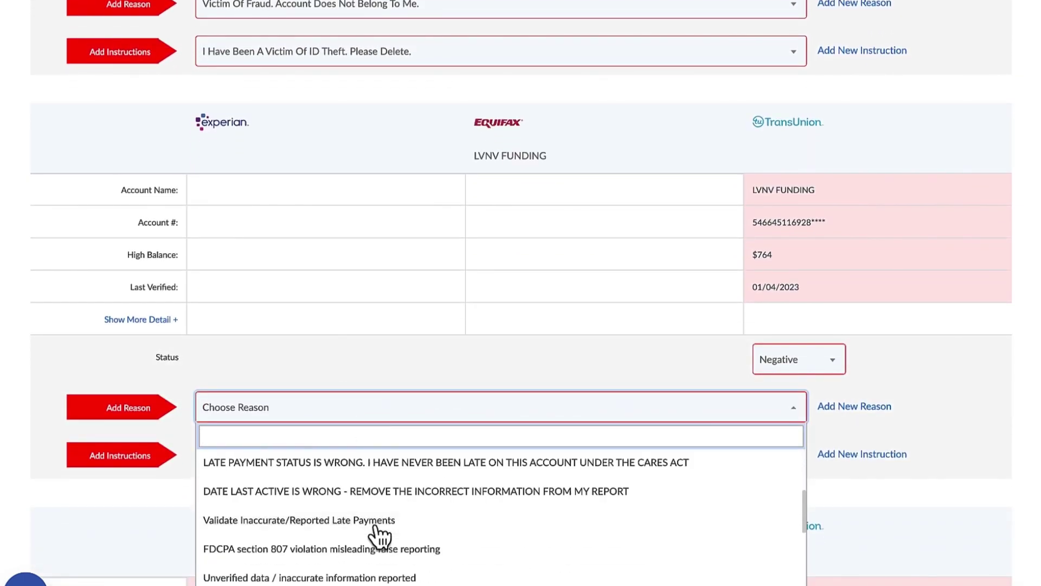
{"action": "scroll", "coordinate": [380, 537], "scroll_direction": "down", "scroll_amount": 7}
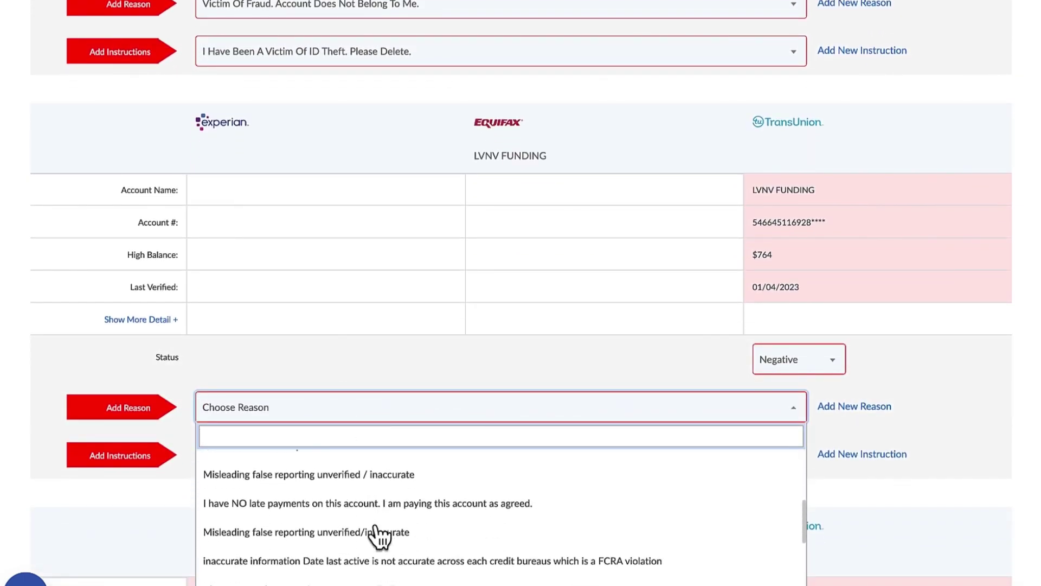
{"action": "scroll", "coordinate": [380, 536], "scroll_direction": "down", "scroll_amount": 6}
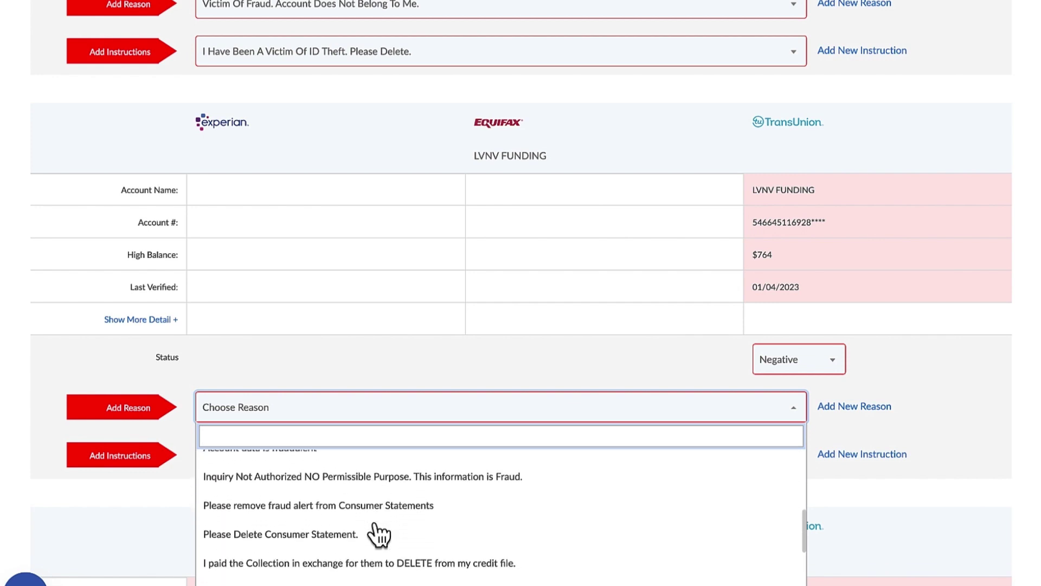
{"action": "scroll", "coordinate": [378, 536], "scroll_direction": "down", "scroll_amount": 3}
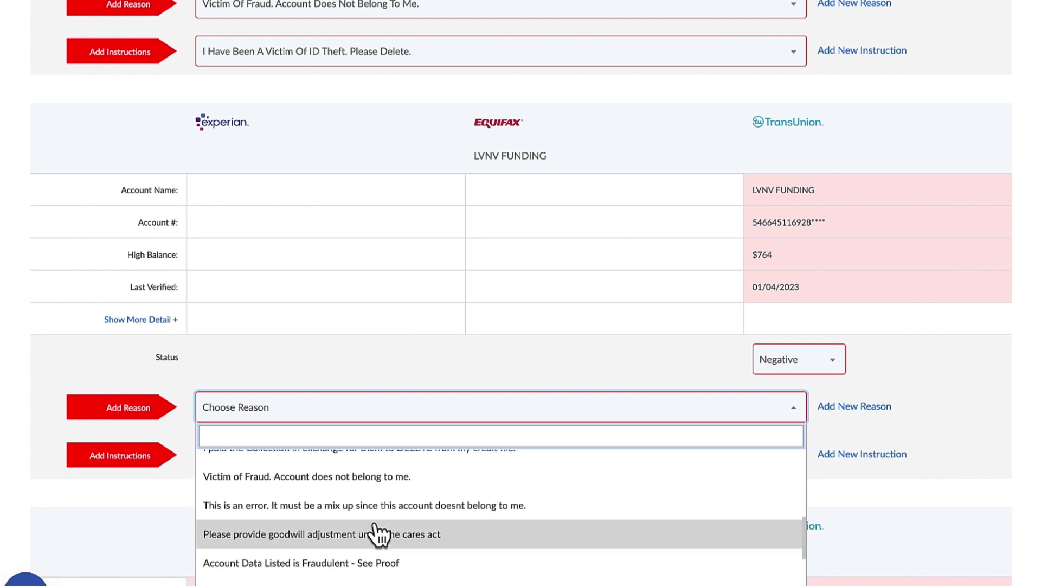
{"action": "scroll", "coordinate": [379, 534], "scroll_direction": "down", "scroll_amount": 7}
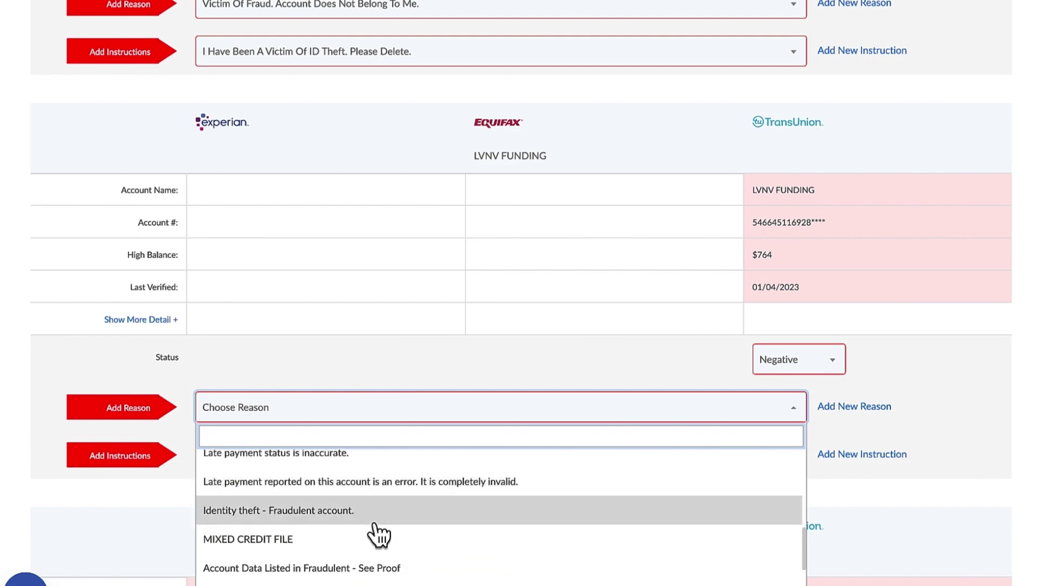
{"action": "left_click", "coordinate": [374, 516]}
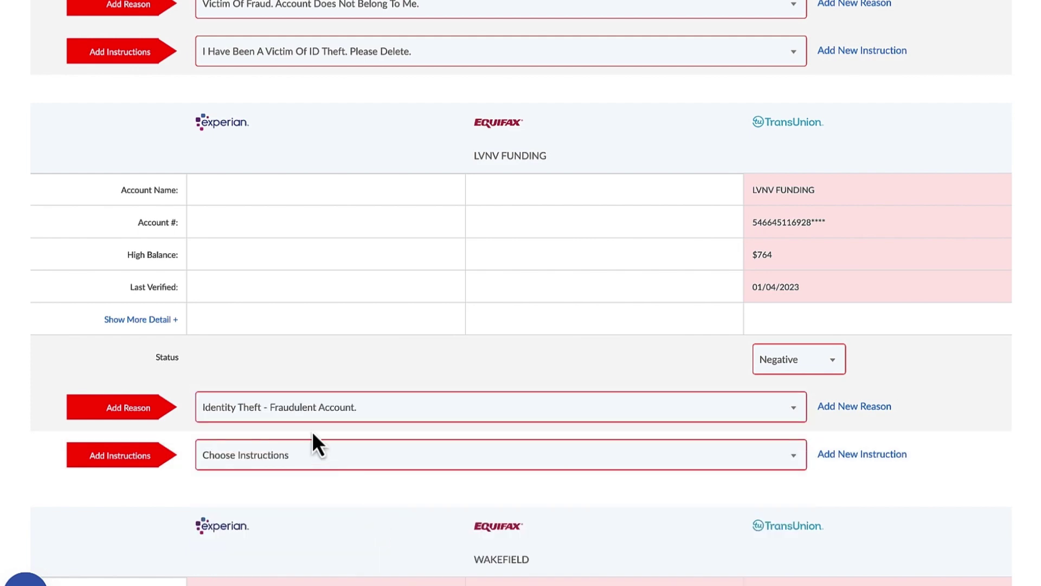
Set the LVNV FUNDING account's instruction to "Delete this fraudulent data from my credit report before I sue you."
{"action": "left_click", "coordinate": [328, 456]}
{"action": "scroll", "coordinate": [330, 458], "scroll_direction": "down", "scroll_amount": 1}
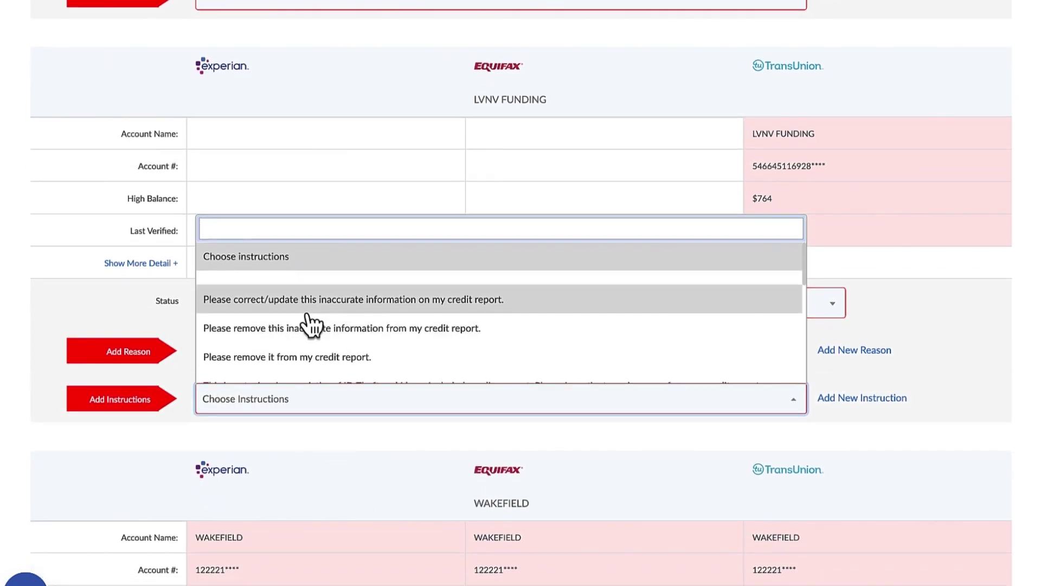
{"action": "scroll", "coordinate": [309, 325], "scroll_direction": "down", "scroll_amount": 6}
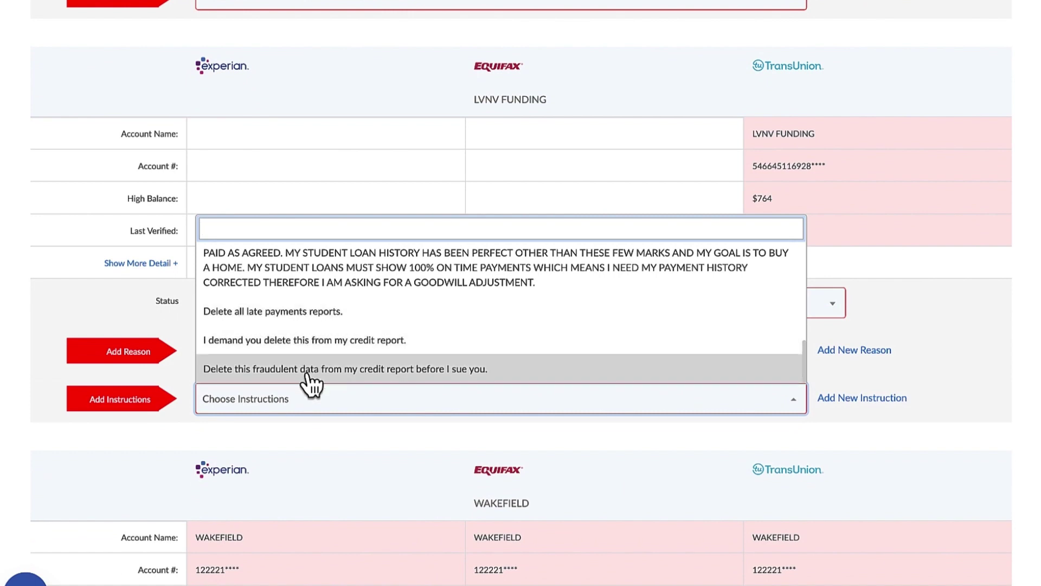
{"action": "left_click", "coordinate": [308, 369]}
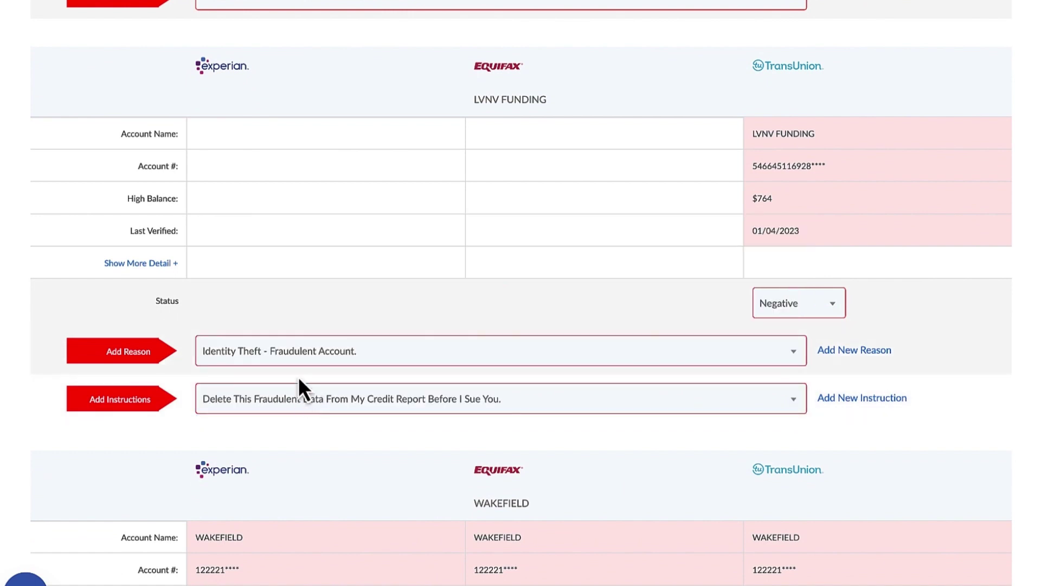
Change the LVNV FUNDING account's instruction to "I have been a victim of identity theft, please delete."
{"action": "left_click", "coordinate": [304, 404]}
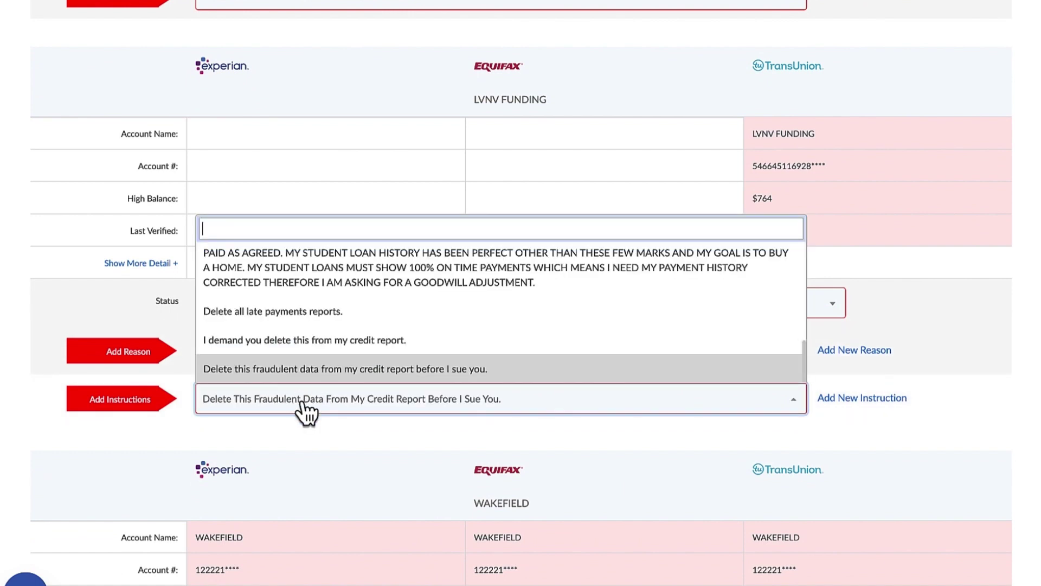
{"action": "left_click", "coordinate": [318, 365]}
Set the WAKEFIELD account's dispute reason to "Victim of Fraud. Account does not belong to me."
{"action": "scroll", "coordinate": [265, 372], "scroll_direction": "down", "scroll_amount": 7}
{"action": "left_click", "coordinate": [264, 362]}
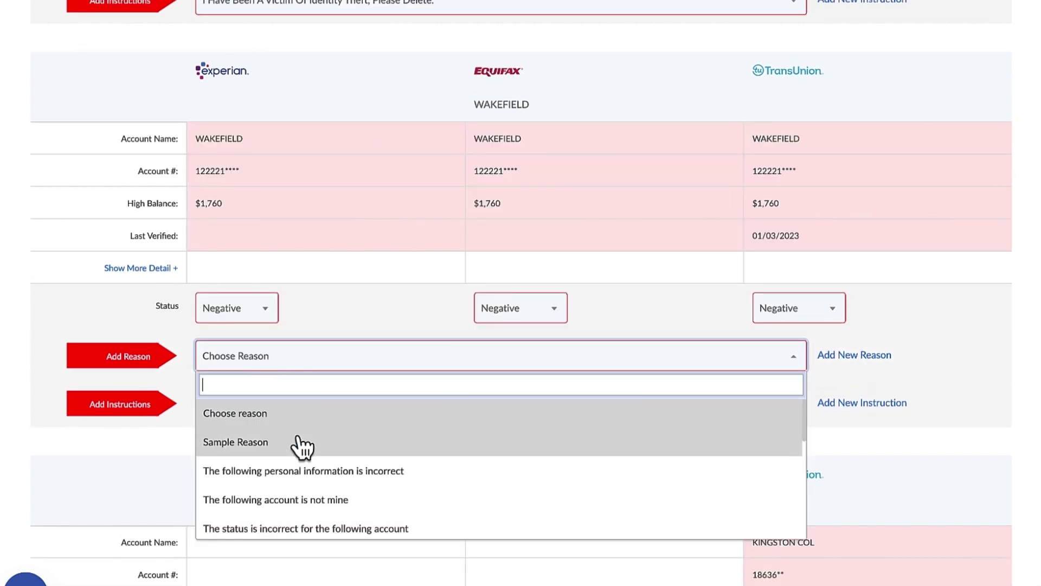
{"action": "scroll", "coordinate": [298, 446], "scroll_direction": "down", "scroll_amount": 10}
{"action": "scroll", "coordinate": [301, 448], "scroll_direction": "down", "scroll_amount": 5}
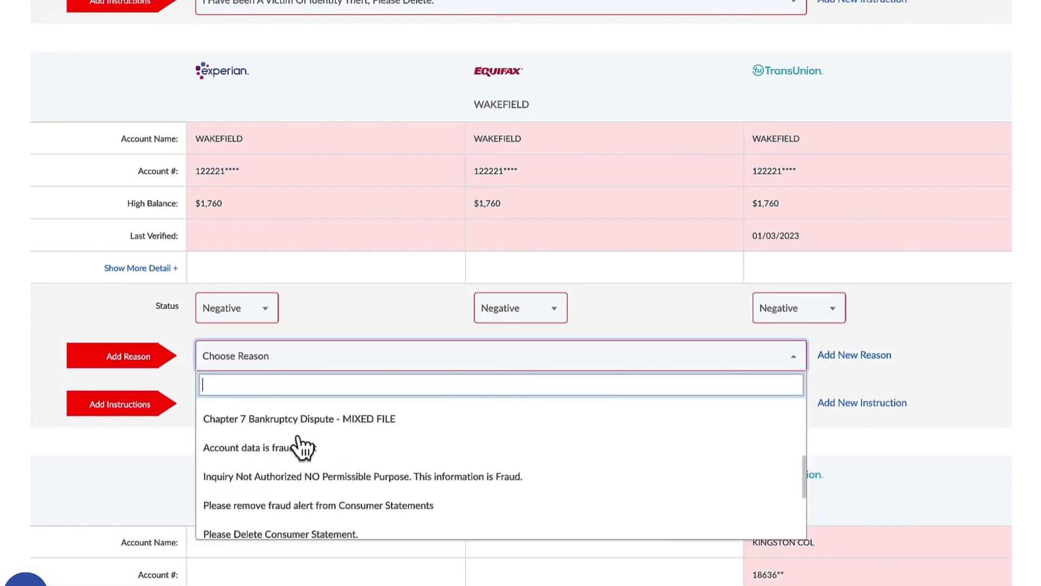
{"action": "scroll", "coordinate": [302, 461], "scroll_direction": "up", "scroll_amount": 1}
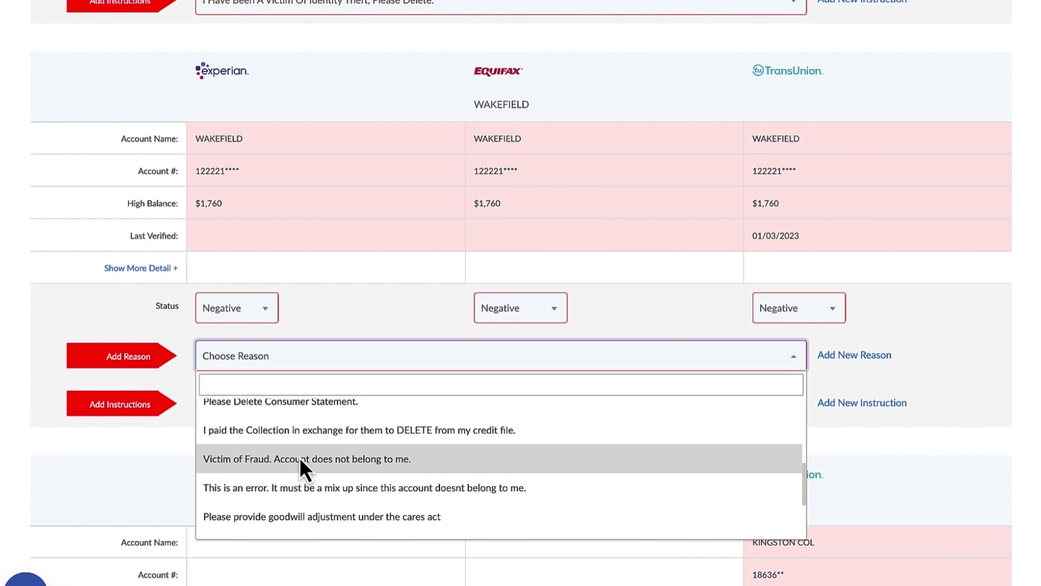
{"action": "left_click", "coordinate": [301, 458]}
Set the WAKEFIELD account's instruction to "I demand you delete this from my credit report."
{"action": "left_click", "coordinate": [291, 406]}
{"action": "scroll", "coordinate": [337, 518], "scroll_direction": "down", "scroll_amount": 10}
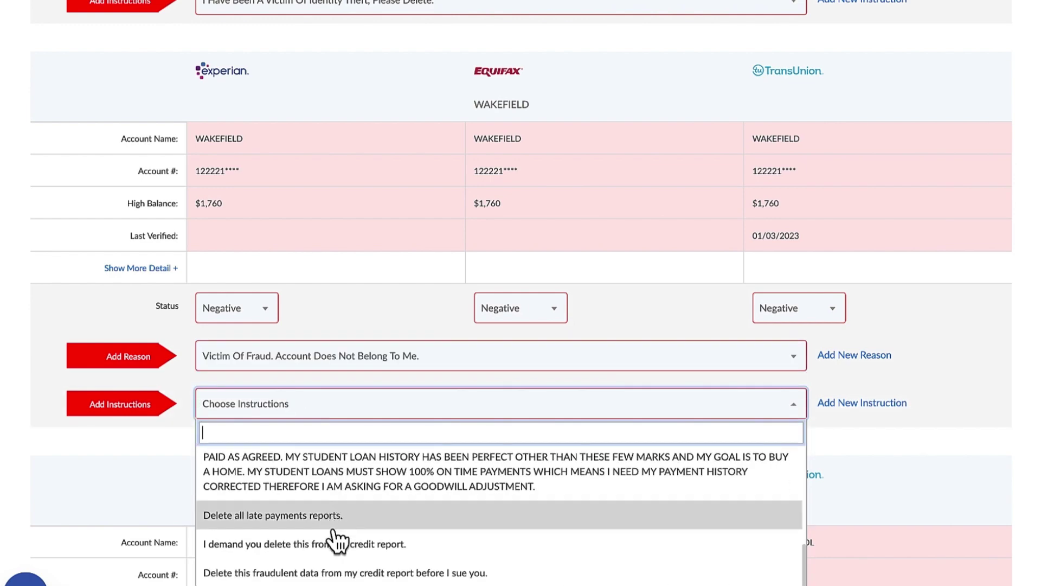
{"action": "left_click", "coordinate": [336, 545]}
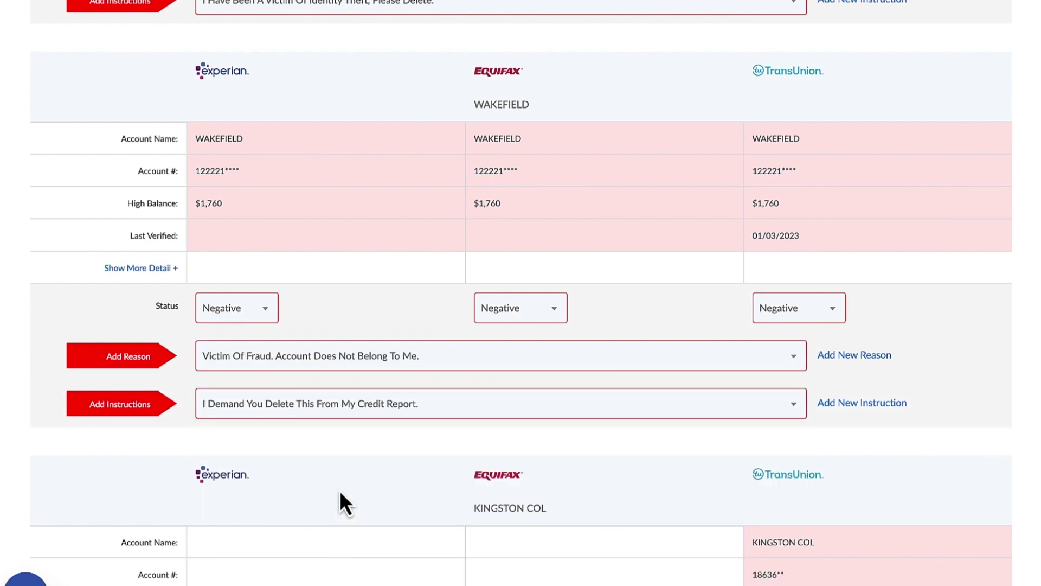
Set the KINGSTON COL account's dispute reason to "Fraud data."
{"action": "scroll", "coordinate": [339, 490], "scroll_direction": "down", "scroll_amount": 9}
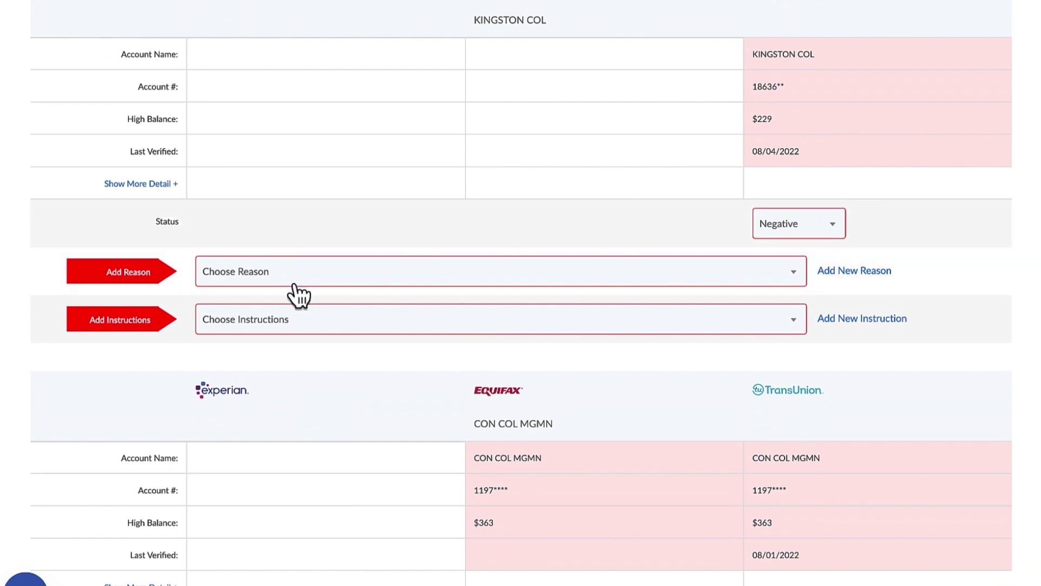
{"action": "left_click", "coordinate": [292, 282]}
{"action": "scroll", "coordinate": [324, 428], "scroll_direction": "down", "scroll_amount": 1}
{"action": "scroll", "coordinate": [320, 450], "scroll_direction": "down", "scroll_amount": 15}
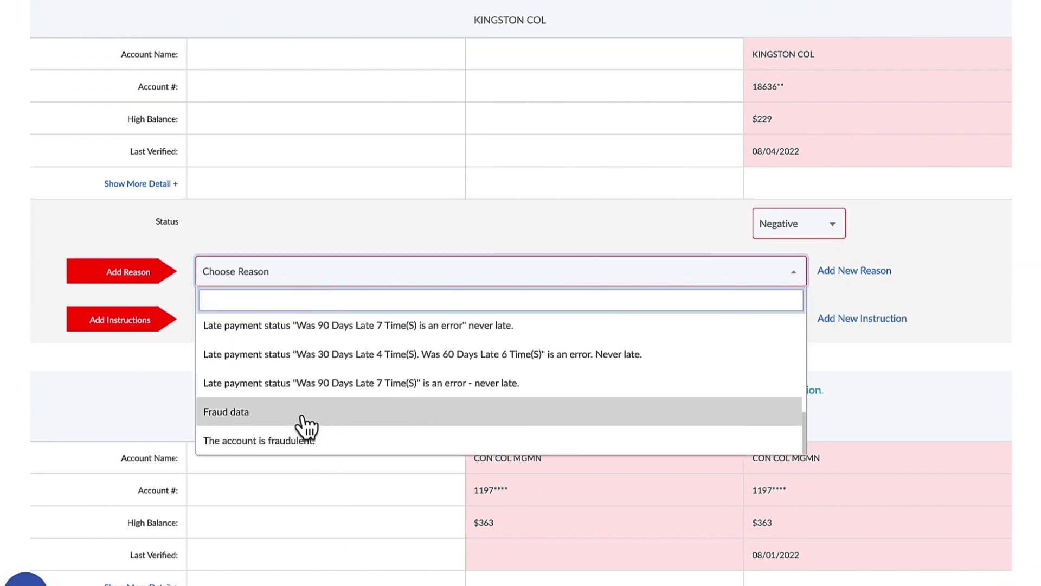
{"action": "left_click", "coordinate": [307, 422]}
Change the KINGSTON COL account's dispute reason to "Identity theft - Fraudulent account."
{"action": "left_click", "coordinate": [309, 325]}
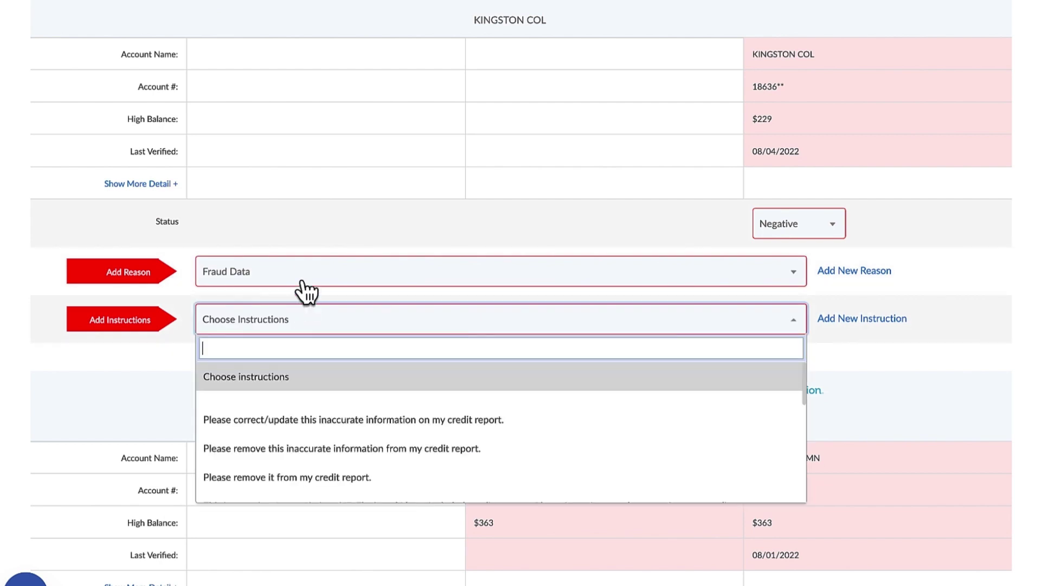
{"action": "left_click", "coordinate": [302, 277]}
{"action": "left_click", "coordinate": [306, 278]}
{"action": "left_click", "coordinate": [307, 277]}
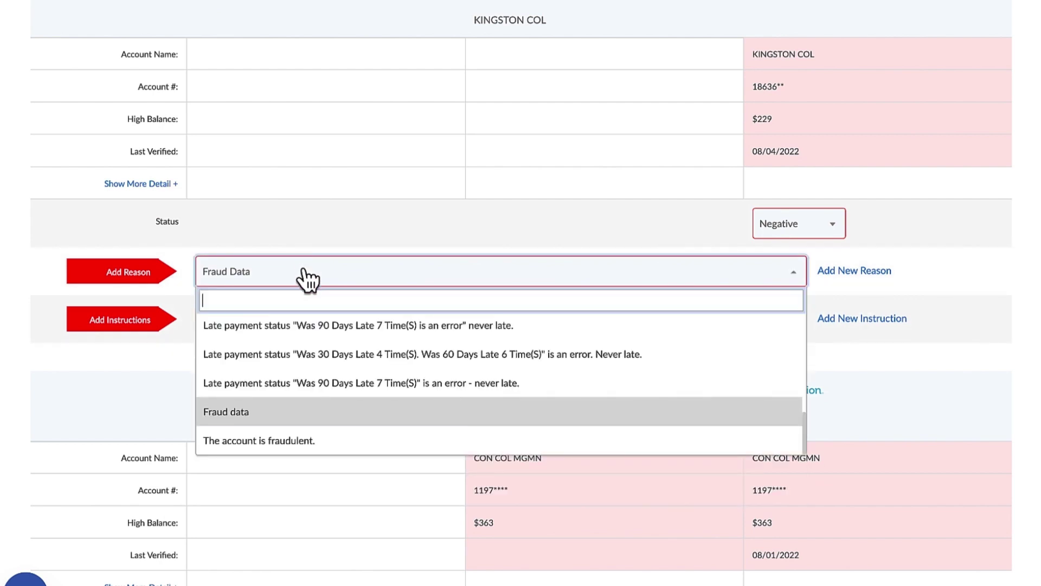
{"action": "scroll", "coordinate": [333, 401], "scroll_direction": "down", "scroll_amount": 15}
{"action": "scroll", "coordinate": [328, 391], "scroll_direction": "up", "scroll_amount": 10}
{"action": "scroll", "coordinate": [327, 390], "scroll_direction": "up", "scroll_amount": 5}
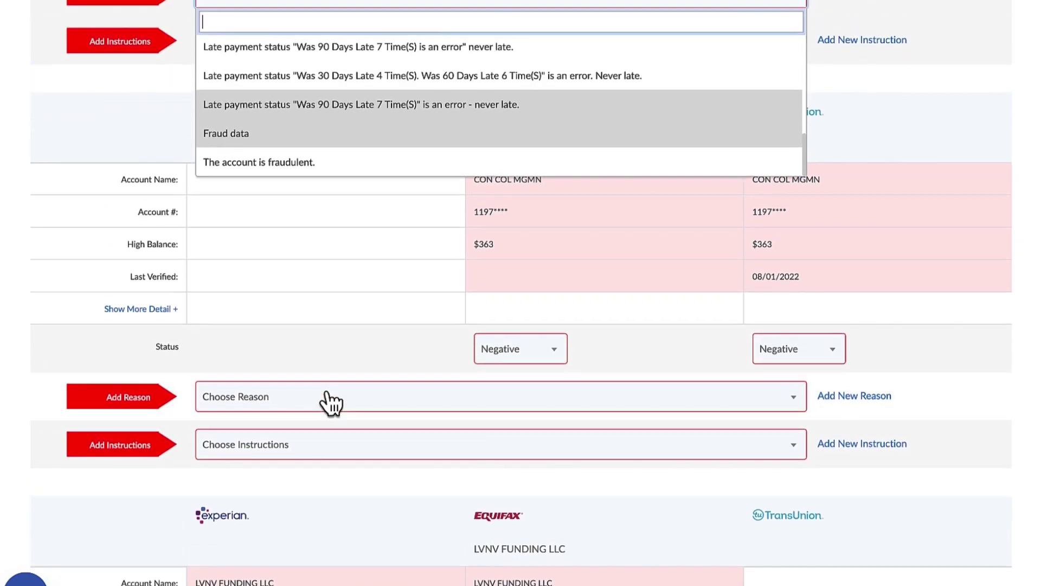
{"action": "scroll", "coordinate": [302, 239], "scroll_direction": "up", "scroll_amount": 2}
{"action": "scroll", "coordinate": [297, 270], "scroll_direction": "up", "scroll_amount": 4}
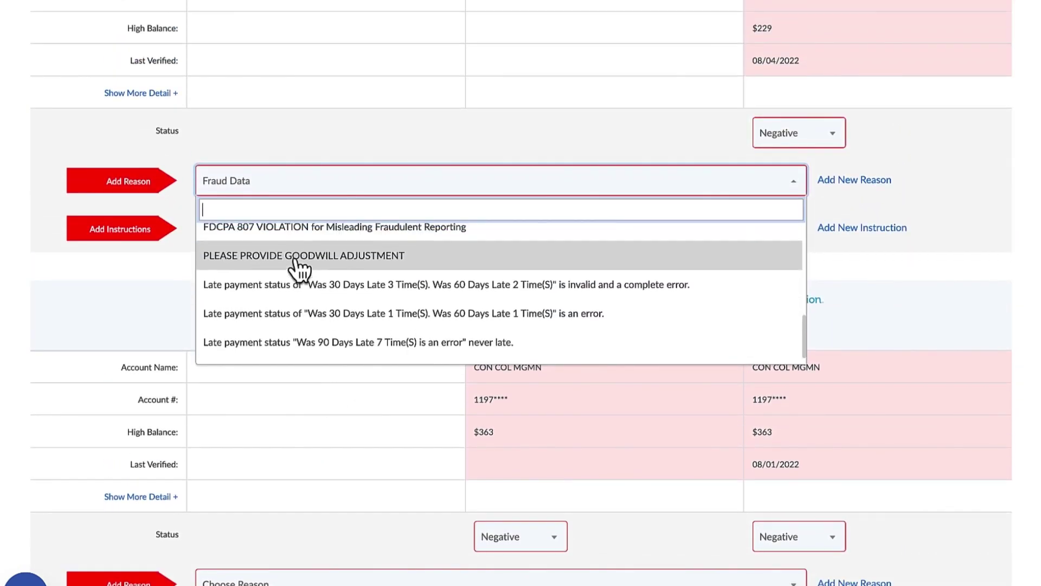
{"action": "scroll", "coordinate": [299, 269], "scroll_direction": "up", "scroll_amount": 3}
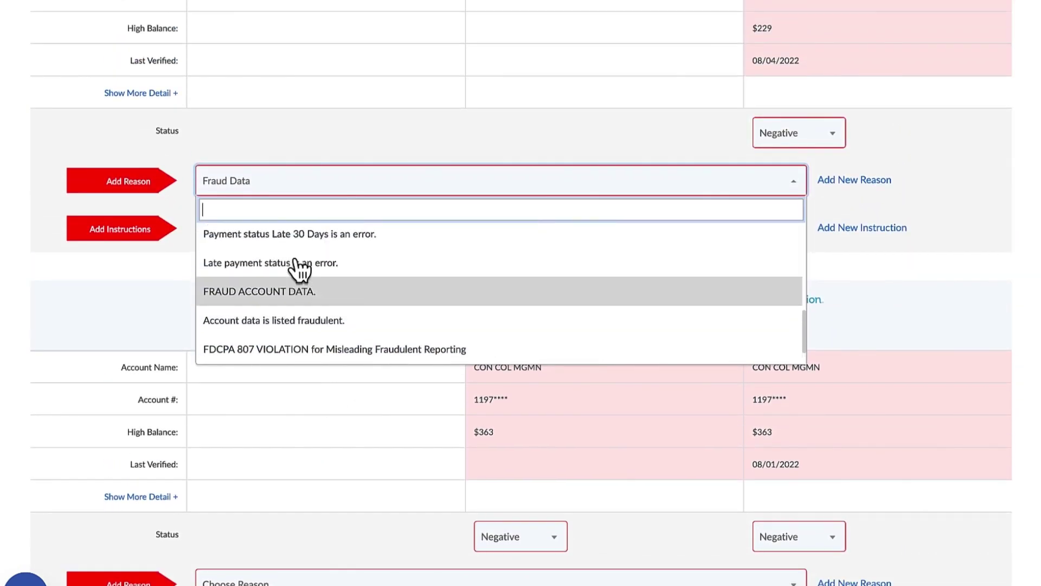
{"action": "left_click", "coordinate": [297, 260]}
Set the KINGSTON COL account's instruction to "I have been a victim of identity theft, please delete."
{"action": "left_click", "coordinate": [278, 233]}
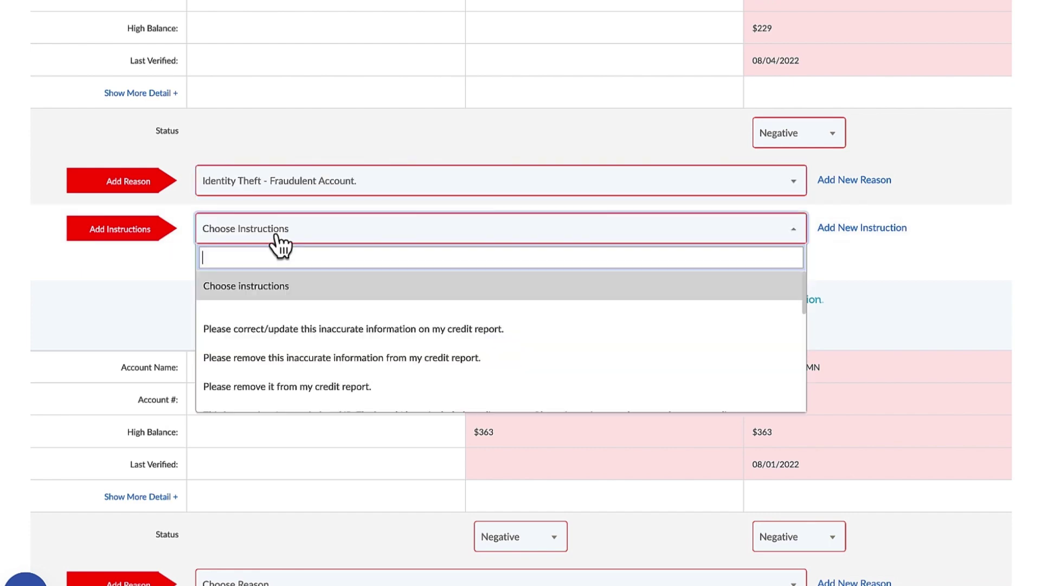
{"action": "scroll", "coordinate": [299, 358], "scroll_direction": "down", "scroll_amount": 5}
{"action": "scroll", "coordinate": [299, 358], "scroll_direction": "down", "scroll_amount": 3}
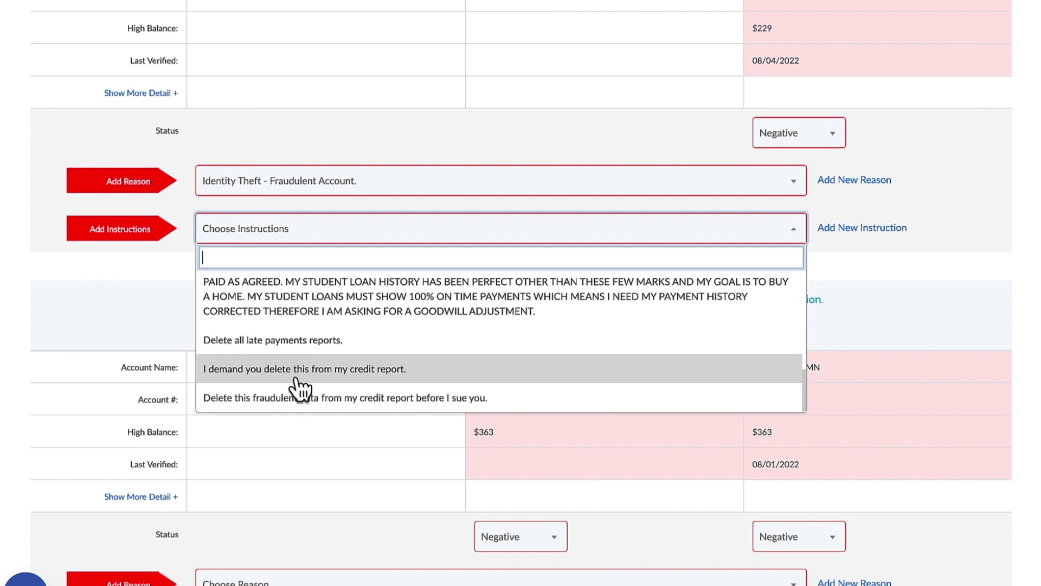
{"action": "scroll", "coordinate": [289, 360], "scroll_direction": "up", "scroll_amount": 3}
{"action": "left_click", "coordinate": [288, 331]}
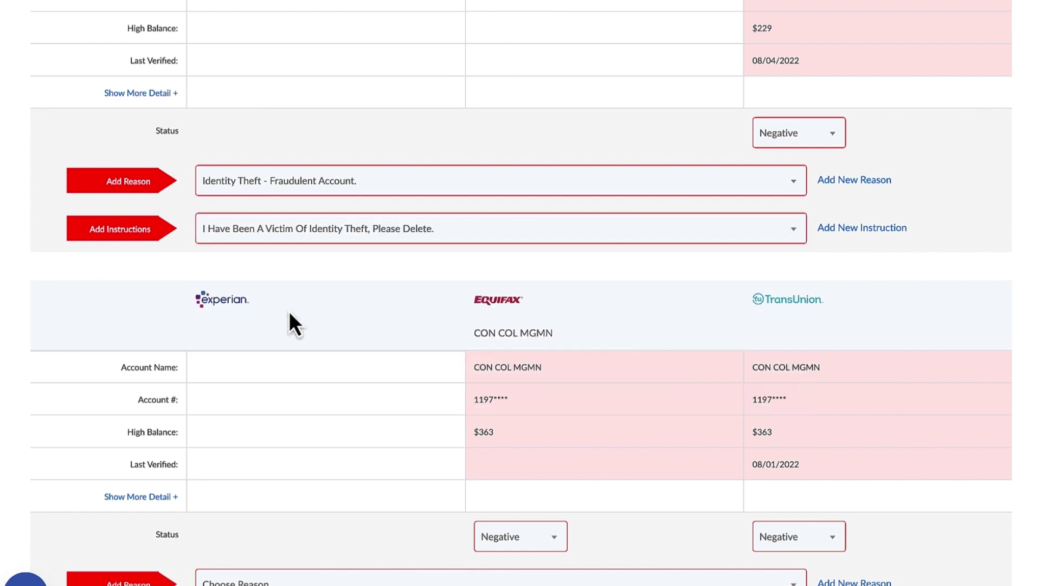
Set the CON COL MGMN account's dispute reason to "Victim of Fraud. Account does not belong to me."
{"action": "scroll", "coordinate": [323, 320], "scroll_direction": "down", "scroll_amount": 3}
{"action": "left_click", "coordinate": [328, 412]}
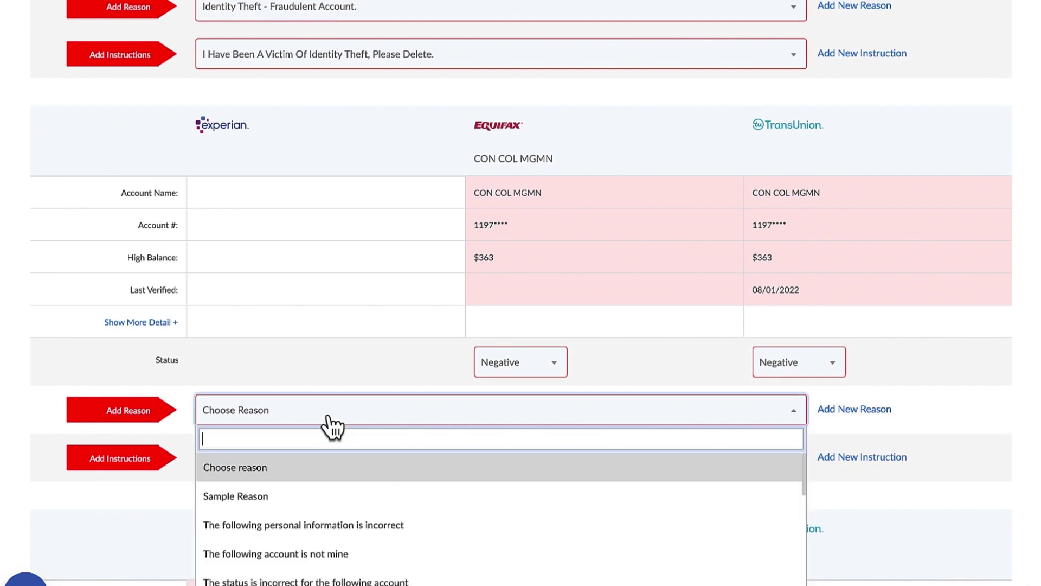
{"action": "scroll", "coordinate": [328, 415], "scroll_direction": "down", "scroll_amount": 4}
{"action": "scroll", "coordinate": [303, 375], "scroll_direction": "down", "scroll_amount": 10}
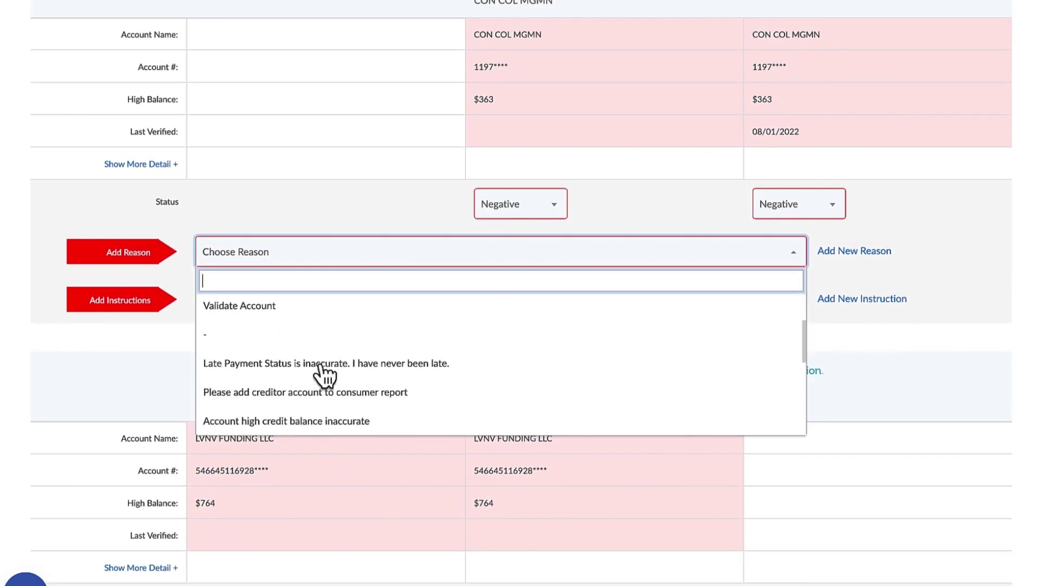
{"action": "scroll", "coordinate": [324, 375], "scroll_direction": "down", "scroll_amount": 2}
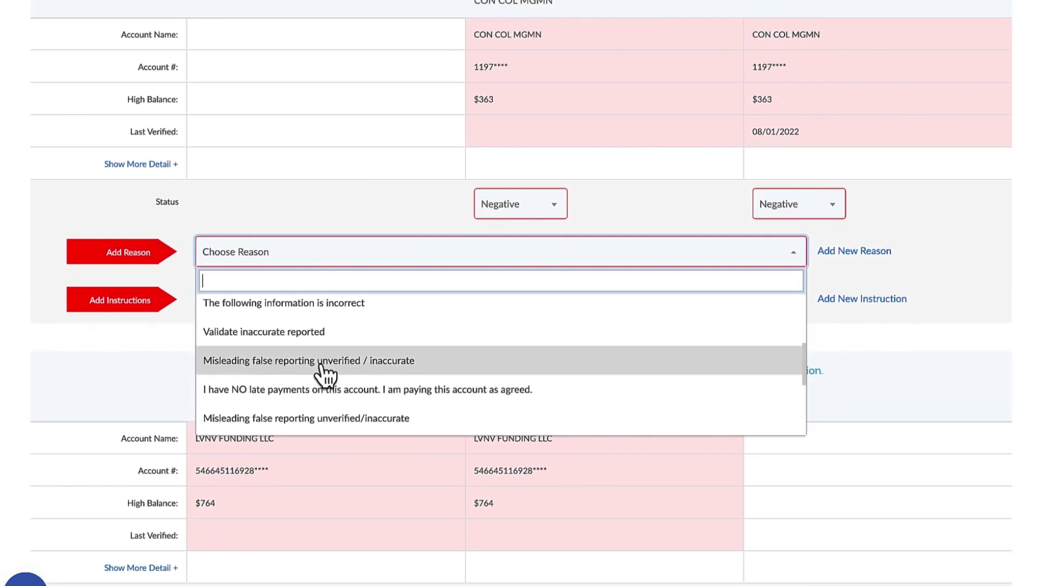
{"action": "scroll", "coordinate": [325, 375], "scroll_direction": "down", "scroll_amount": 3}
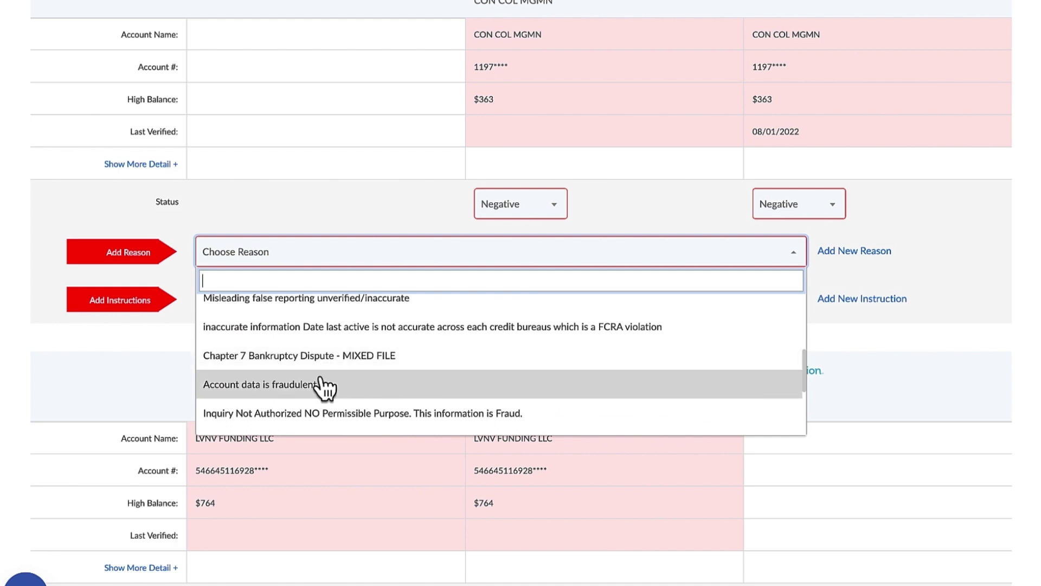
{"action": "scroll", "coordinate": [325, 386], "scroll_direction": "down", "scroll_amount": 4}
{"action": "scroll", "coordinate": [325, 386], "scroll_direction": "up", "scroll_amount": 3}
{"action": "scroll", "coordinate": [325, 386], "scroll_direction": "up", "scroll_amount": 6}
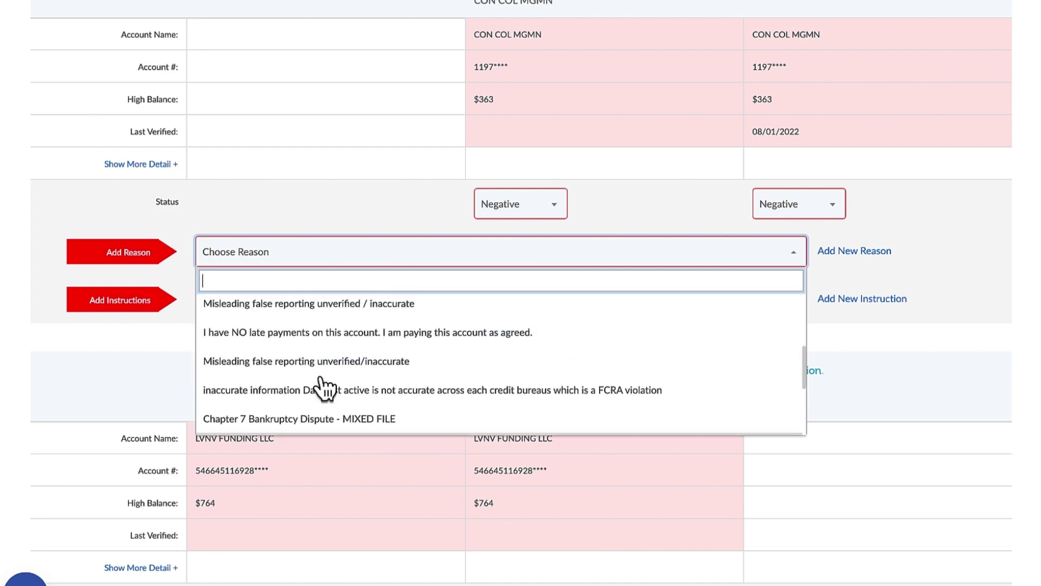
{"action": "scroll", "coordinate": [325, 386], "scroll_direction": "up", "scroll_amount": 8}
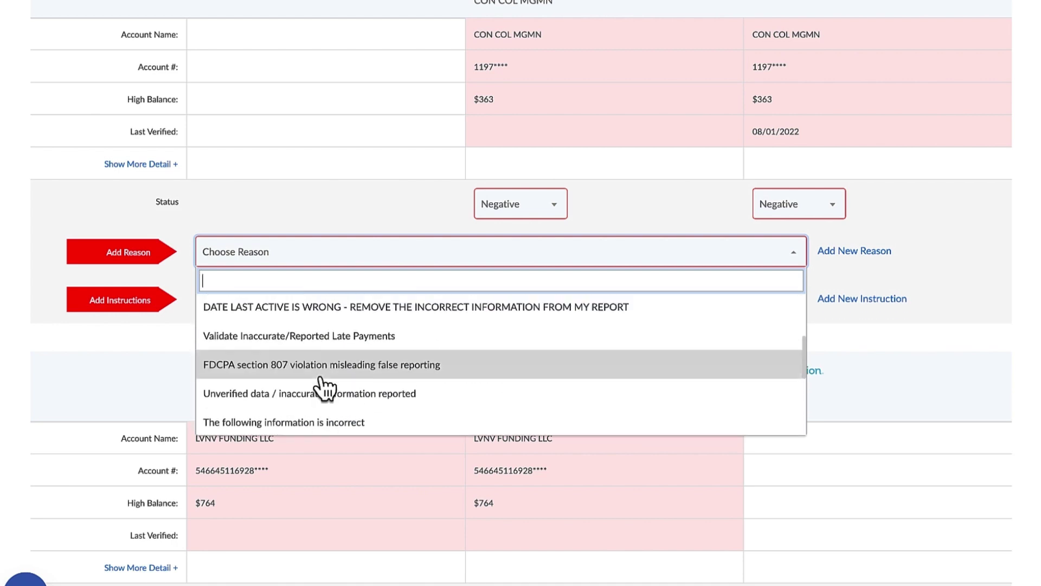
{"action": "scroll", "coordinate": [325, 386], "scroll_direction": "up", "scroll_amount": 5}
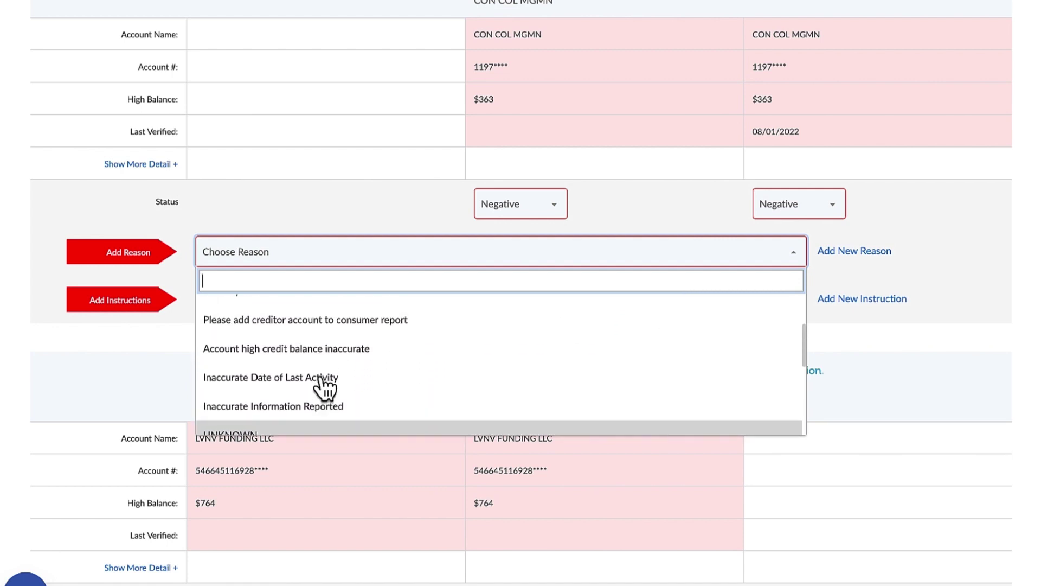
{"action": "scroll", "coordinate": [325, 386], "scroll_direction": "down", "scroll_amount": 6}
{"action": "scroll", "coordinate": [325, 386], "scroll_direction": "down", "scroll_amount": 7}
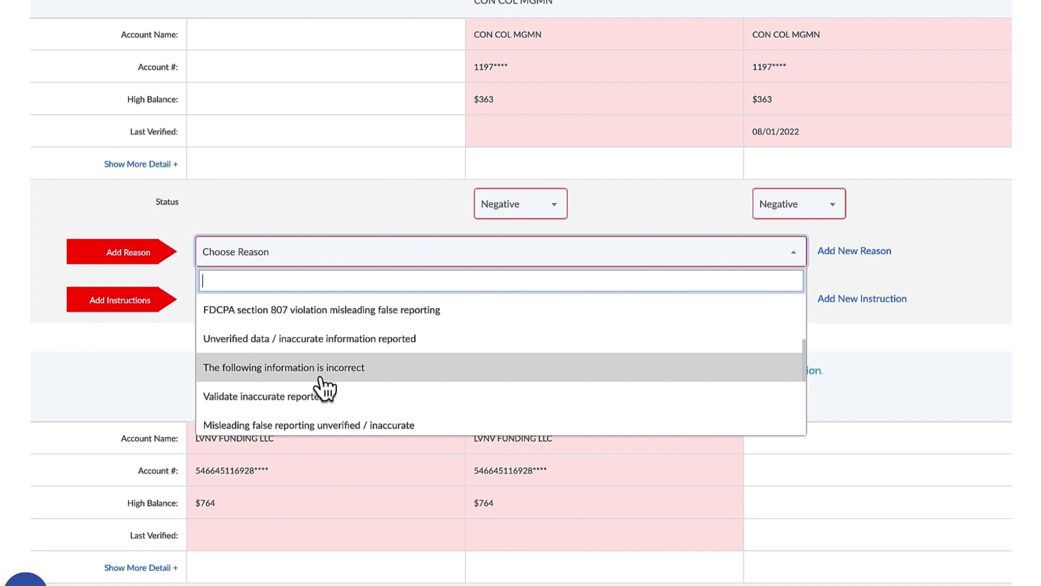
{"action": "scroll", "coordinate": [325, 387], "scroll_direction": "down", "scroll_amount": 4}
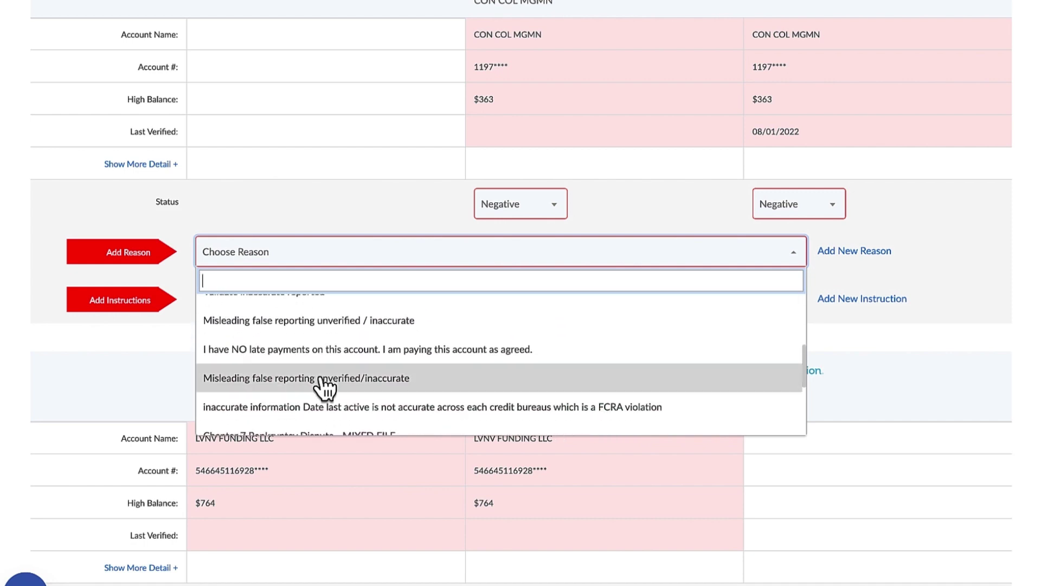
{"action": "scroll", "coordinate": [325, 387], "scroll_direction": "down", "scroll_amount": 5}
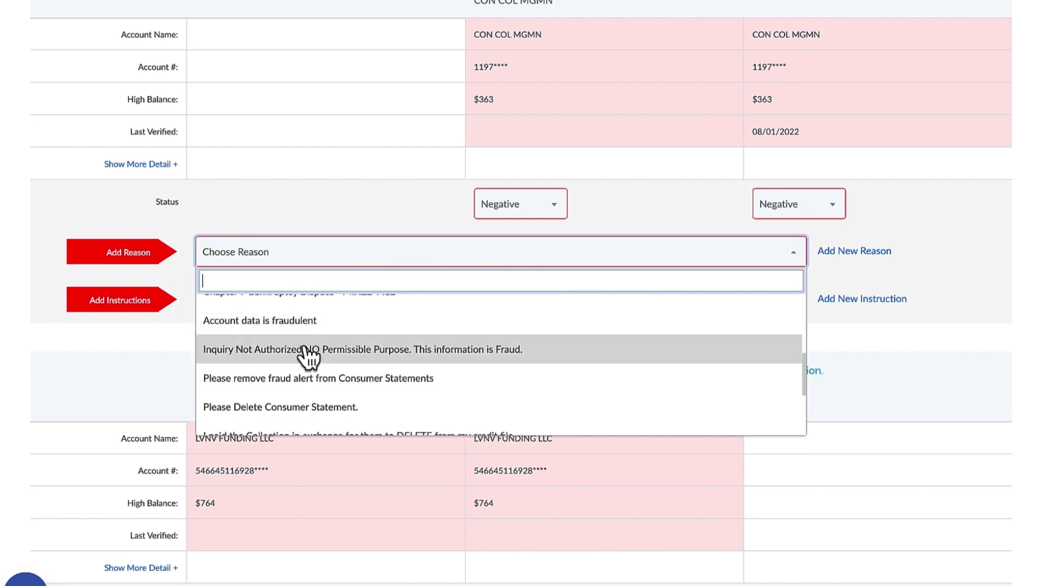
{"action": "scroll", "coordinate": [309, 361], "scroll_direction": "down", "scroll_amount": 3}
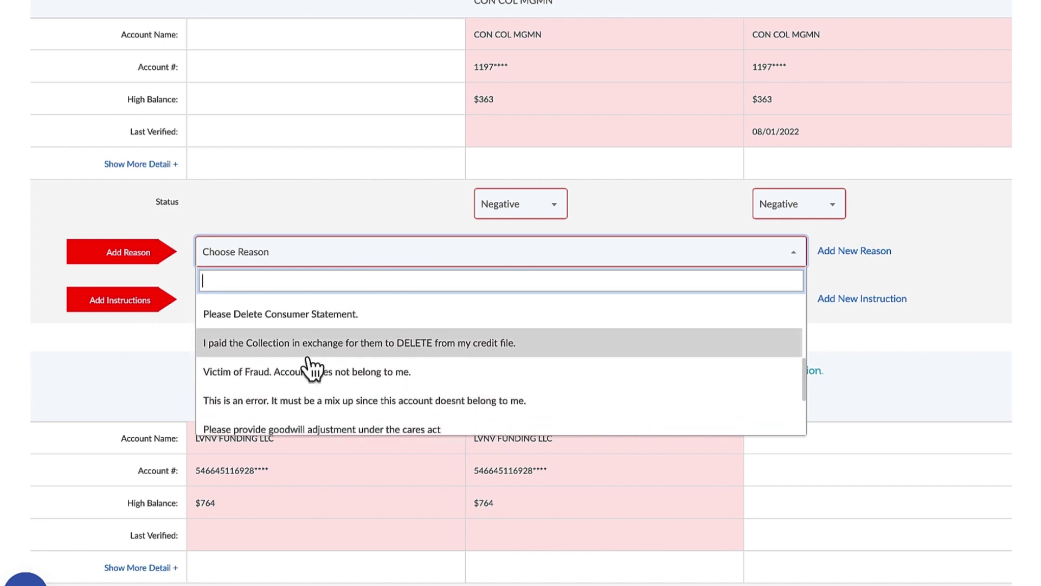
{"action": "scroll", "coordinate": [309, 360], "scroll_direction": "down", "scroll_amount": 1}
{"action": "left_click", "coordinate": [309, 356]}
Set the CON COL MGMN account's instruction to "I am a victim of ID theft. Please Delete."
{"action": "left_click", "coordinate": [301, 304]}
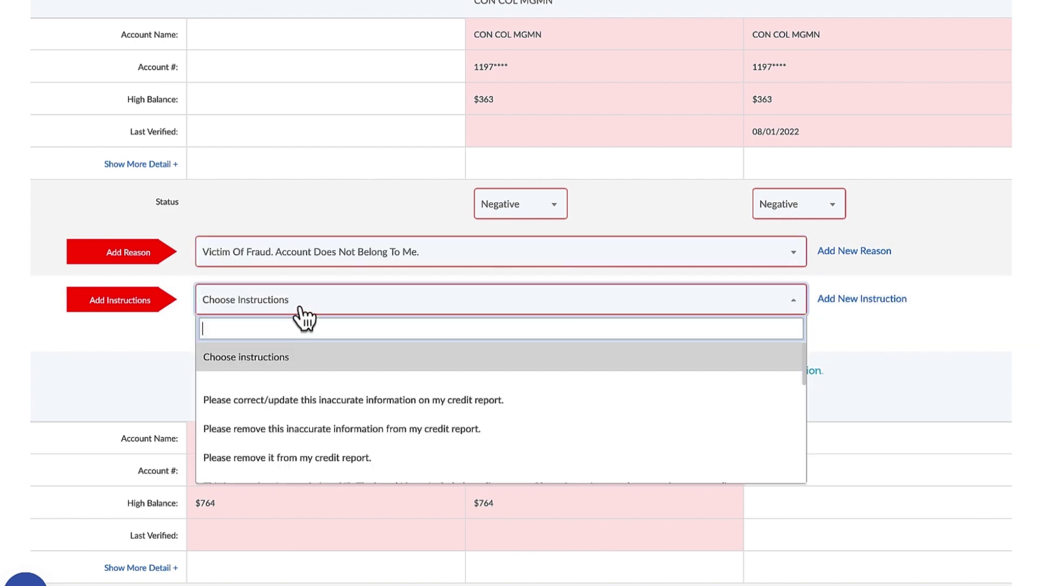
{"action": "scroll", "coordinate": [347, 380], "scroll_direction": "down", "scroll_amount": 5}
{"action": "scroll", "coordinate": [331, 421], "scroll_direction": "down", "scroll_amount": 6}
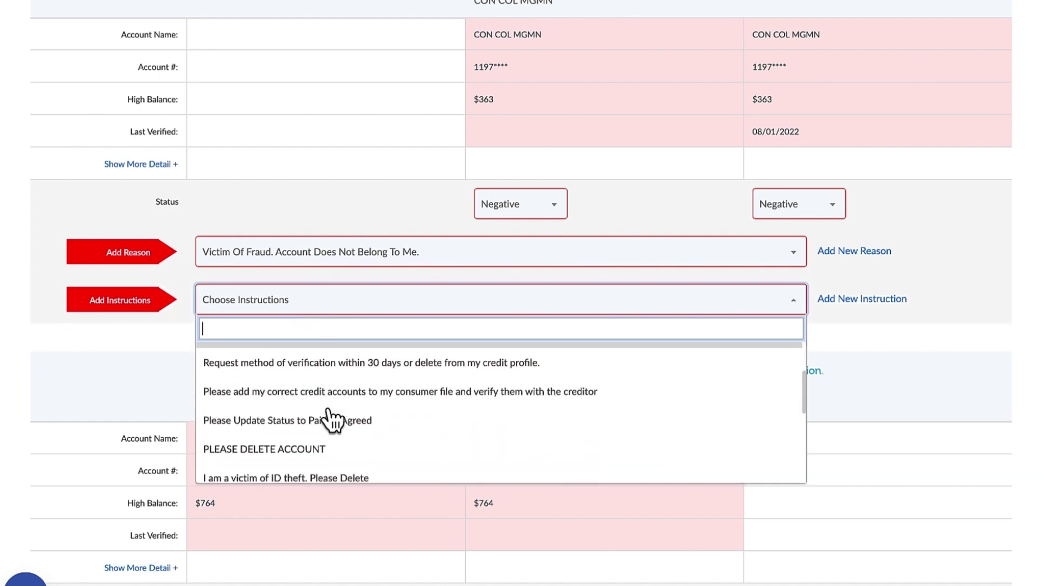
{"action": "left_click", "coordinate": [313, 364]}
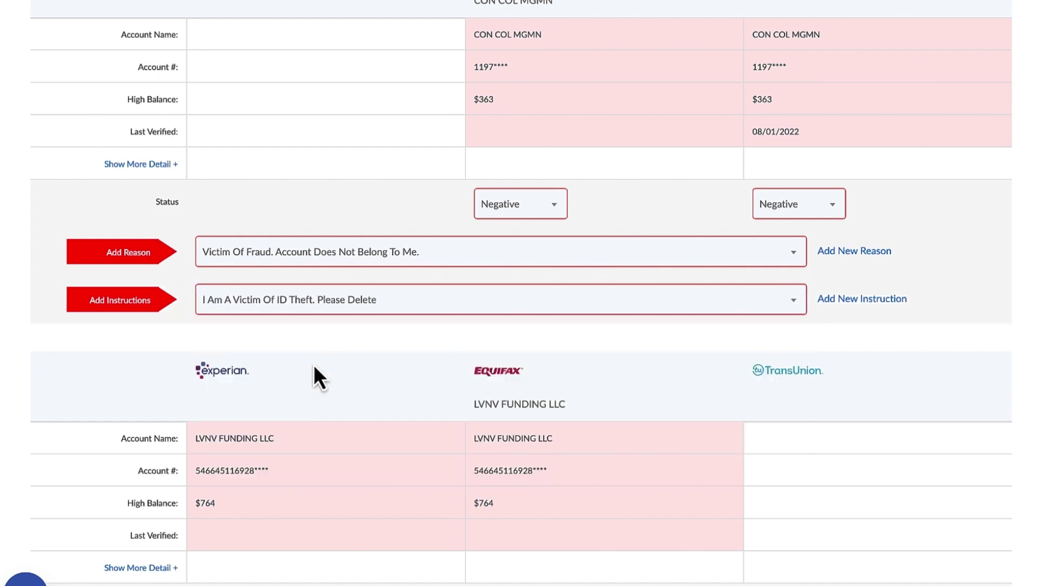
Set the LVNV FUNDING LLC account's dispute reason to "Victim of Fraud. Account does not belong to me."
{"action": "scroll", "coordinate": [327, 386], "scroll_direction": "down", "scroll_amount": 4}
{"action": "left_click", "coordinate": [321, 460]}
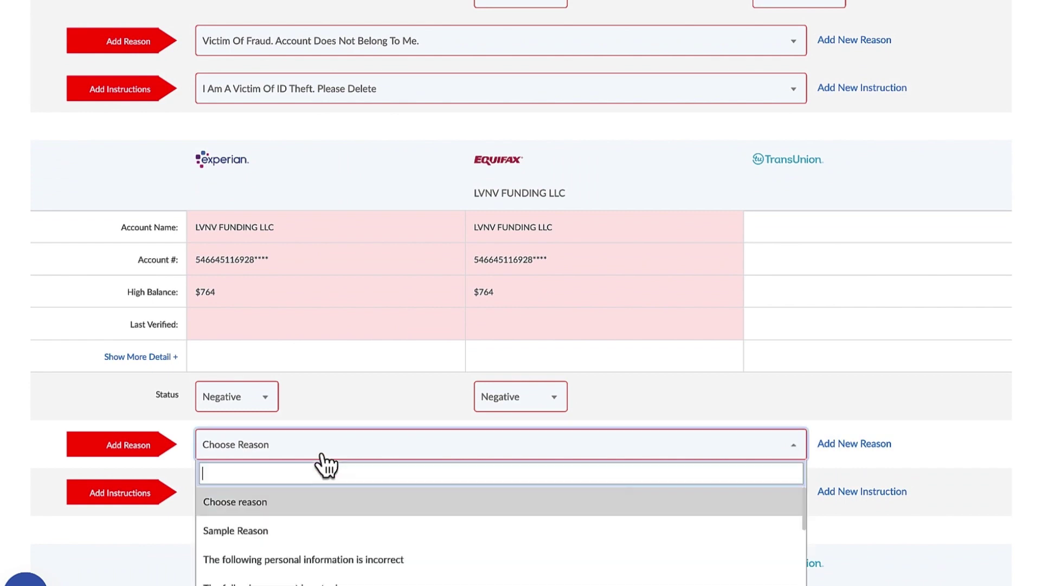
{"action": "scroll", "coordinate": [342, 564], "scroll_direction": "down", "scroll_amount": 5}
{"action": "scroll", "coordinate": [350, 426], "scroll_direction": "down", "scroll_amount": 10}
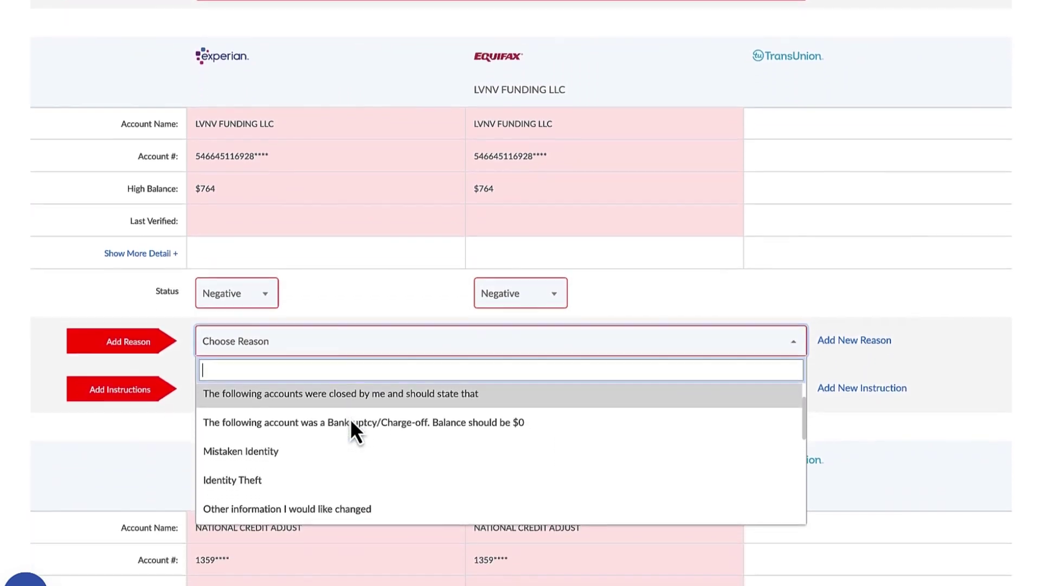
{"action": "scroll", "coordinate": [353, 431], "scroll_direction": "down", "scroll_amount": 6}
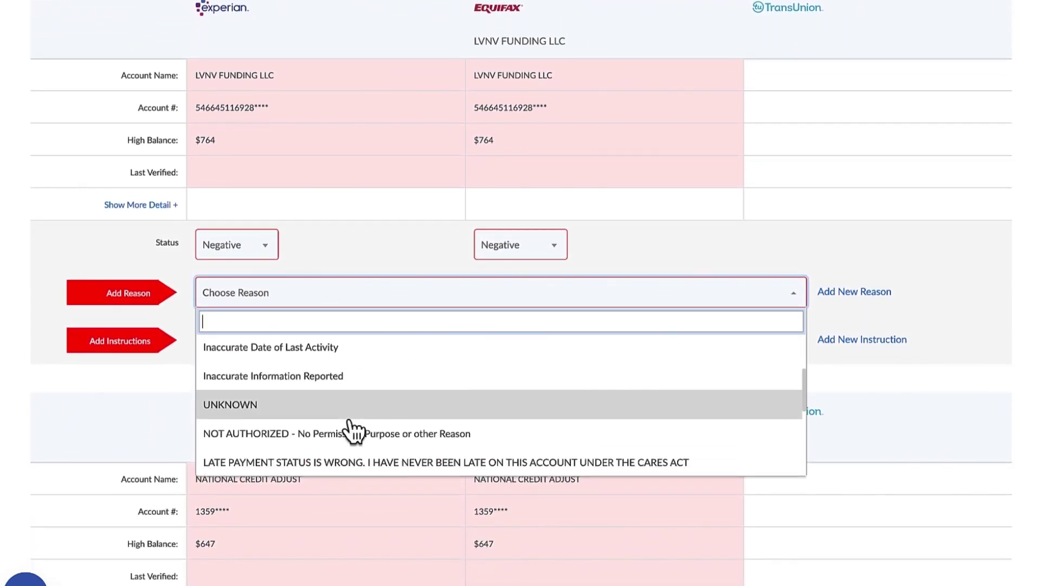
{"action": "scroll", "coordinate": [354, 431], "scroll_direction": "down", "scroll_amount": 1}
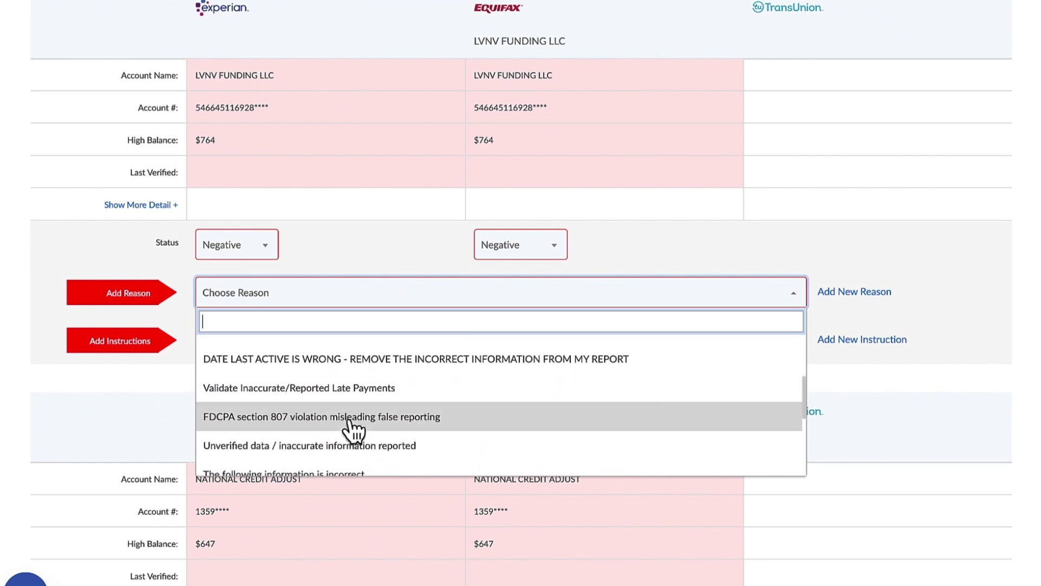
{"action": "scroll", "coordinate": [353, 431], "scroll_direction": "down", "scroll_amount": 4}
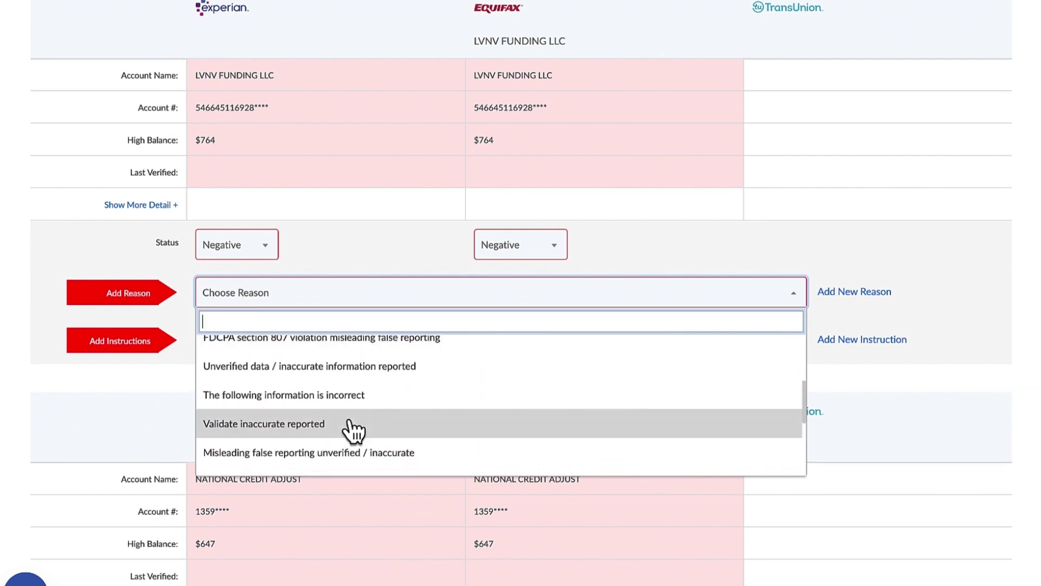
{"action": "scroll", "coordinate": [353, 431], "scroll_direction": "down", "scroll_amount": 4}
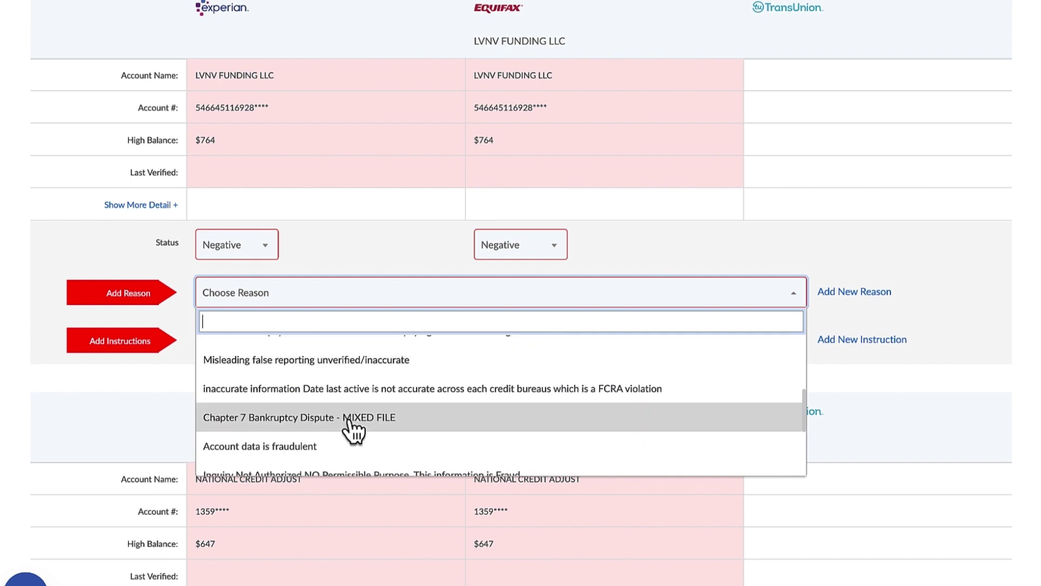
{"action": "scroll", "coordinate": [354, 432], "scroll_direction": "down", "scroll_amount": 4}
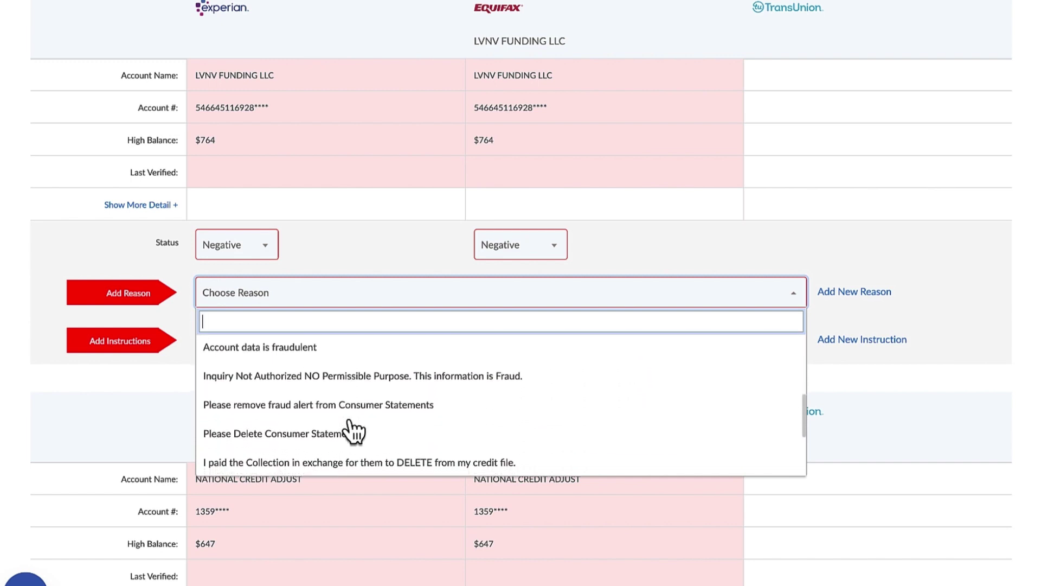
{"action": "scroll", "coordinate": [354, 431], "scroll_direction": "down", "scroll_amount": 3}
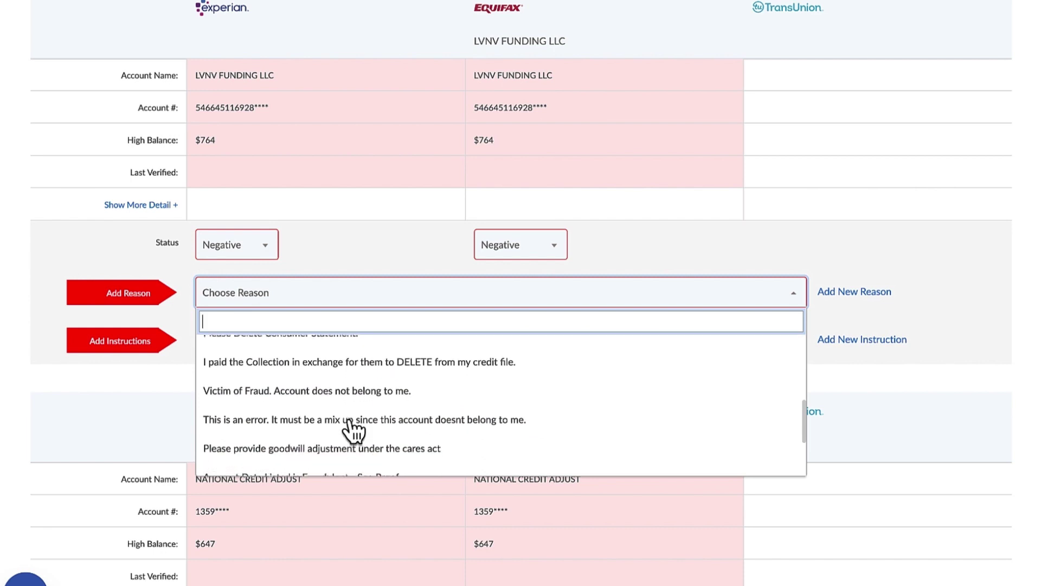
{"action": "left_click", "coordinate": [332, 392]}
Set the LVNV FUNDING LLC account's instruction to "I have been a victim of ID theft. Please Delete."
{"action": "scroll", "coordinate": [318, 361], "scroll_direction": "up", "scroll_amount": 3}
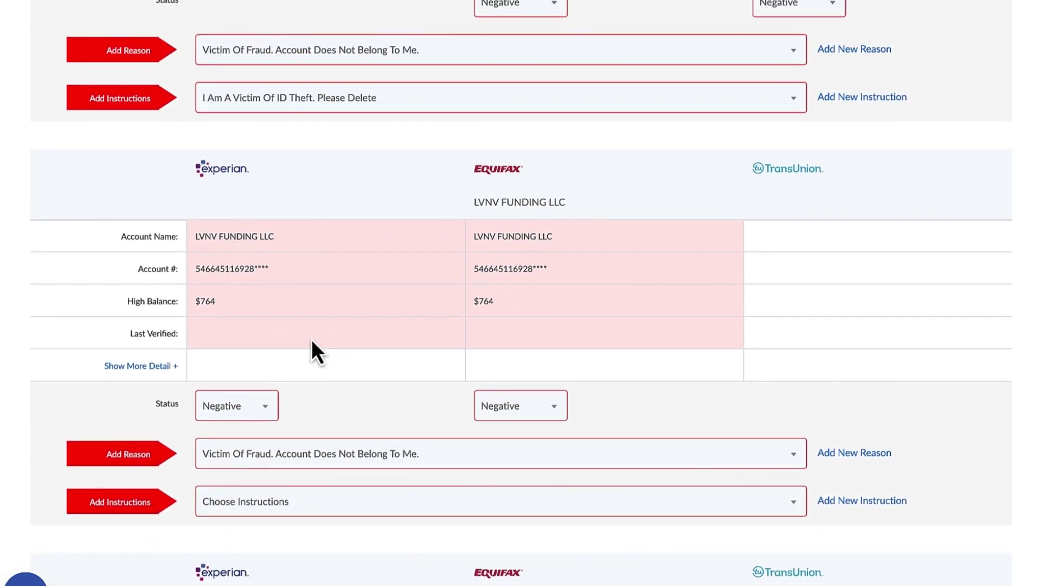
{"action": "scroll", "coordinate": [310, 349], "scroll_direction": "down", "scroll_amount": 2}
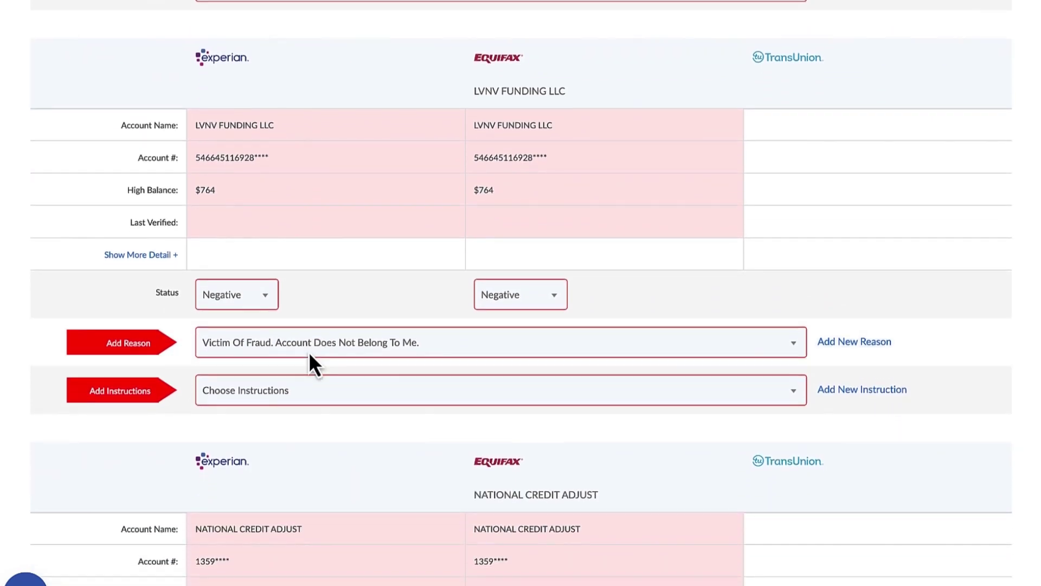
{"action": "left_click", "coordinate": [264, 398]}
{"action": "scroll", "coordinate": [309, 553], "scroll_direction": "down", "scroll_amount": 5}
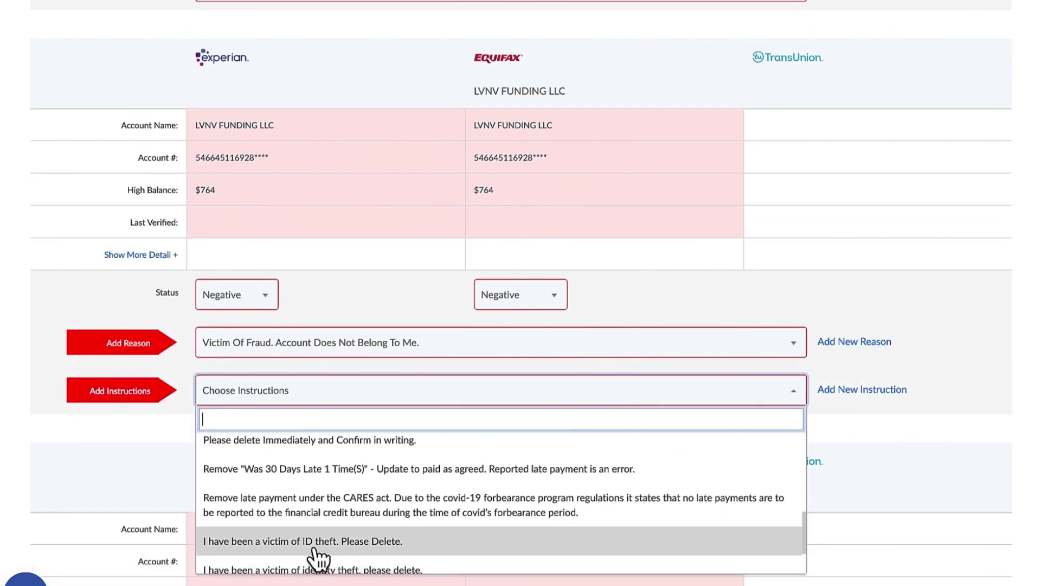
{"action": "left_click", "coordinate": [316, 551]}
Set the NATIONAL CREDIT ADJUST account's dispute reason to "Victim of Fraud. Account does not belong to me."
{"action": "scroll", "coordinate": [327, 507], "scroll_direction": "down", "scroll_amount": 5}
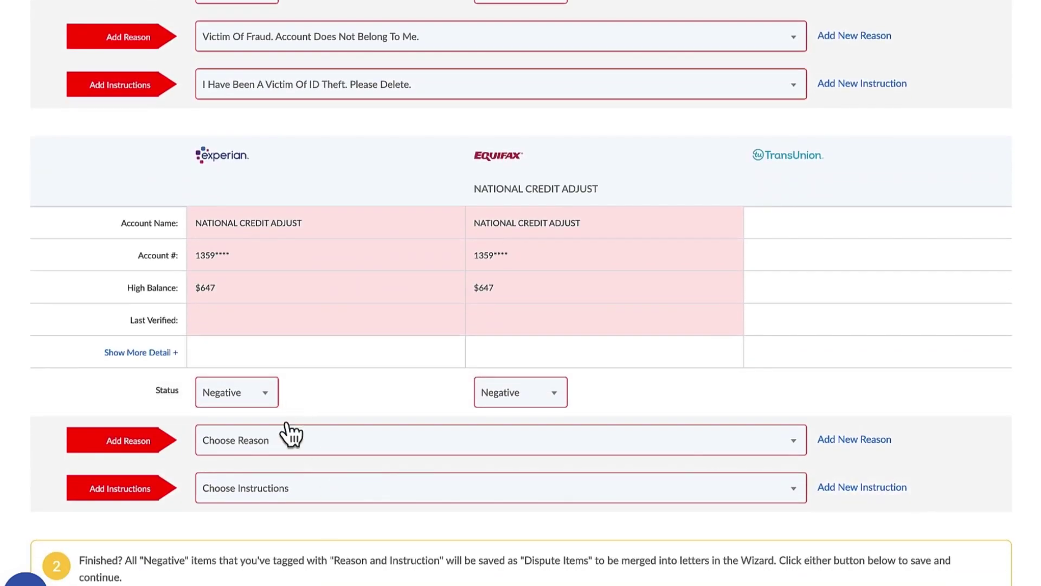
{"action": "left_click", "coordinate": [295, 442]}
{"action": "scroll", "coordinate": [304, 499], "scroll_direction": "down", "scroll_amount": 4}
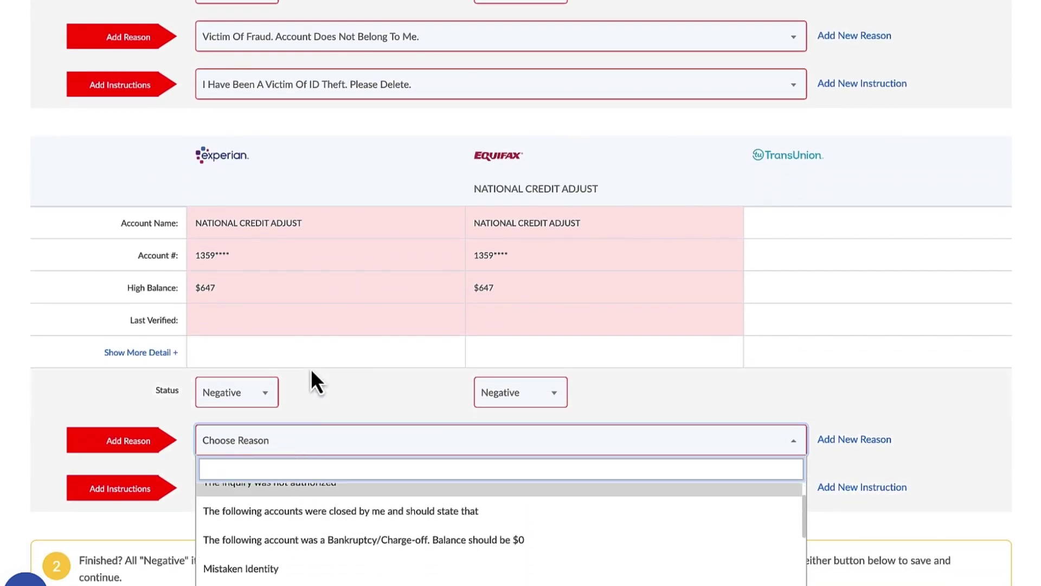
{"action": "scroll", "coordinate": [311, 374], "scroll_direction": "down", "scroll_amount": 2}
{"action": "scroll", "coordinate": [321, 422], "scroll_direction": "down", "scroll_amount": 2}
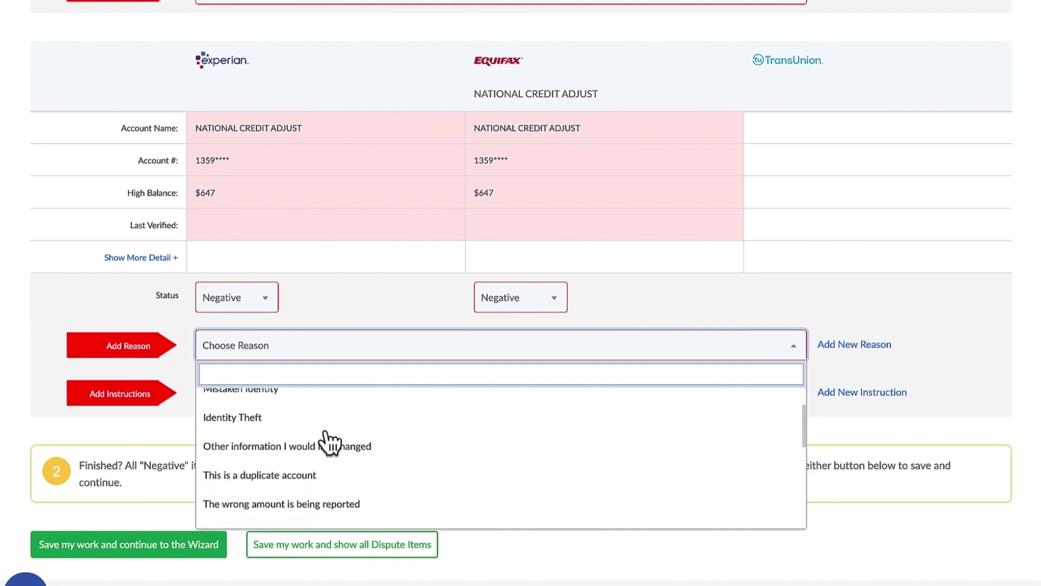
{"action": "scroll", "coordinate": [328, 450], "scroll_direction": "down", "scroll_amount": 4}
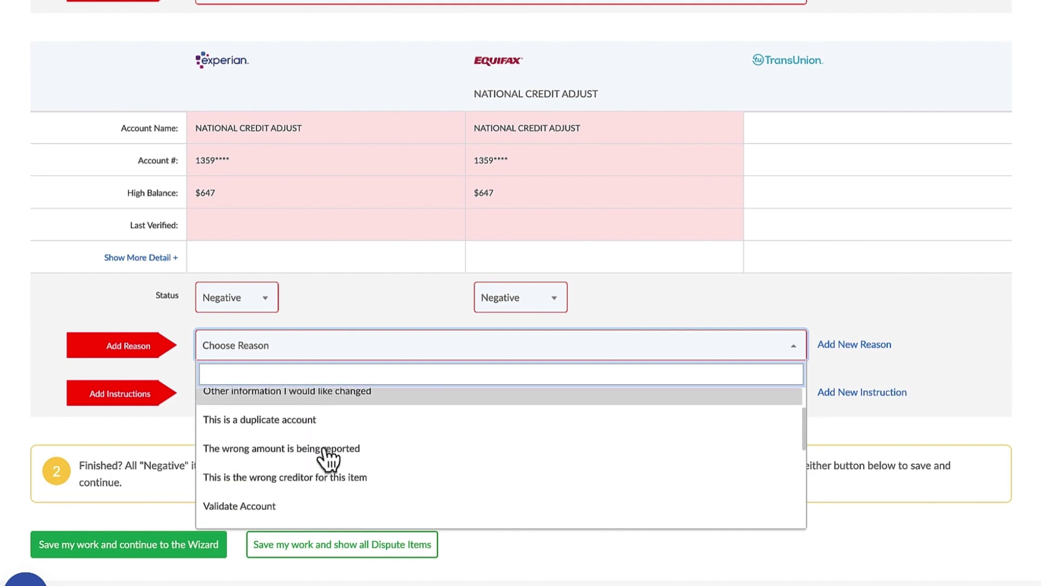
{"action": "scroll", "coordinate": [327, 457], "scroll_direction": "down", "scroll_amount": 5}
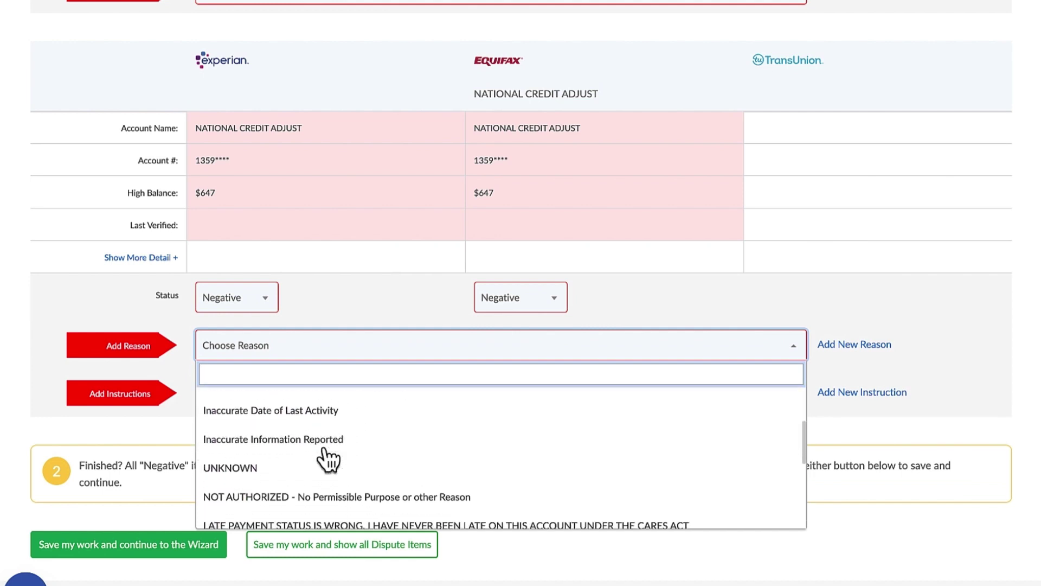
{"action": "scroll", "coordinate": [327, 457], "scroll_direction": "down", "scroll_amount": 5}
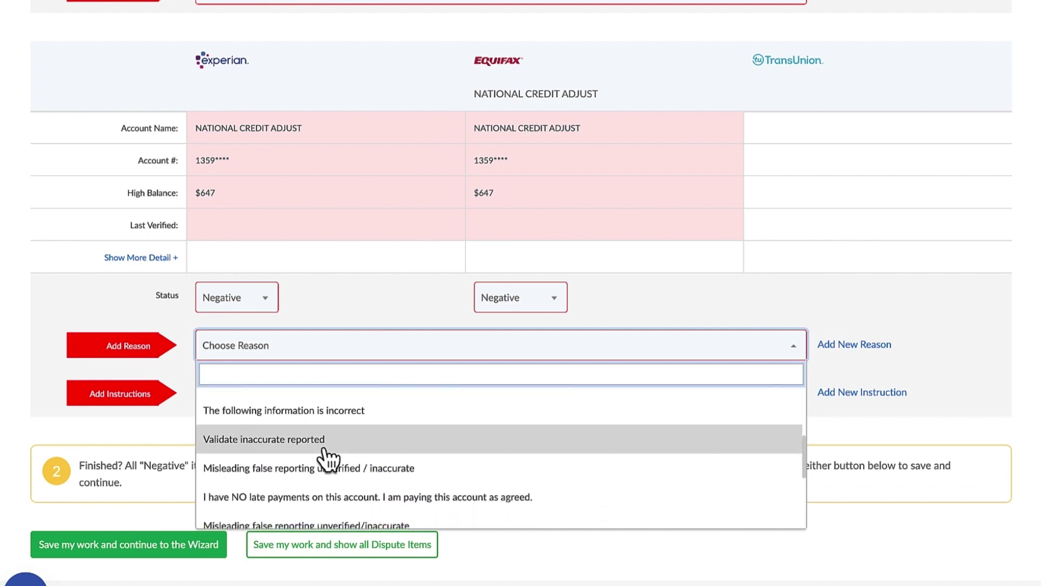
{"action": "scroll", "coordinate": [329, 458], "scroll_direction": "down", "scroll_amount": 5}
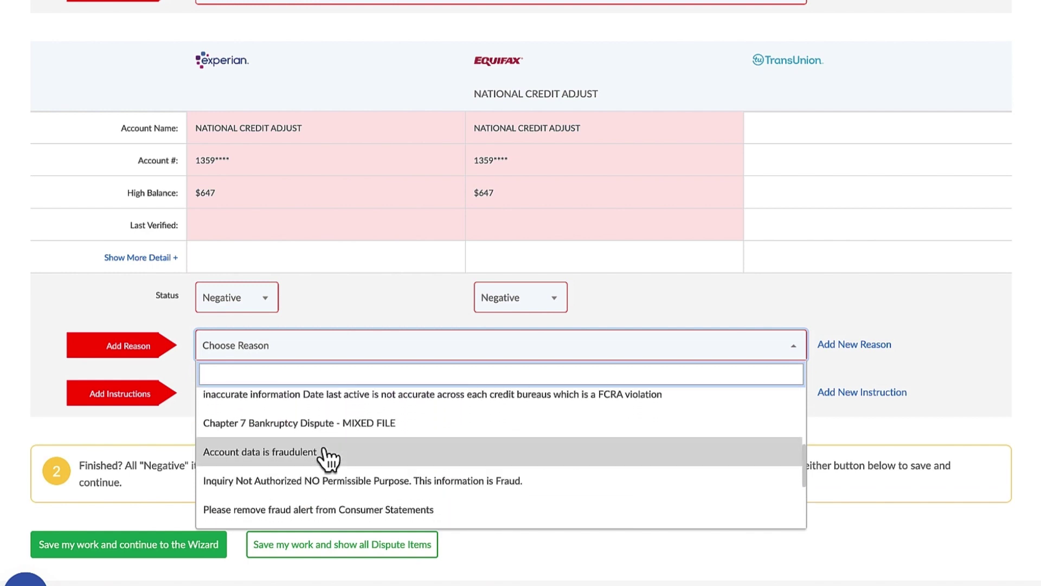
{"action": "scroll", "coordinate": [328, 458], "scroll_direction": "down", "scroll_amount": 2}
{"action": "scroll", "coordinate": [328, 458], "scroll_direction": "down", "scroll_amount": 2}
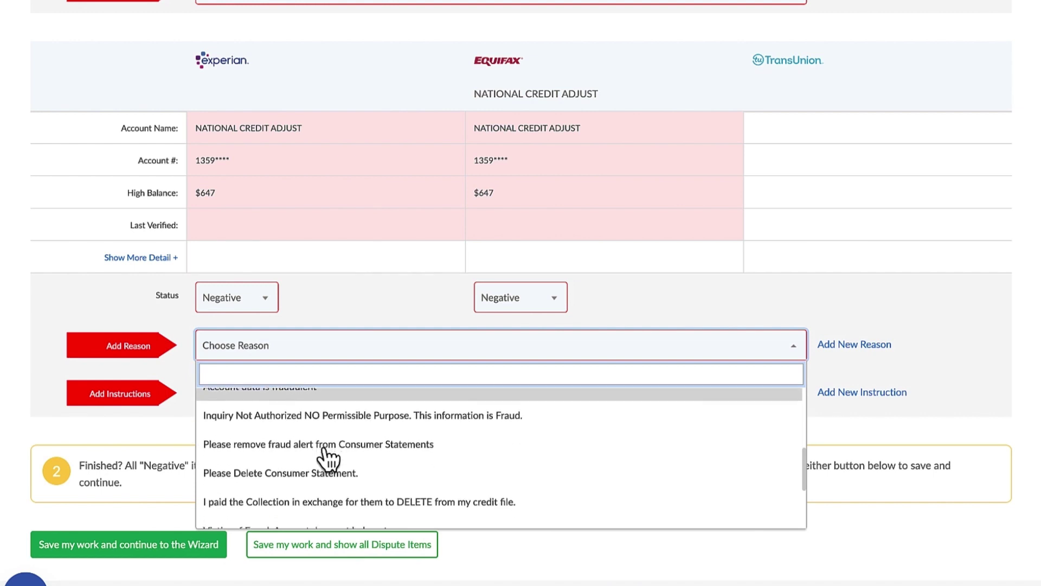
{"action": "scroll", "coordinate": [328, 458], "scroll_direction": "down", "scroll_amount": 1}
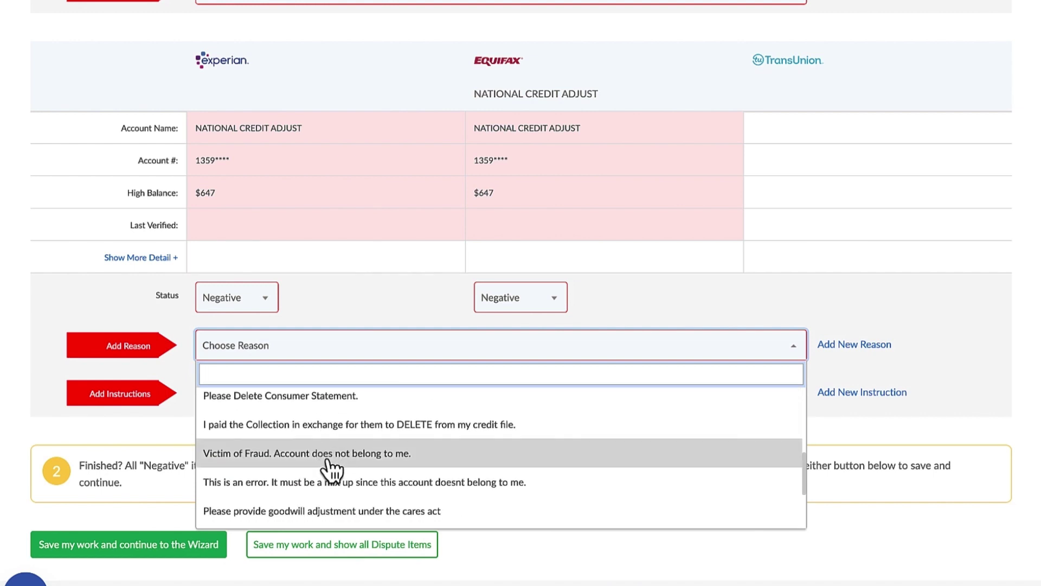
{"action": "left_click", "coordinate": [324, 457]}
Set the NATIONAL CREDIT ADJUST account's instruction to "I have been a victim of ID theft. Please Delete."
{"action": "left_click", "coordinate": [299, 401]}
{"action": "scroll", "coordinate": [342, 485], "scroll_direction": "down", "scroll_amount": 5}
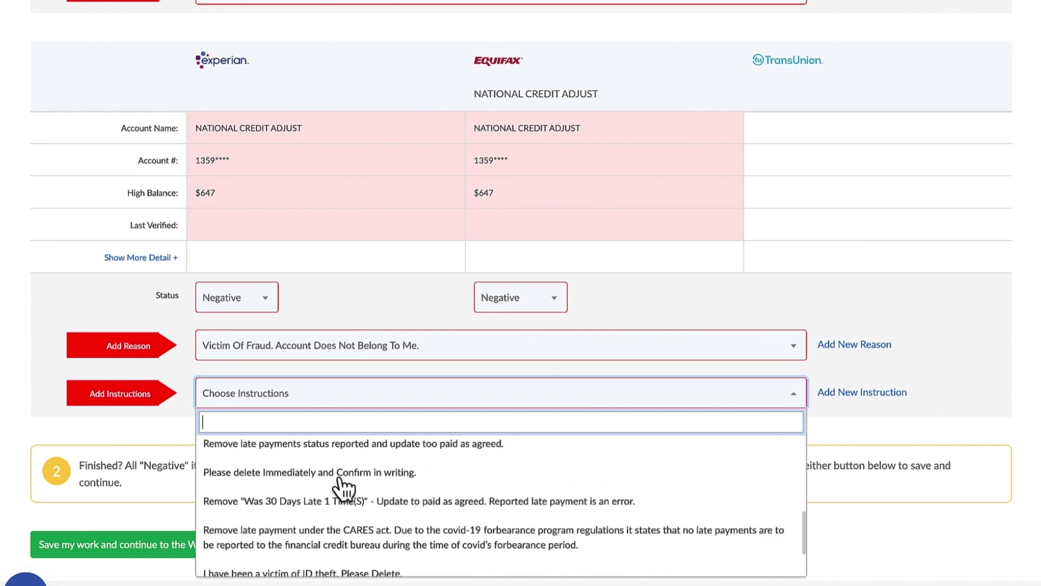
{"action": "scroll", "coordinate": [344, 532], "scroll_direction": "up", "scroll_amount": 4}
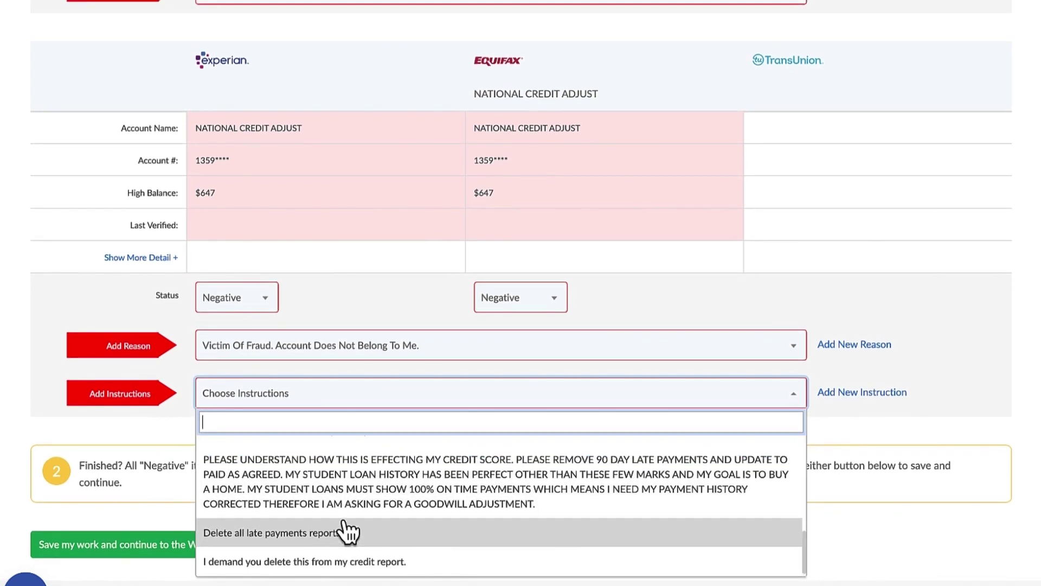
{"action": "left_click", "coordinate": [341, 485]}
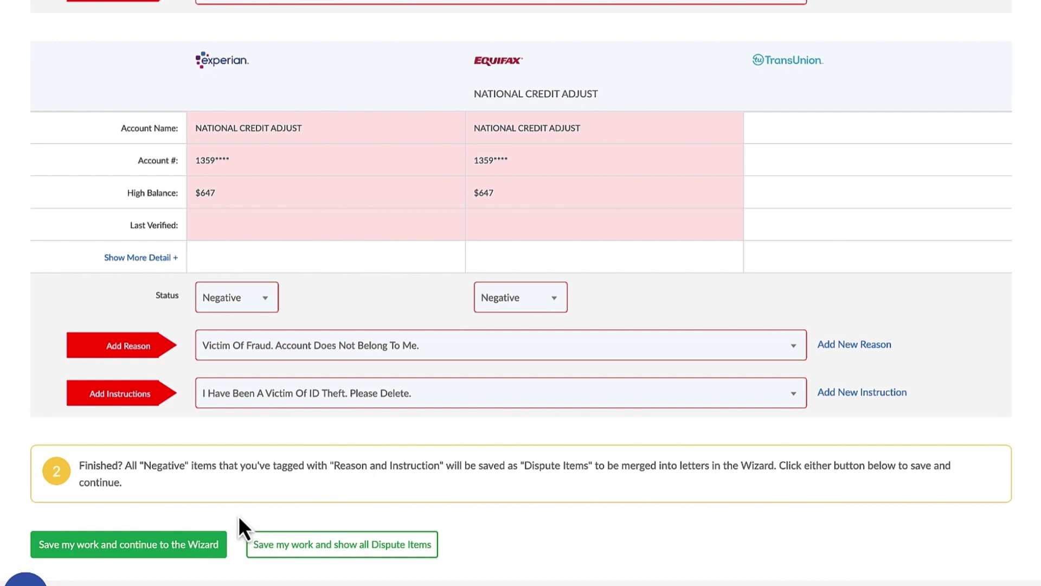
Save the tagged dispute items, continue to the Letter Wizard, and return to the client's dashboard
{"action": "left_click", "coordinate": [176, 544]}
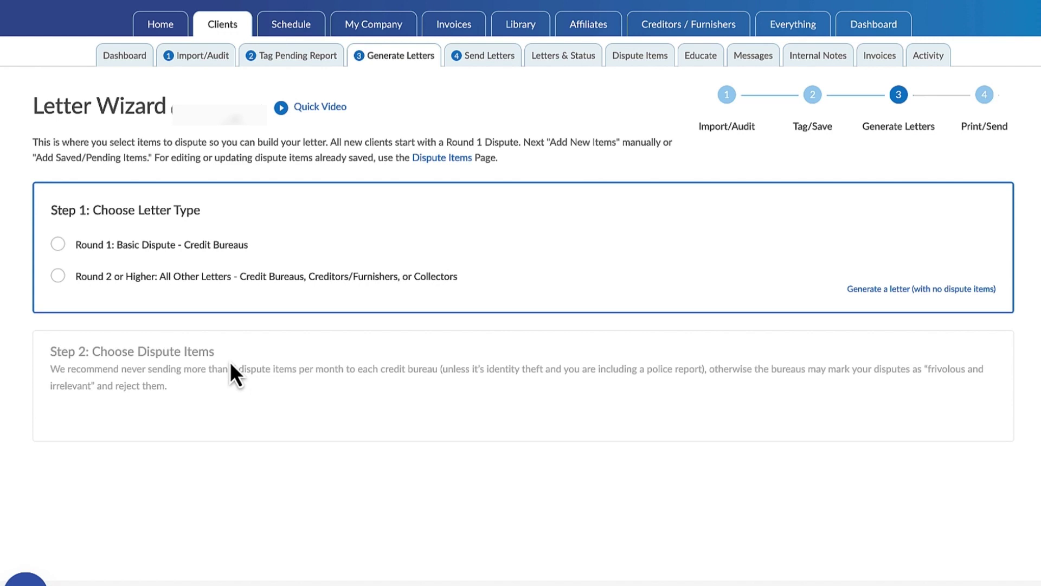
{"action": "left_click", "coordinate": [116, 61]}
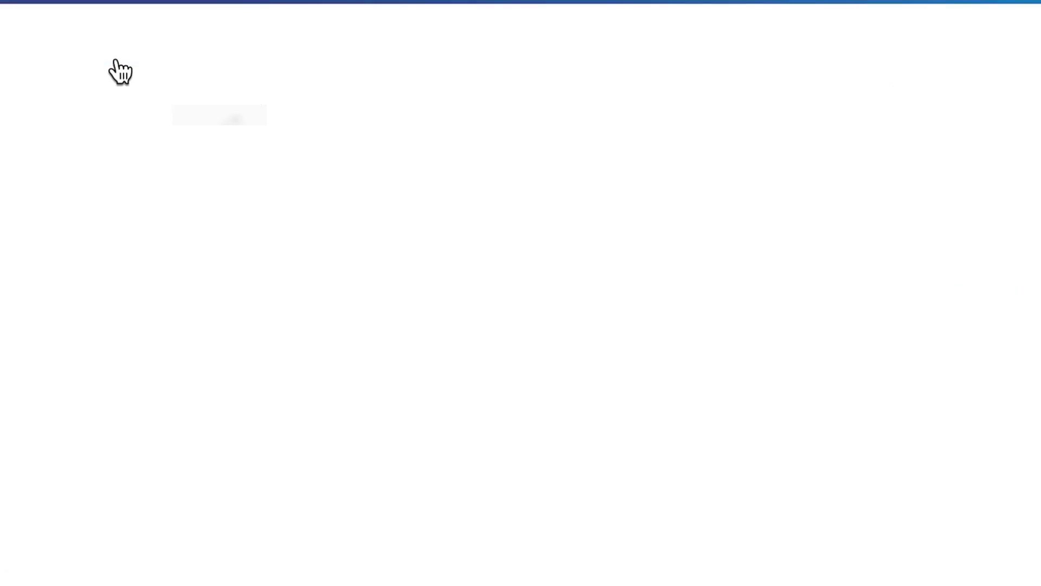